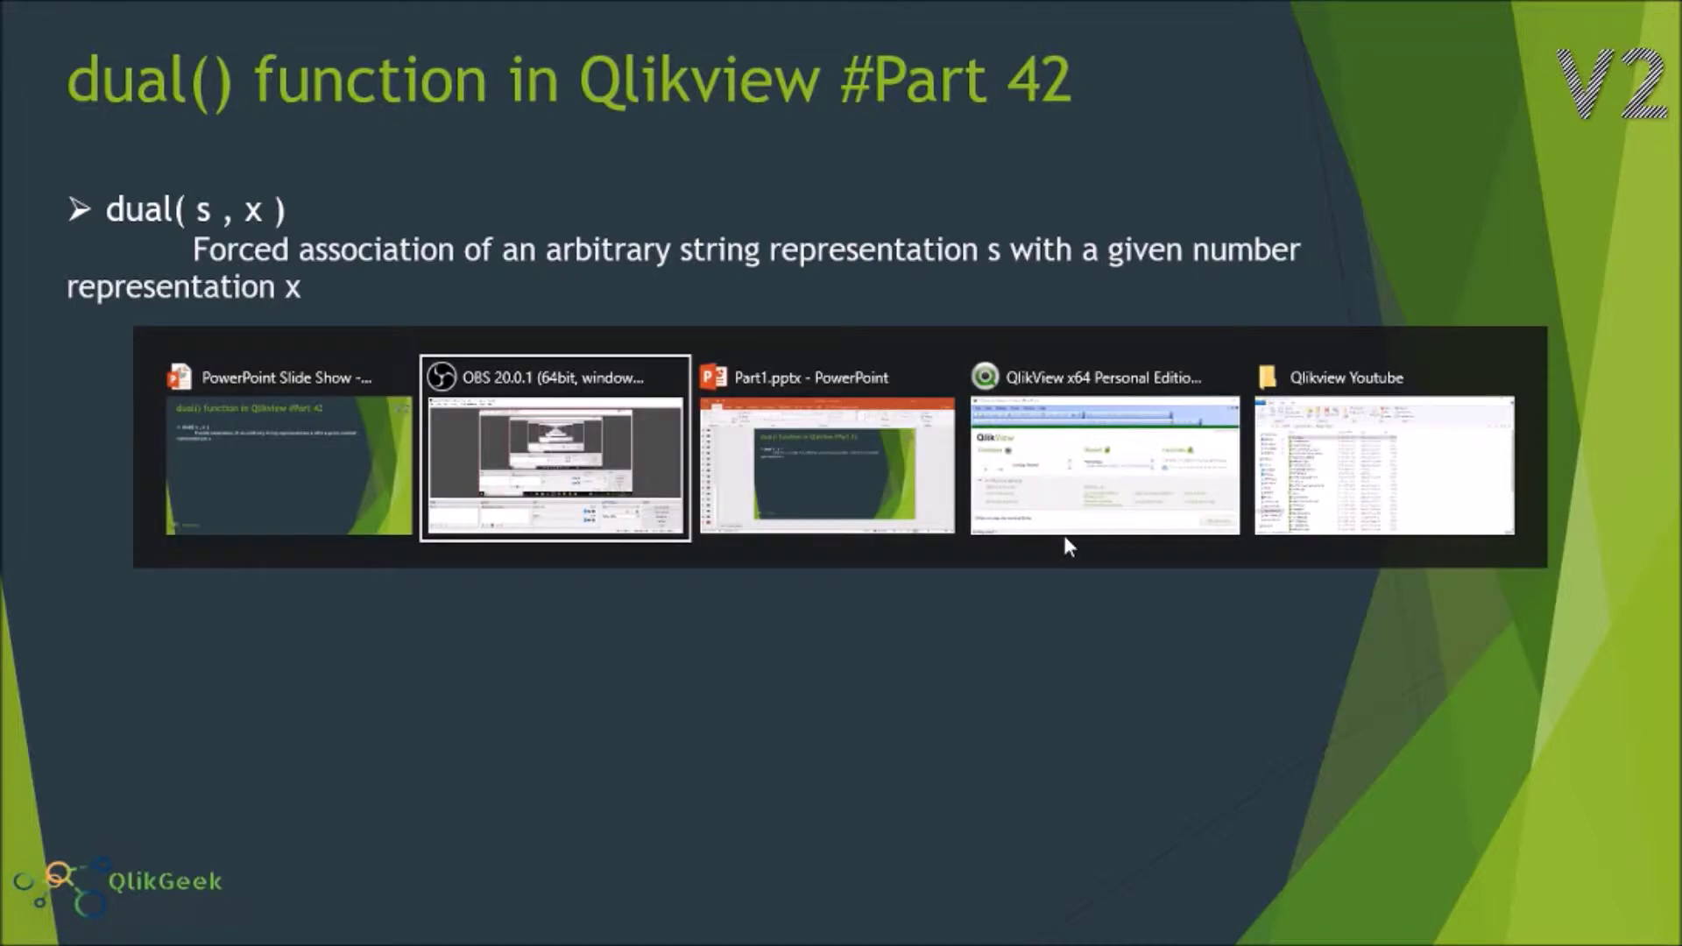
Switch to QlikView, maximize its window and dismiss the Open document dialog.
key("Tab")
key("Tab")
key("Tab")
key("Tab")
key("Tab")
key("Tab")
key("Tab")
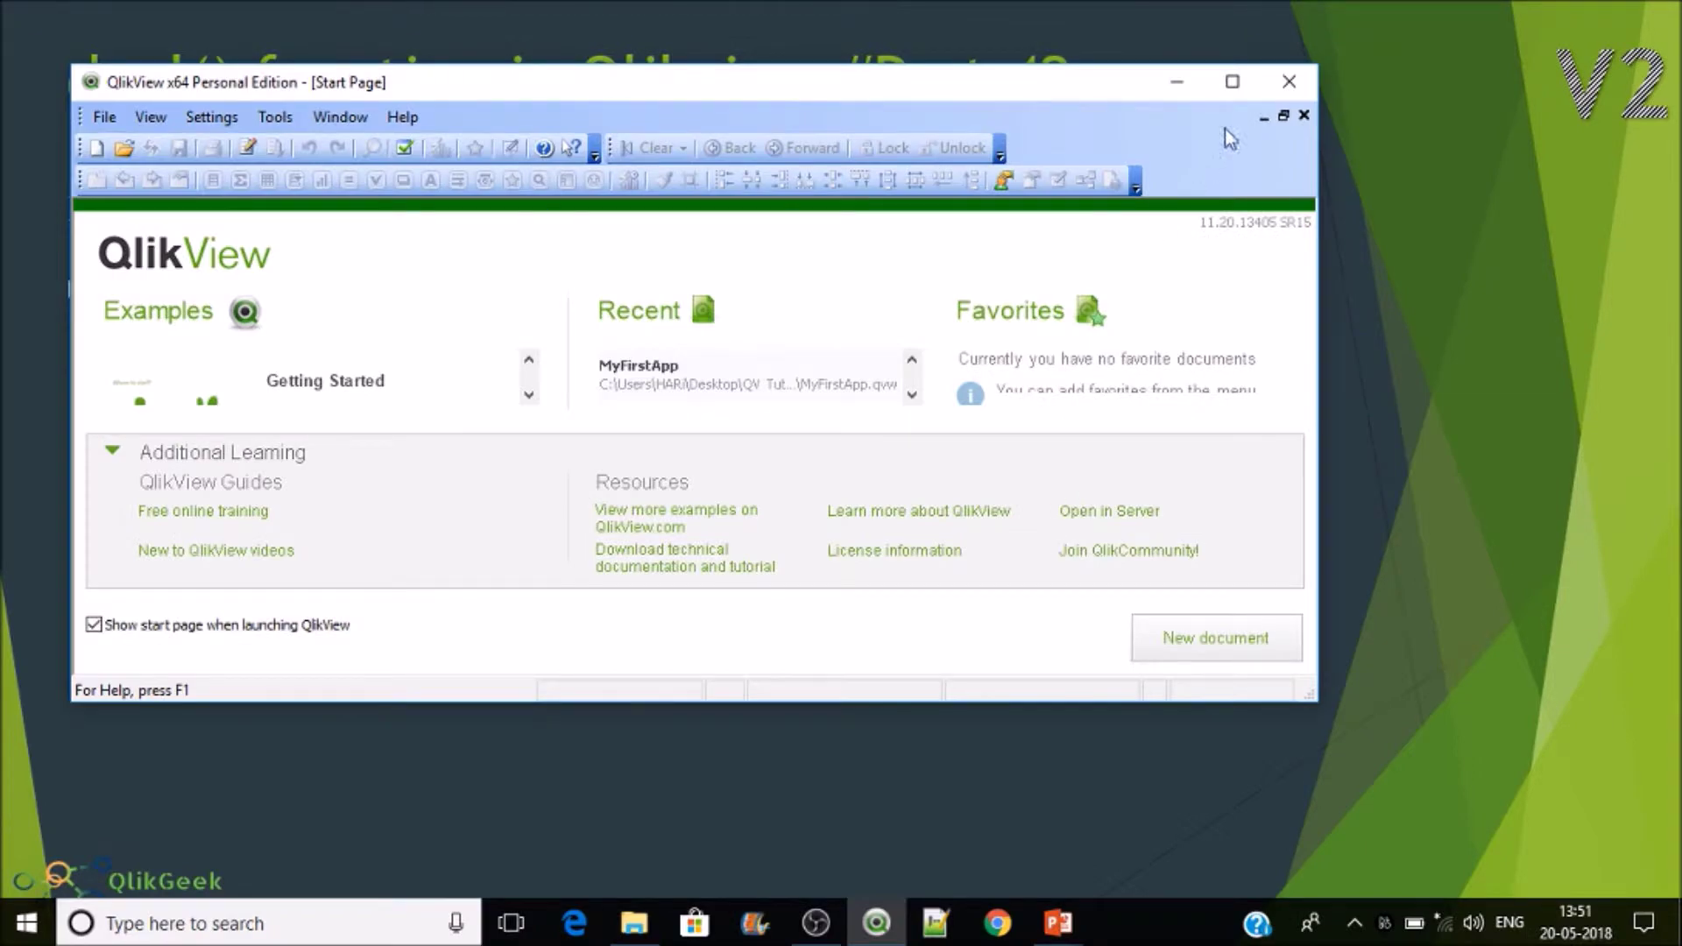
left_click(1233, 82)
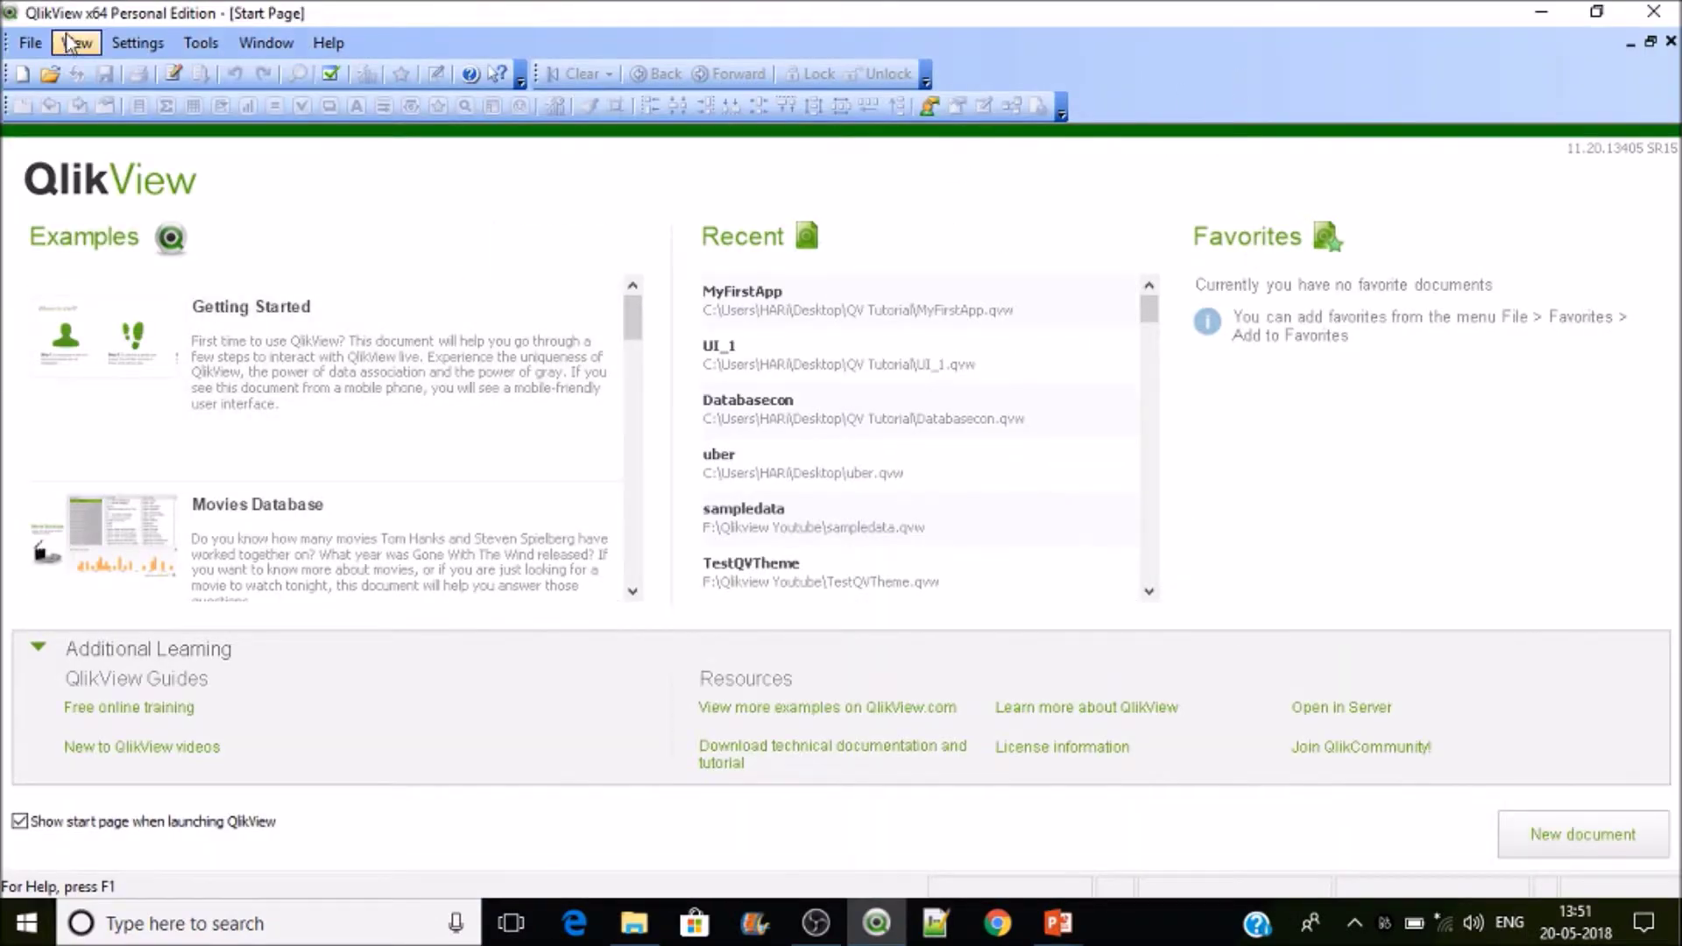
left_click(30, 42)
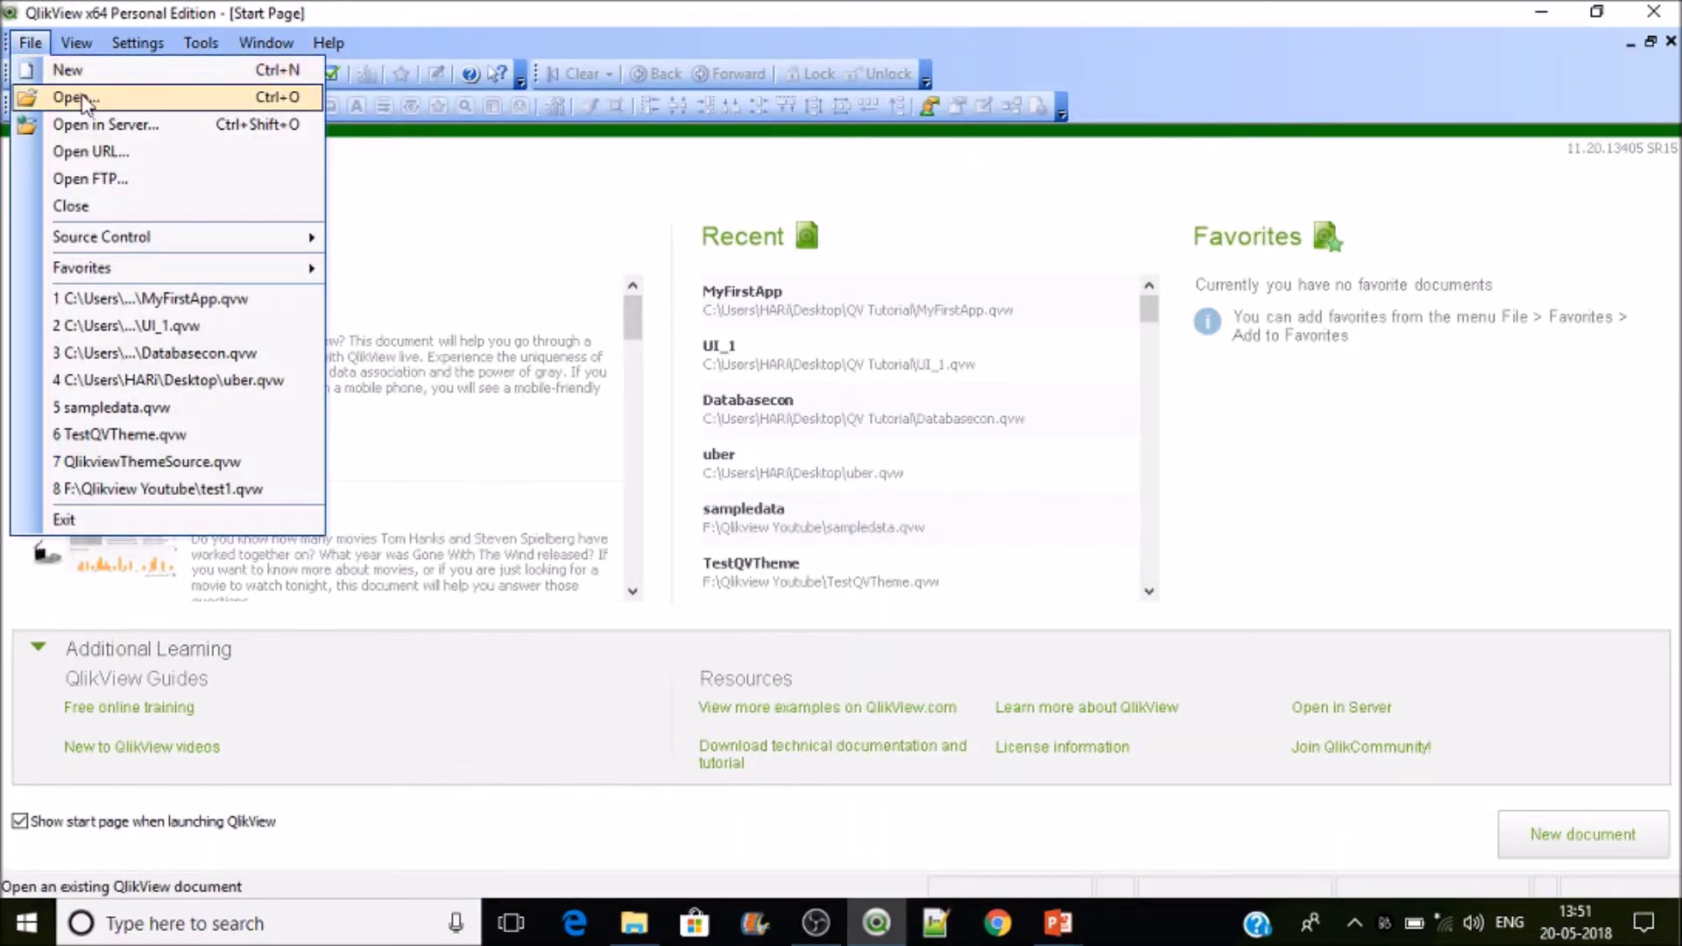
left_click(81, 94)
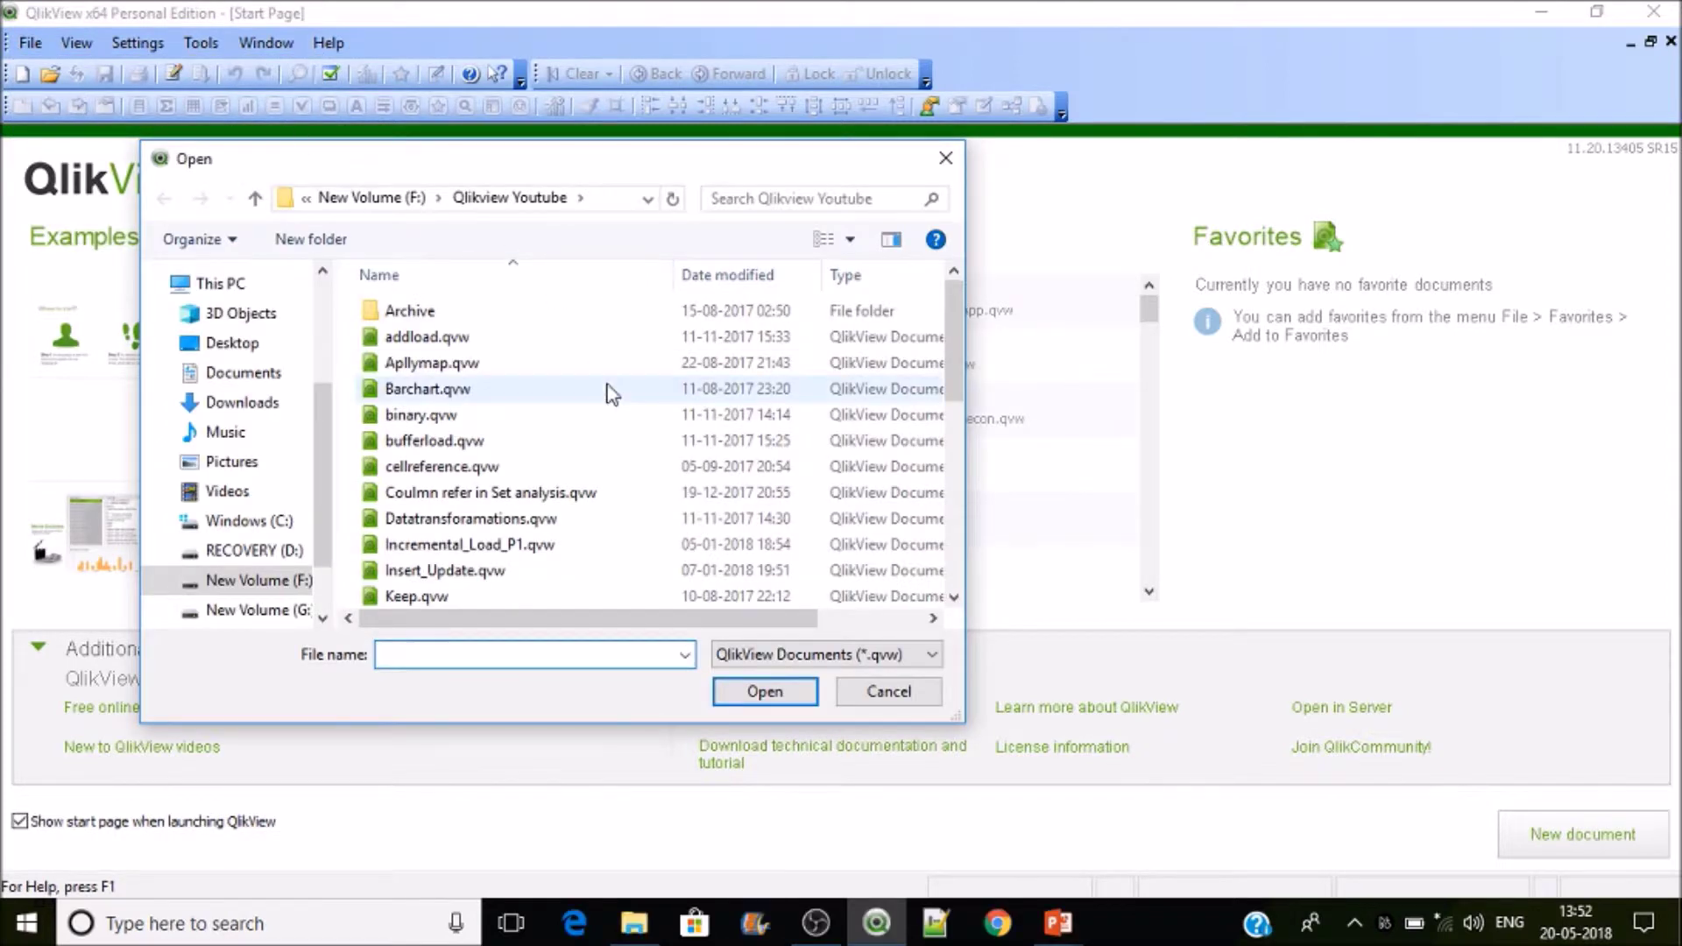
left_click(947, 159)
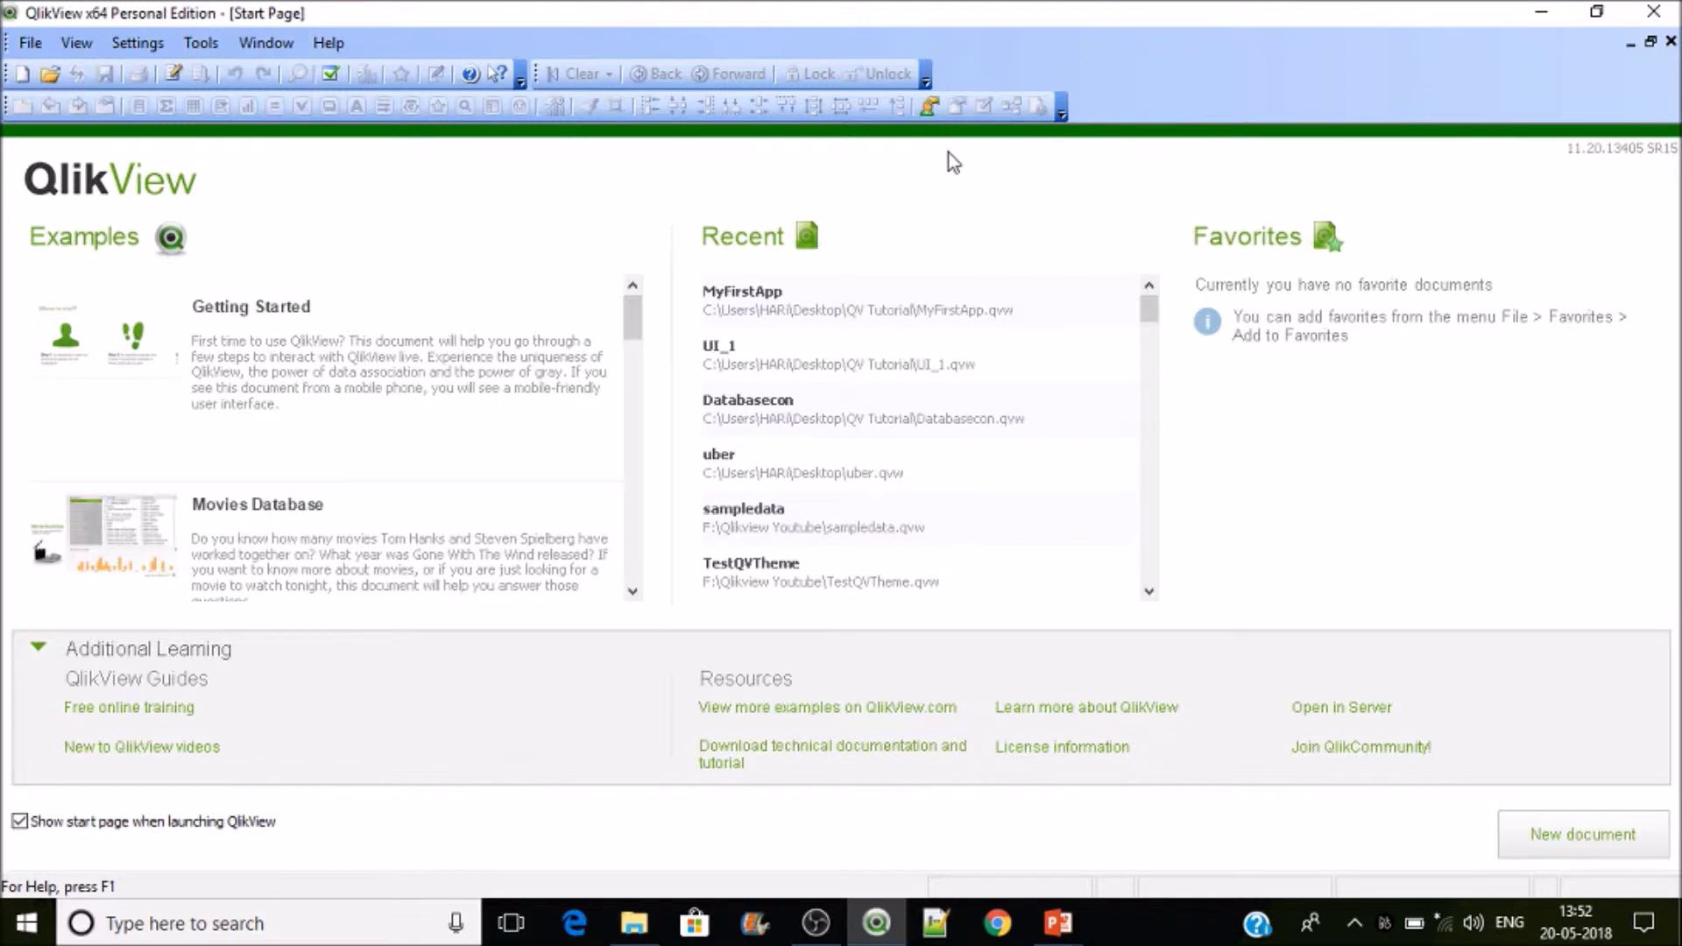
Save the new blank document as dual.qvw.
key("ctrl+s")
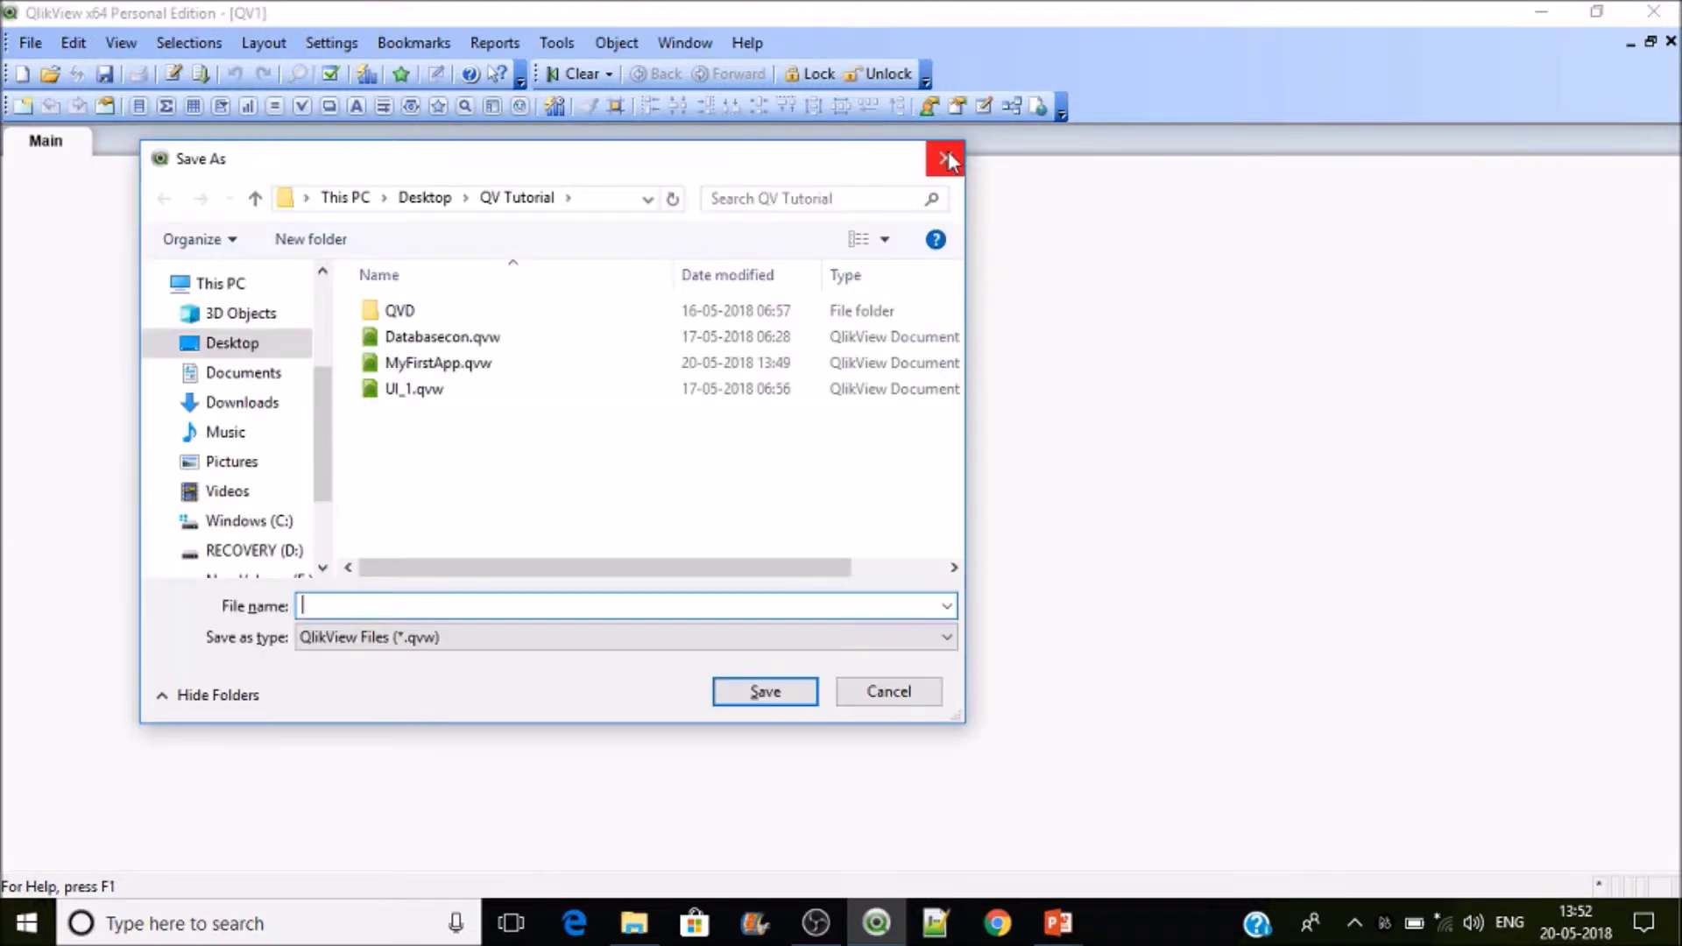
type("g")
key("BackSpace")
type("dual")
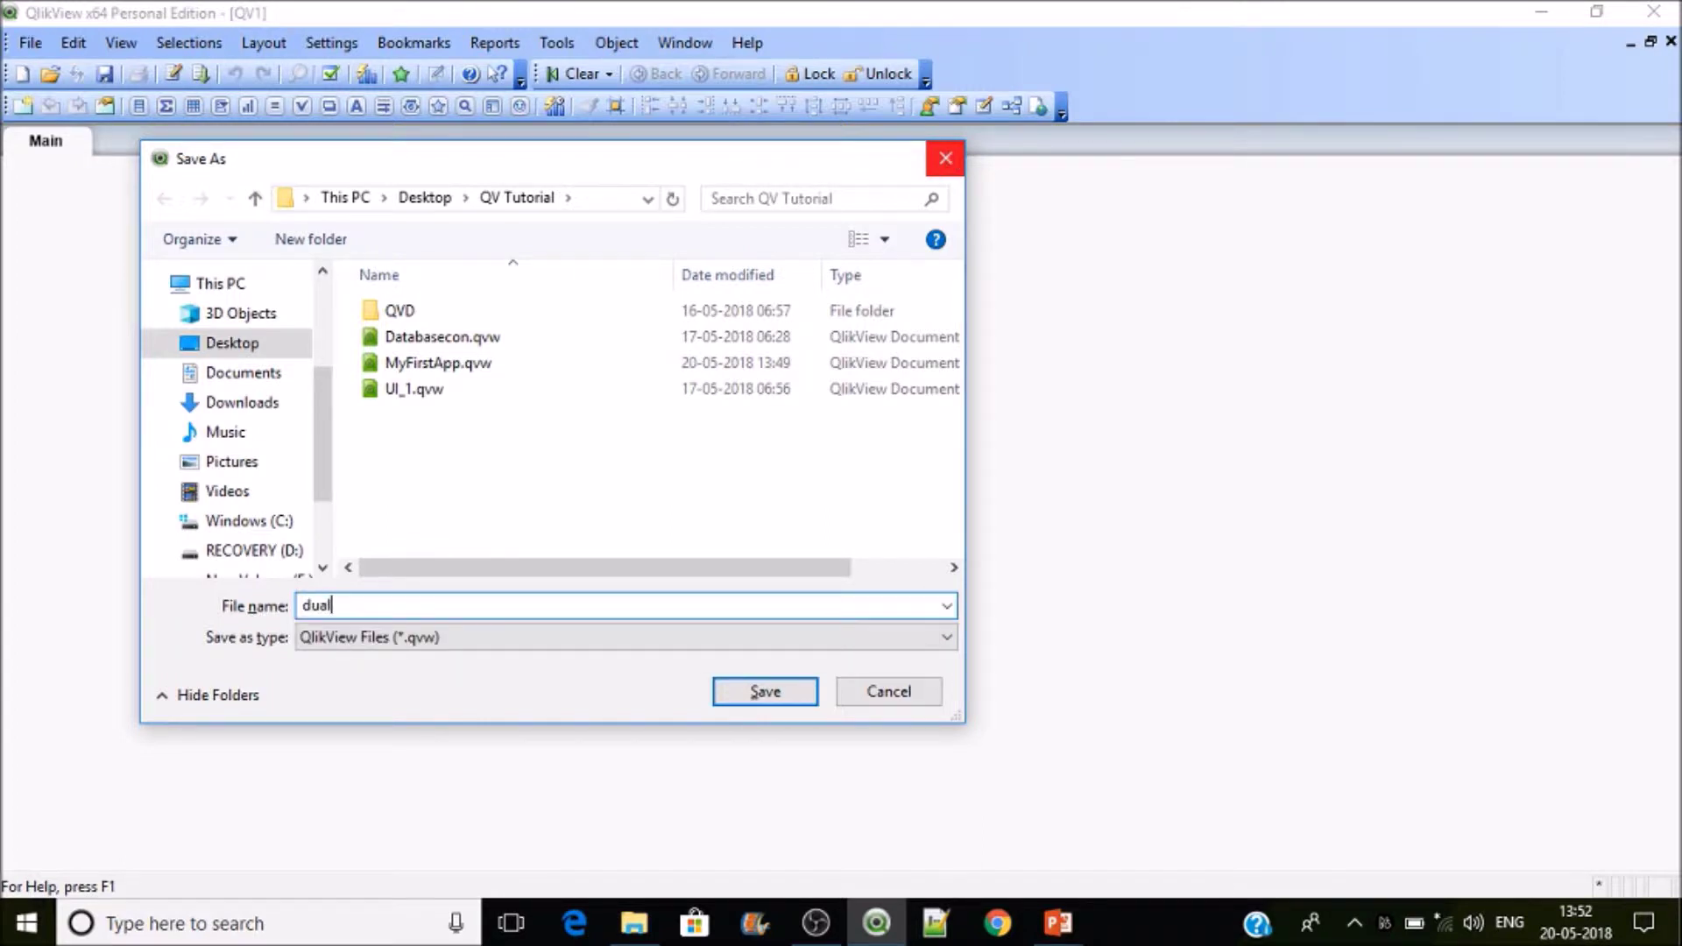
key("Return")
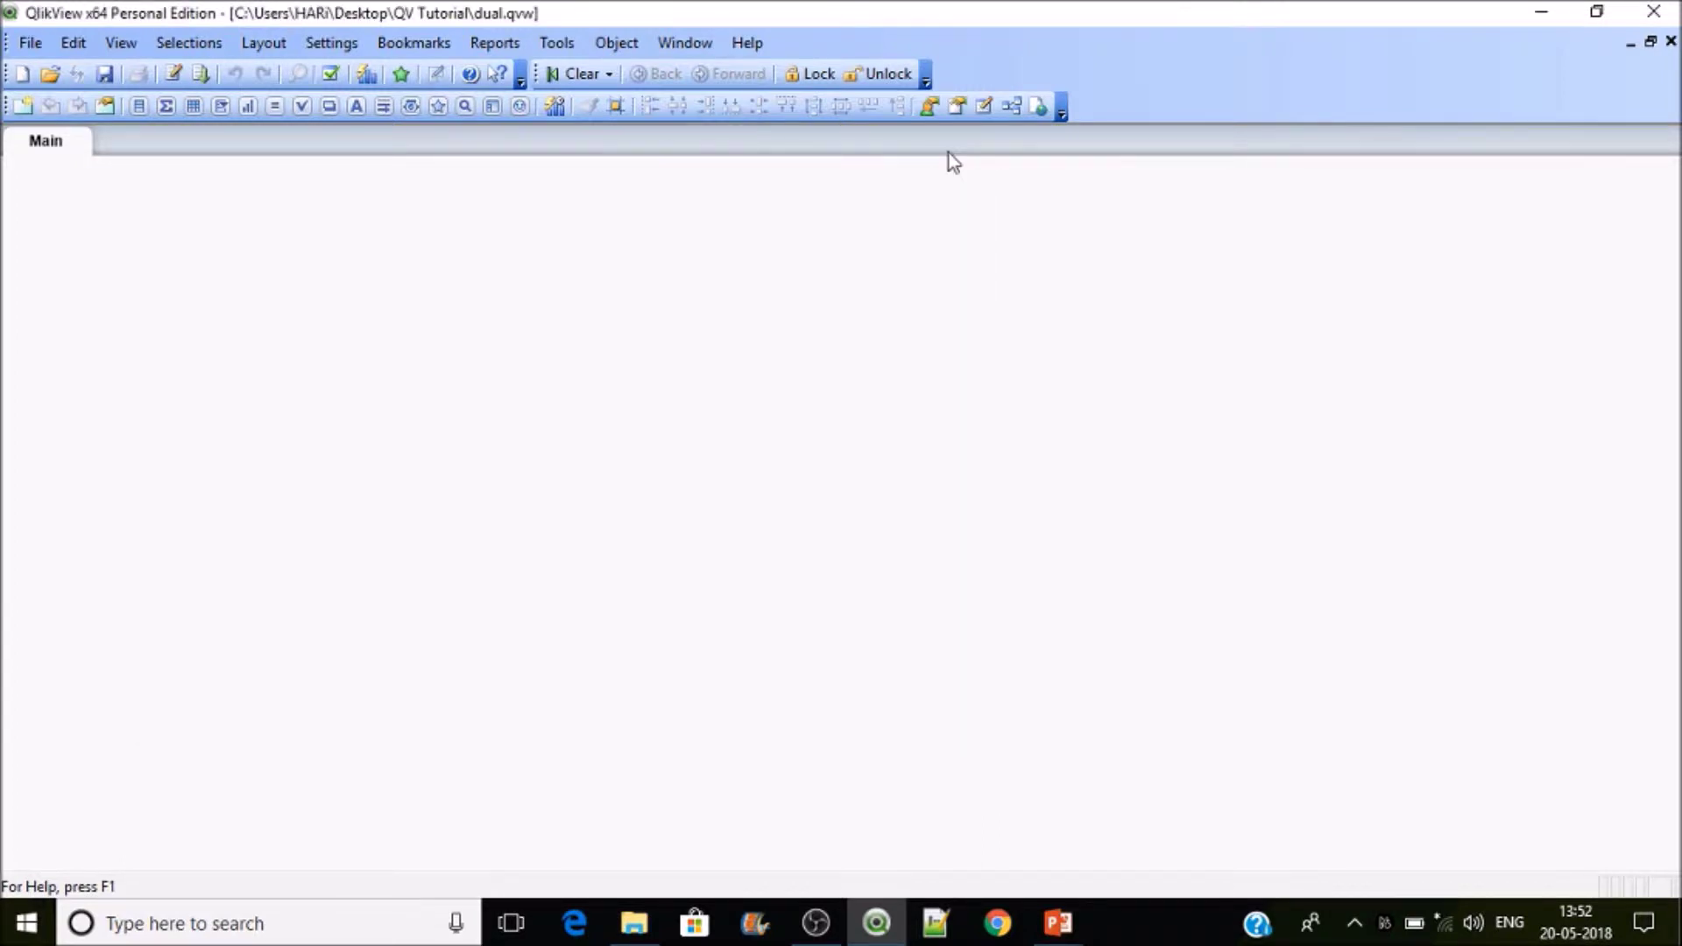
Add a load statement for Sales data.xlsx to the script and reload, fetching 116 lines.
key("ctrl+e")
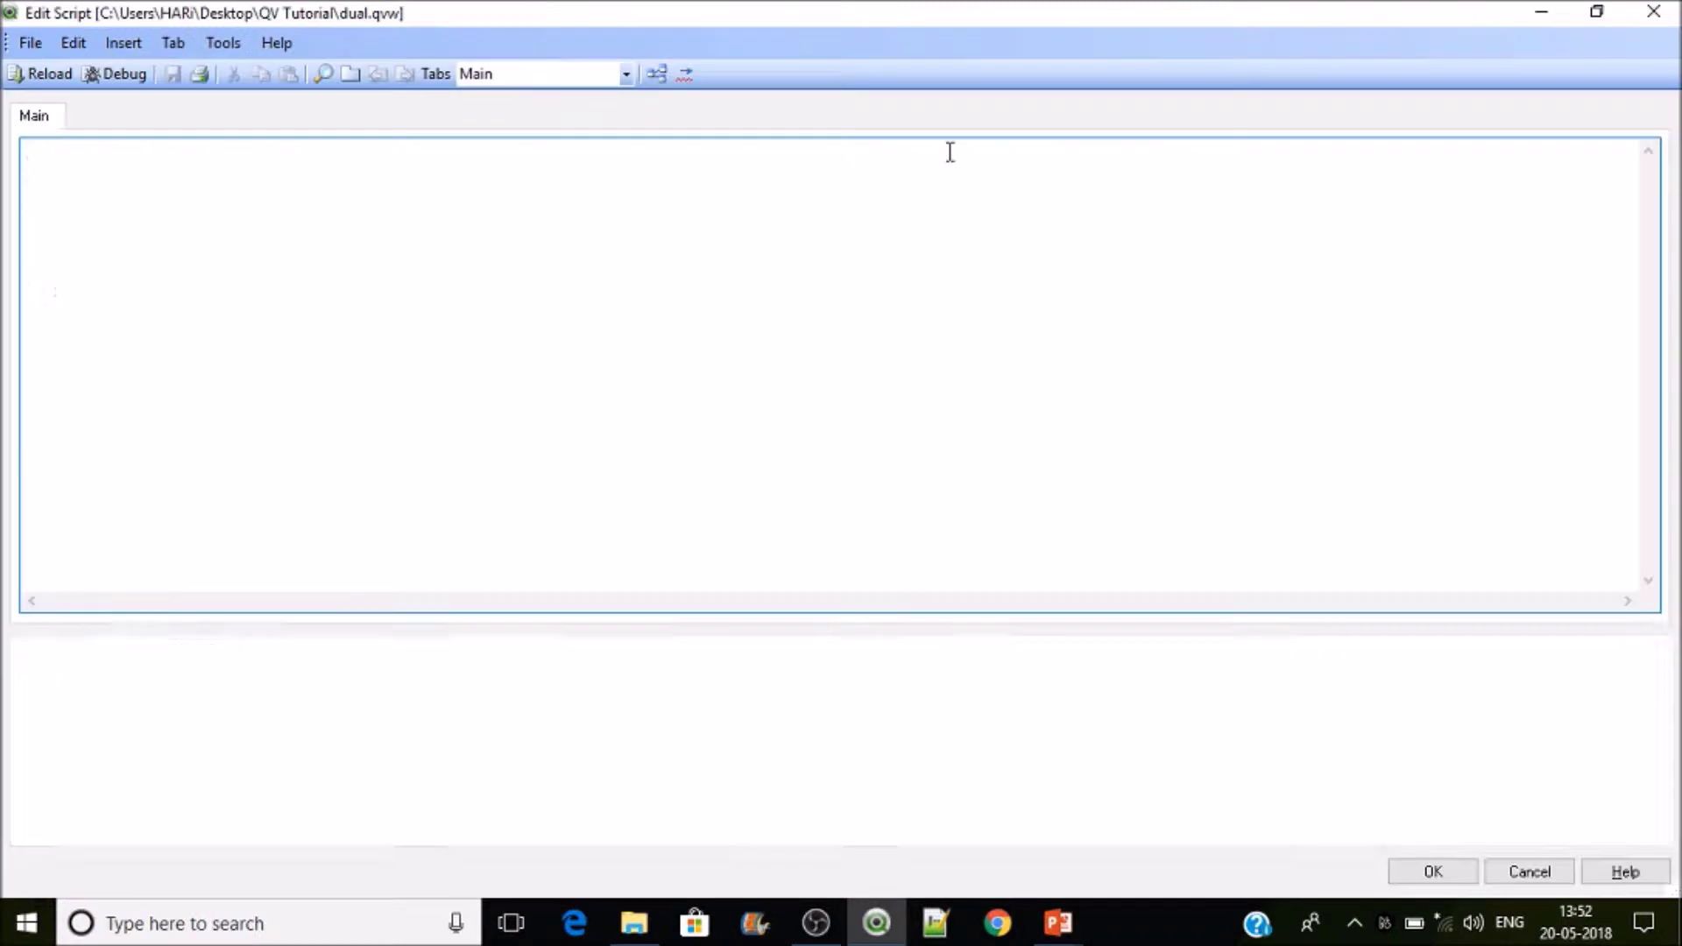
left_click(659, 707)
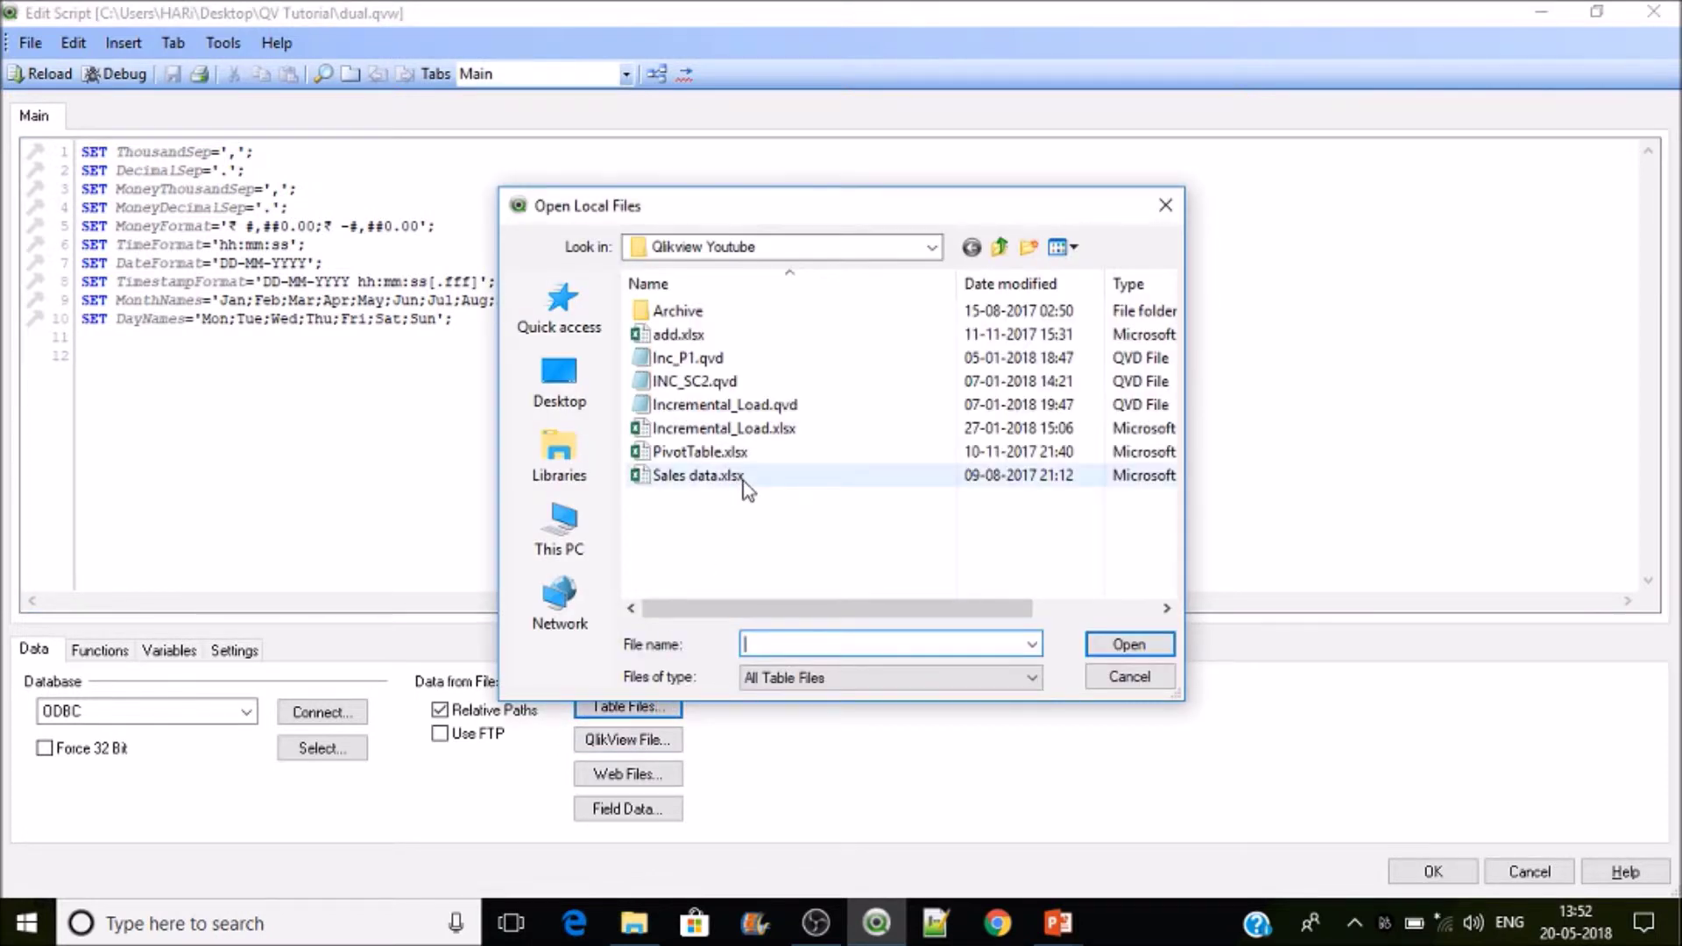
double_click(743, 481)
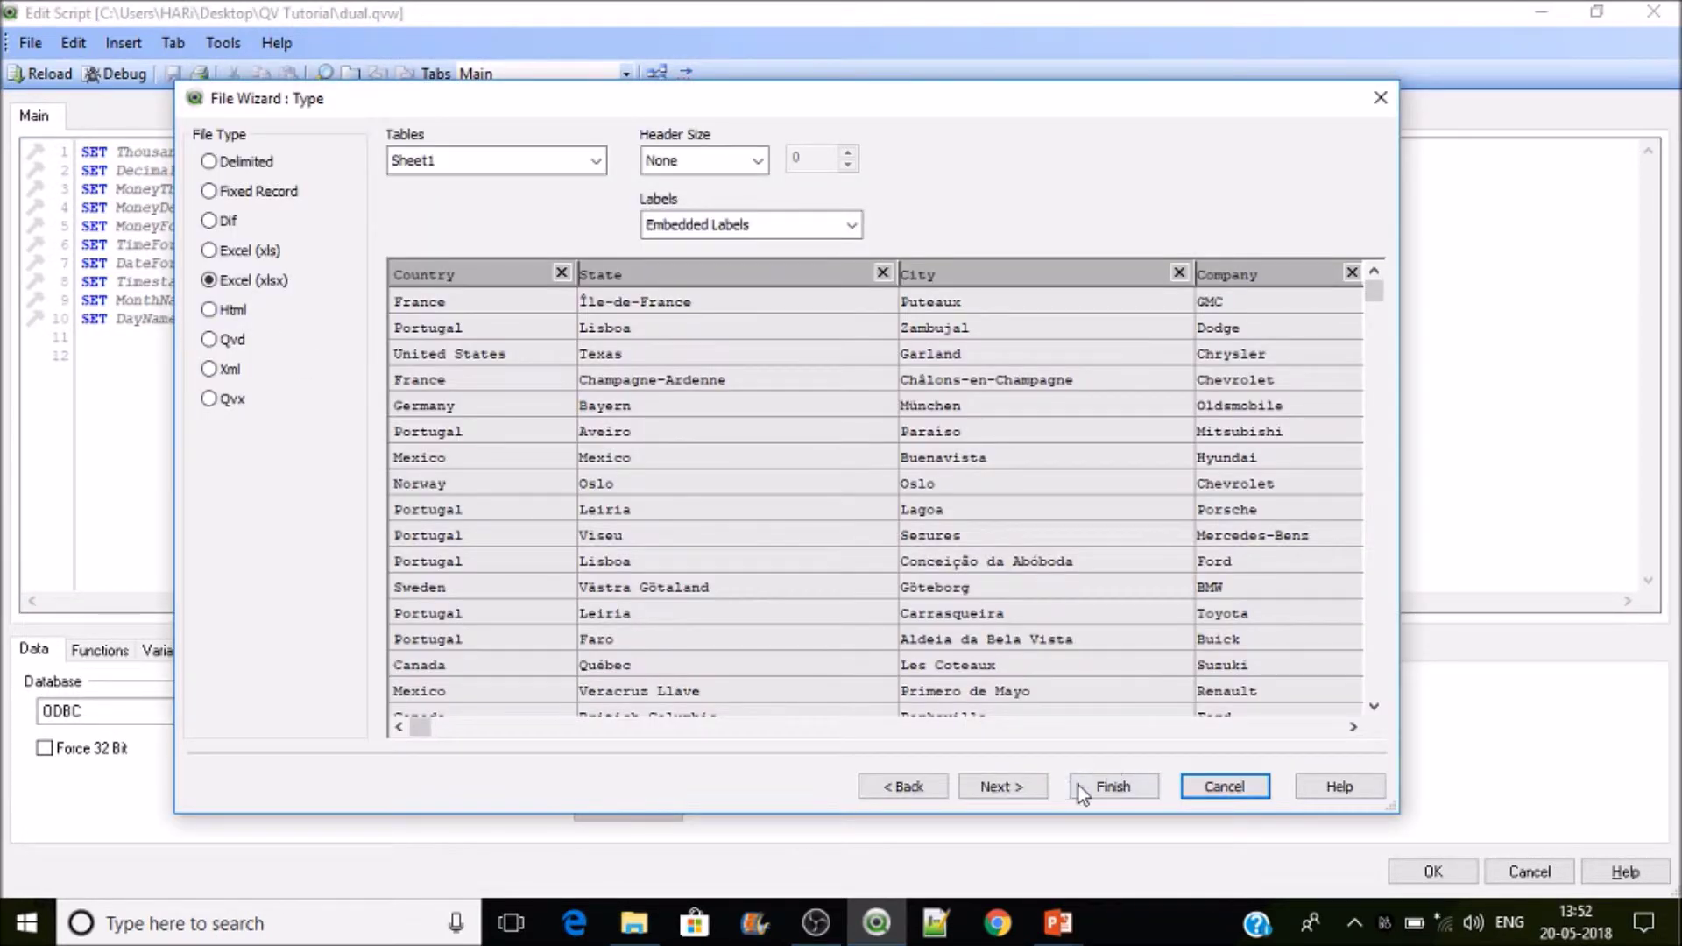
left_click(1101, 785)
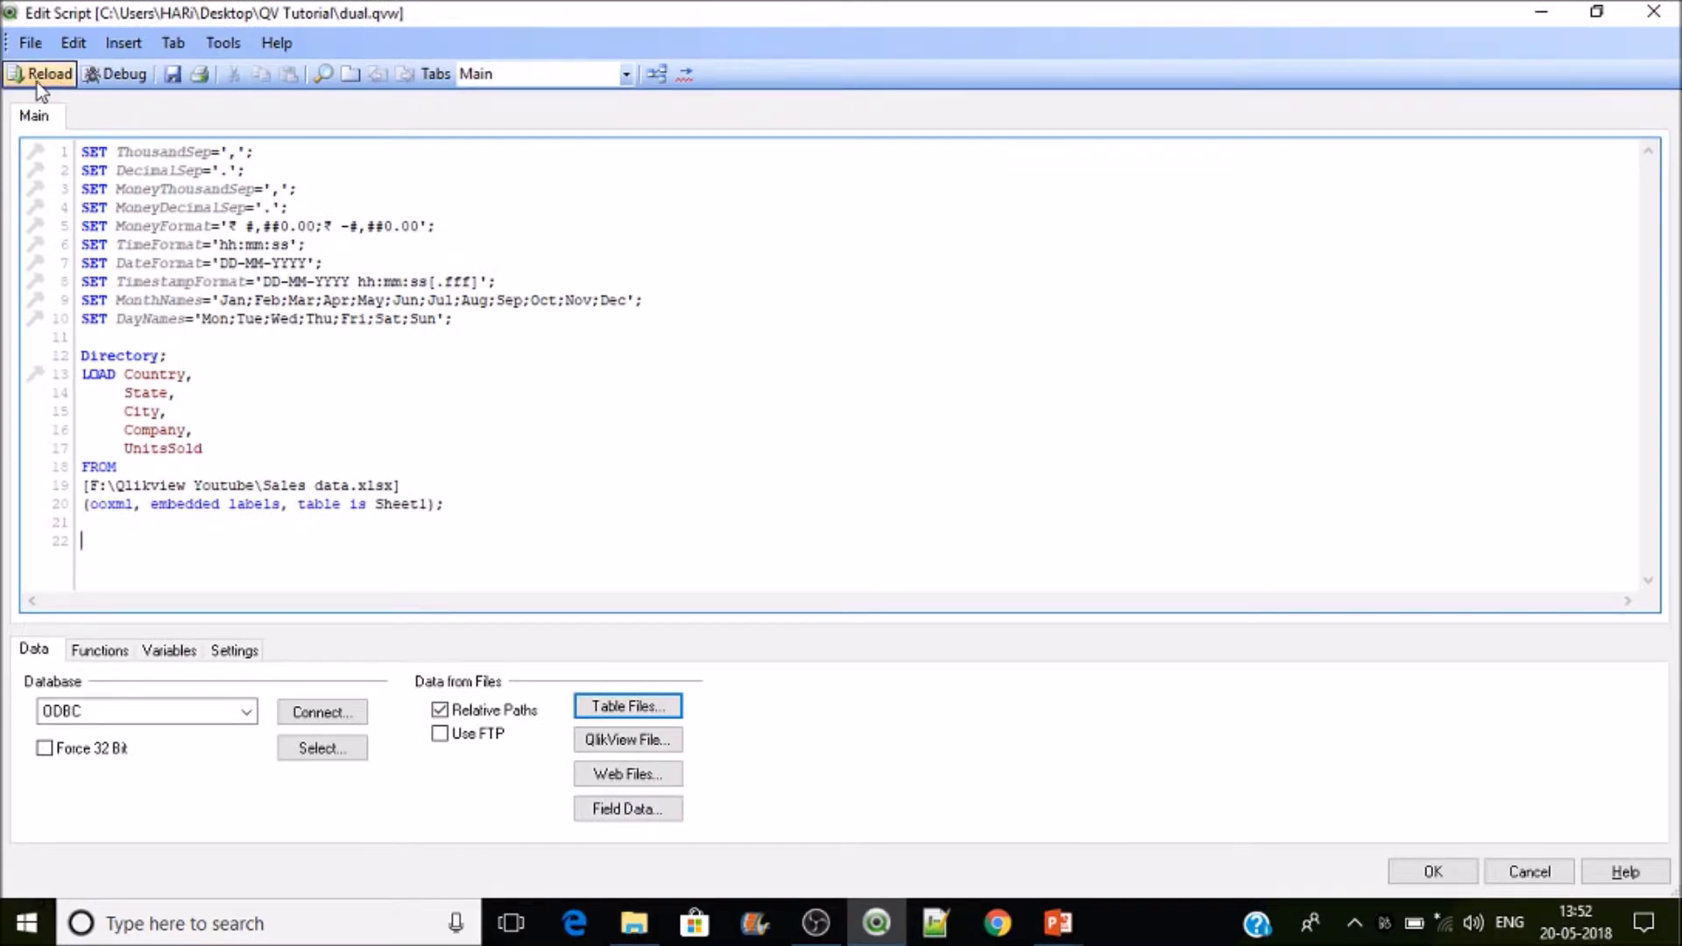
left_click(36, 82)
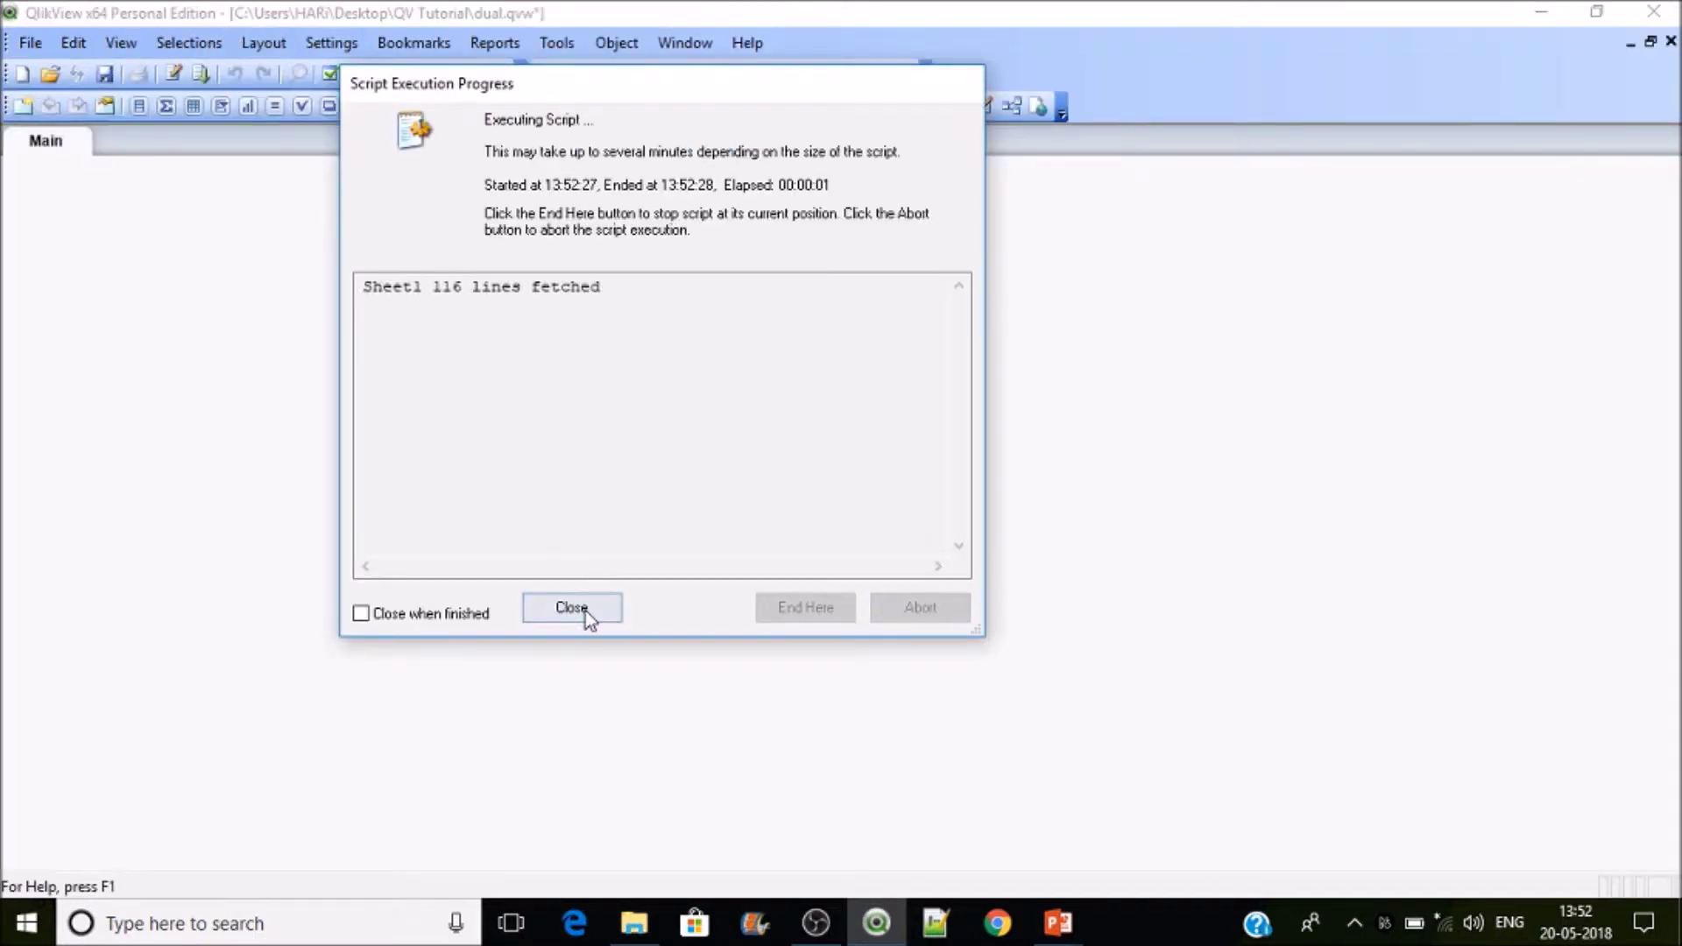
left_click(574, 609)
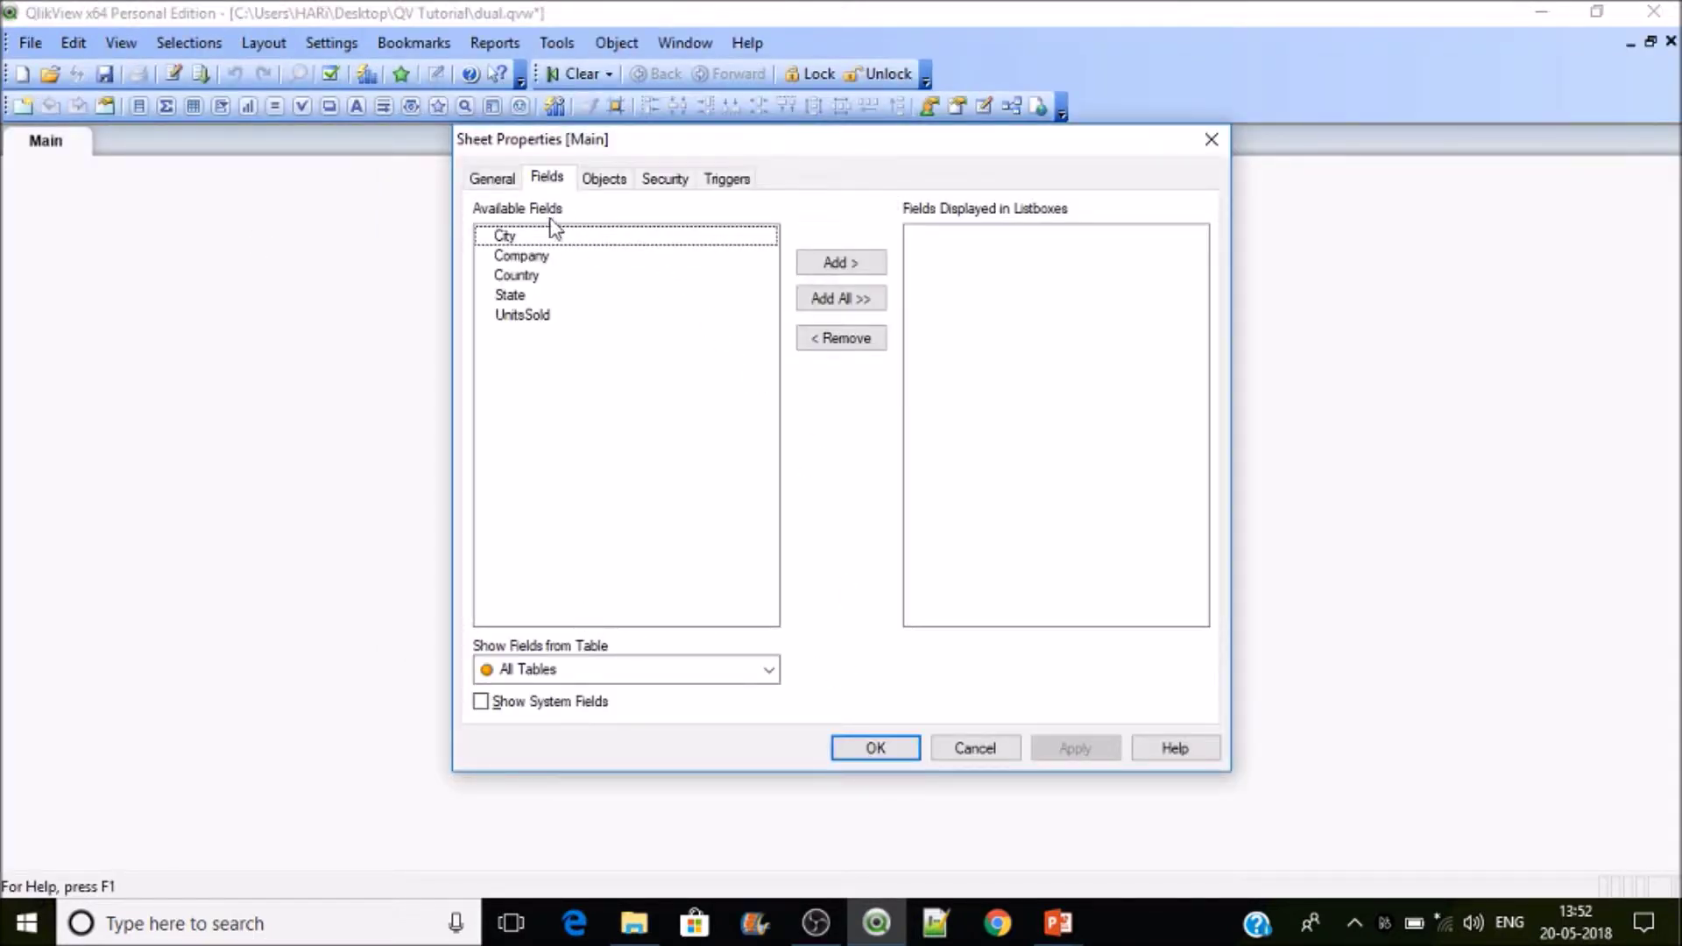
Add Country and City list boxes to the Main sheet via Sheet Properties.
left_click(555, 257)
left_click(529, 275)
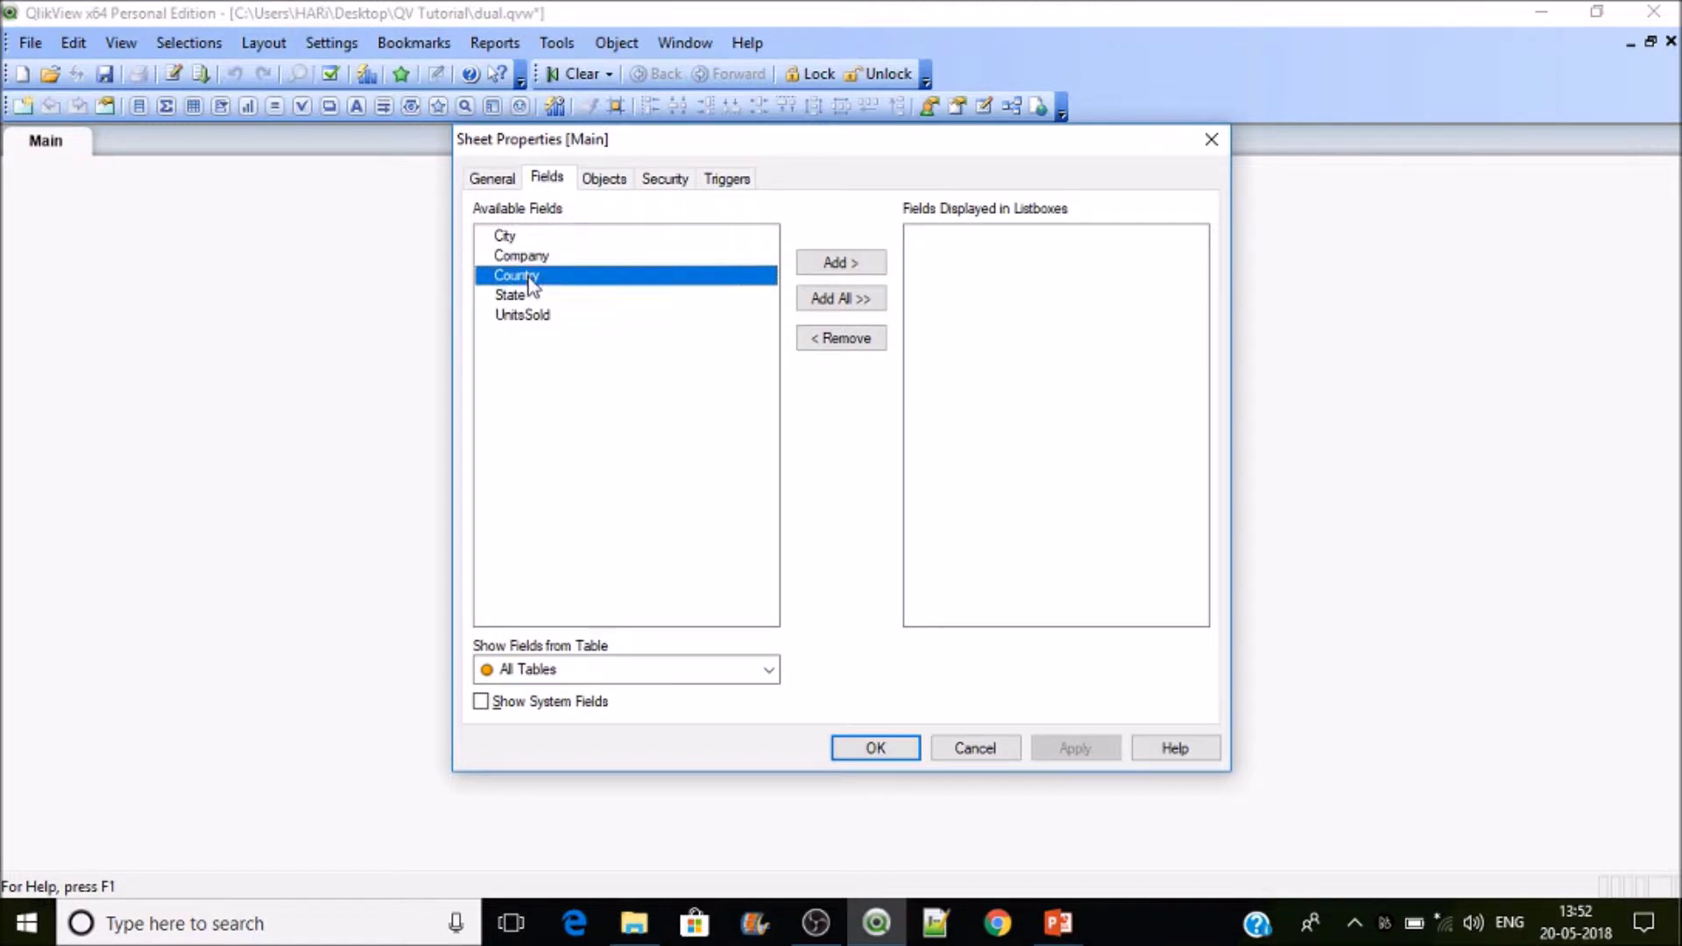
double_click(530, 276)
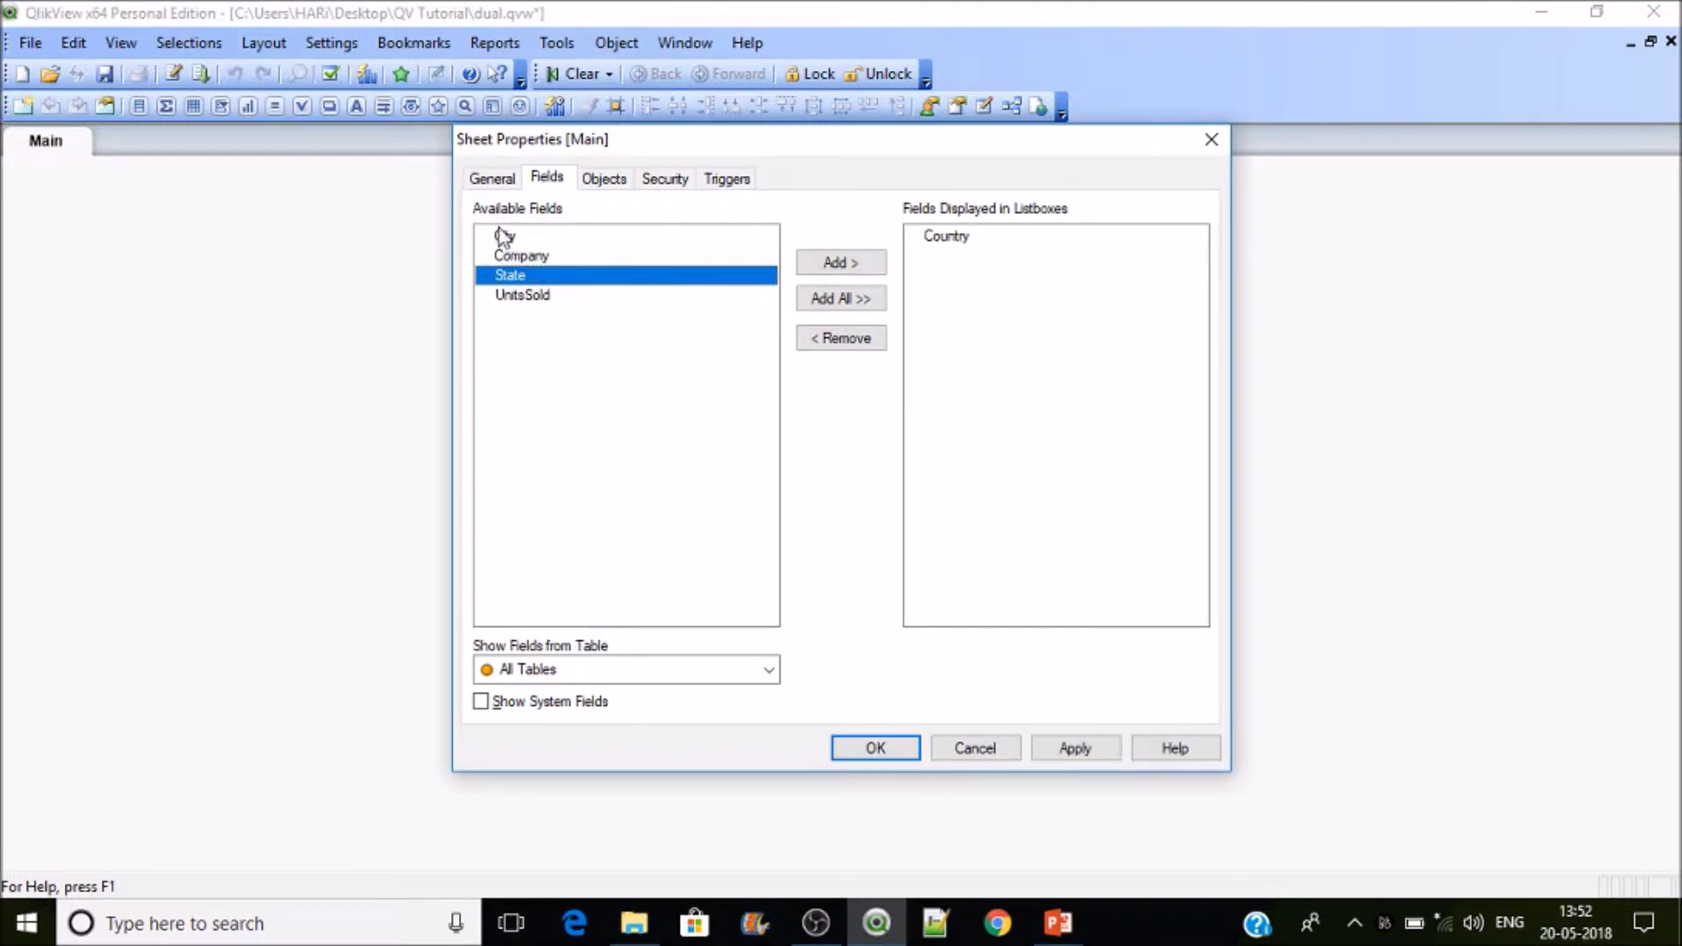
double_click(505, 237)
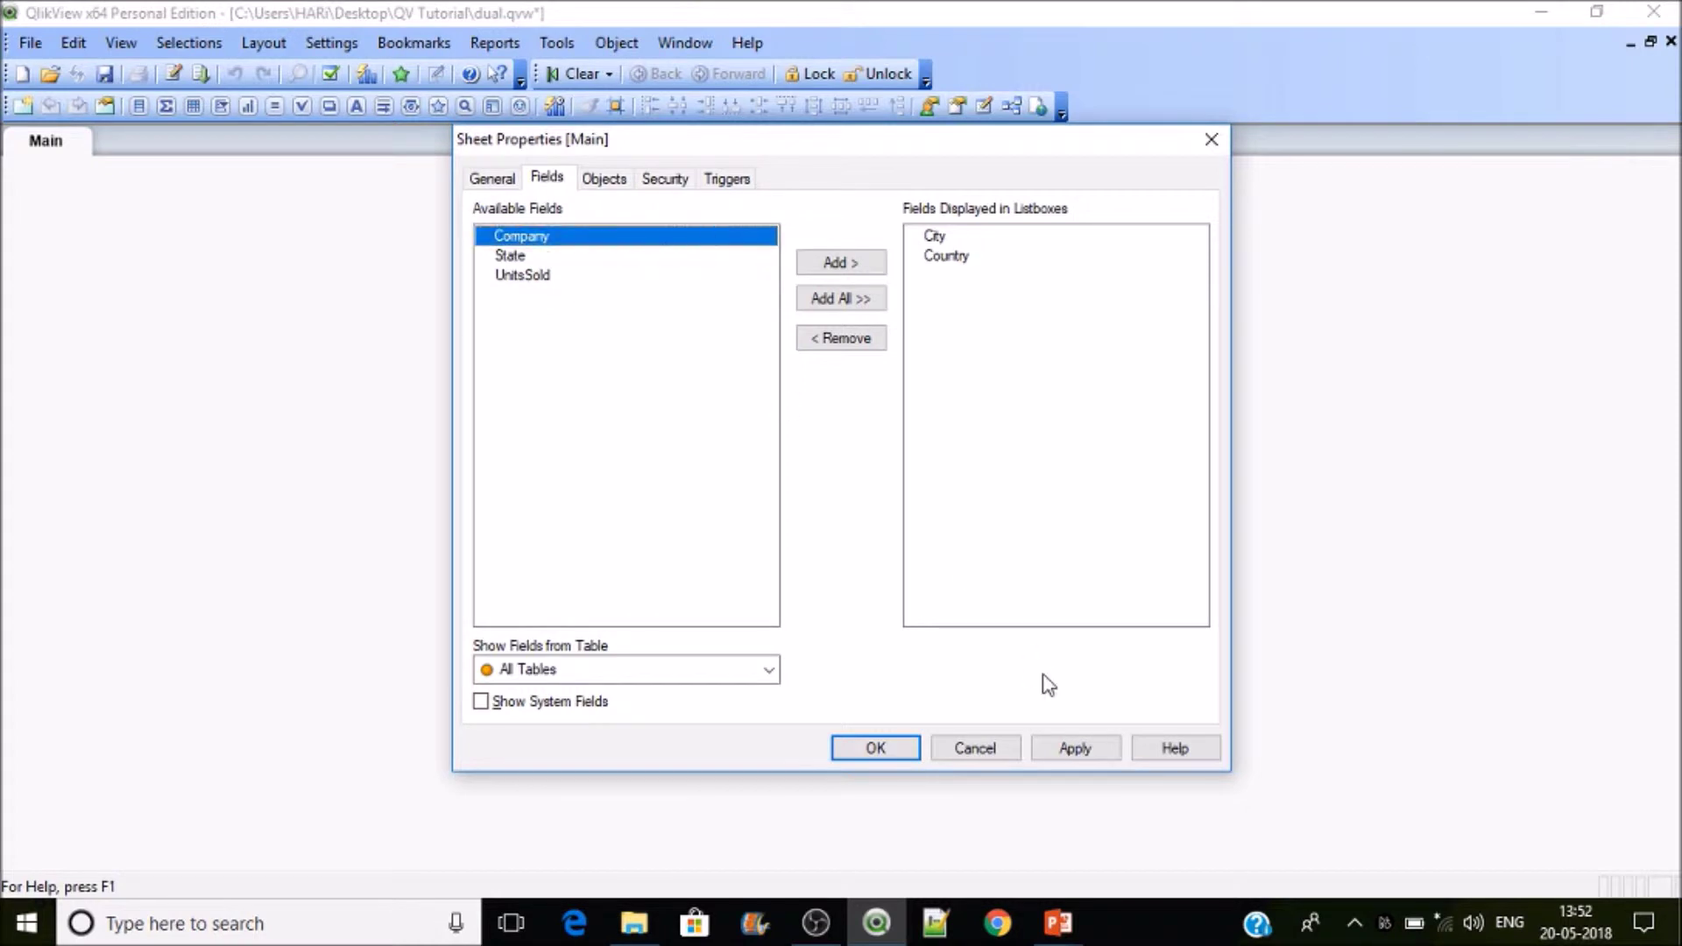
left_click(878, 750)
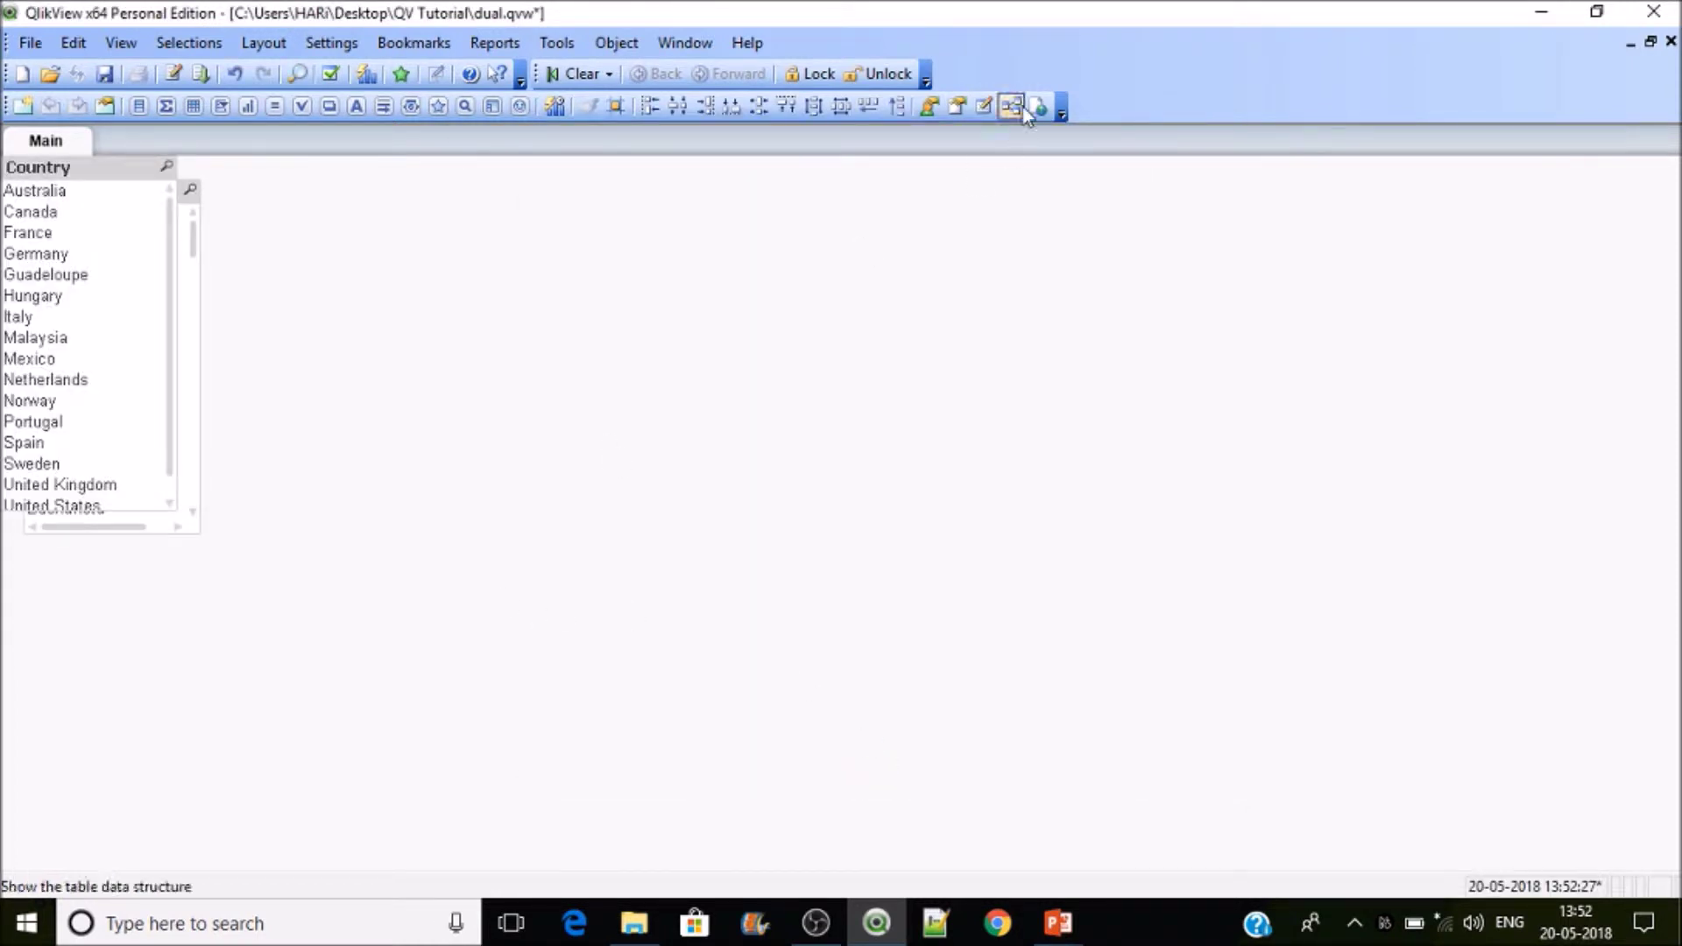
Place the City list box beside Country and align their tops.
left_click(871, 113)
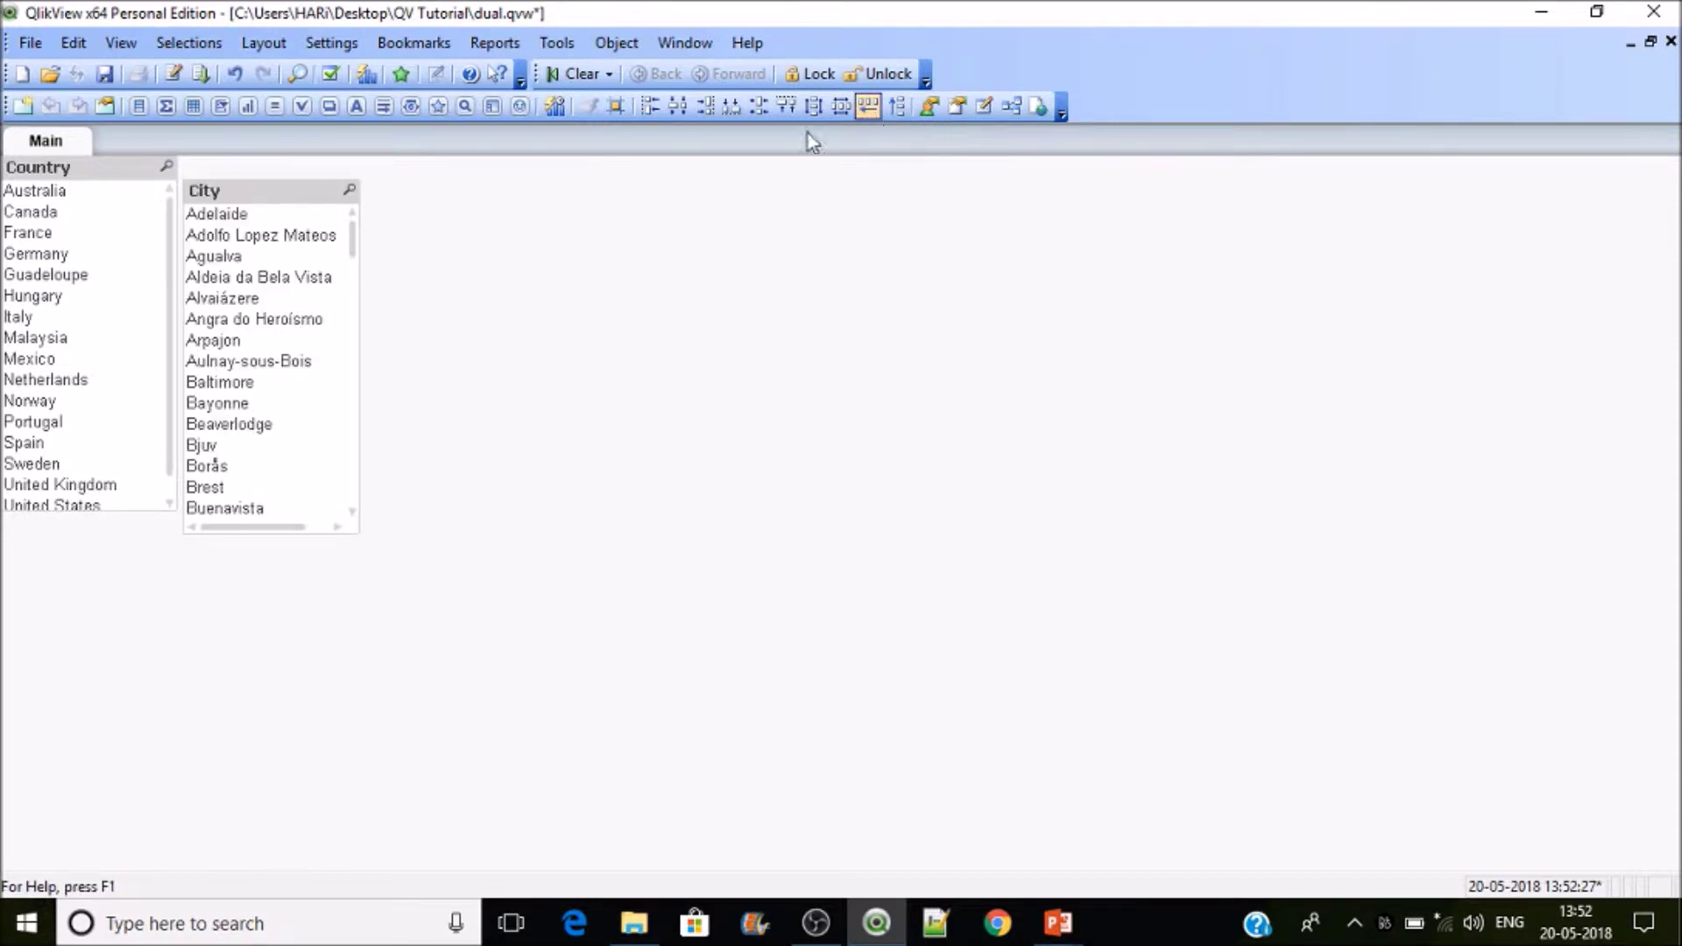
left_click_drag(251, 194, 251, 177)
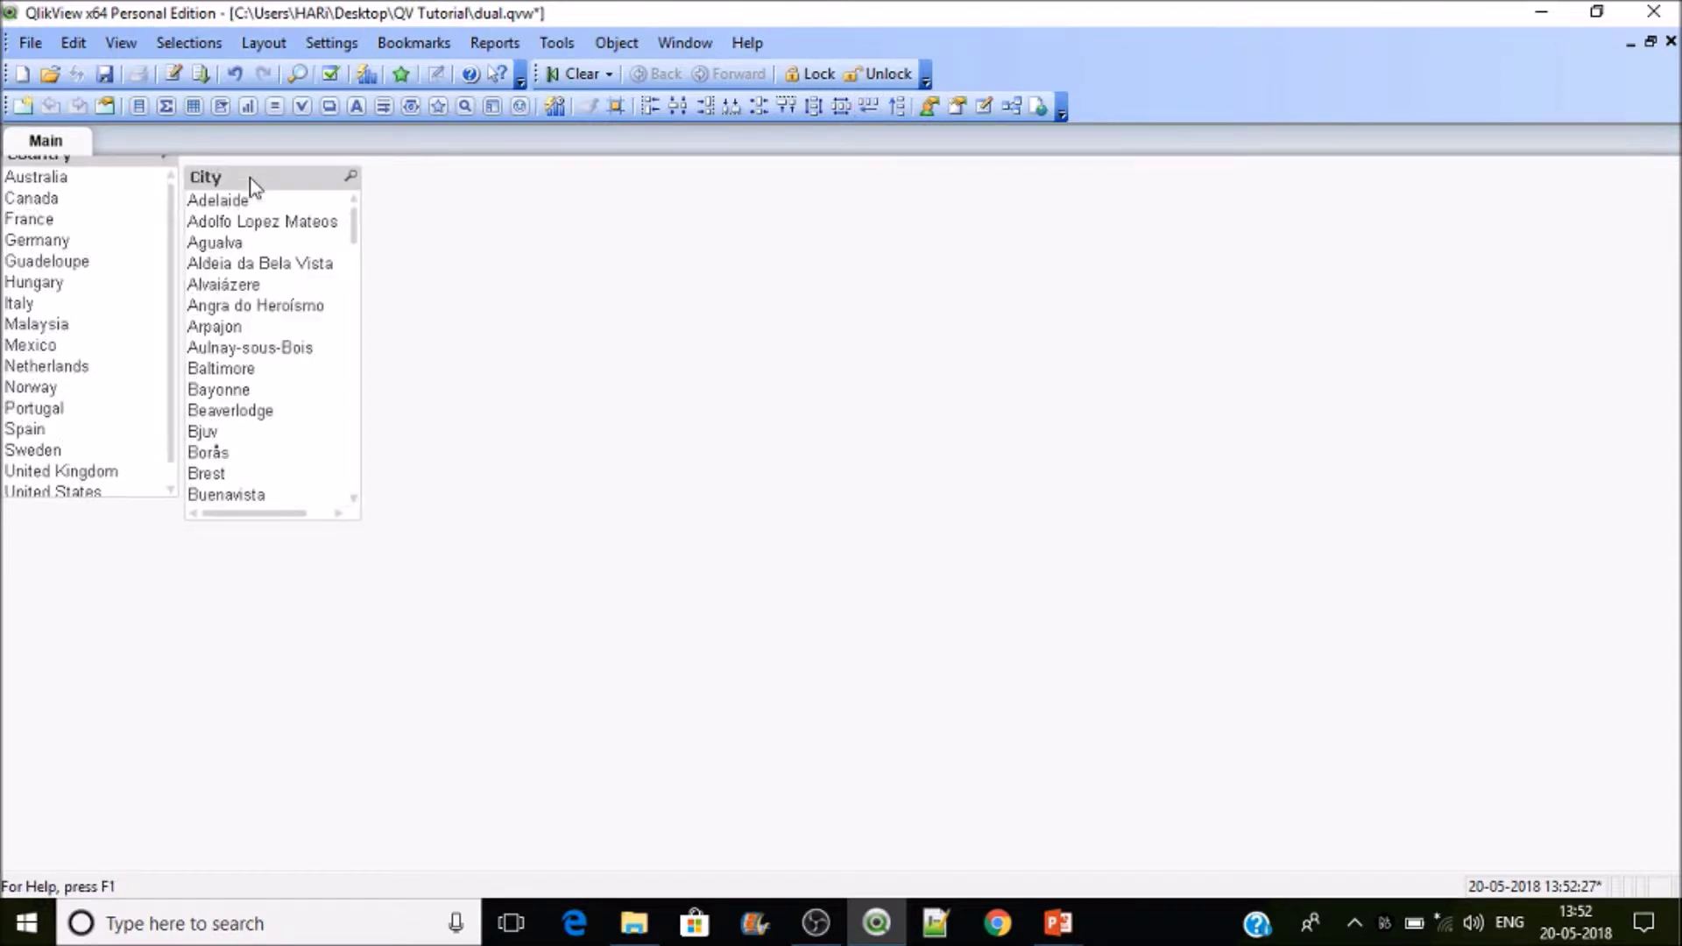
left_click(787, 109)
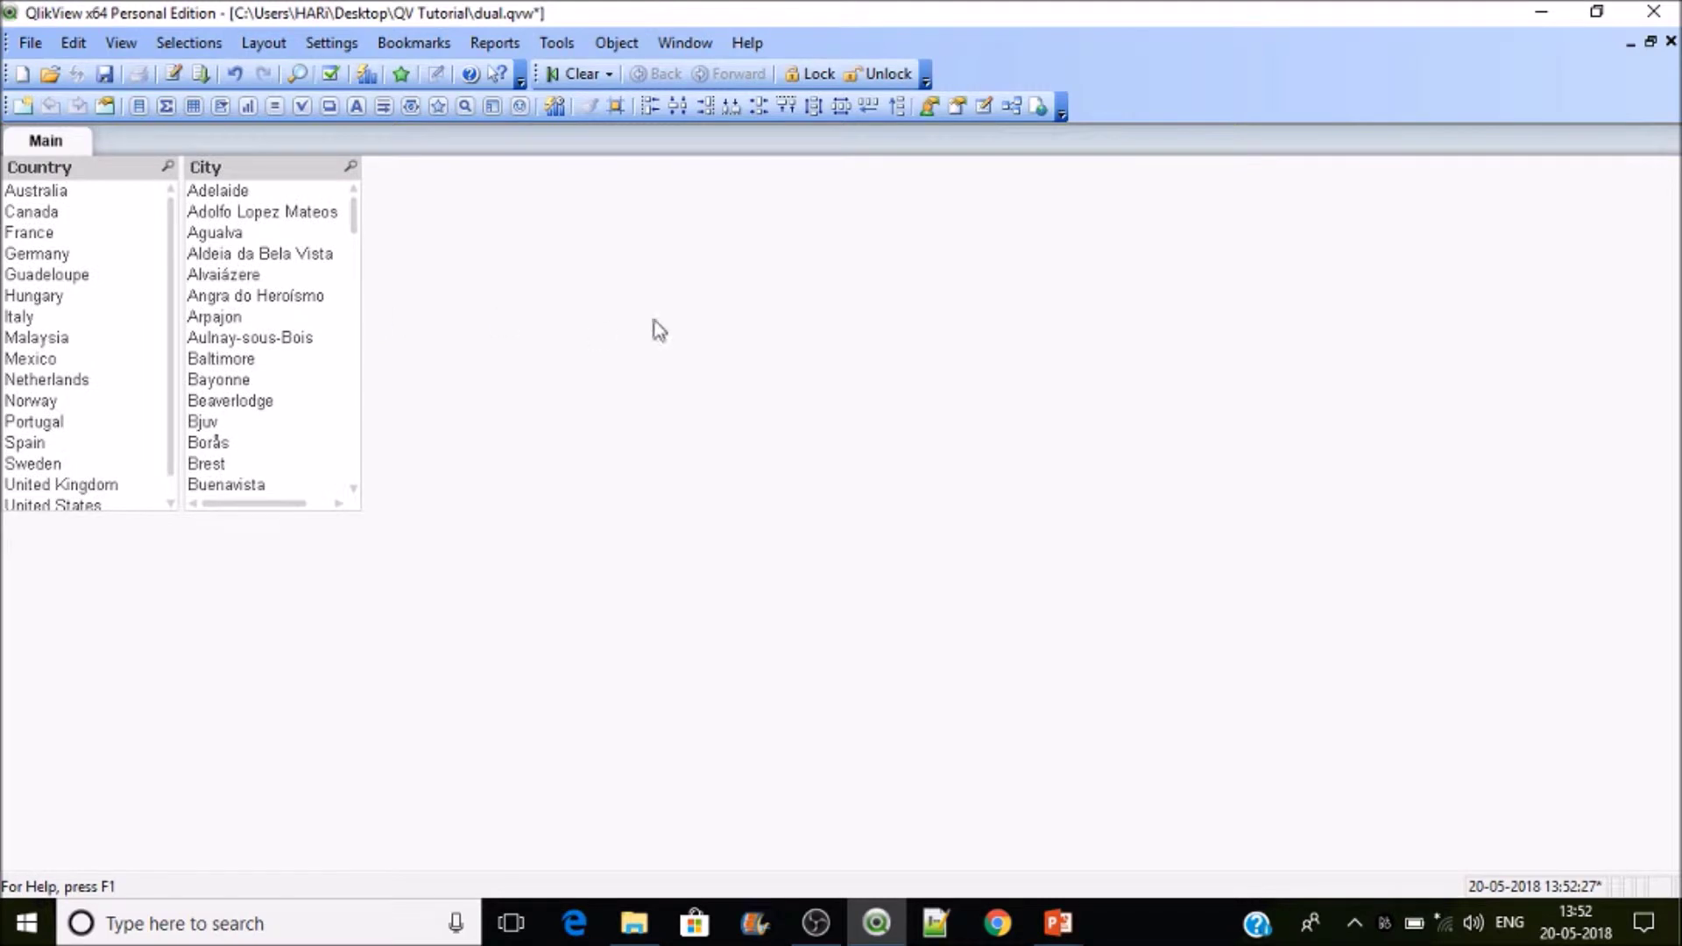
Start a new chart on the sheet with City as its dimension.
right_click(693, 322)
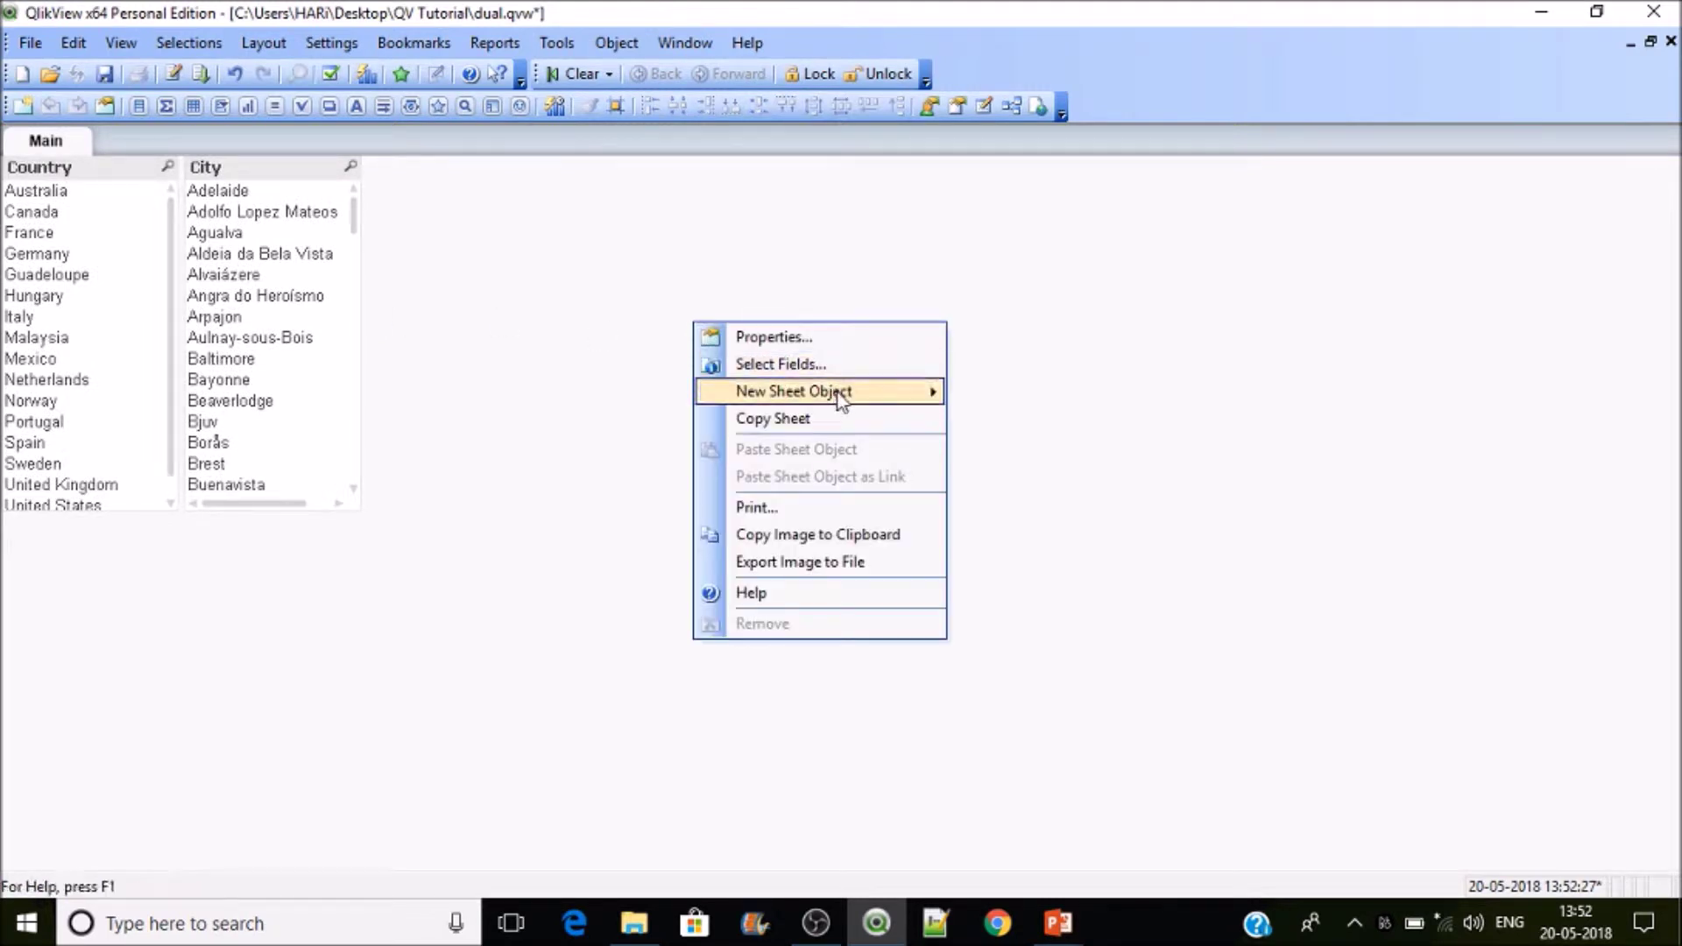
mouse_move(840, 394)
left_click(1055, 505)
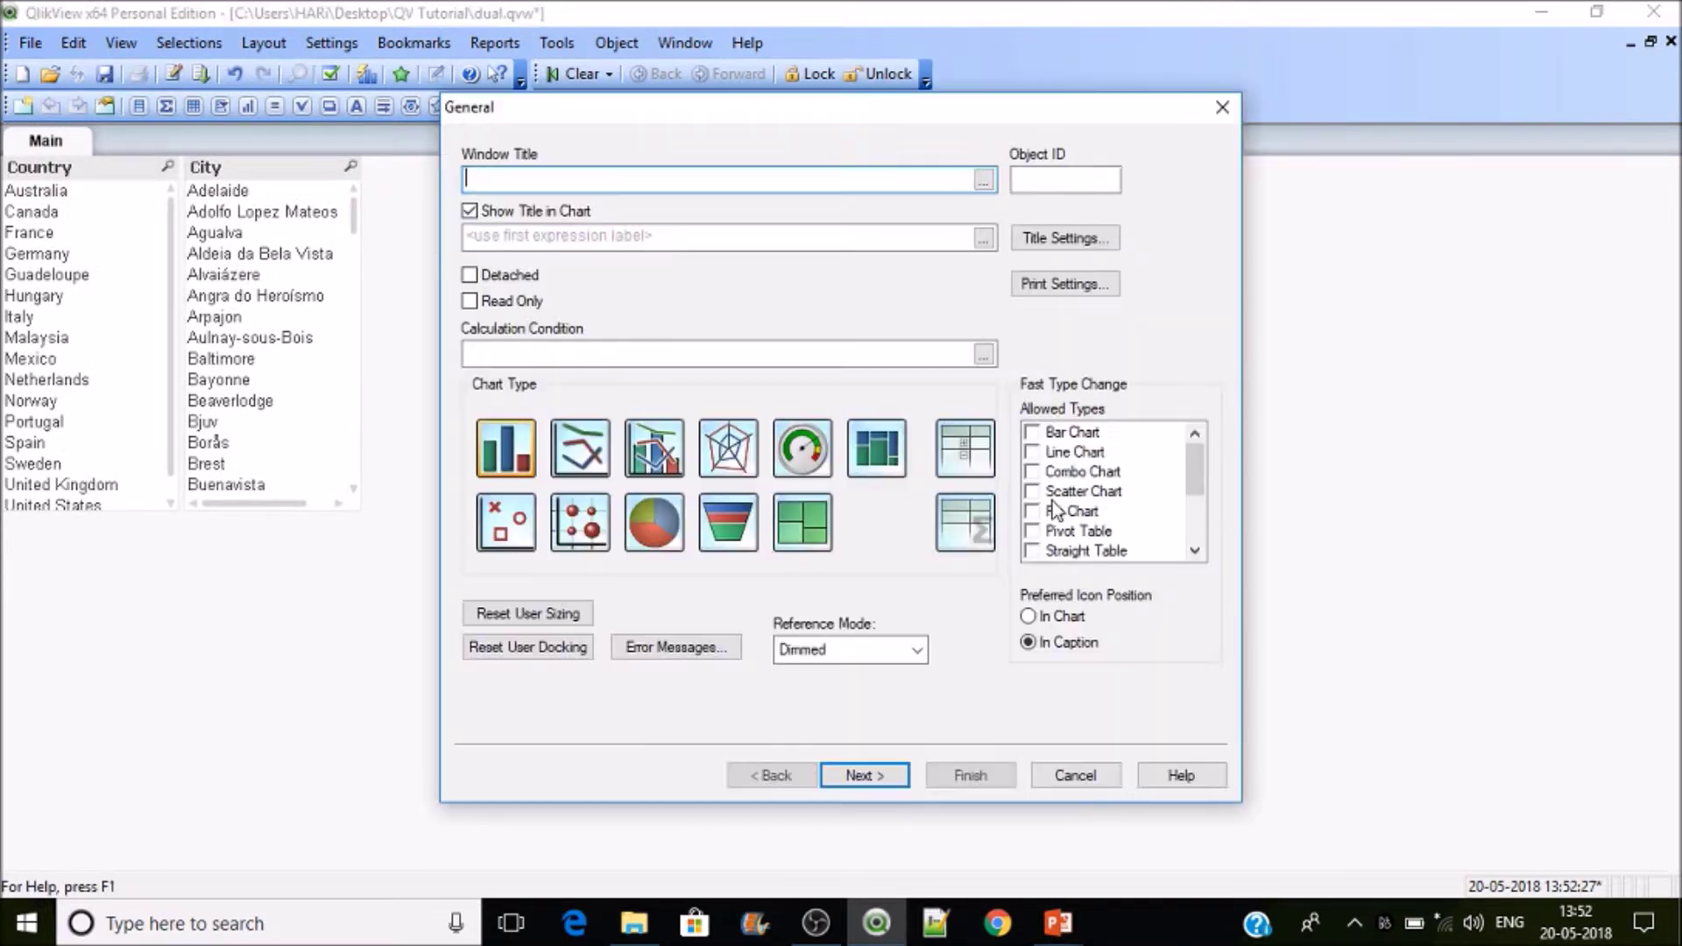
left_click(887, 784)
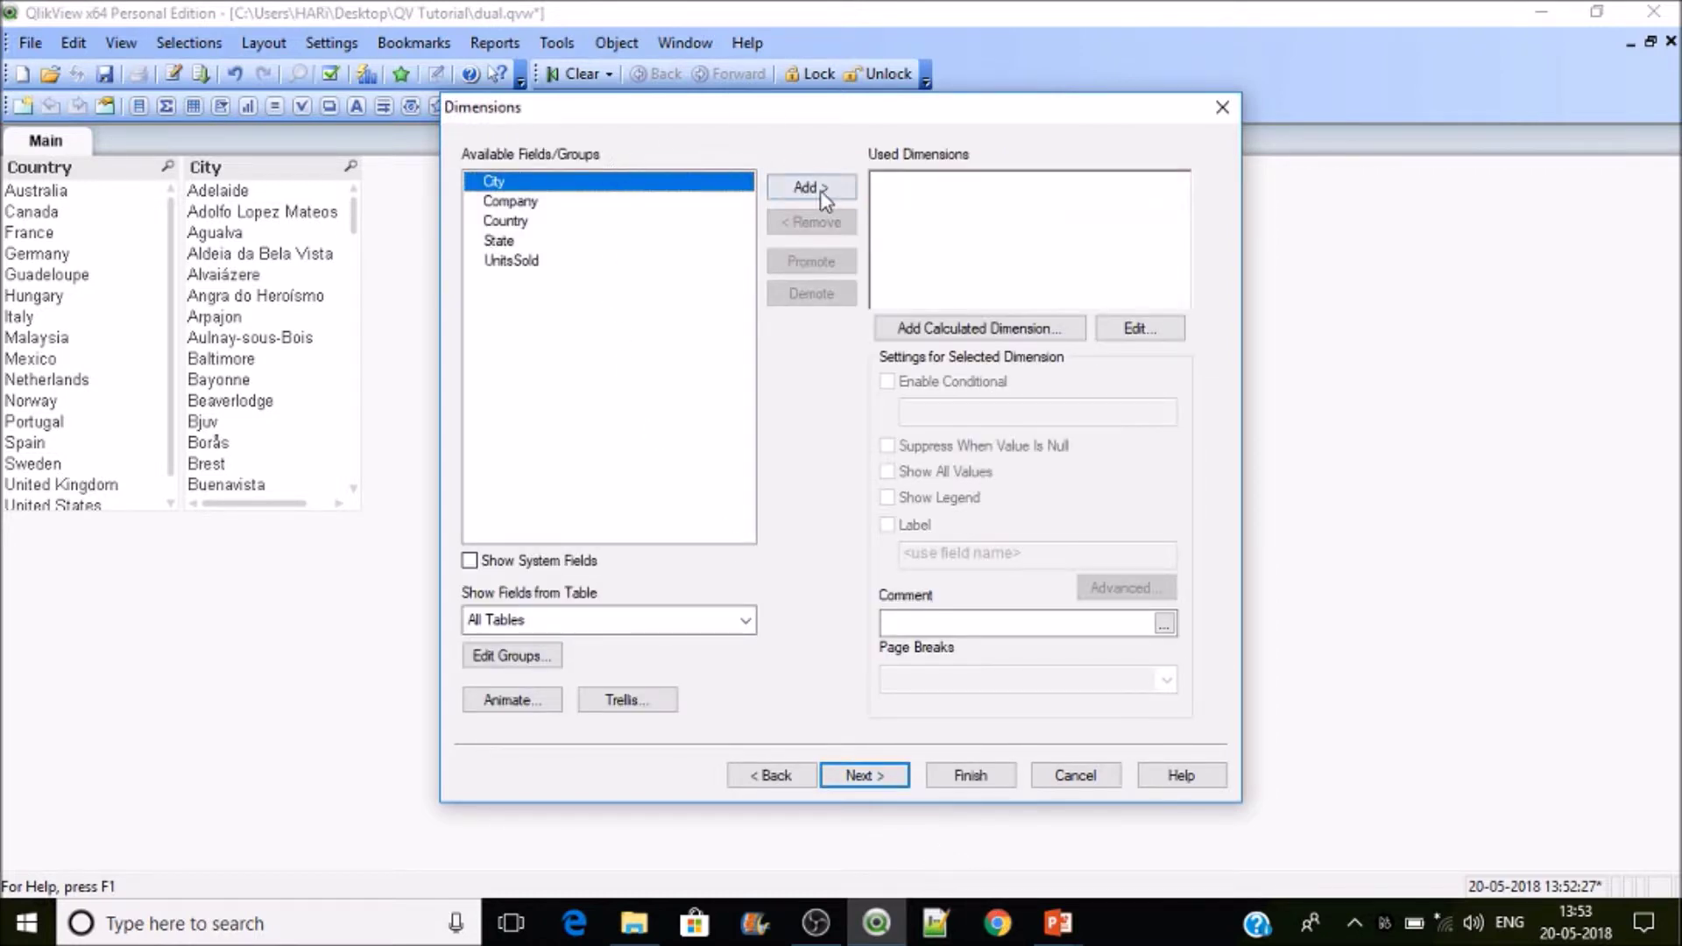
left_click(824, 188)
left_click(876, 770)
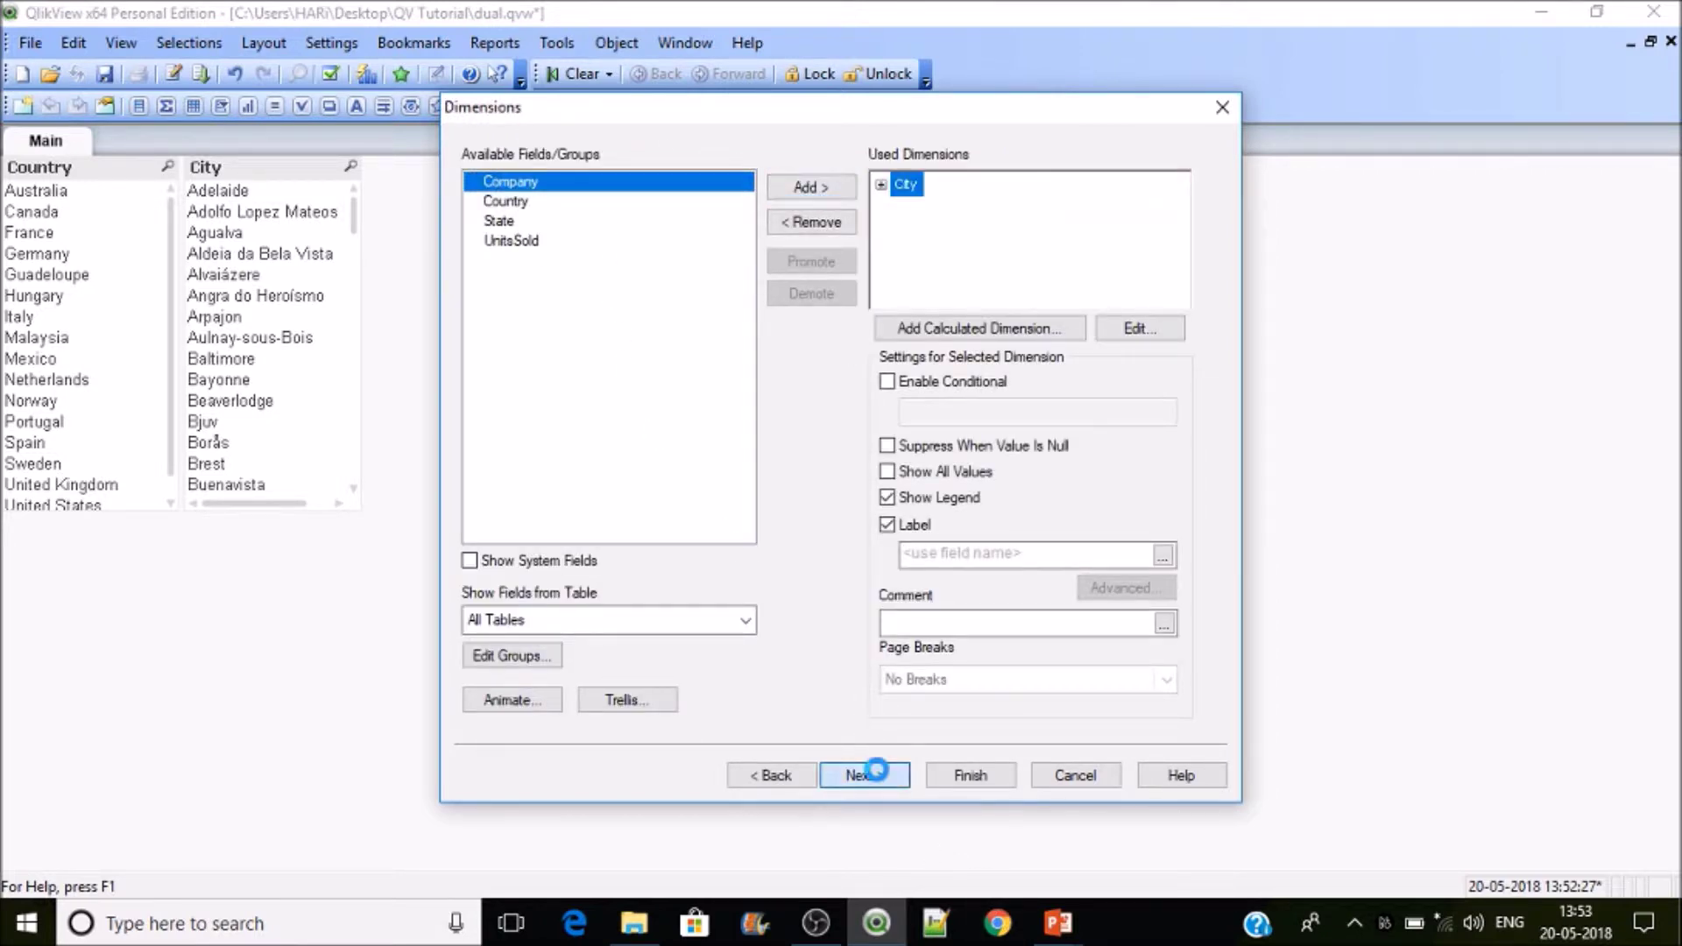
Enter sum(UnitsSold) as the chart expression and finish the bar chart.
type("s")
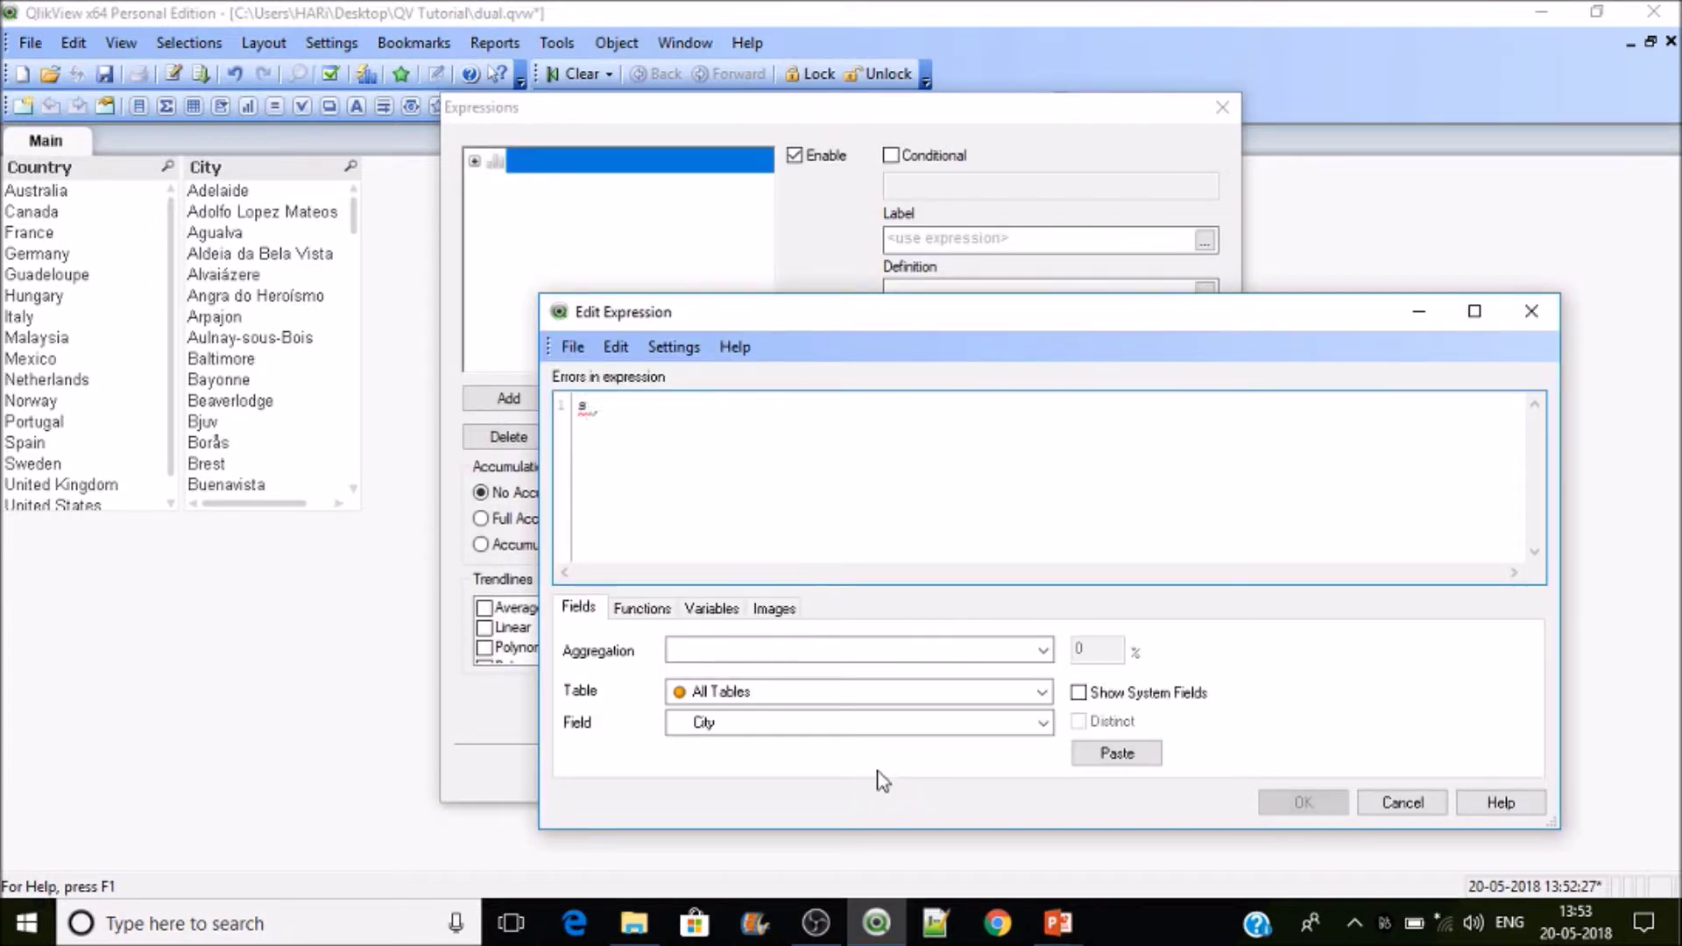
type("um")
key("Return")
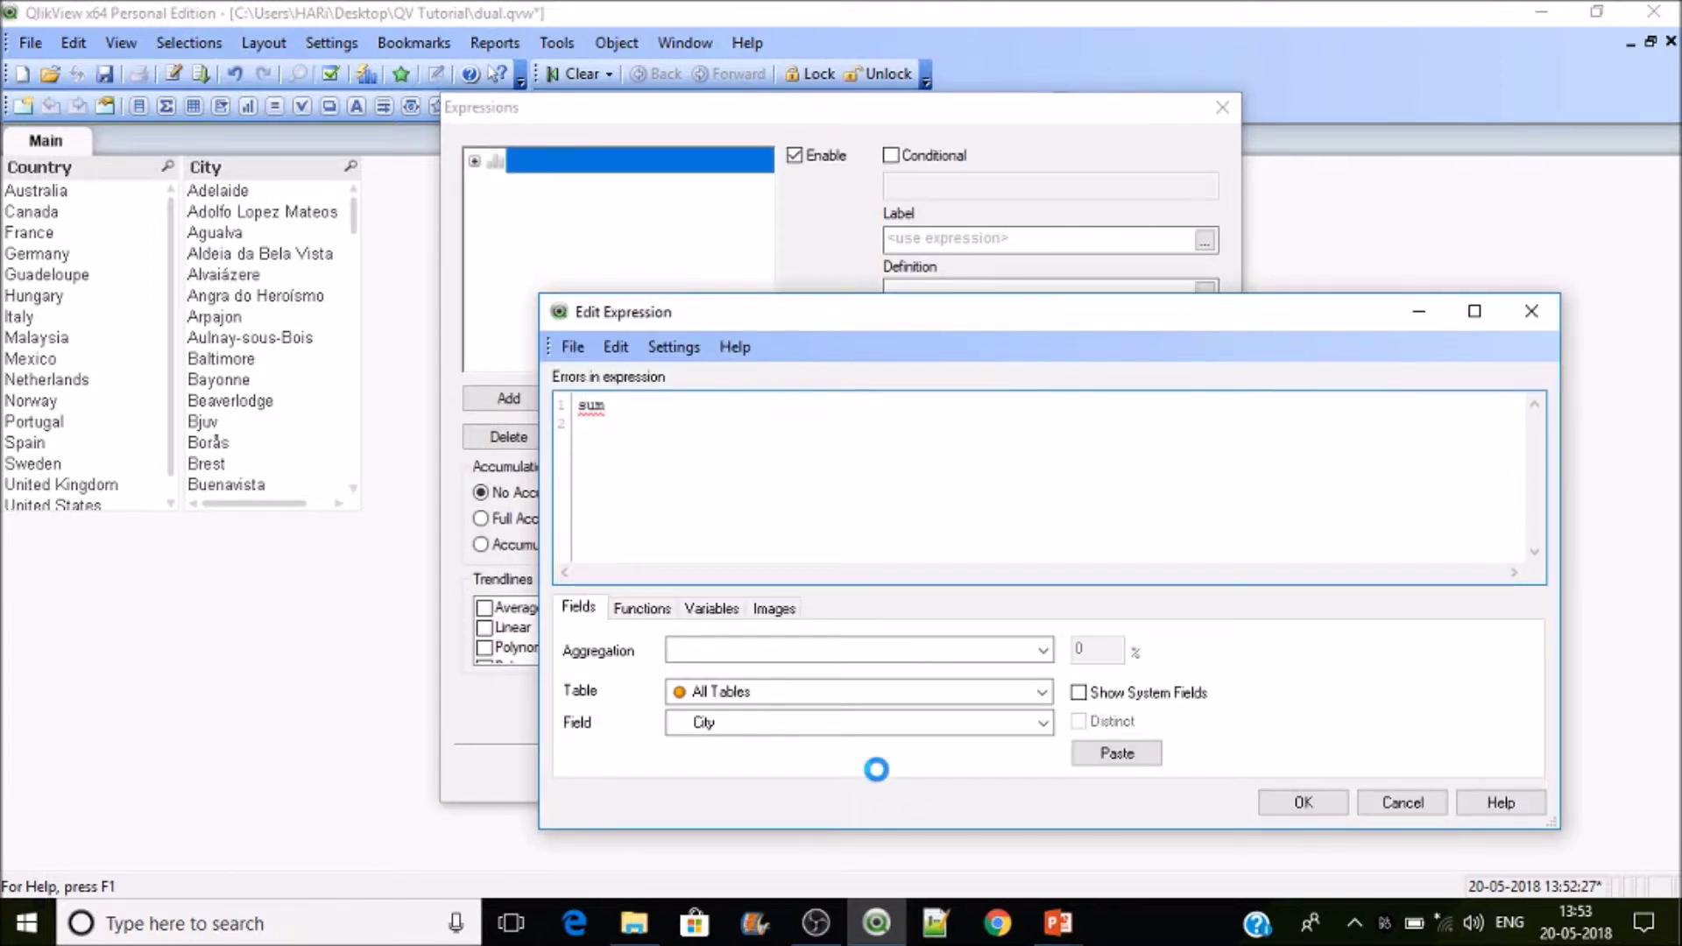
key("BackSpace")
type("(Un")
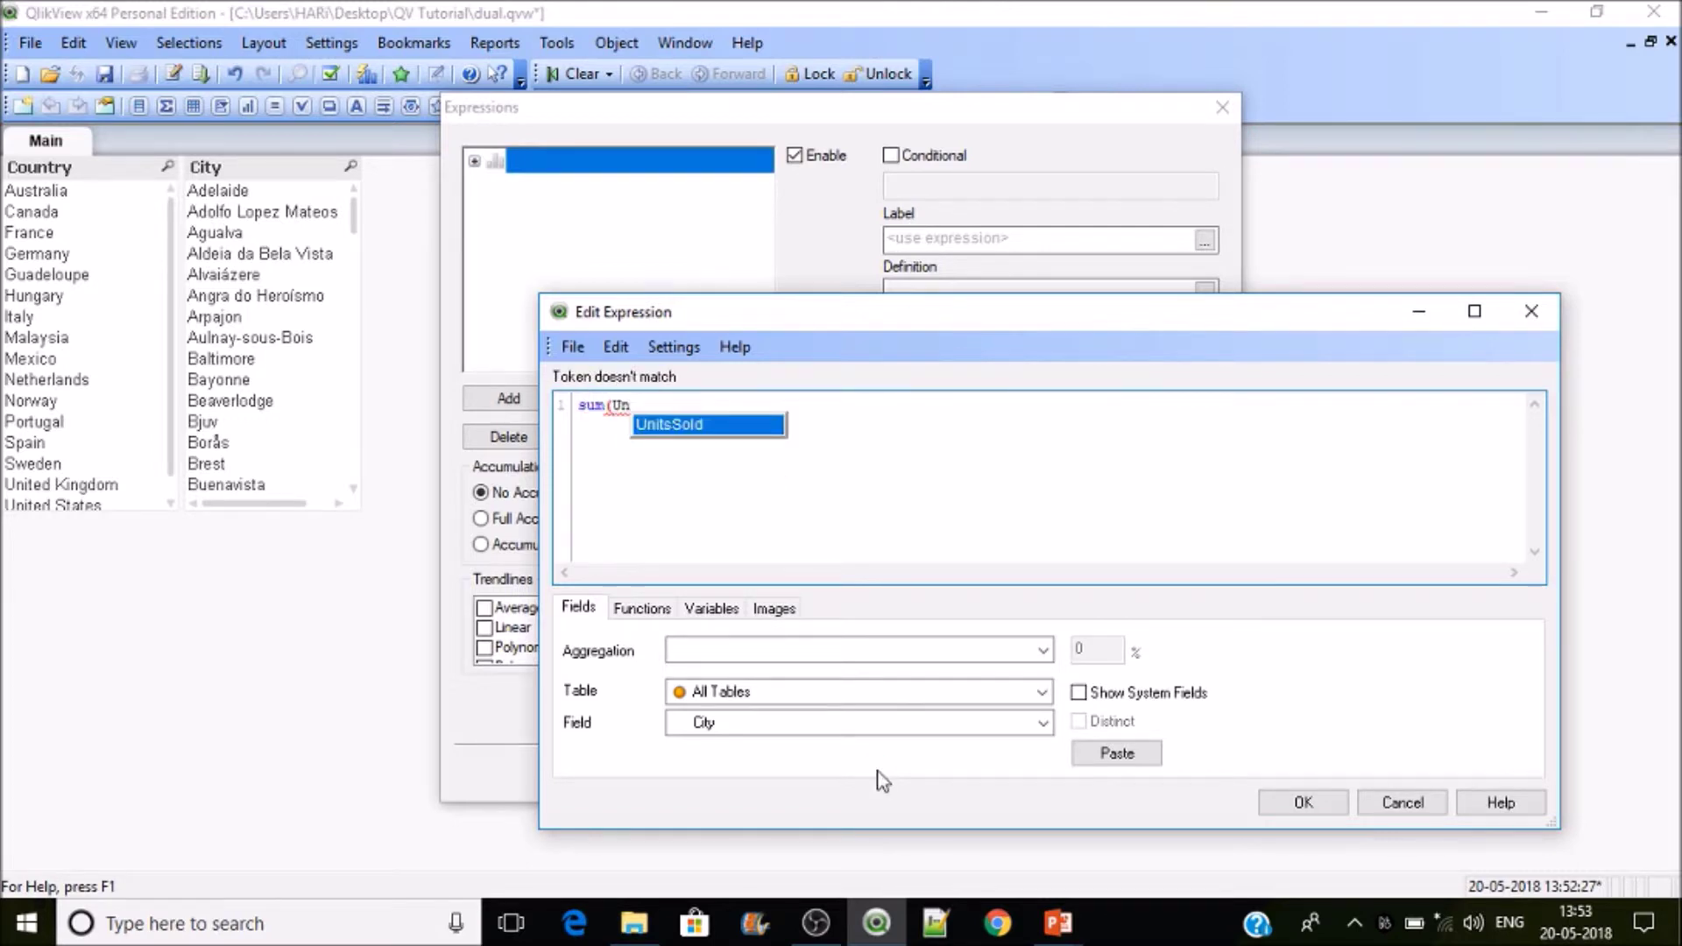
key("Return")
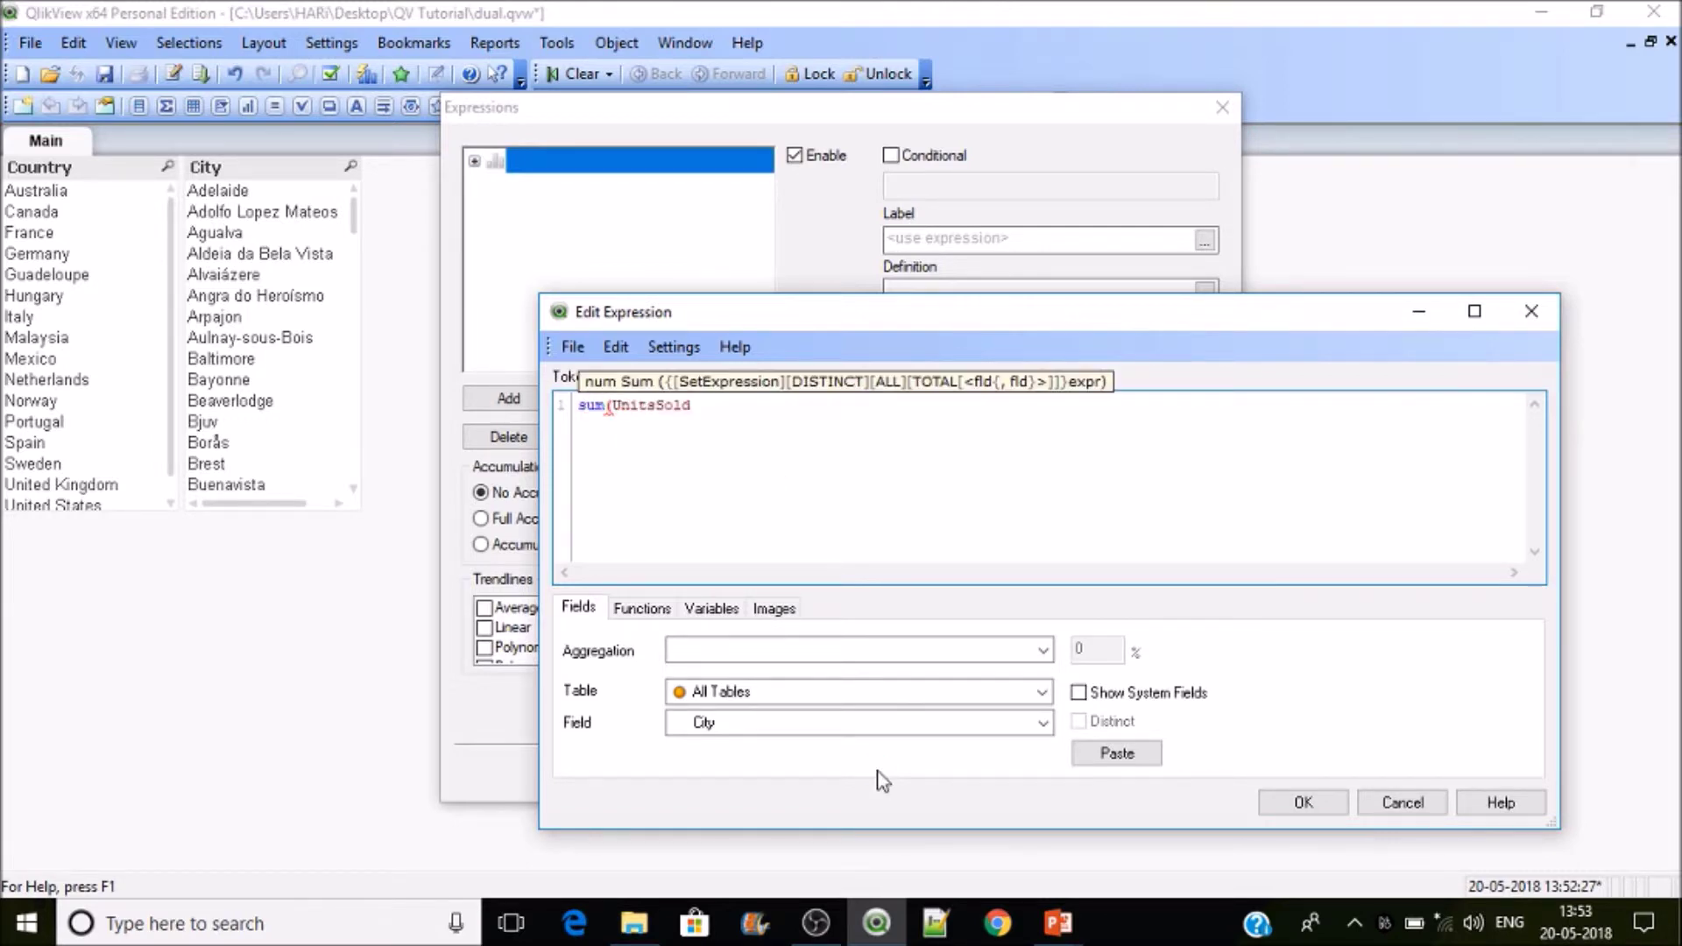
type(")")
left_click(1319, 801)
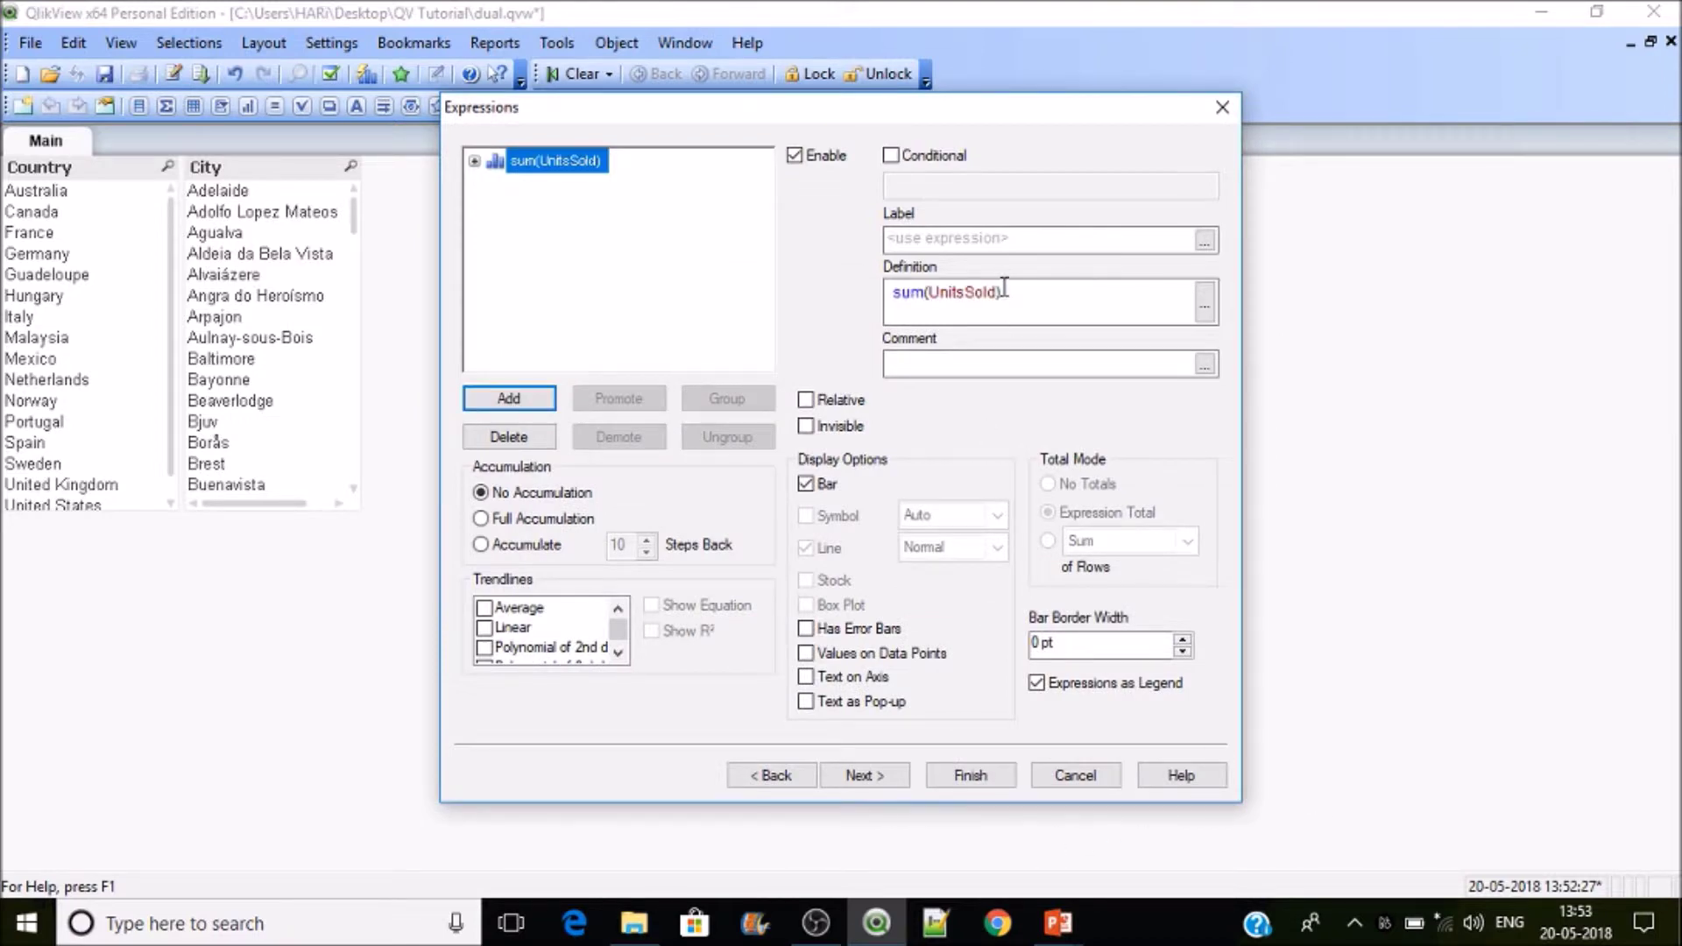
left_click(984, 777)
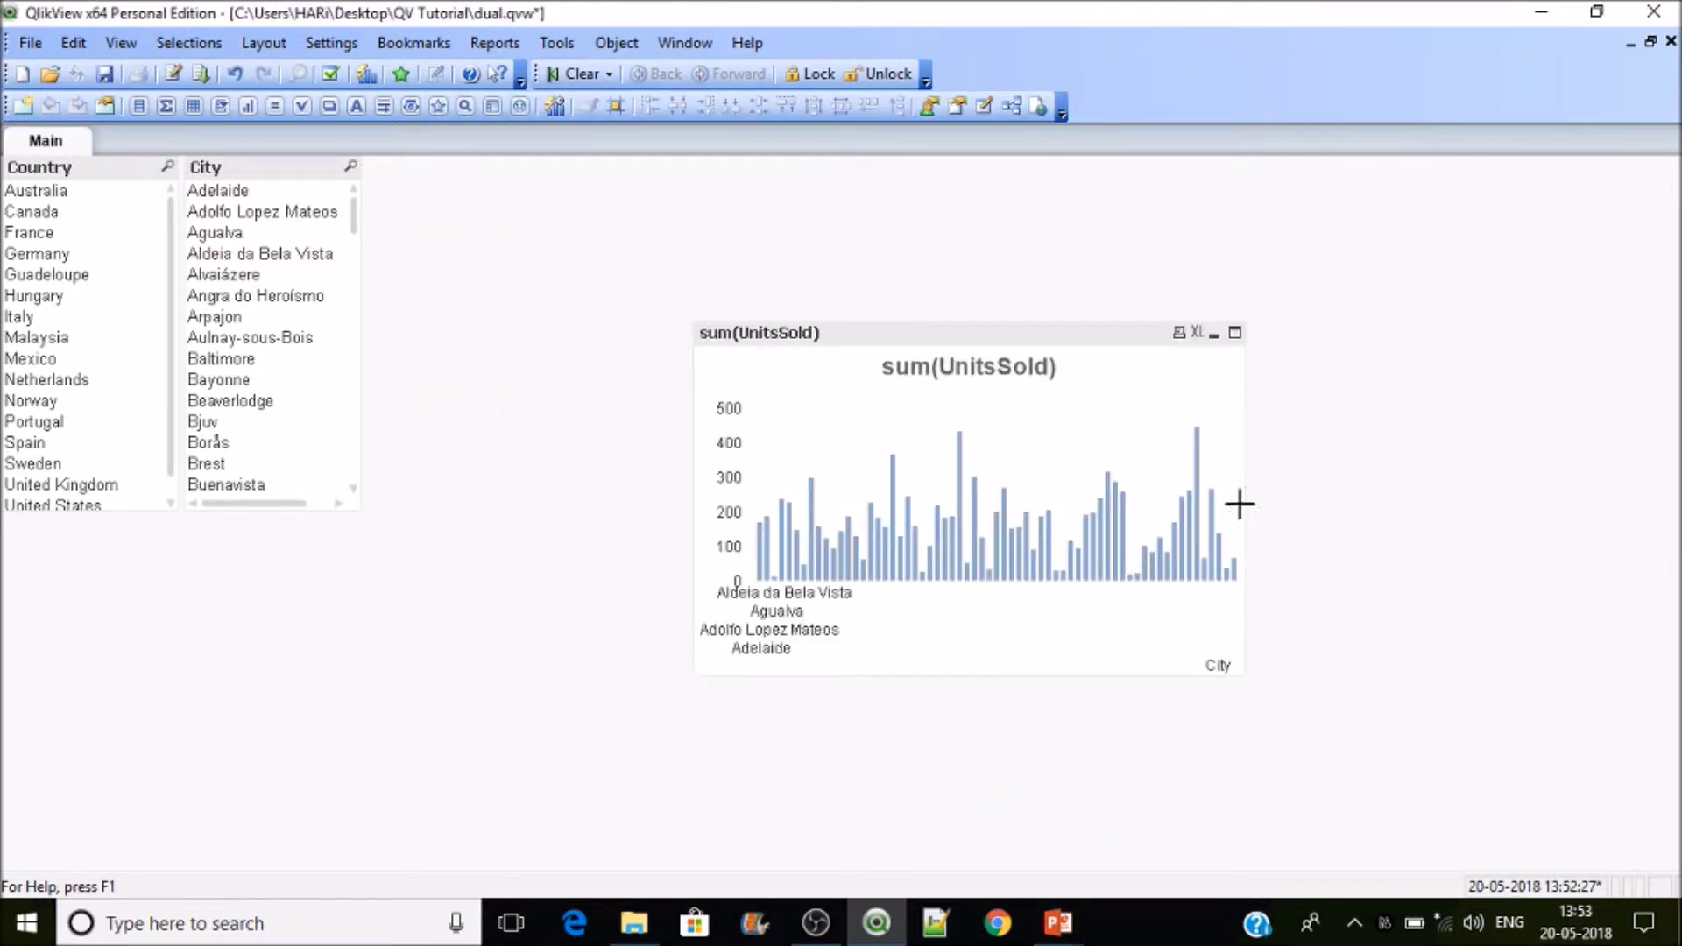
Widen the chart, move it up-left, and set its City axis labels to diagonal.
left_click_drag(1244, 502, 1601, 504)
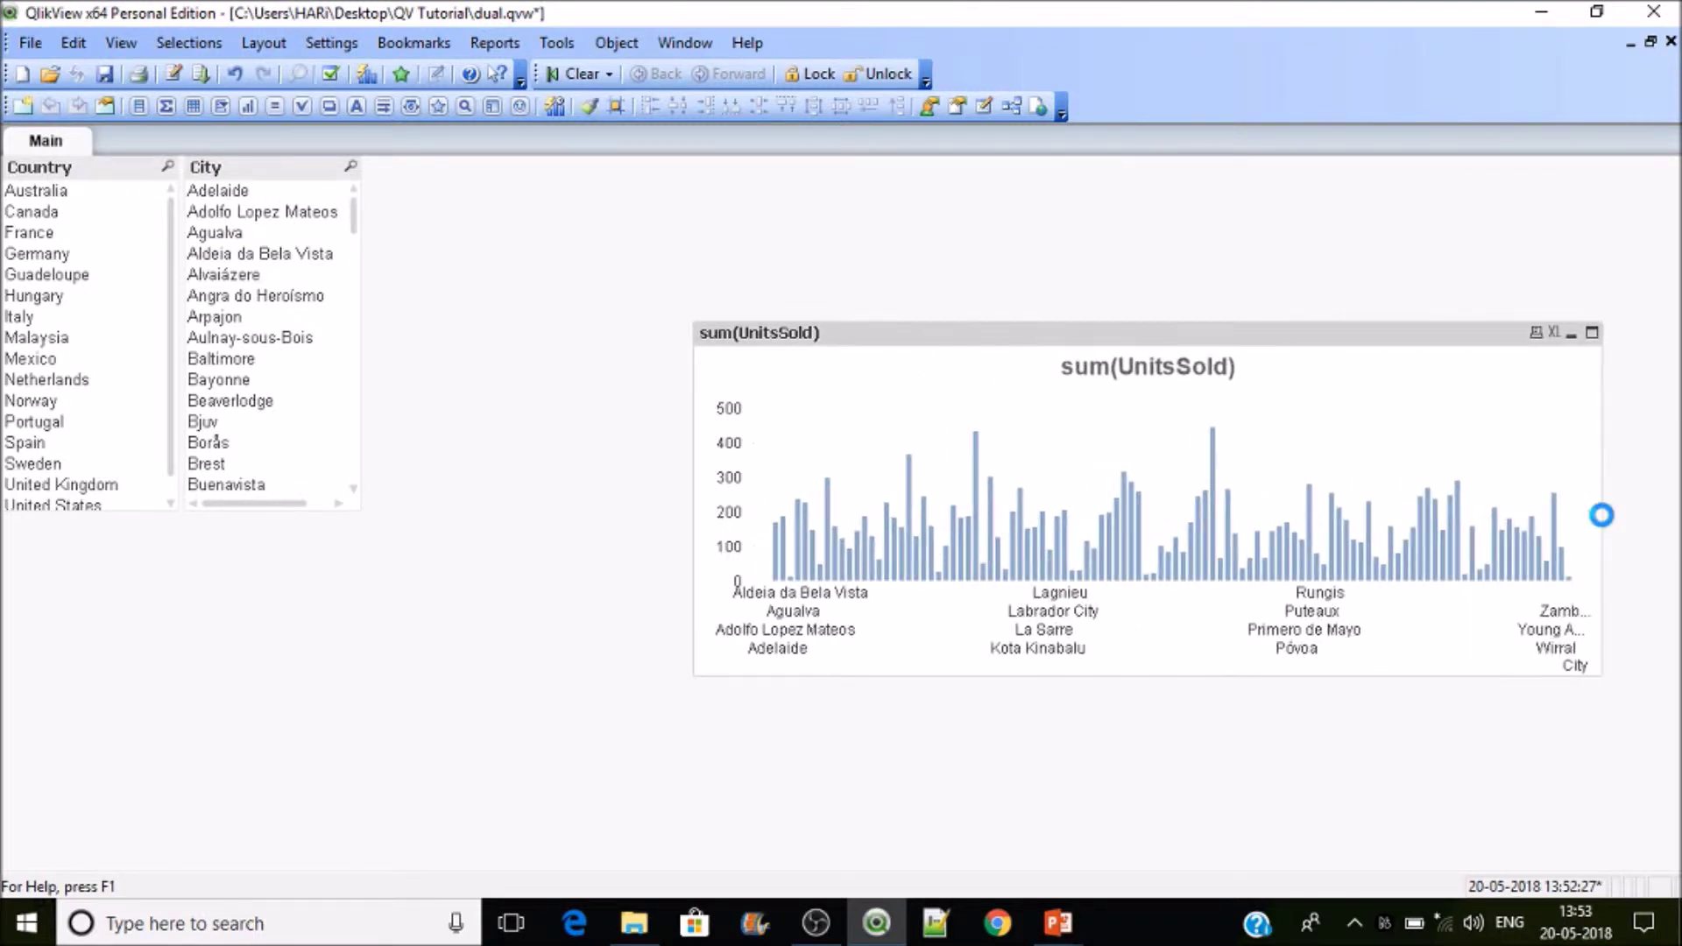
left_click_drag(1050, 331, 822, 235)
right_click(814, 286)
left_click(841, 305)
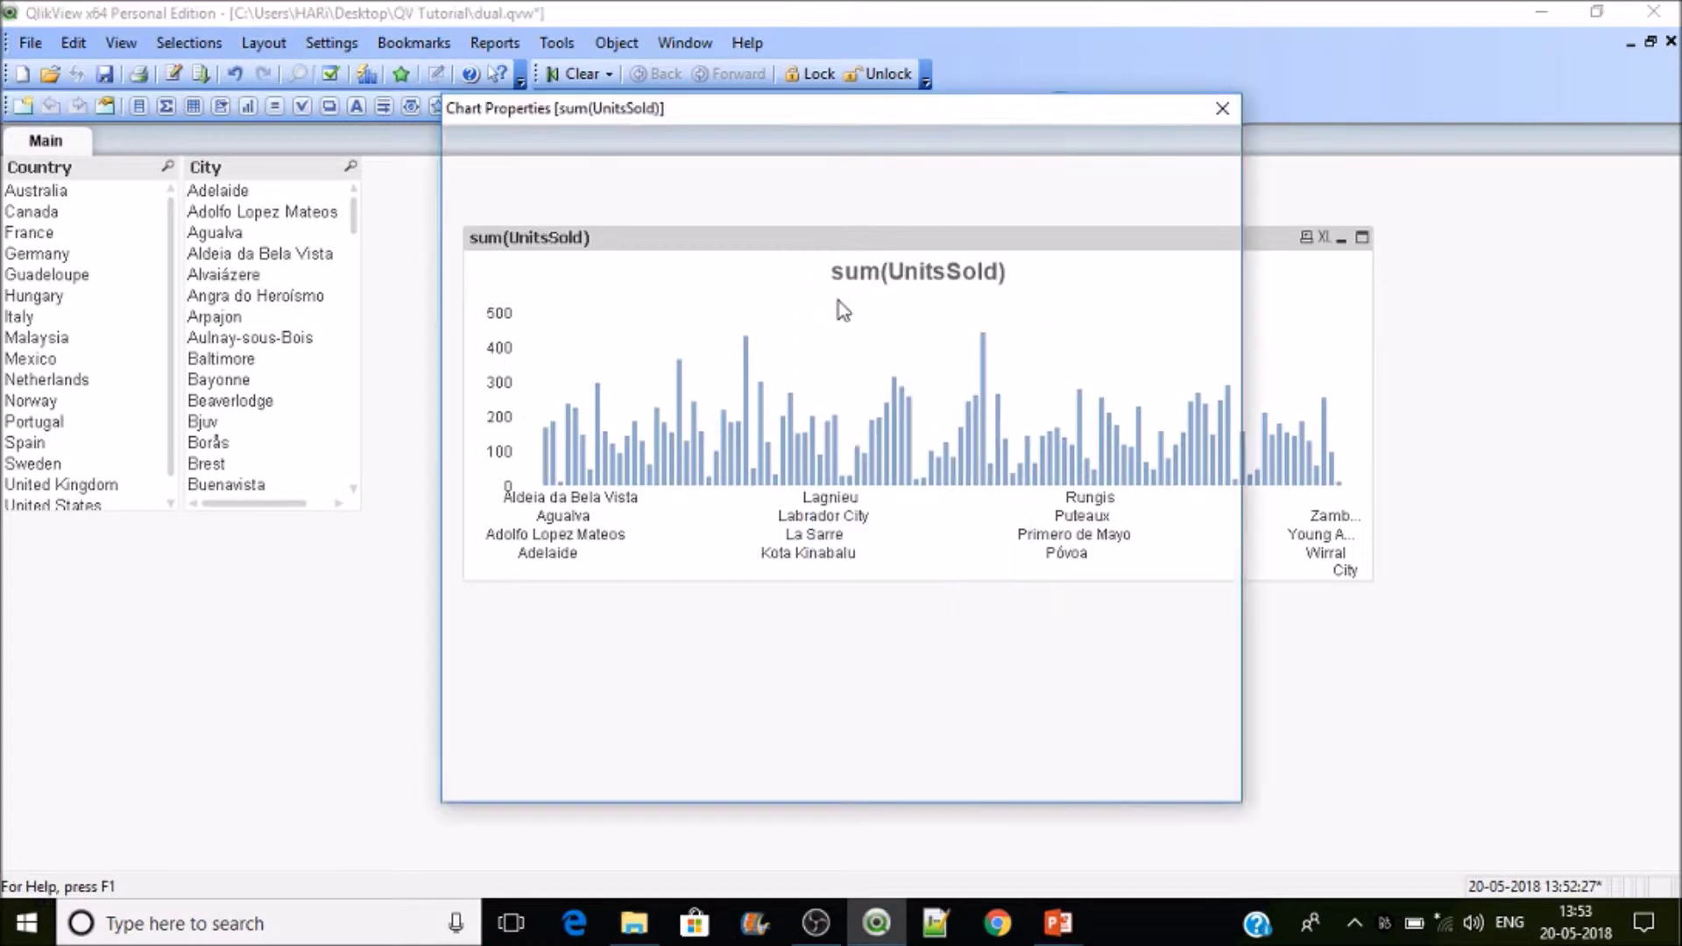
left_click(950, 150)
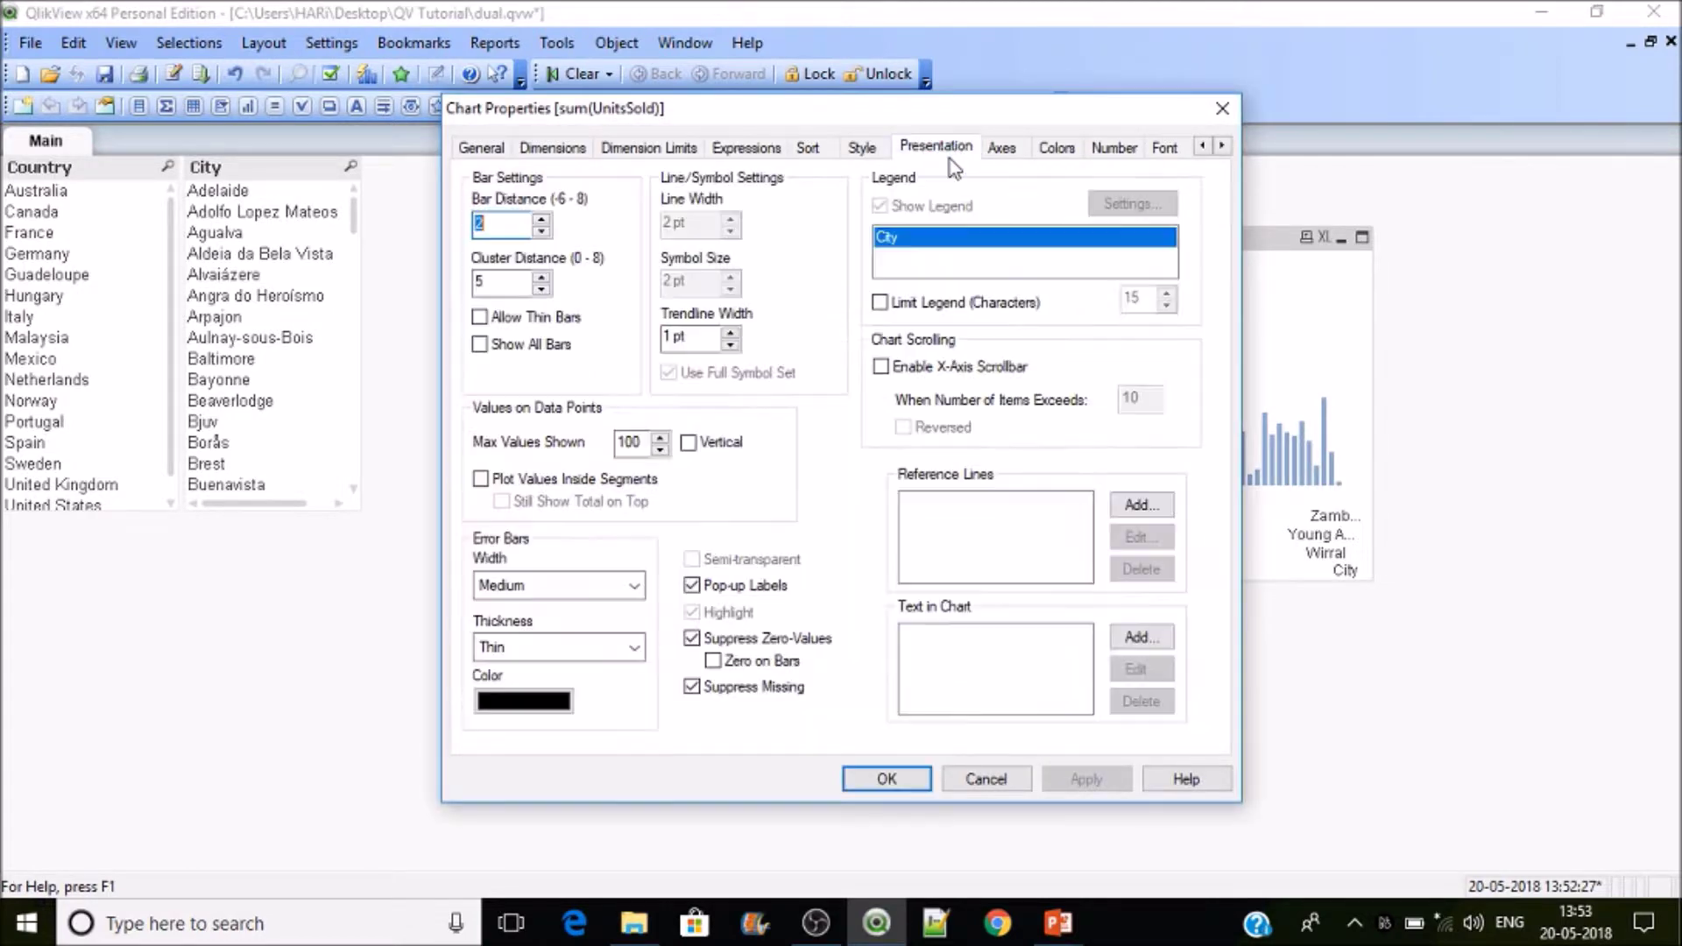
left_click(1001, 147)
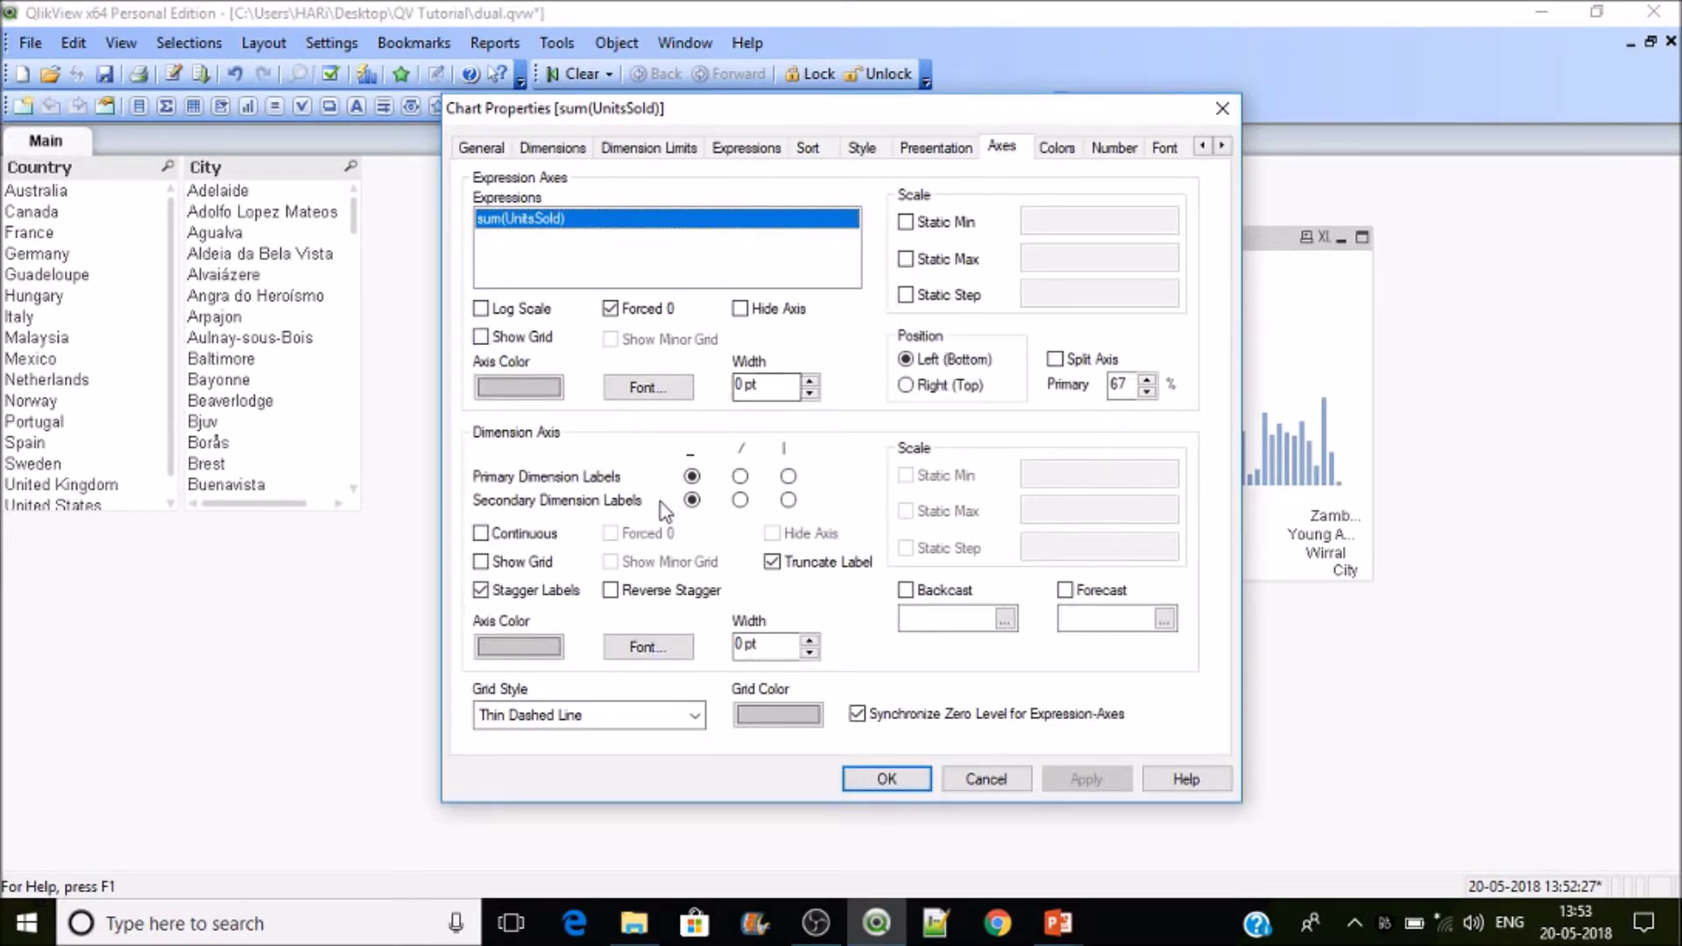
left_click(740, 478)
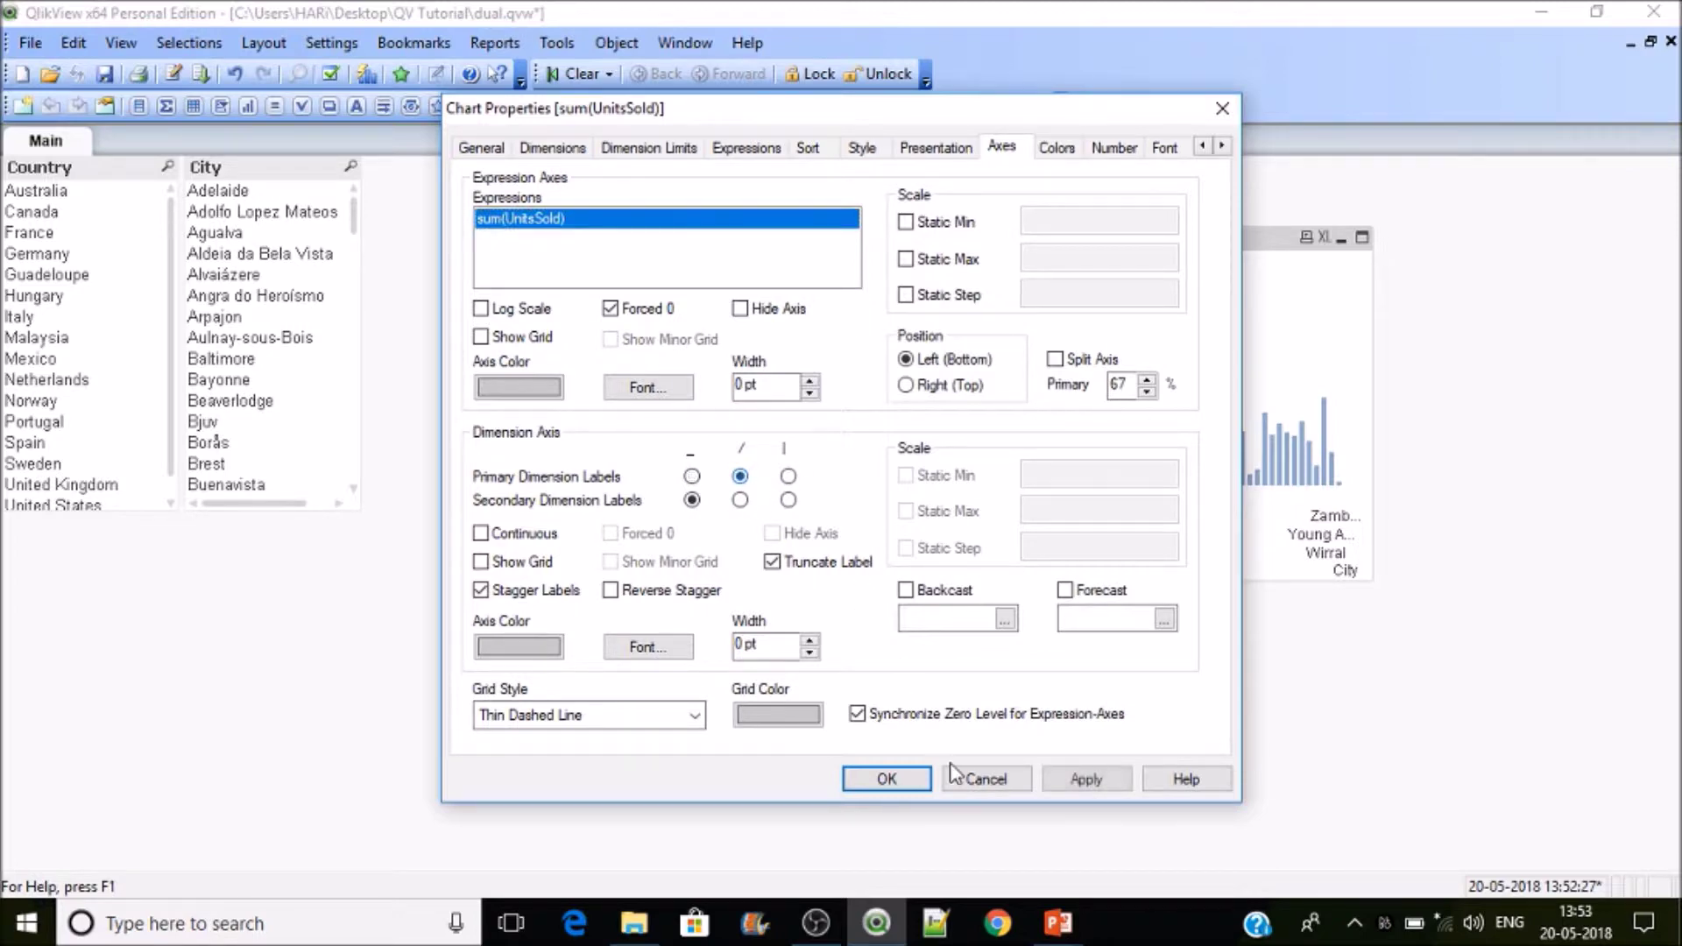
left_click(1071, 789)
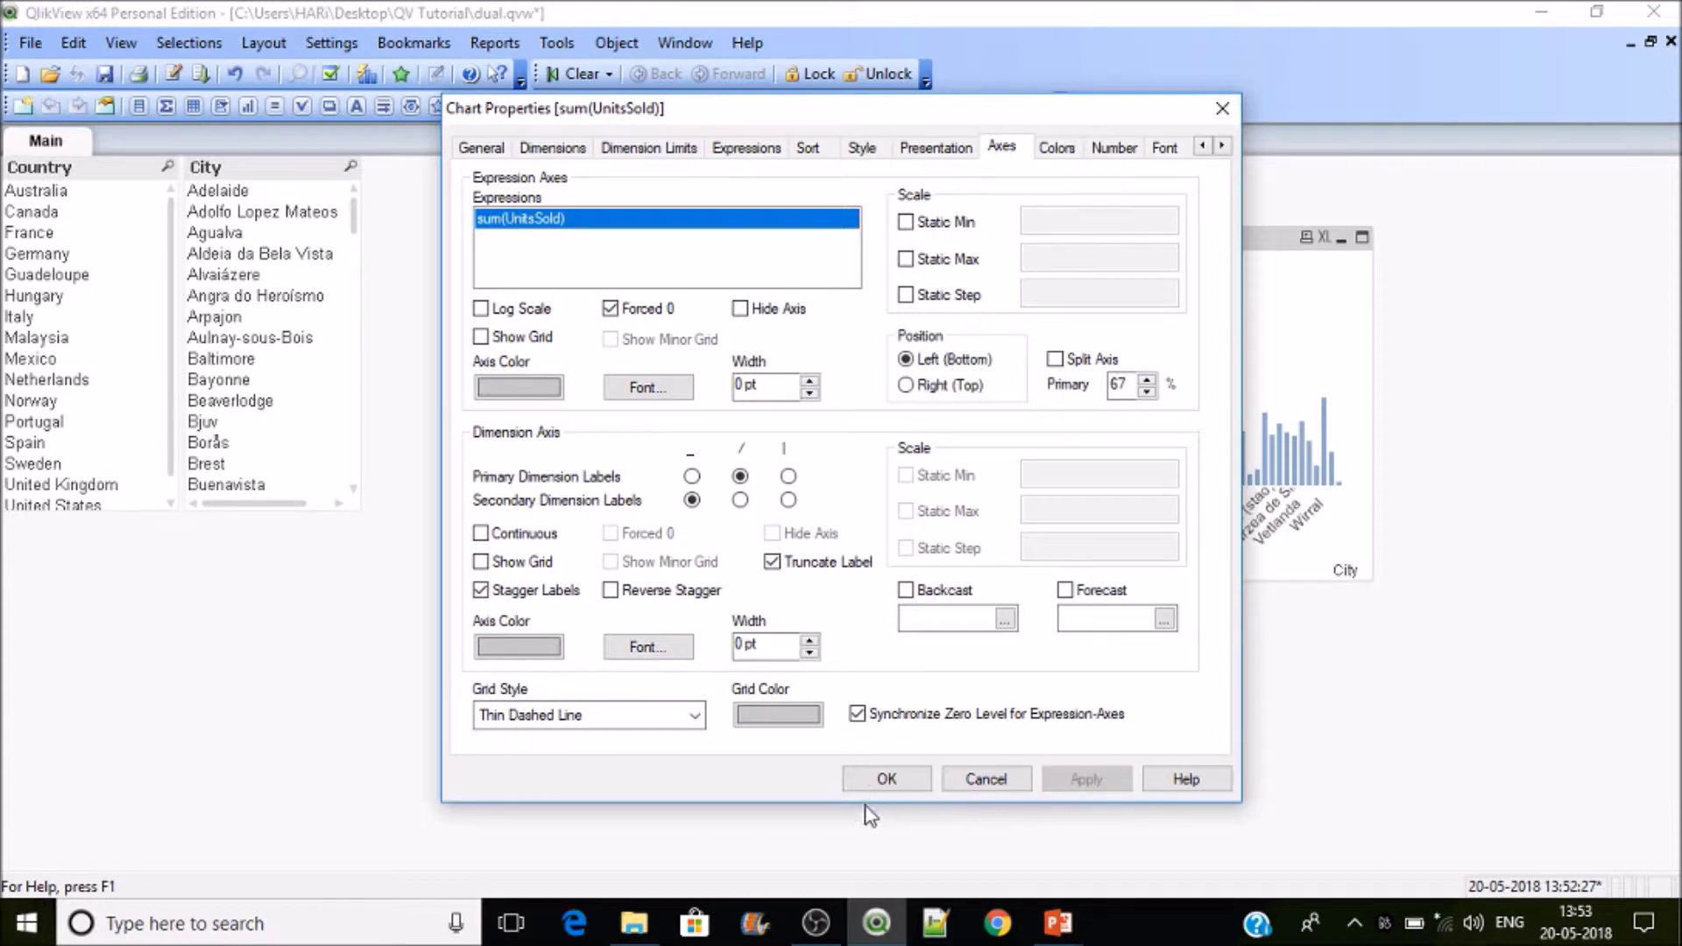
left_click(885, 780)
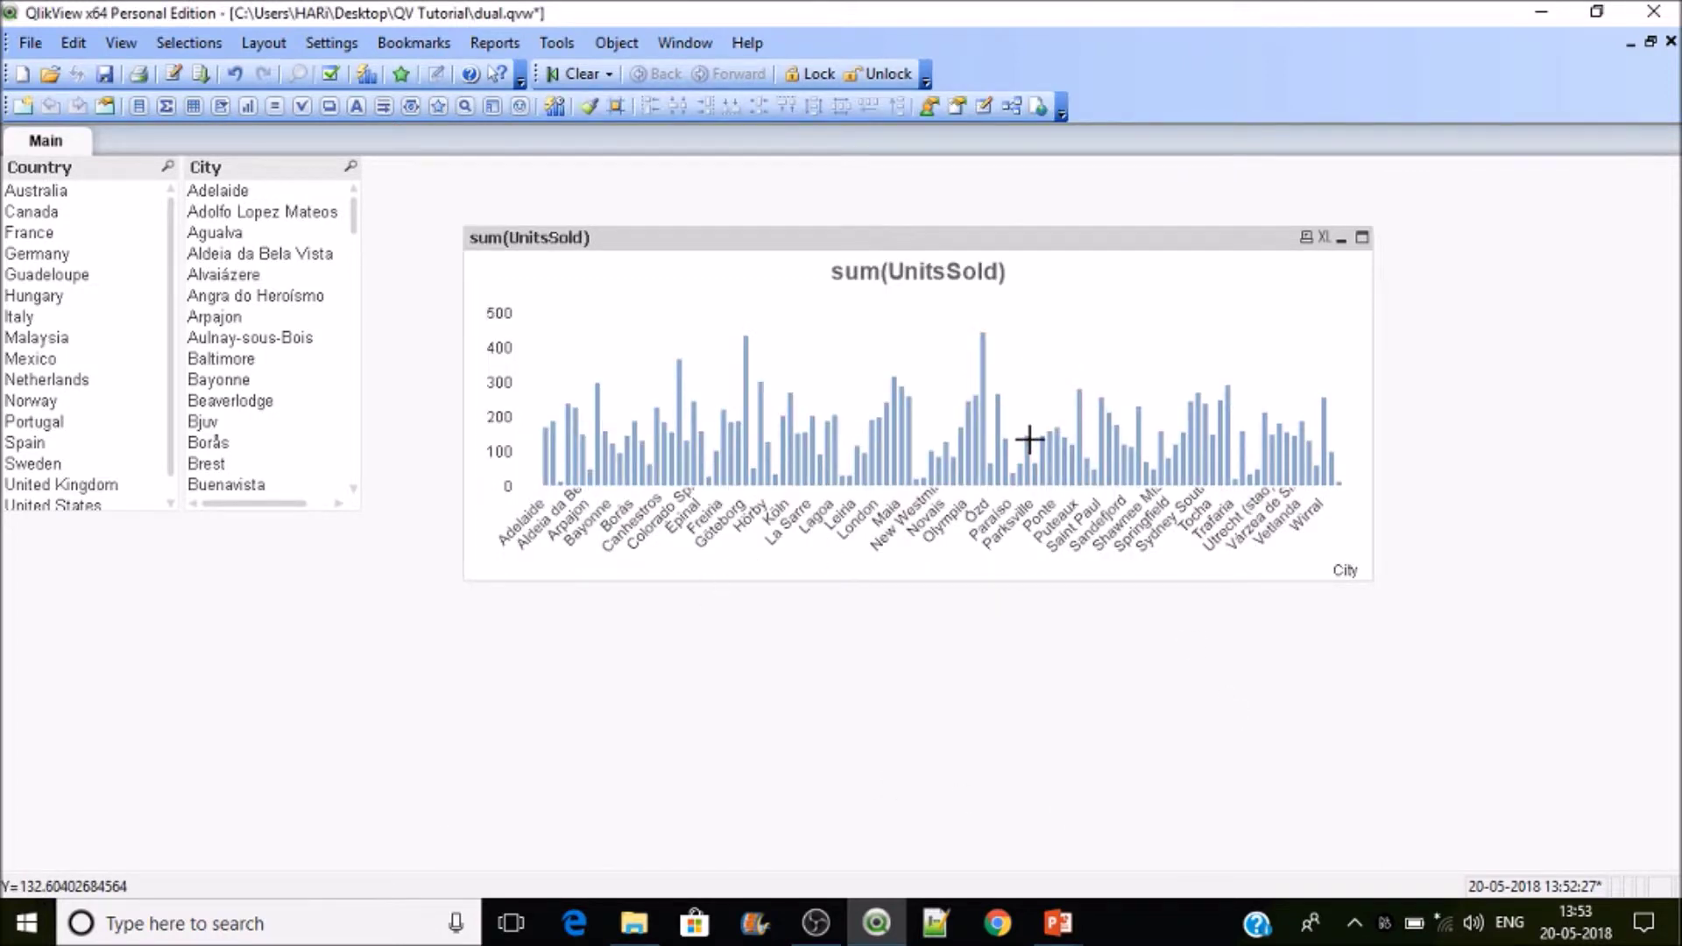
mouse_move(981, 356)
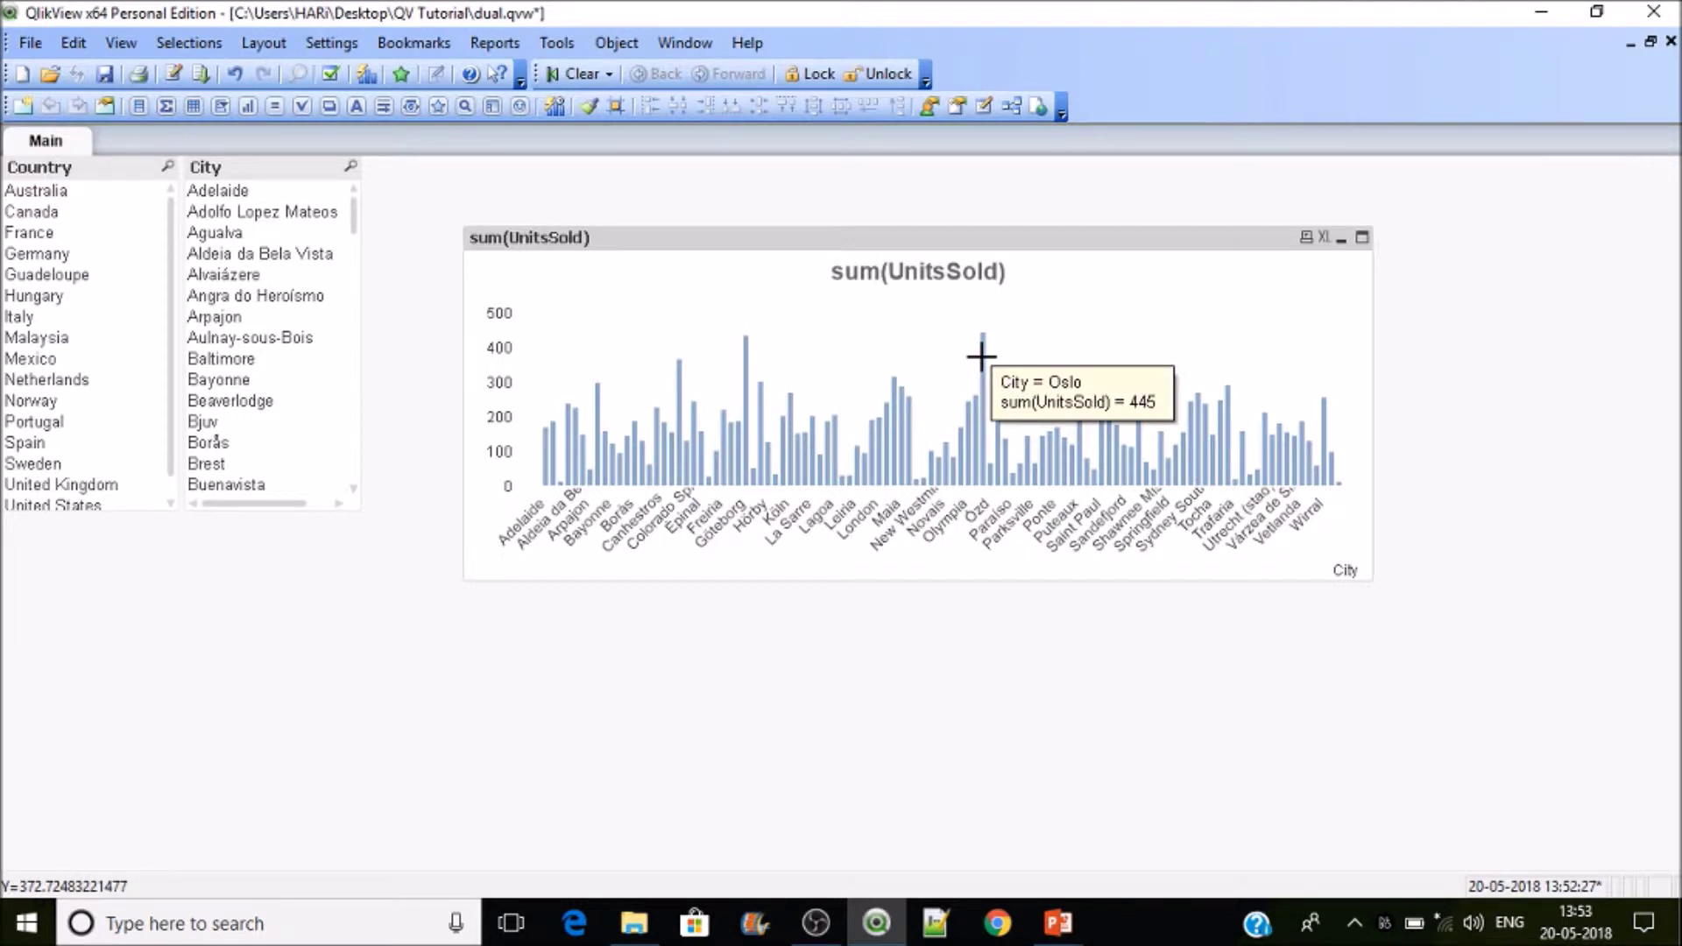
Enter 'Sales By City' as the label of the sum(UnitsSold) expression in Chart Properties.
right_click(1048, 341)
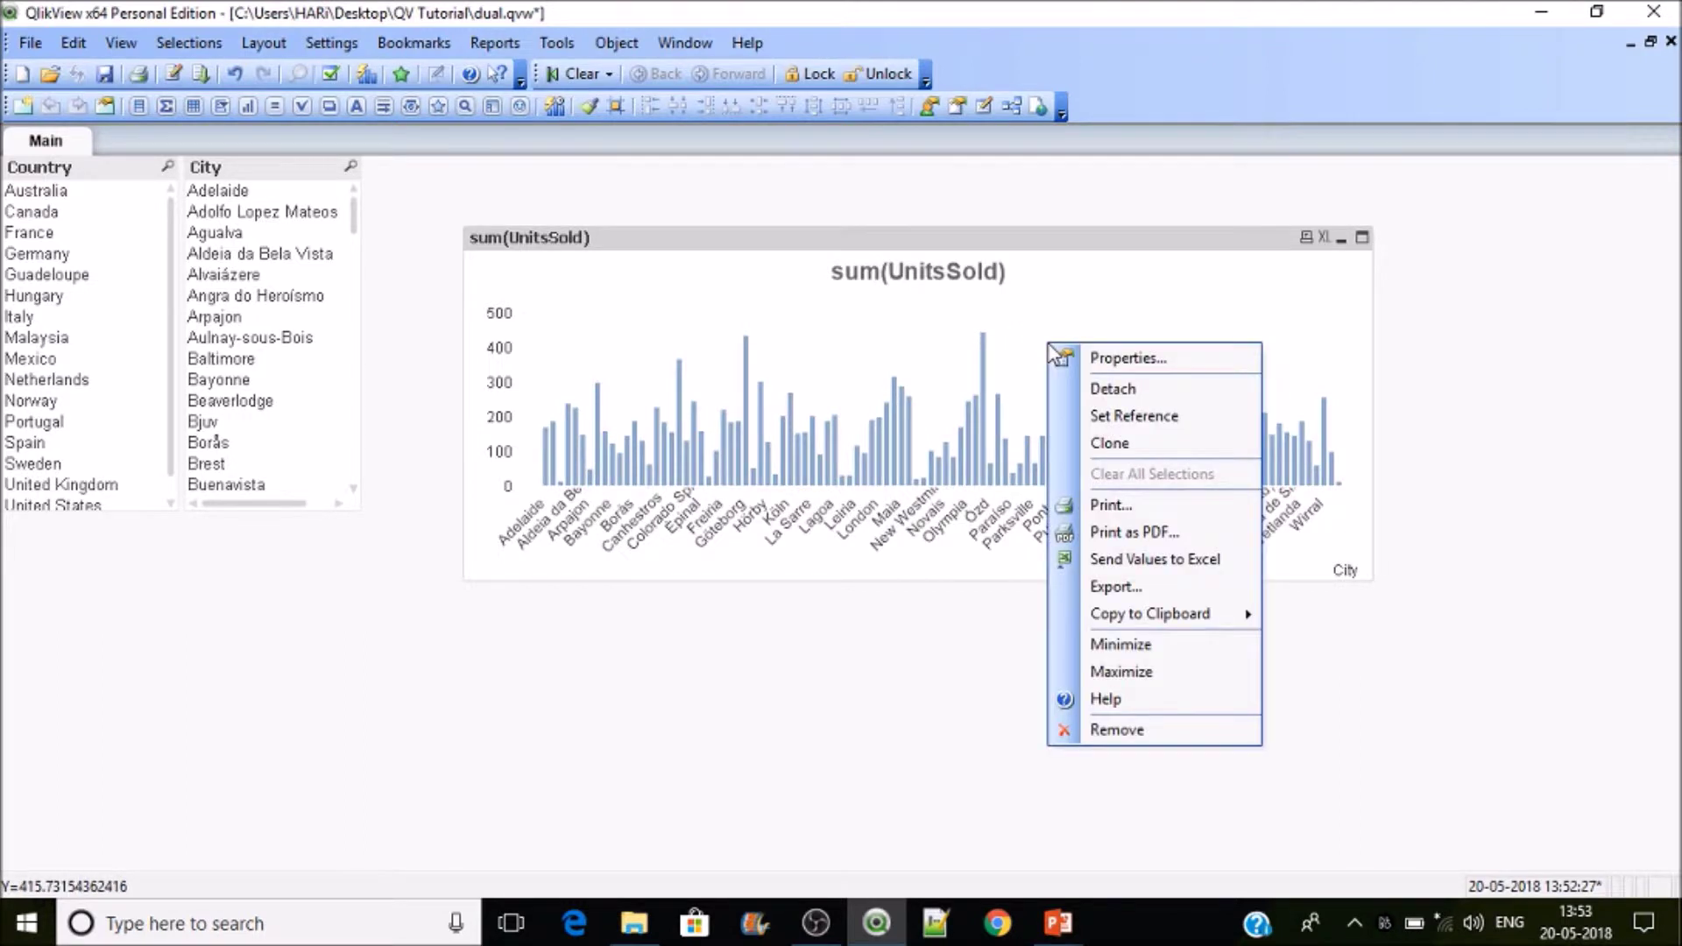
left_click(1081, 358)
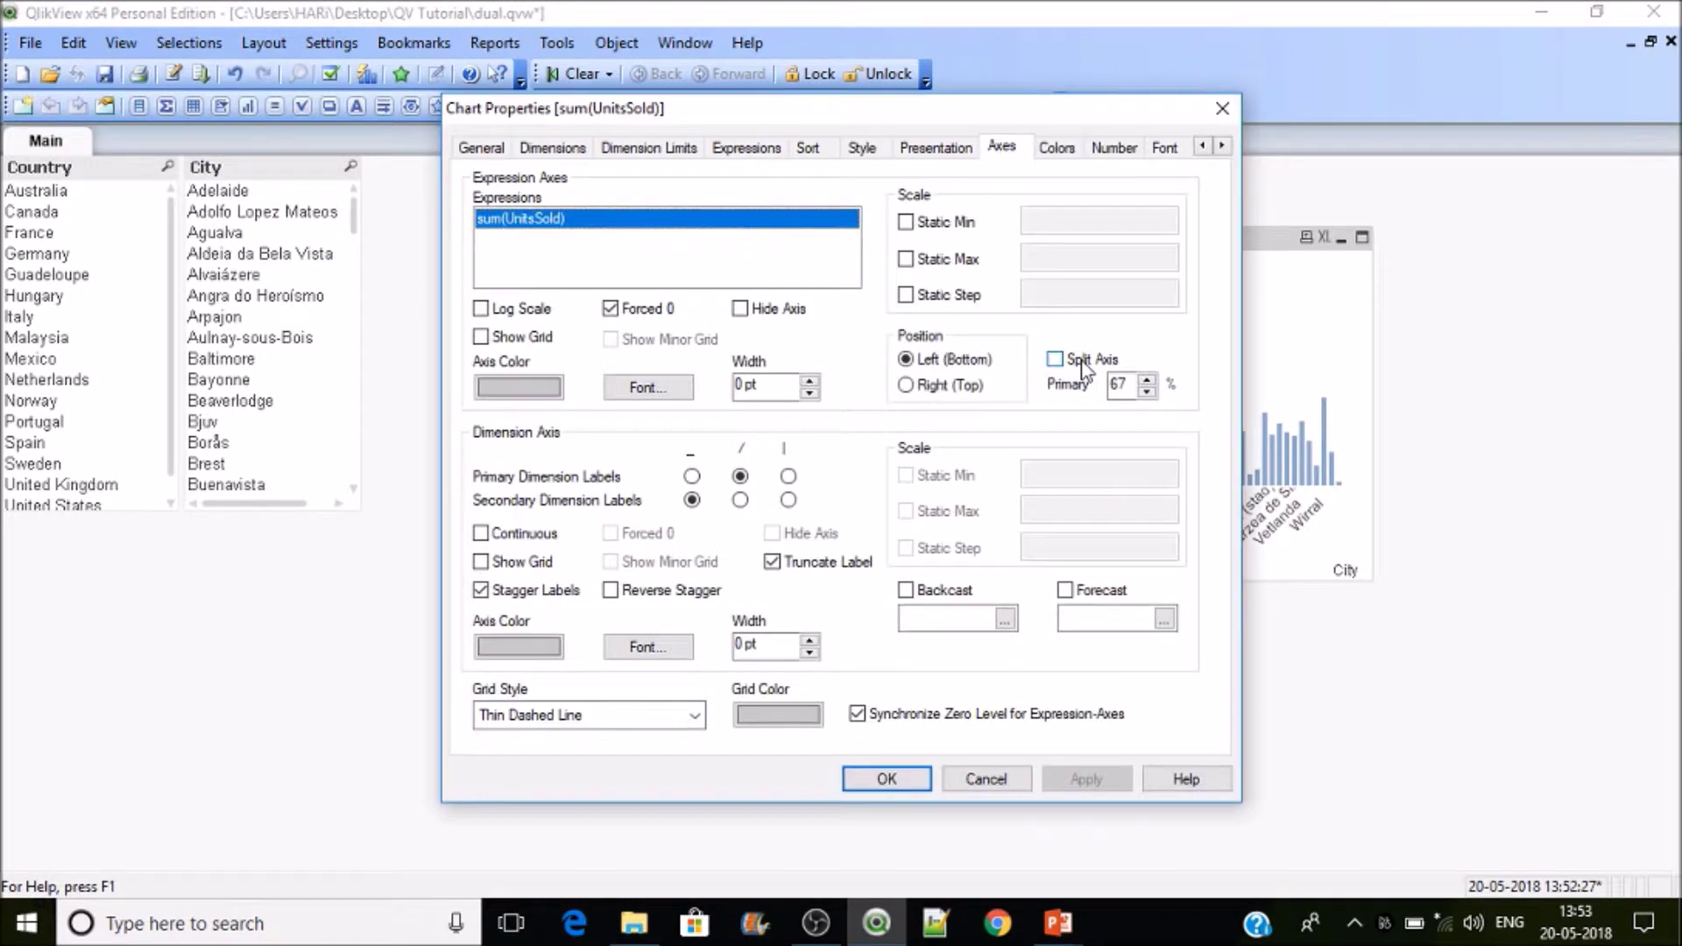
left_click(757, 149)
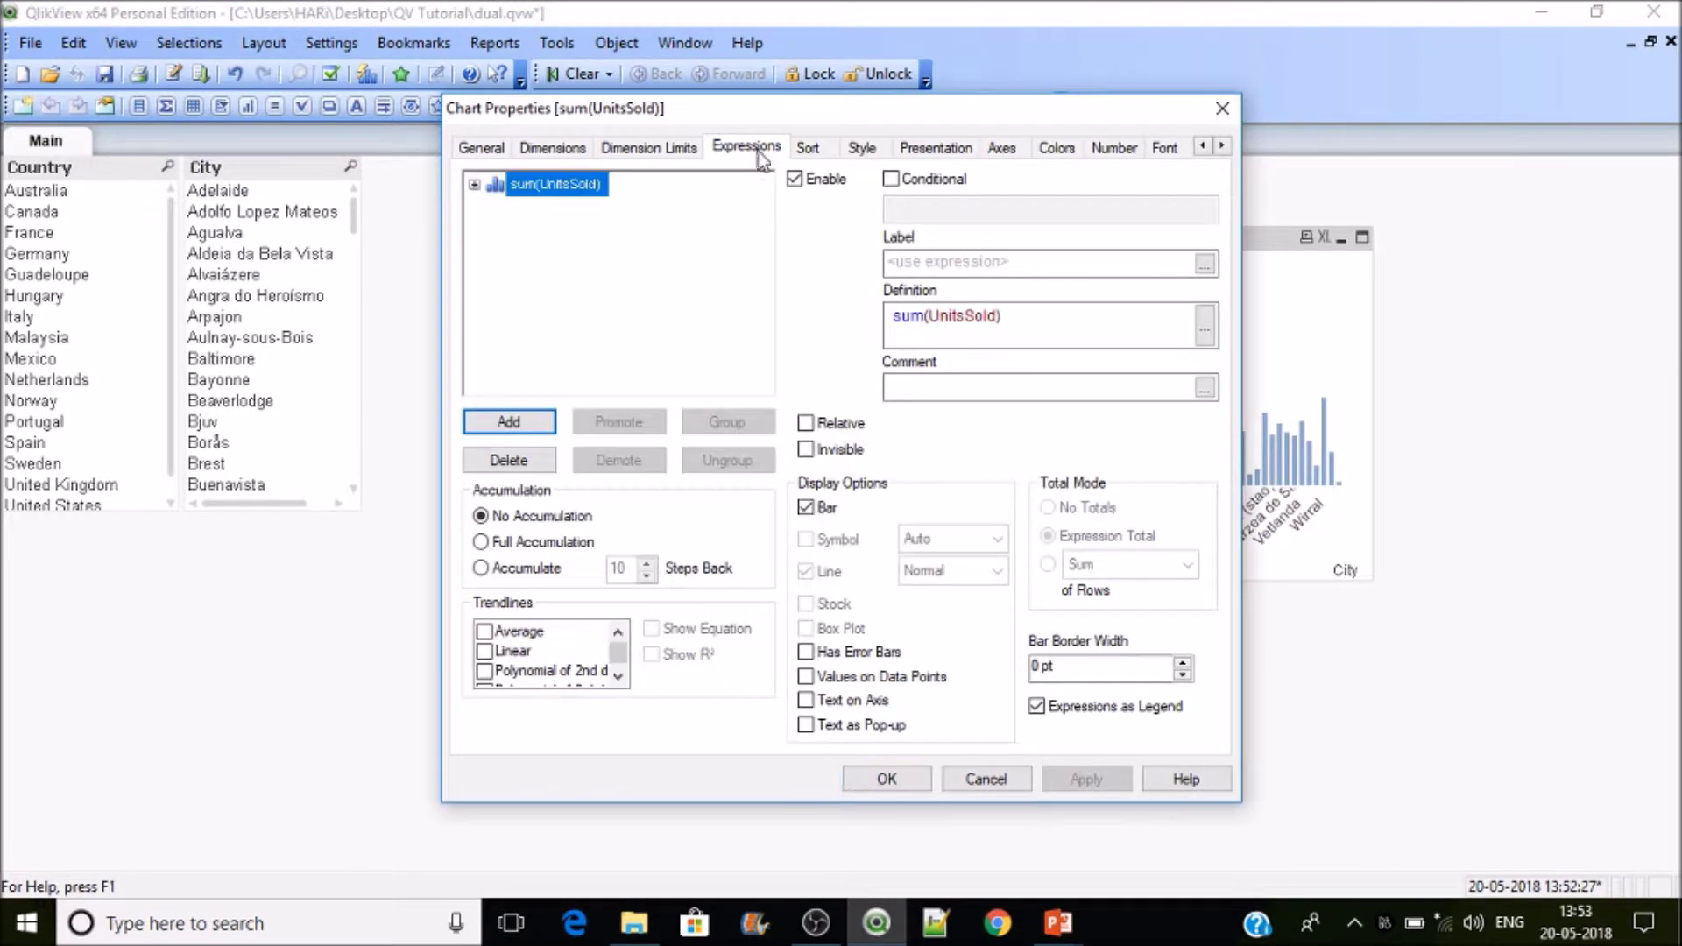
left_click(948, 265)
type("Sal")
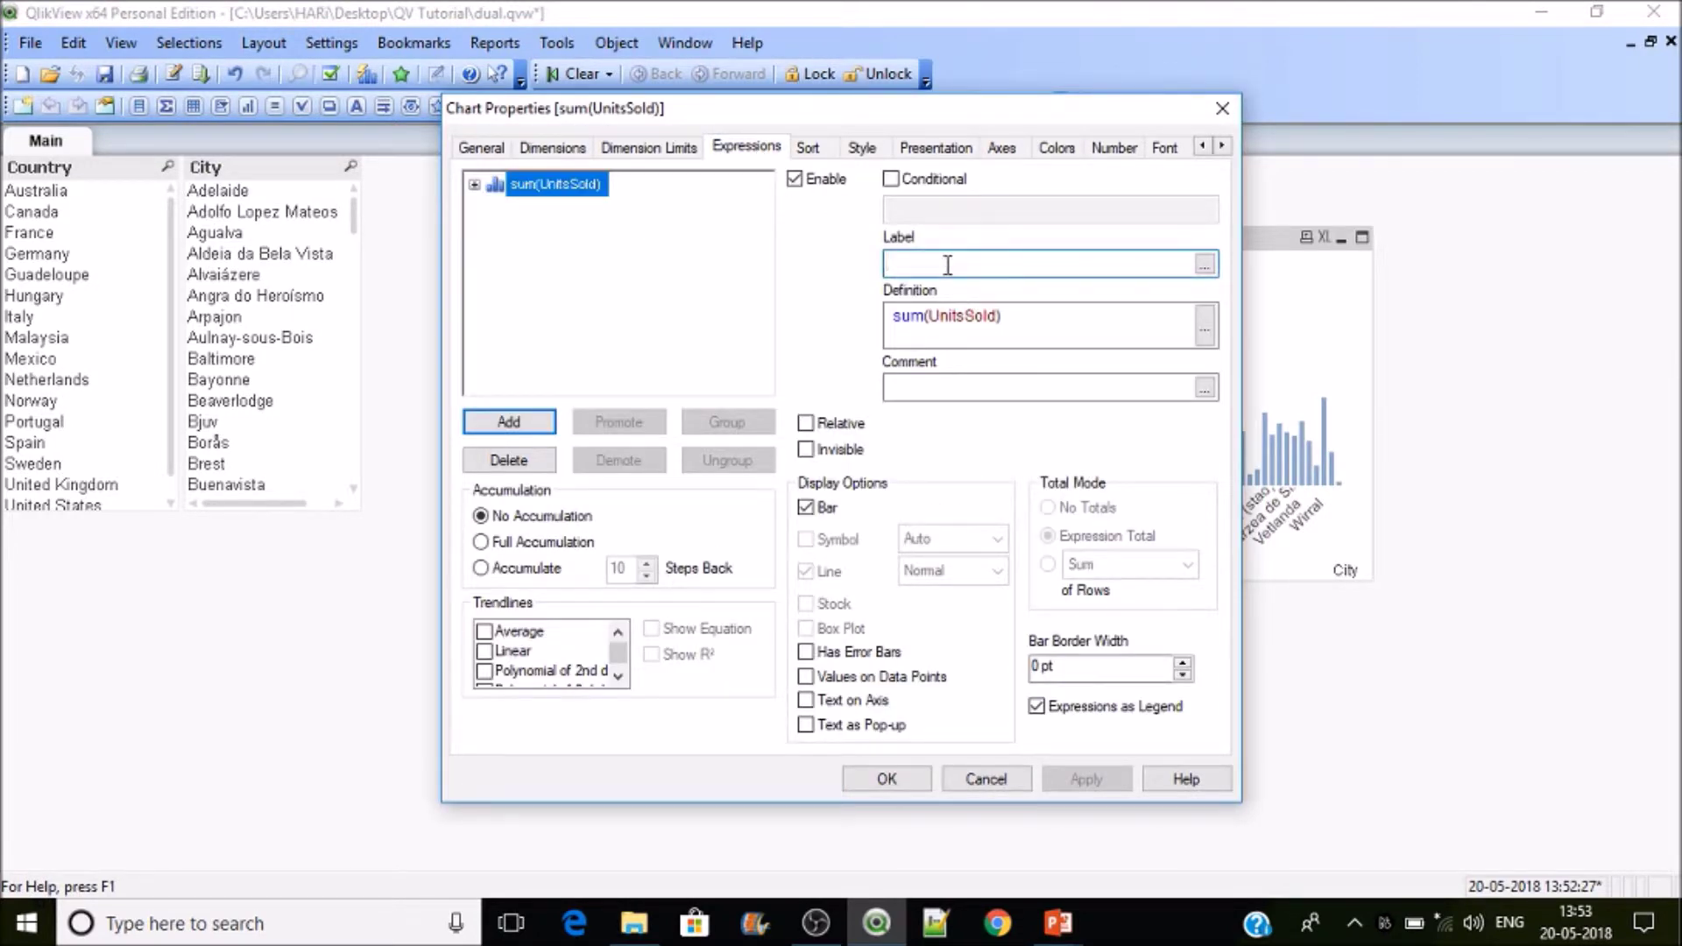
type("es ")
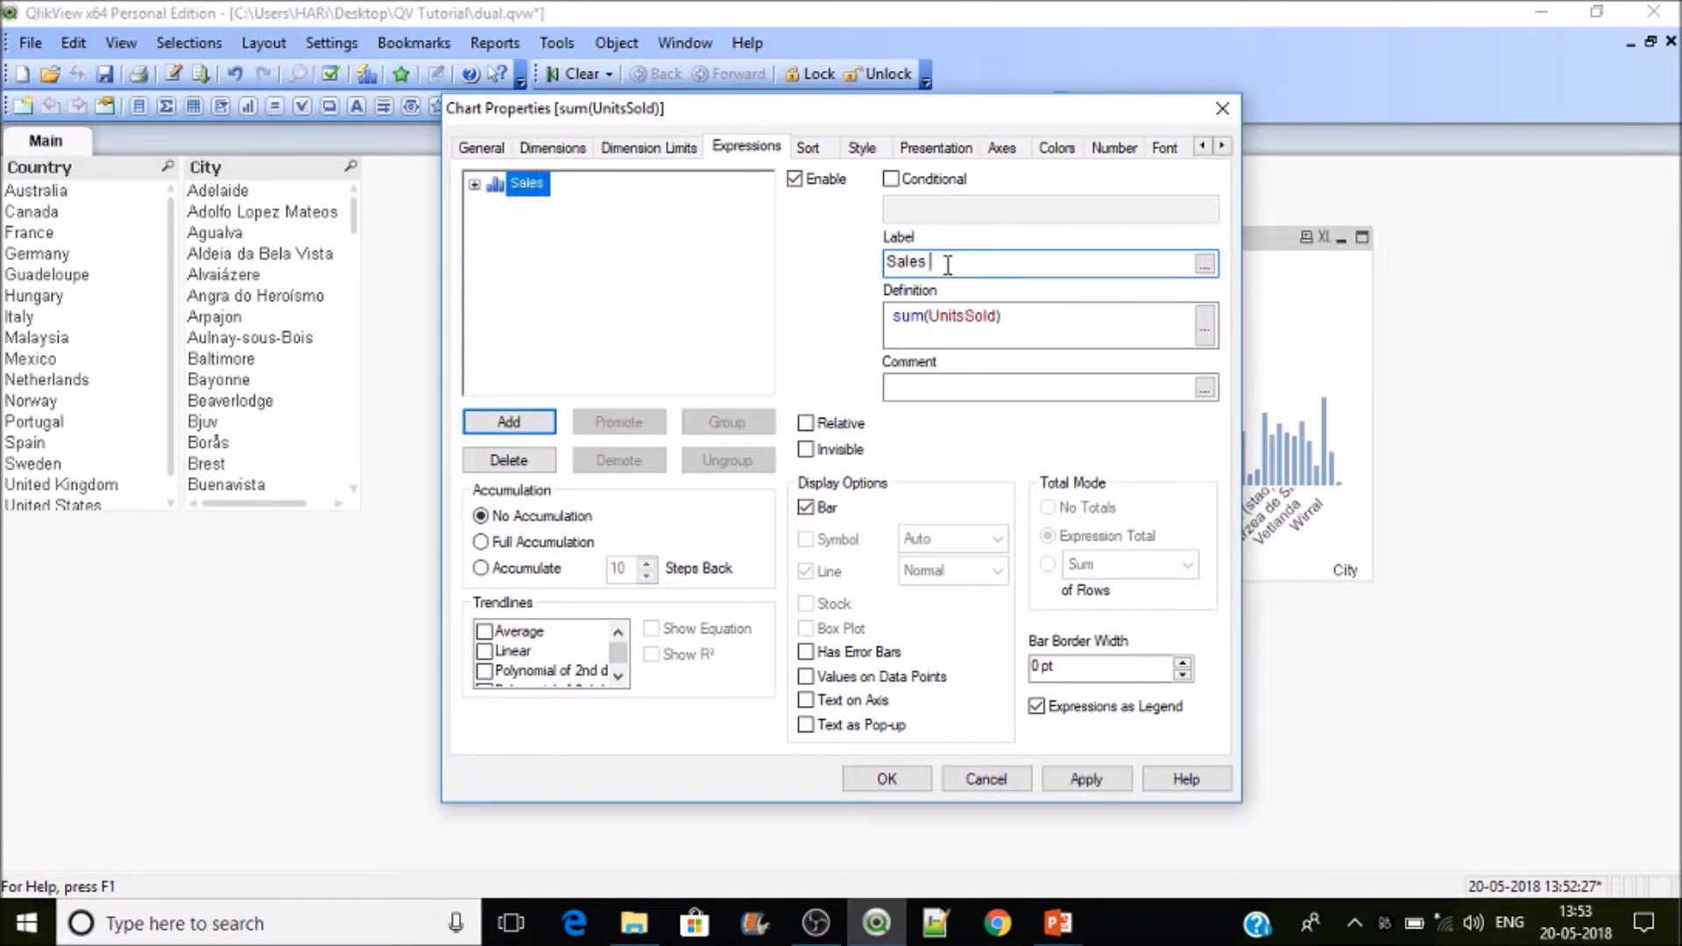
type("By City")
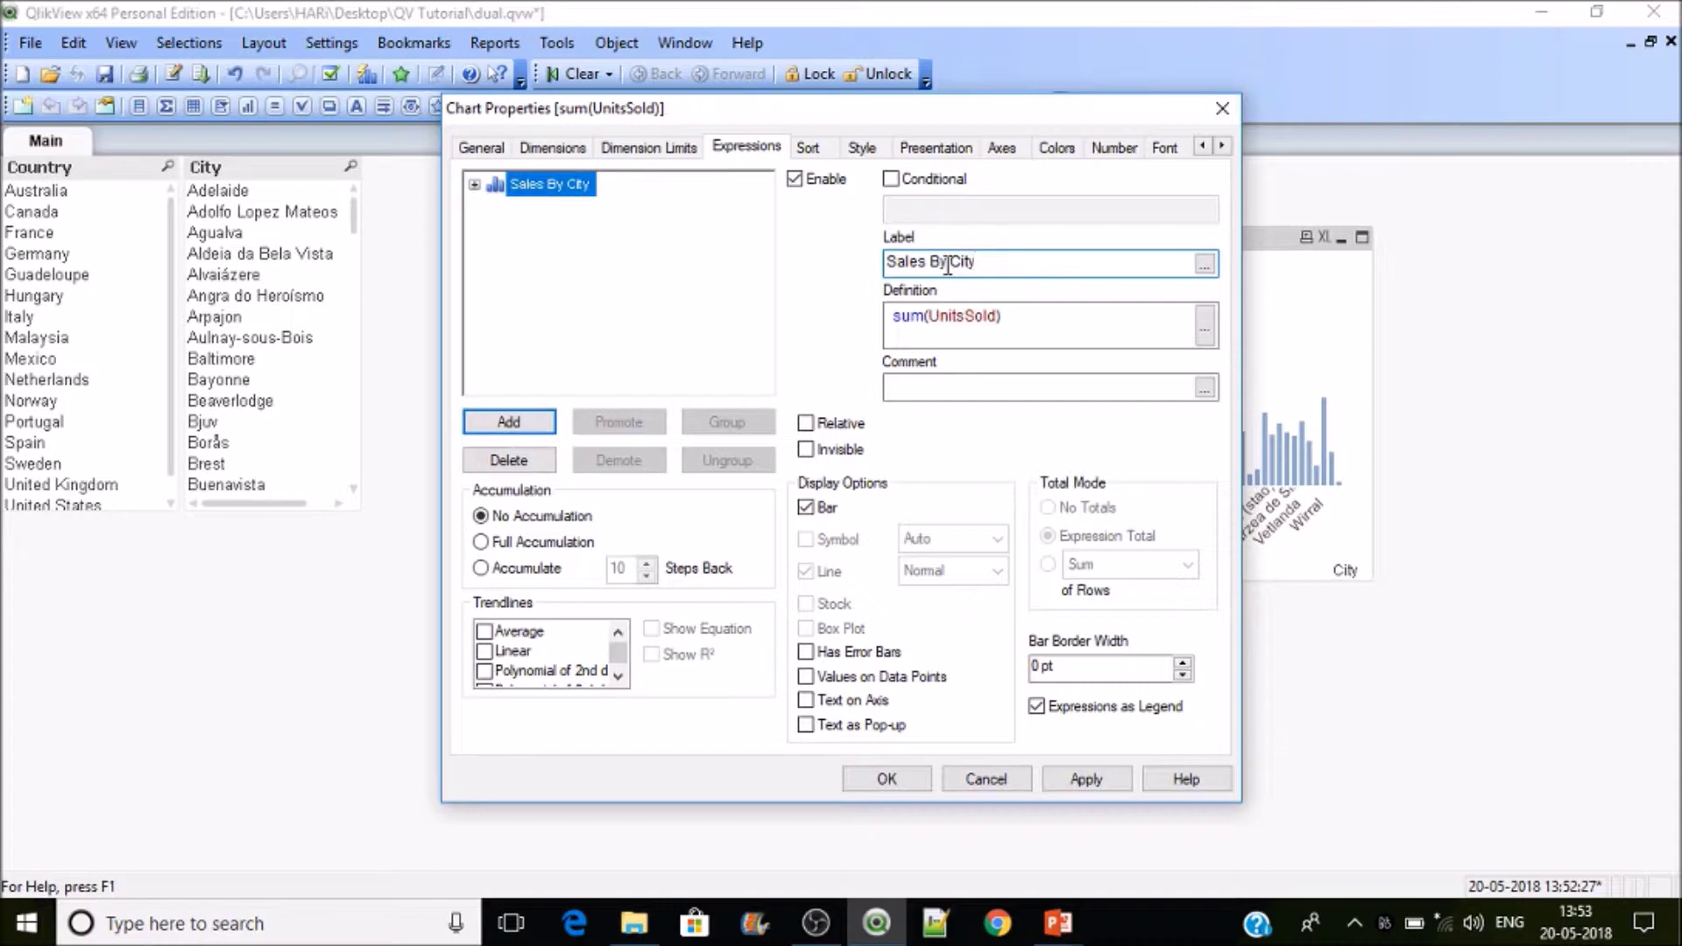
Apply the Sales By City label and confirm the Oslo bar shows 445.
left_click(1073, 776)
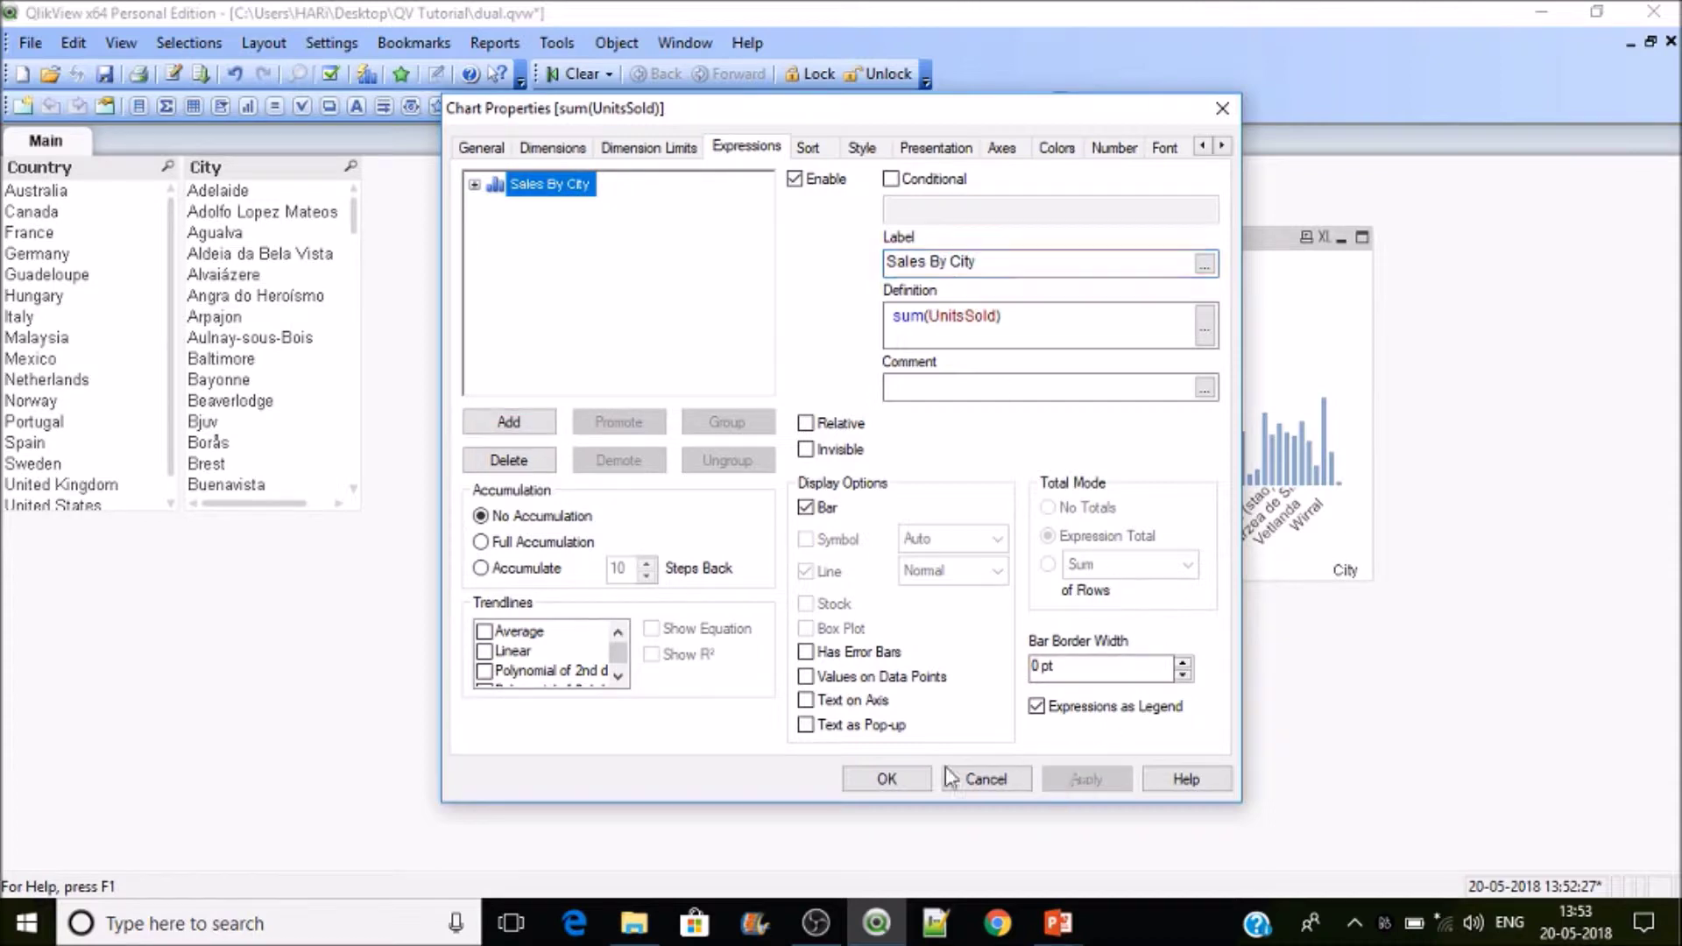
left_click(876, 776)
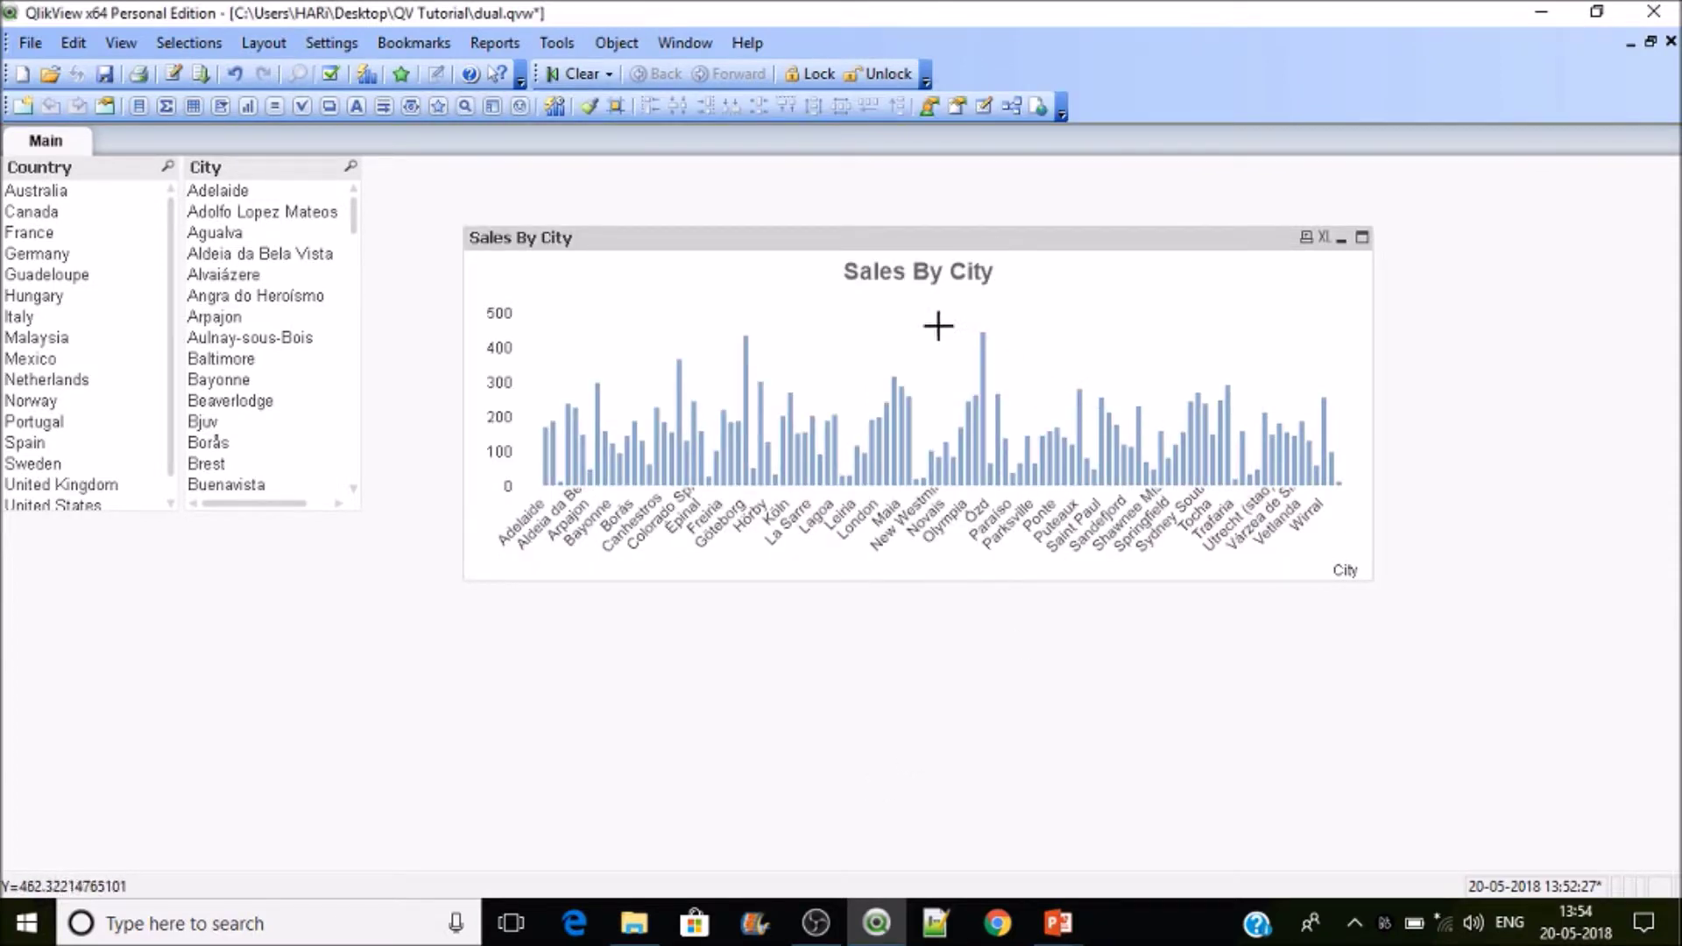
mouse_move(982, 343)
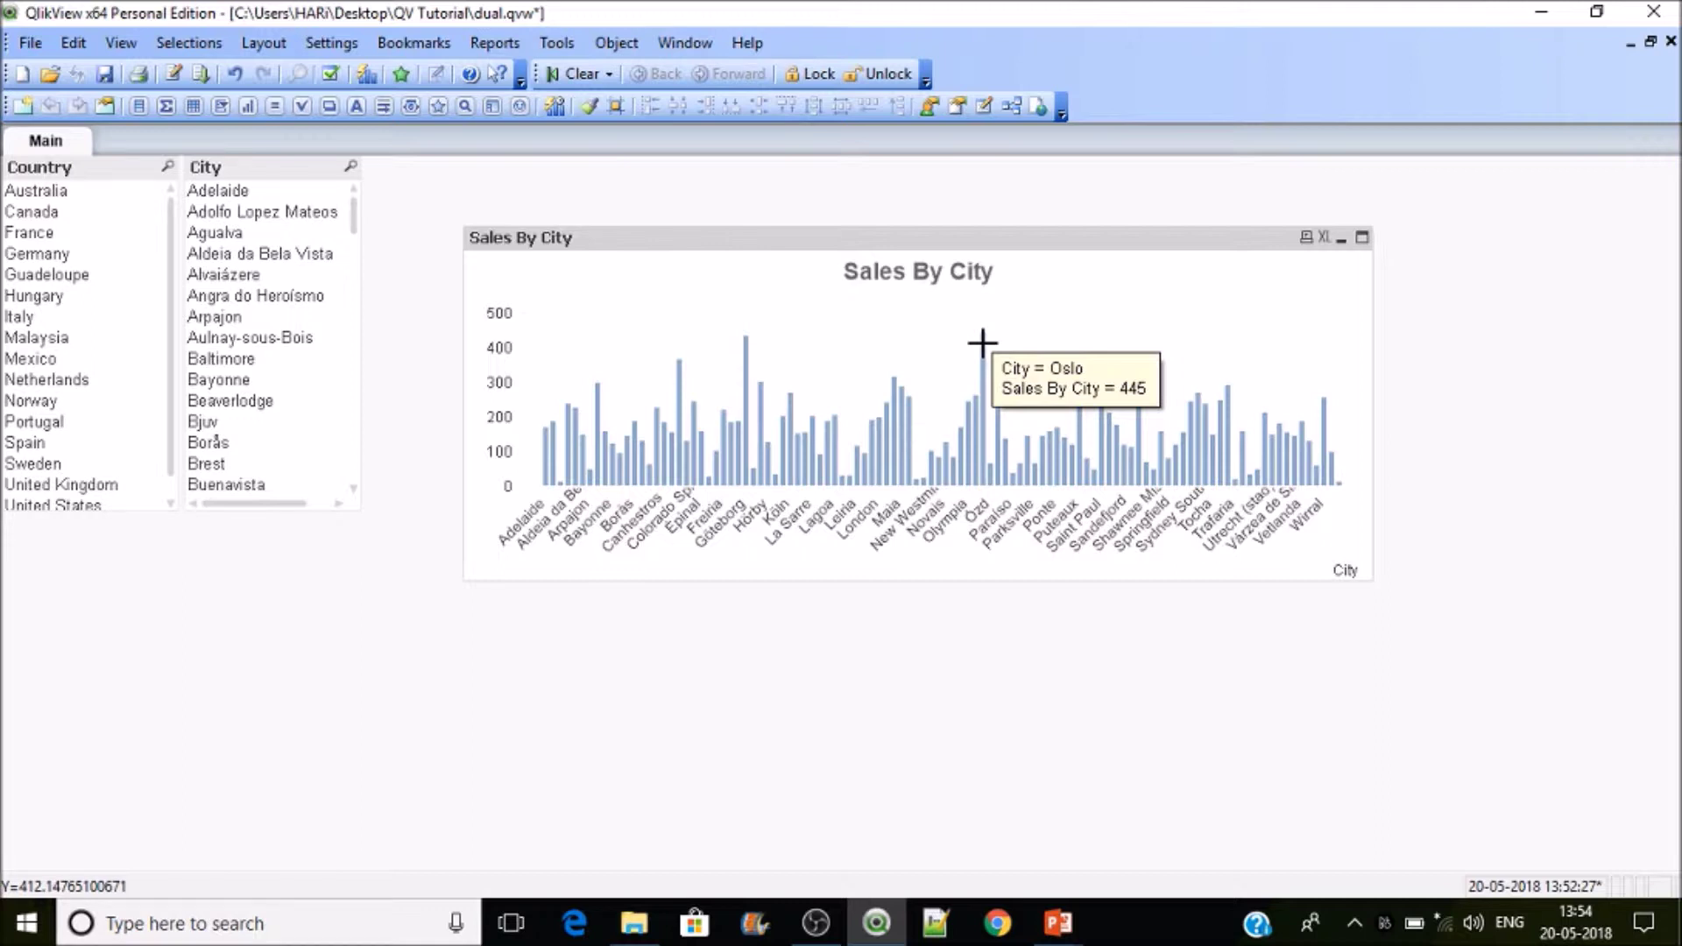
Replace the chart's expression label 'Sales By City' with 'Country' and apply it.
right_click(1022, 343)
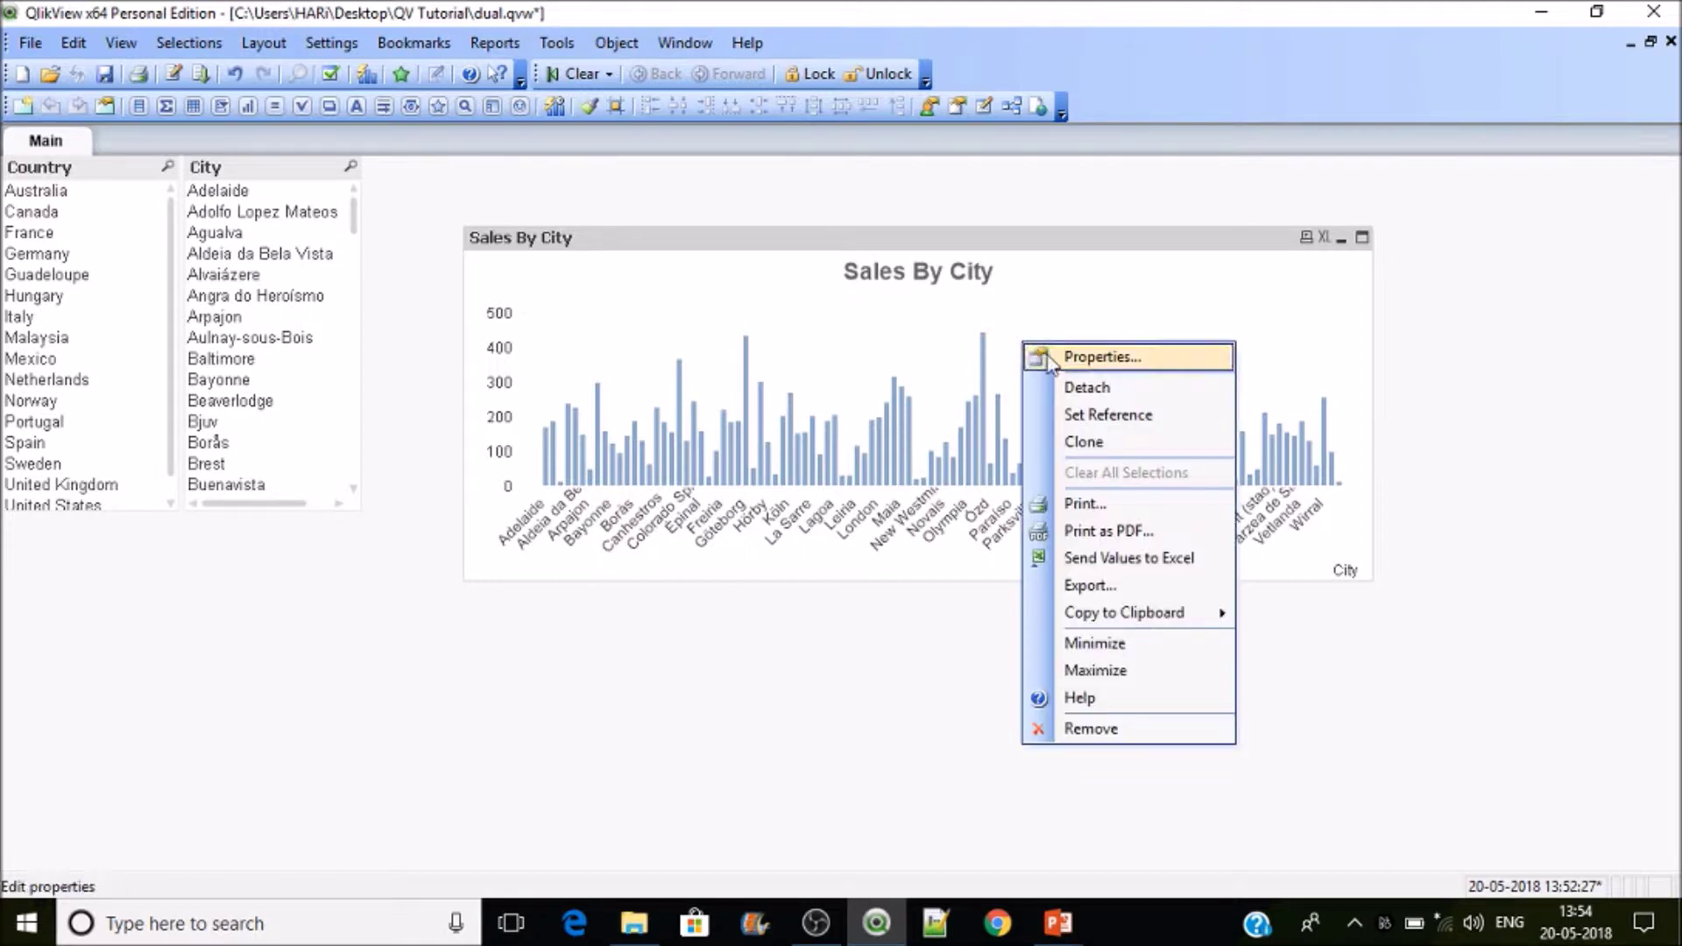
left_click(1065, 361)
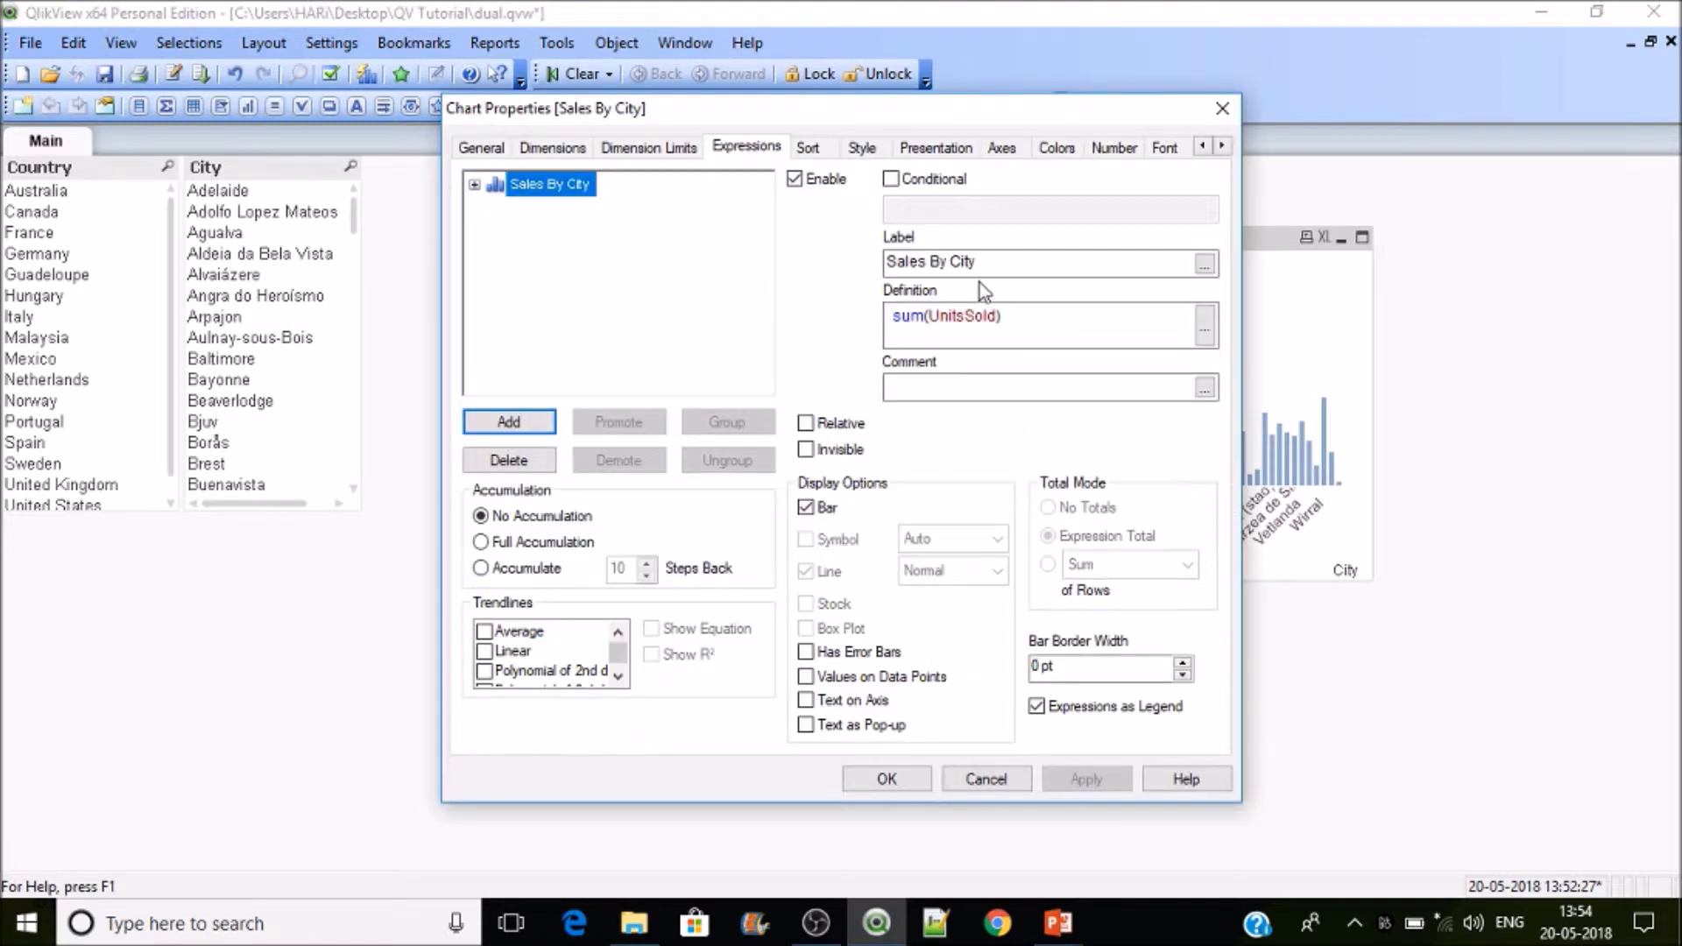
left_click_drag(986, 261, 850, 249)
type("Country")
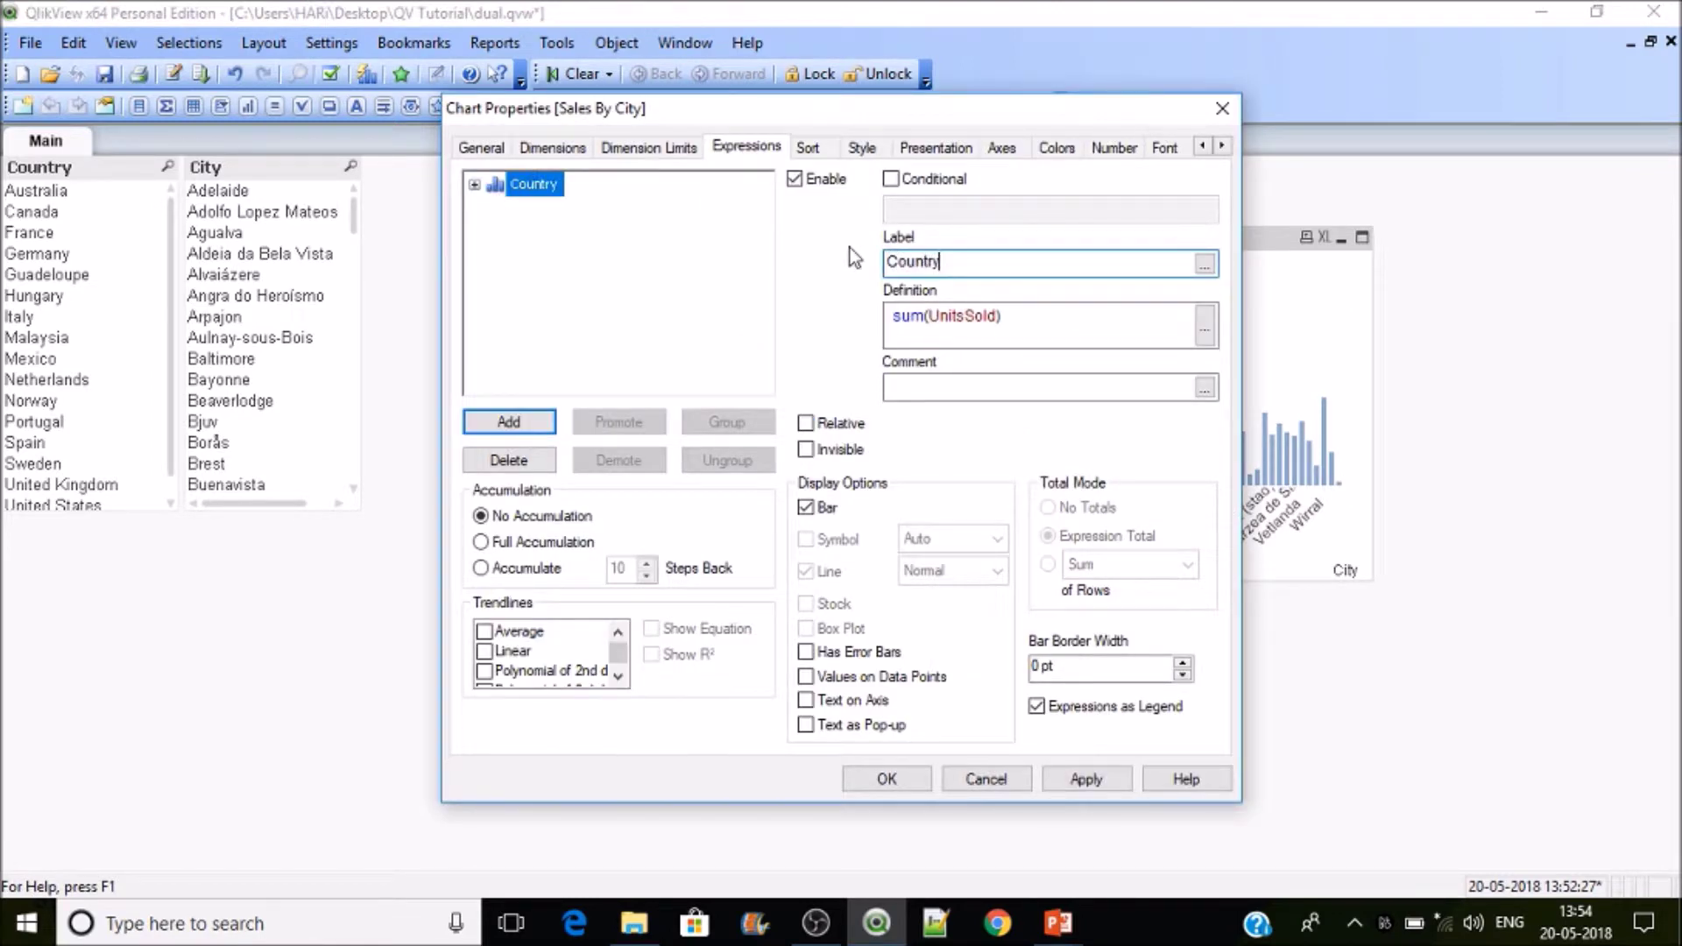
left_click(1085, 780)
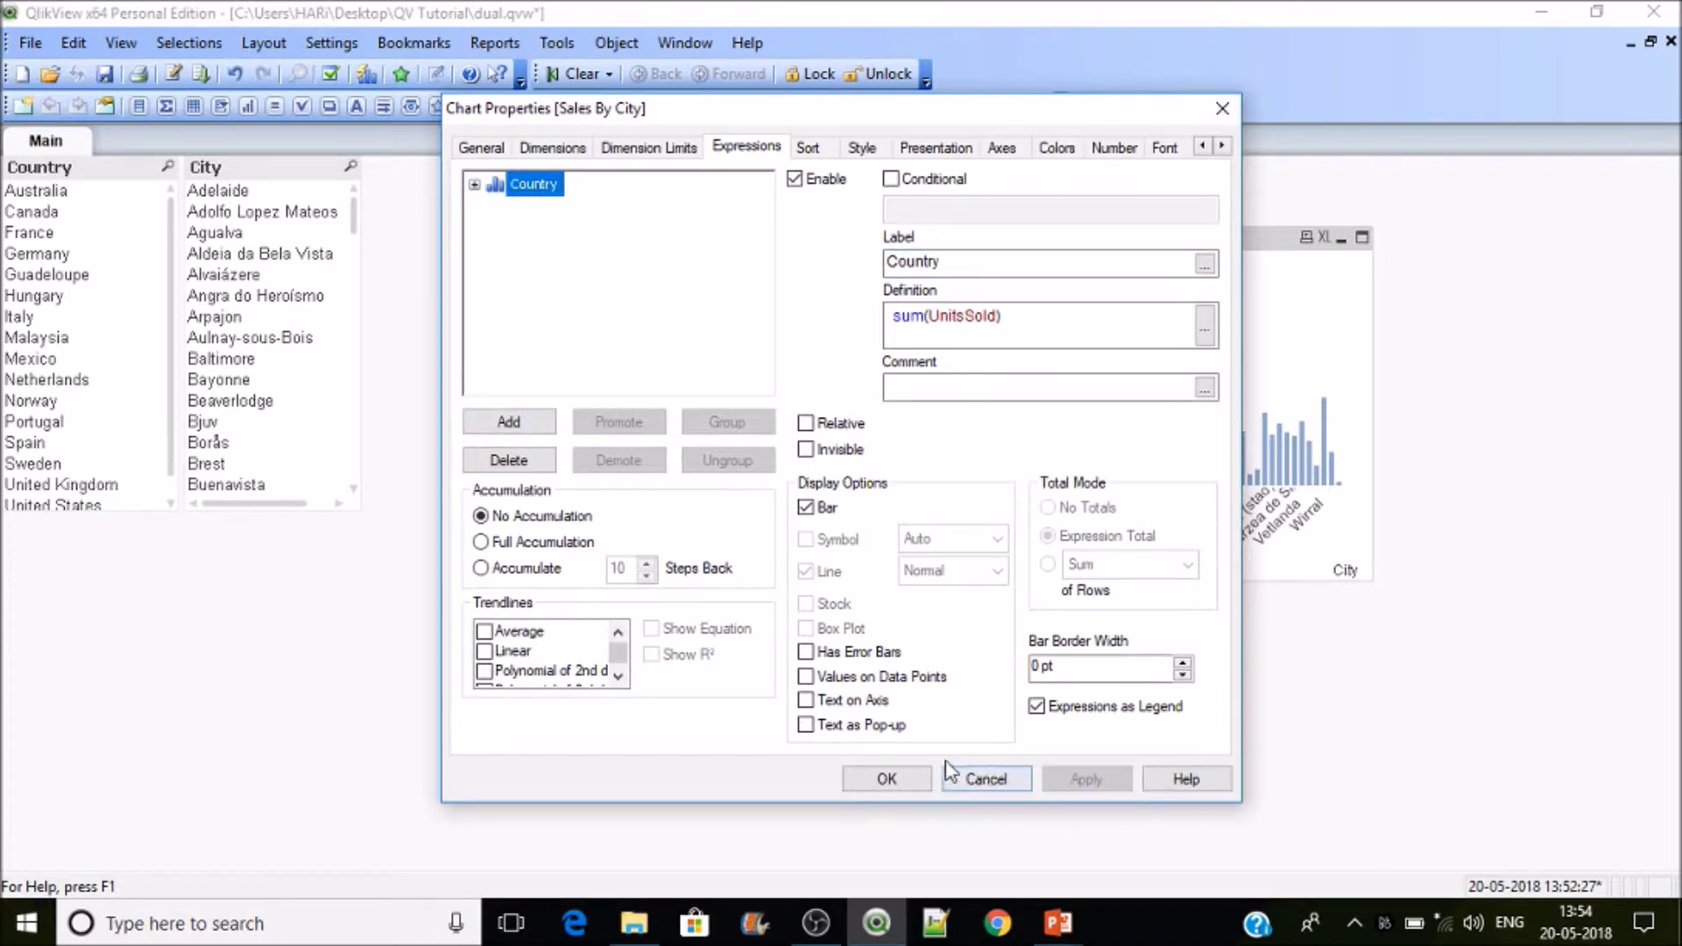
Turn on Values on Data Points for the chart and apply it.
left_click_drag(969, 119, 747, 104)
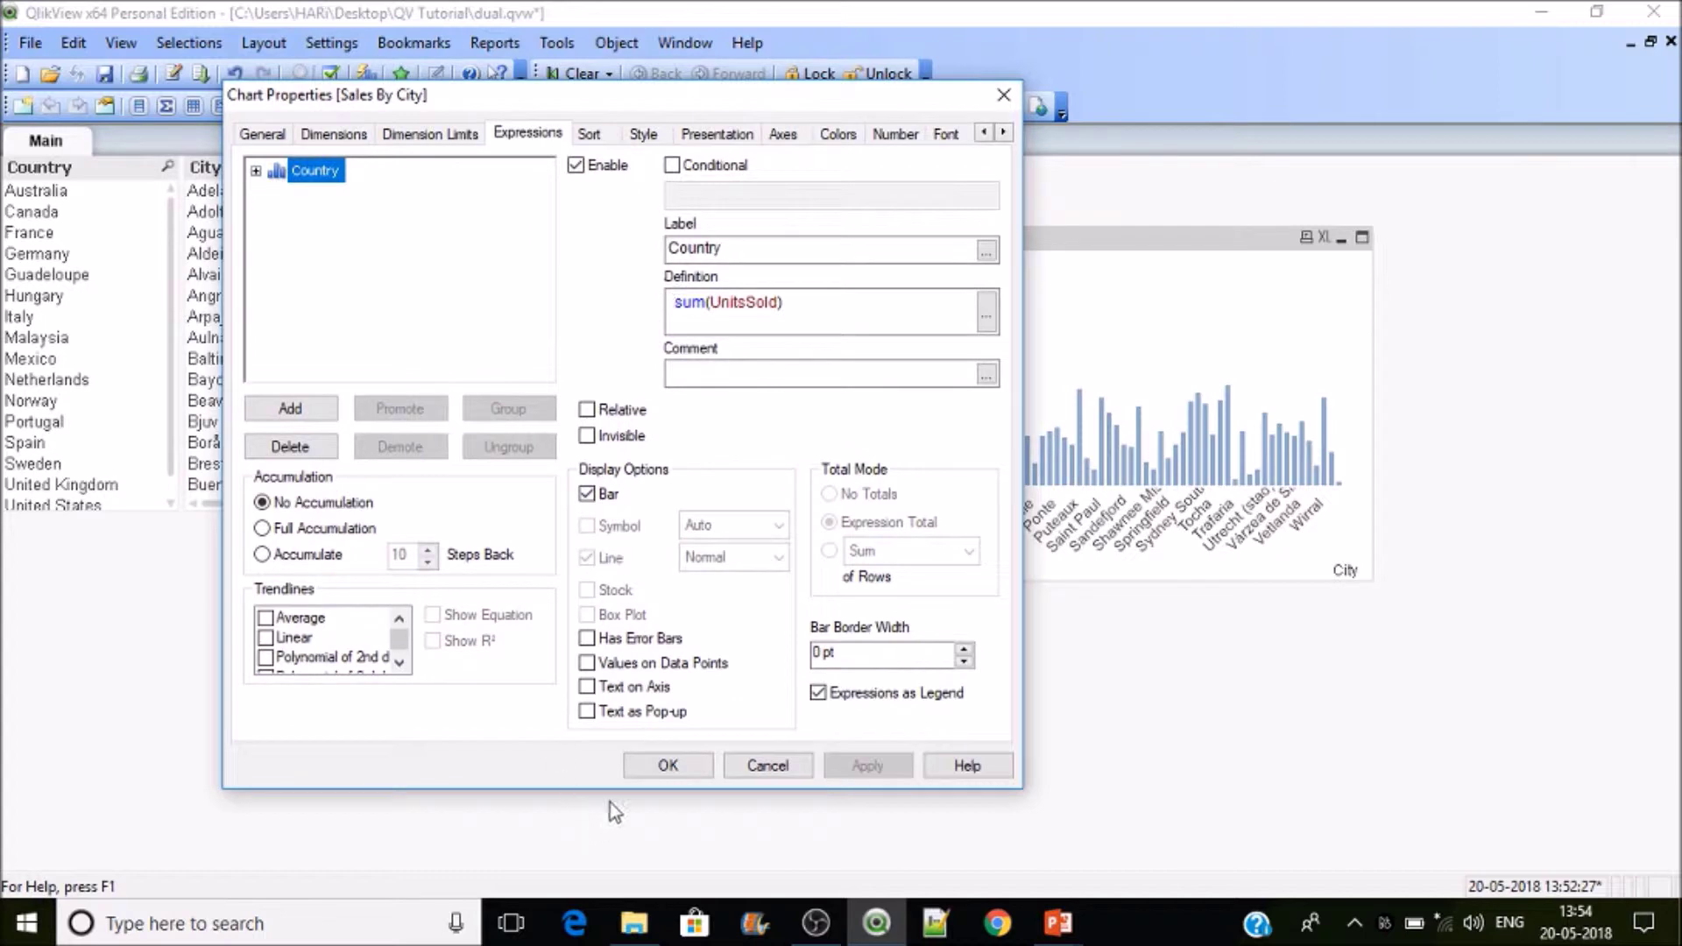
left_click(664, 665)
left_click(868, 768)
left_click(669, 767)
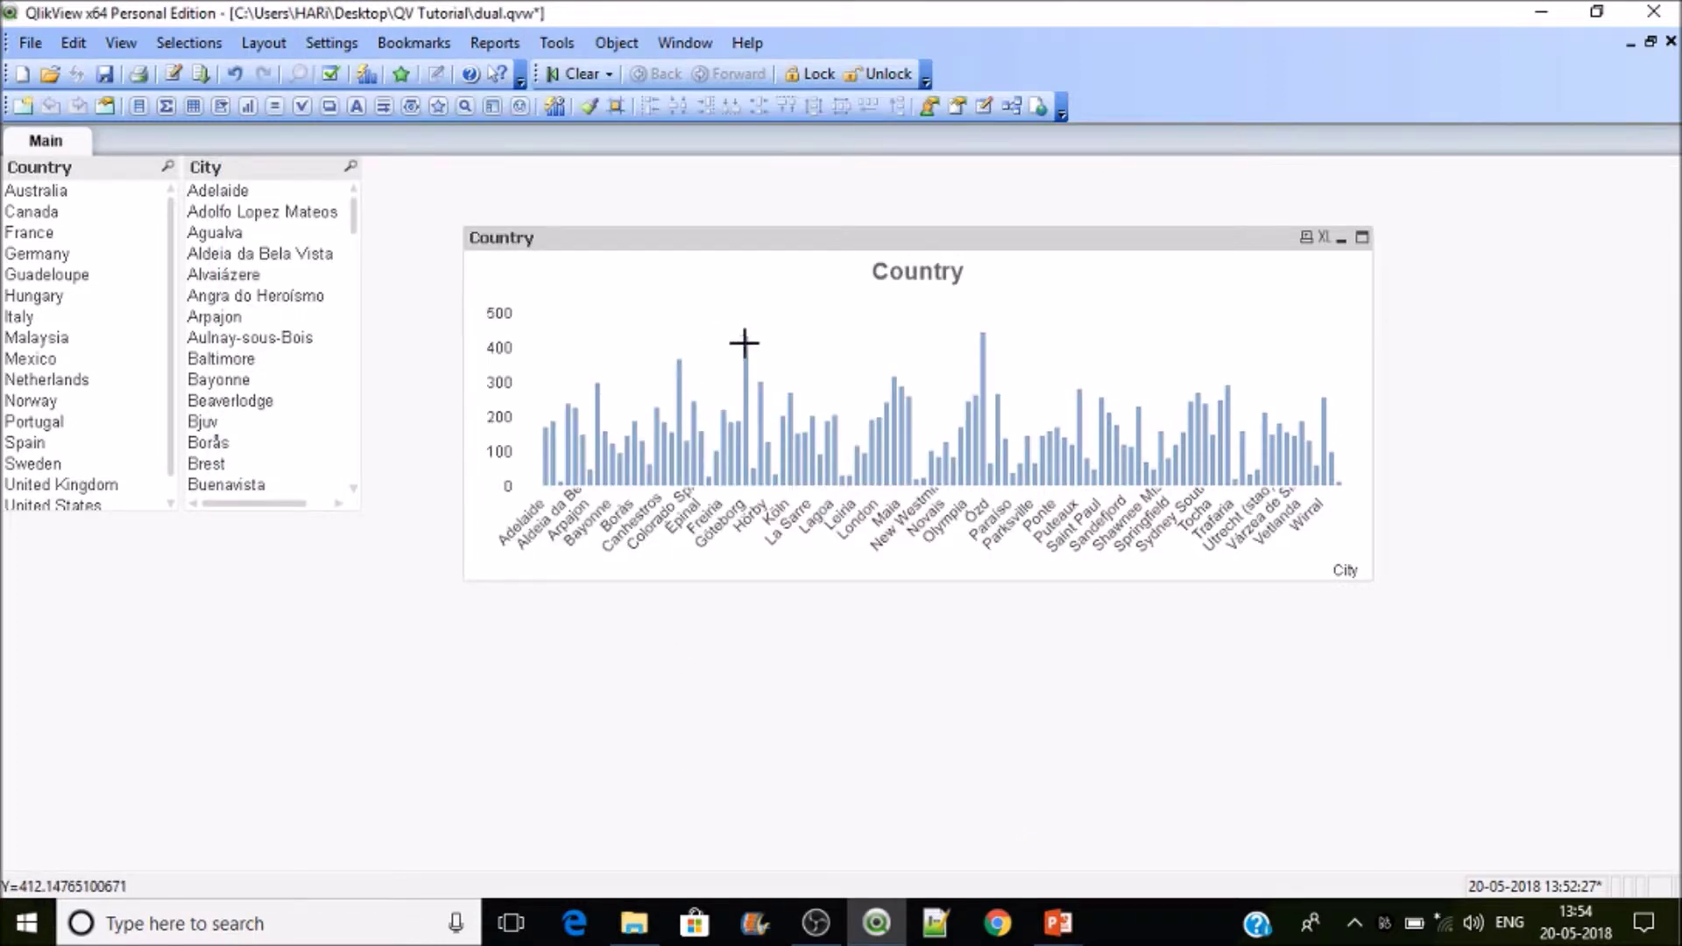
Reopen Chart Properties and turn off Values on Data Points.
mouse_move(744, 342)
right_click(835, 328)
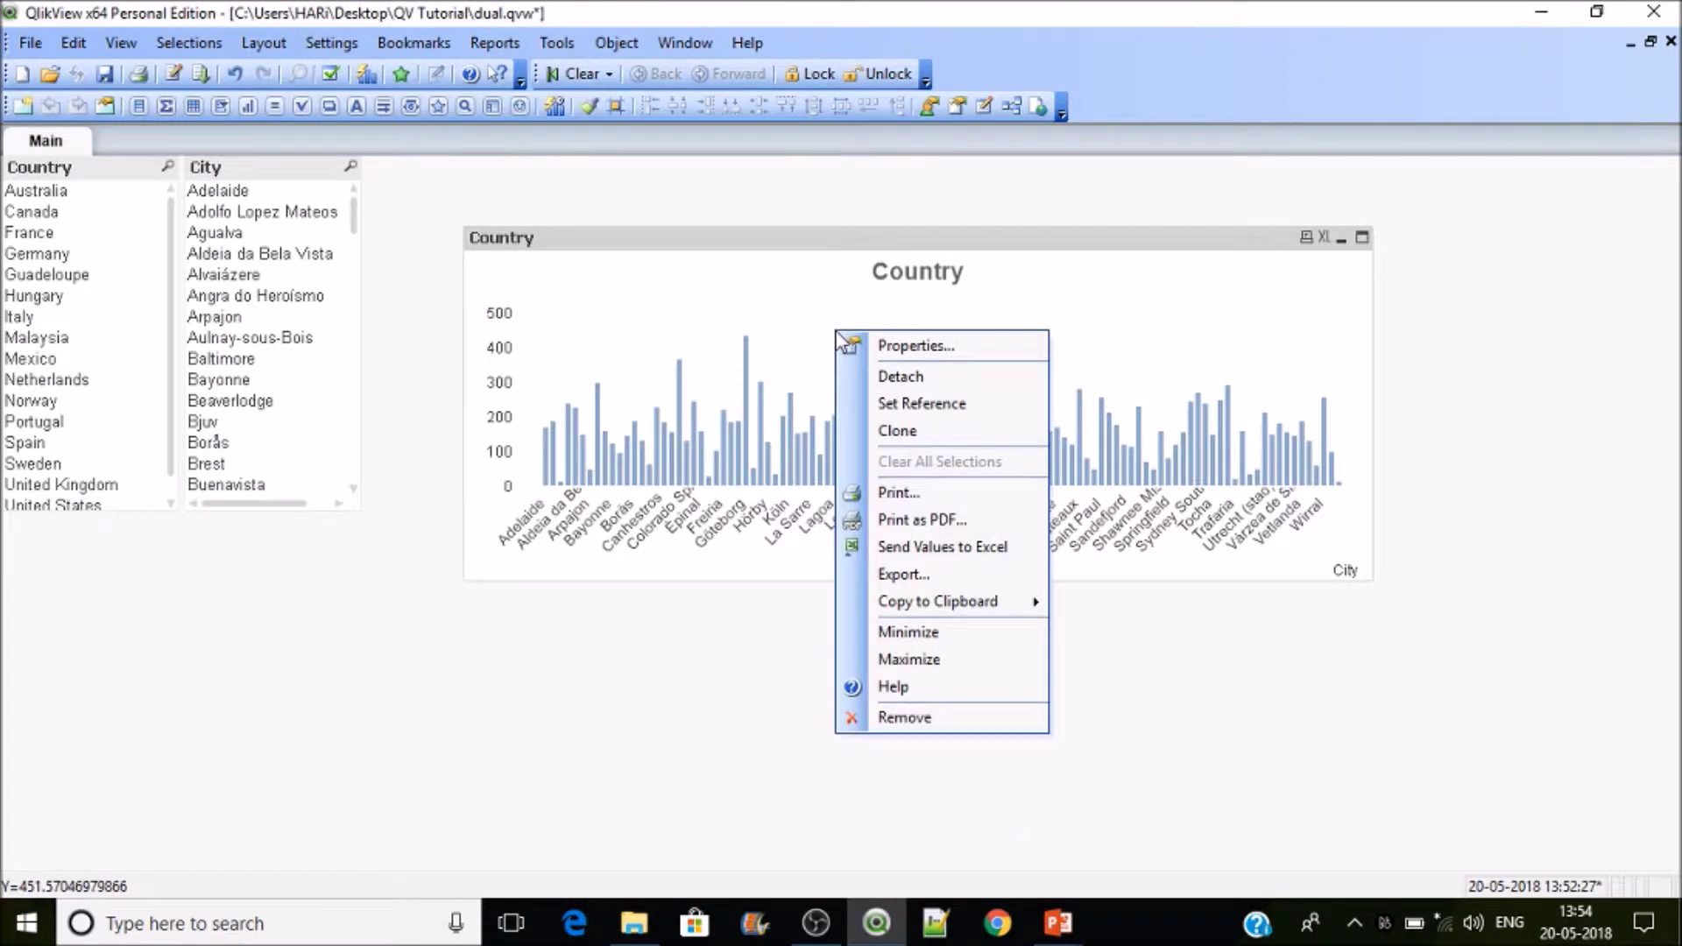
left_click(849, 346)
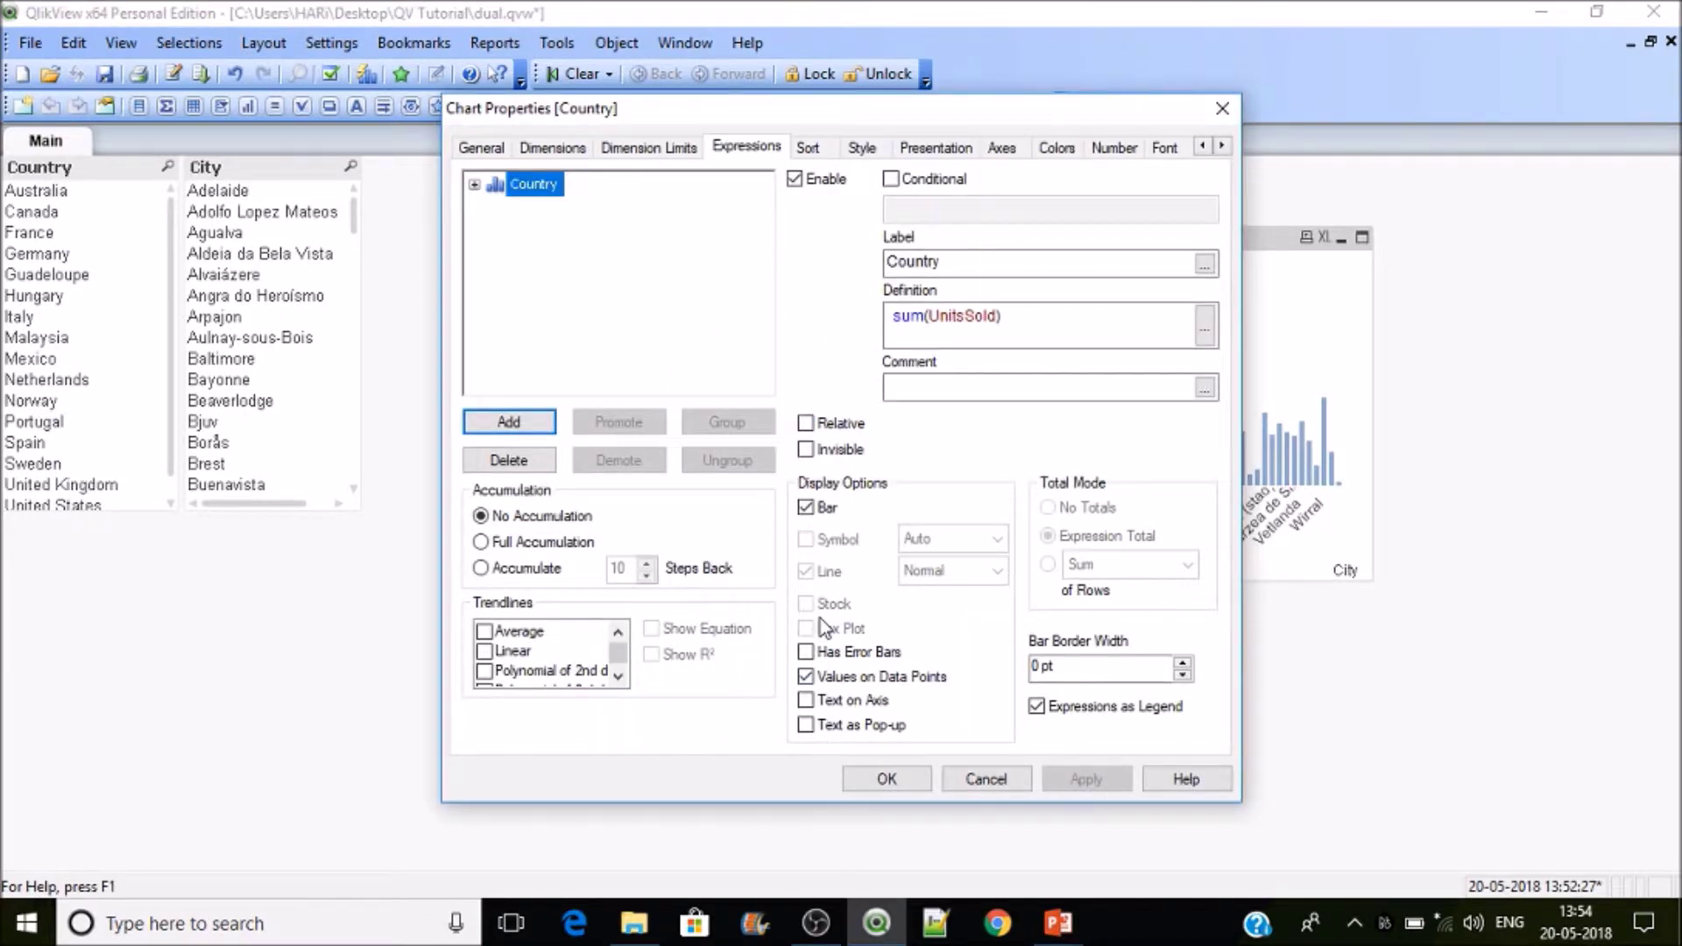
left_click(805, 676)
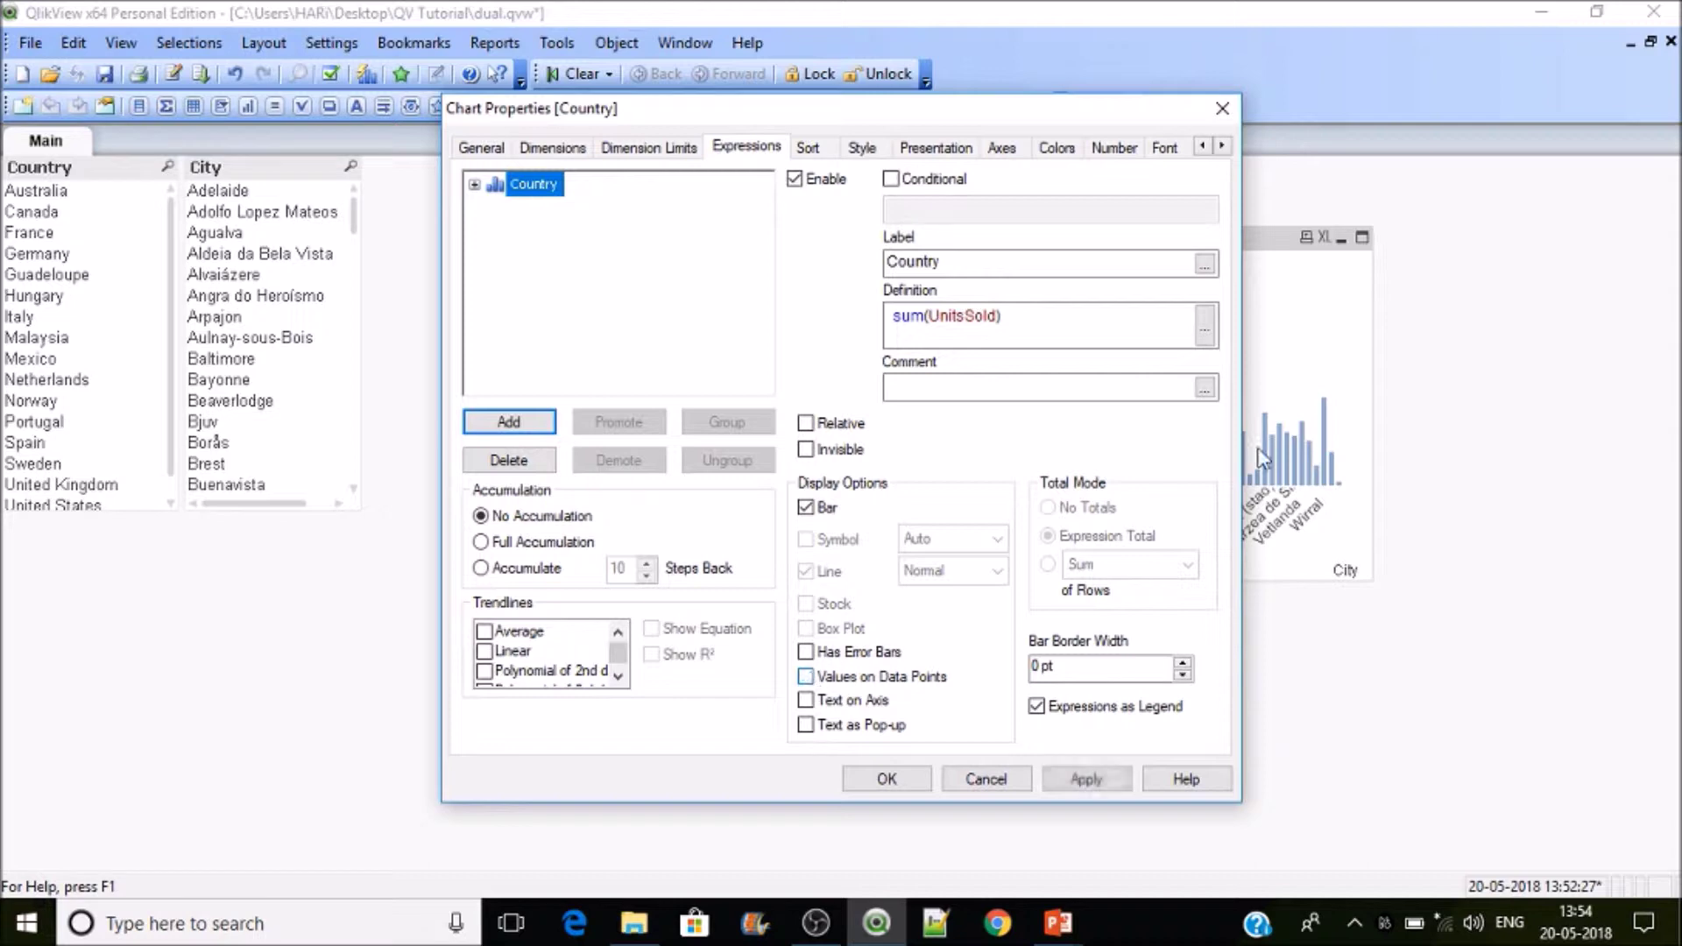
Rewrite the expression definition as Dual(Country,sum(UnitsSold)) in the Edit Expression dialog.
left_click(1205, 333)
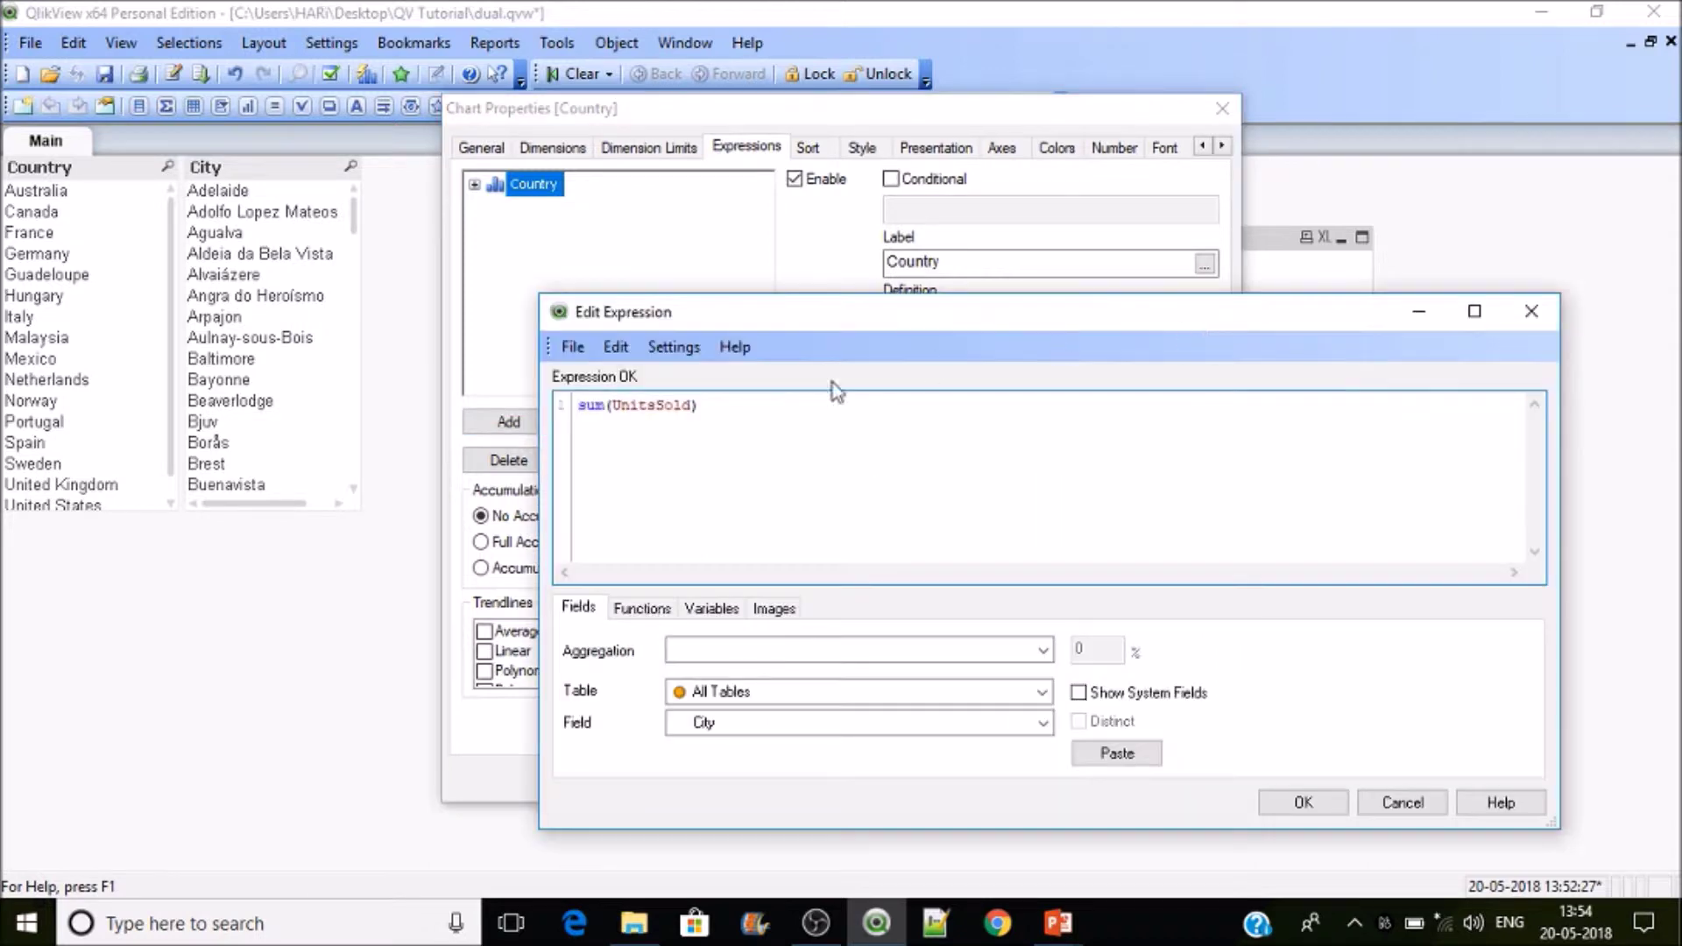
type("Dual")
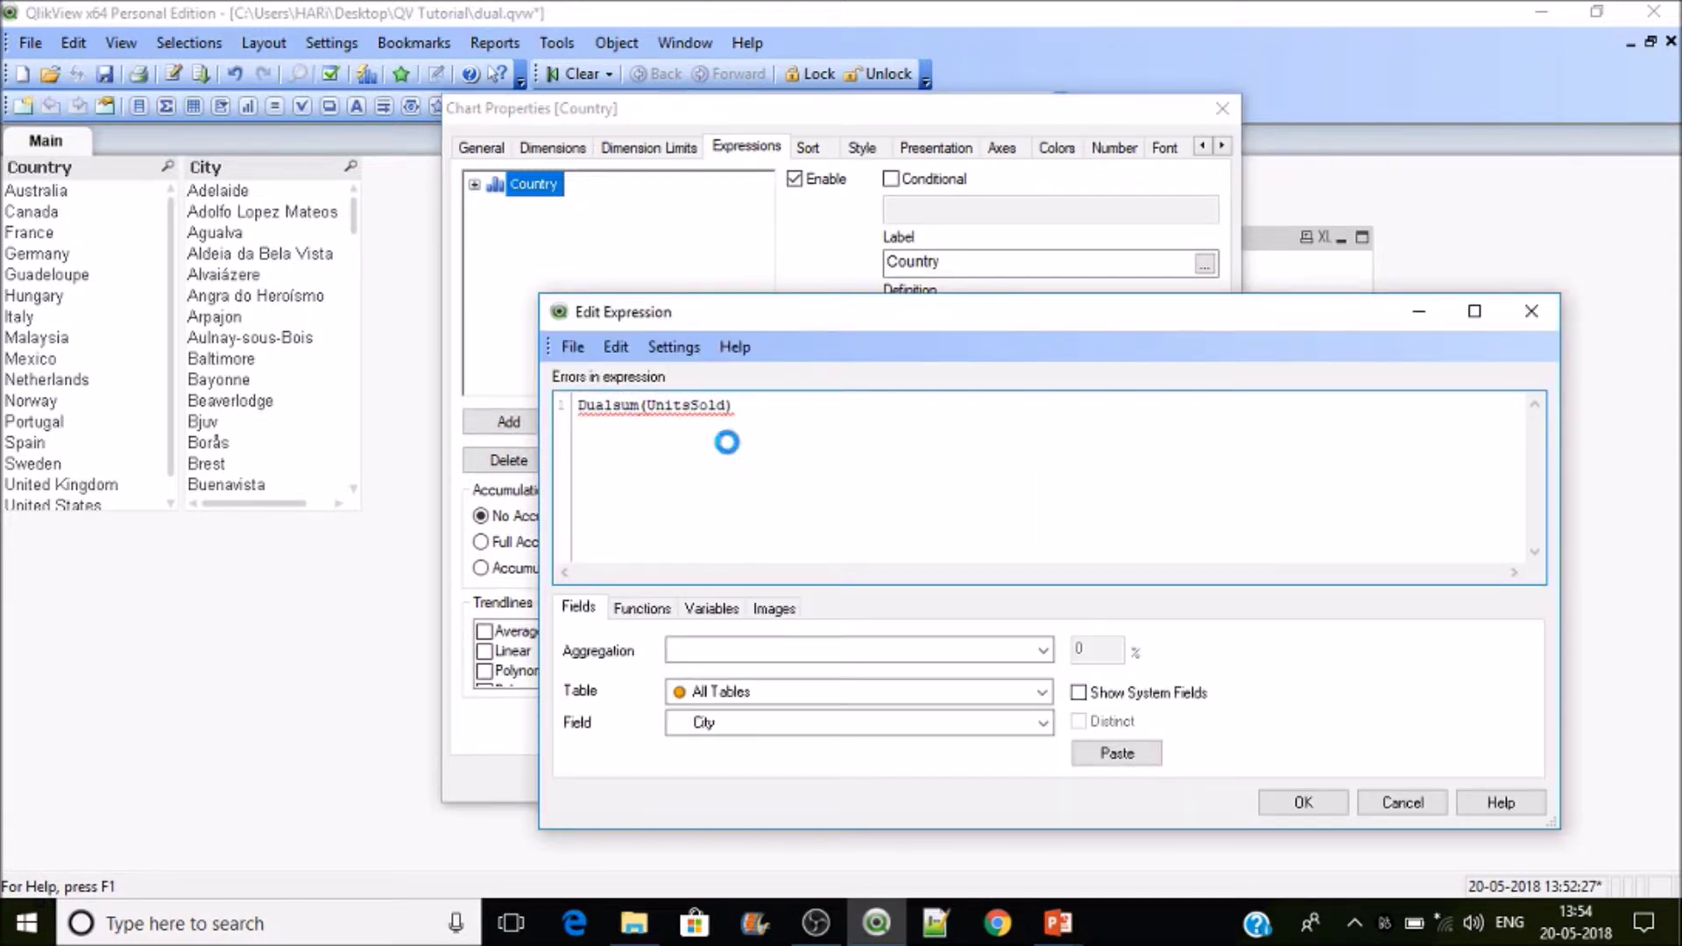
type("(")
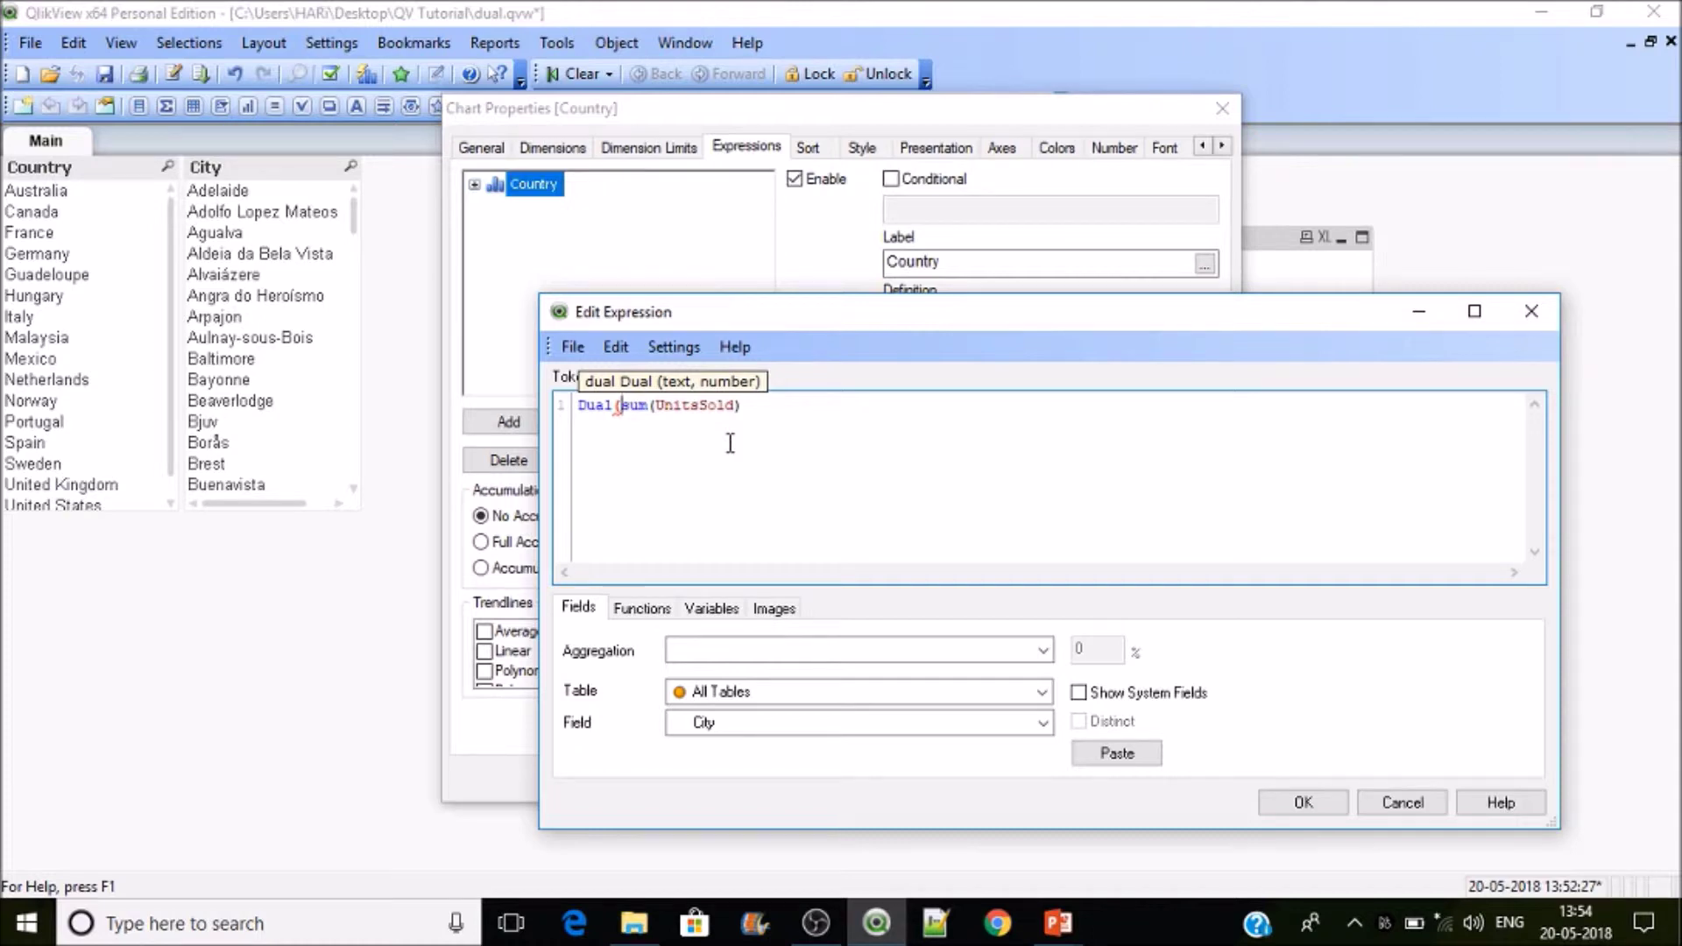
type(",")
type("Cou")
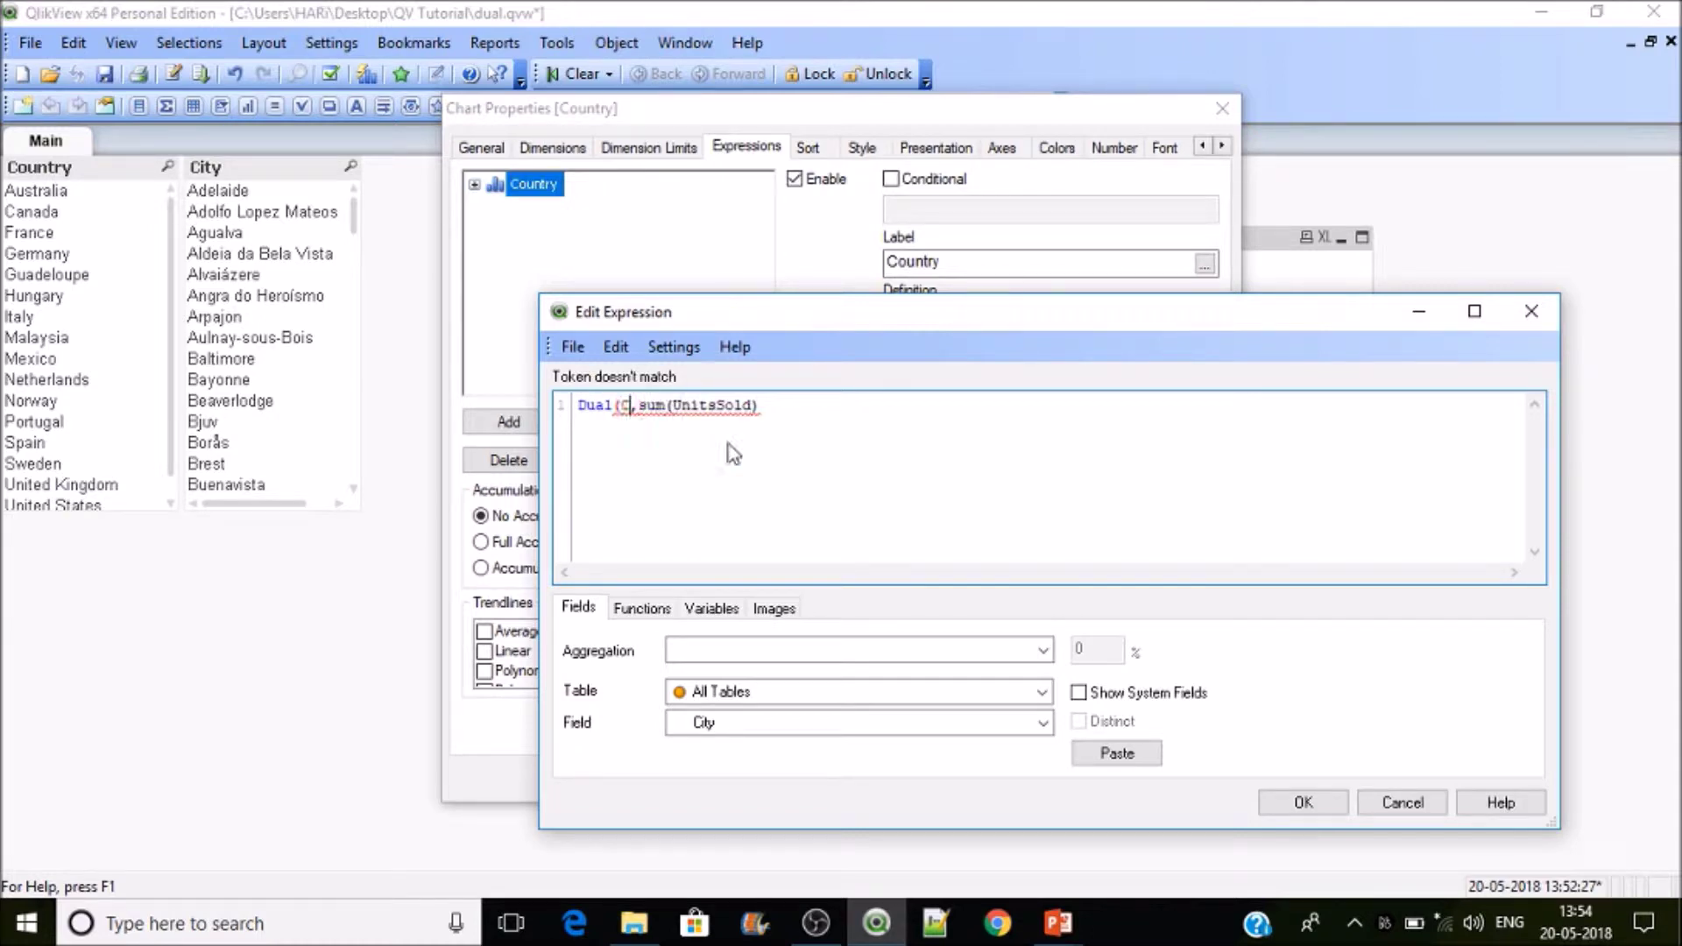
double_click(680, 446)
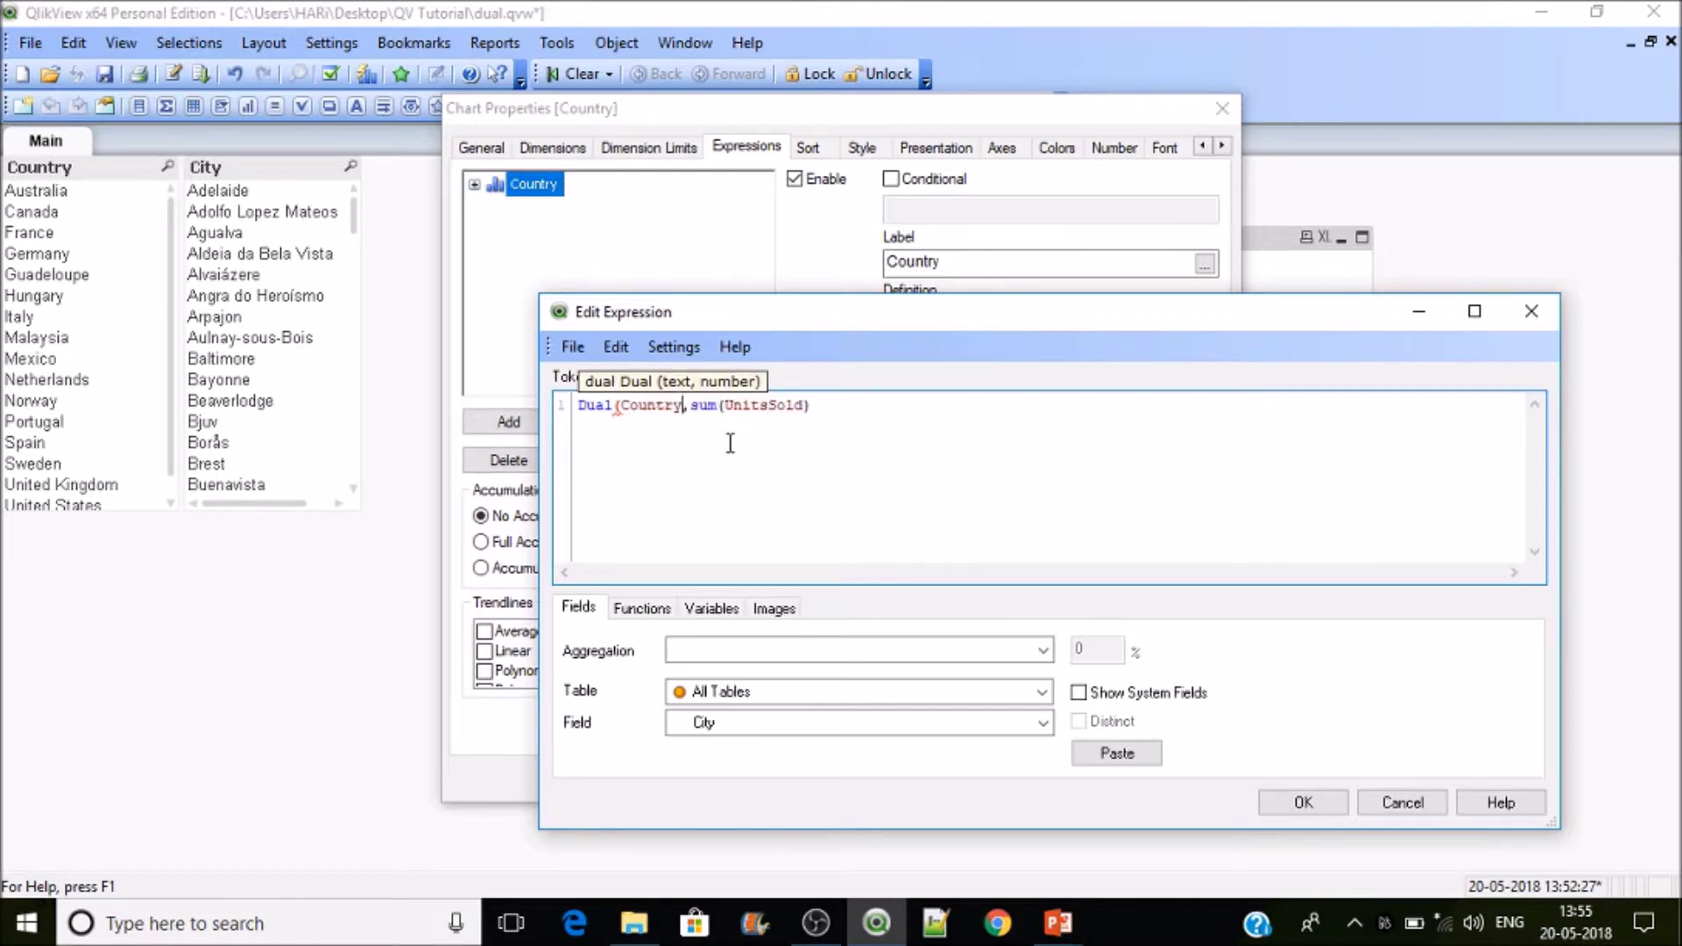
key("End")
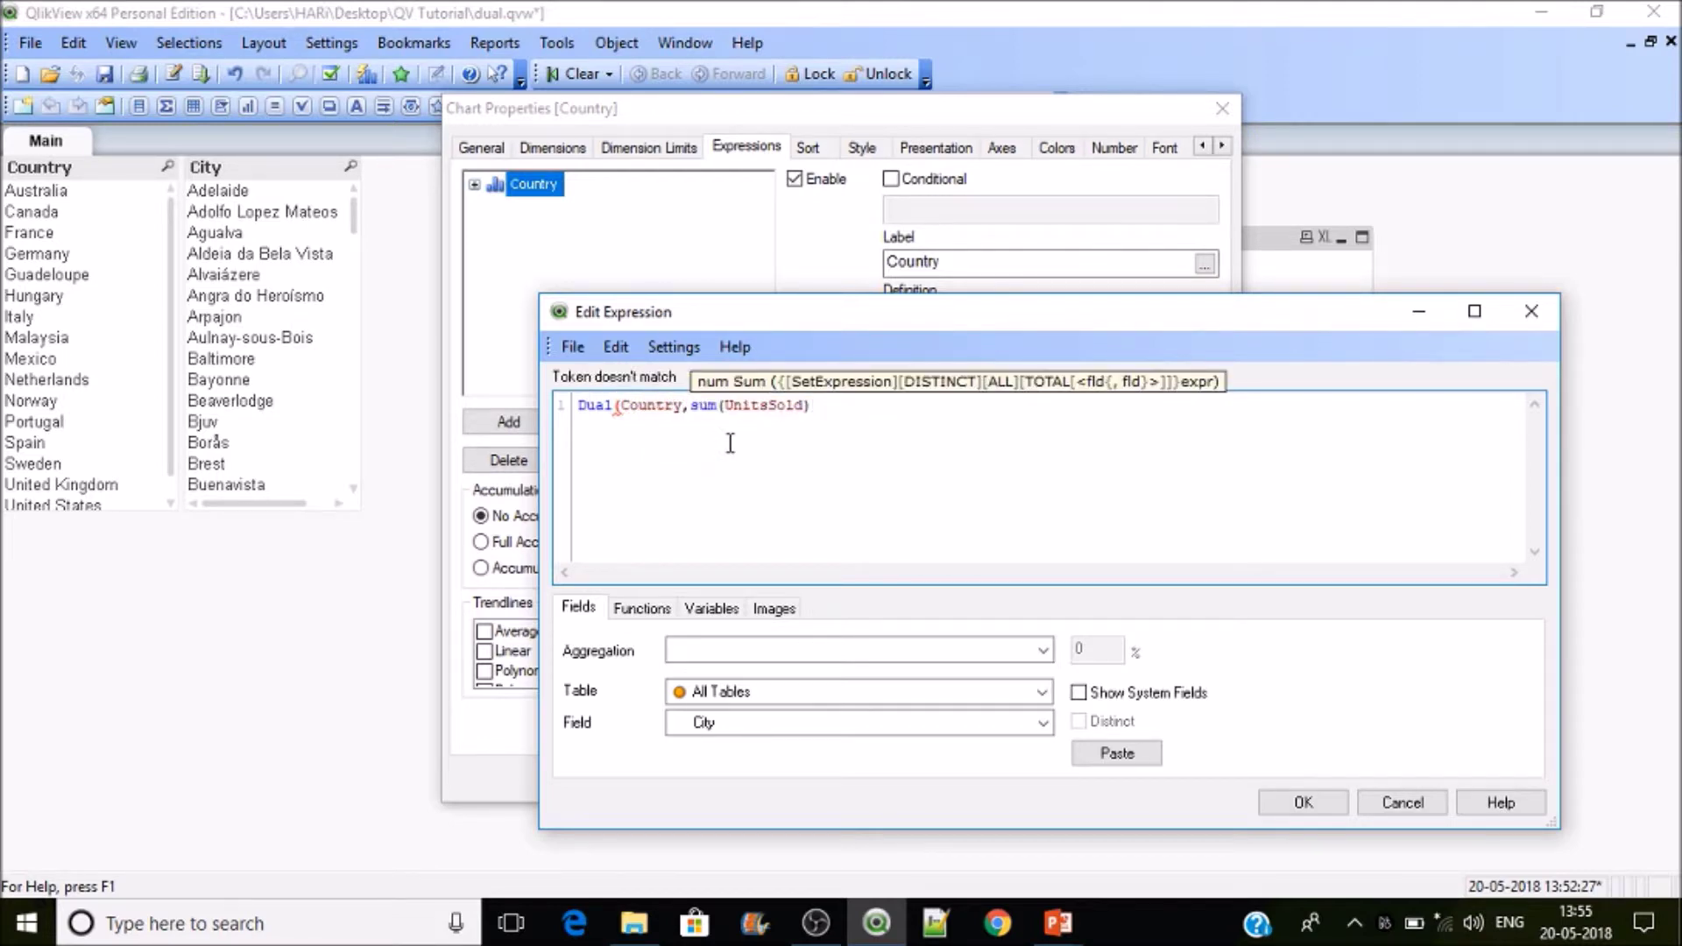
type(")")
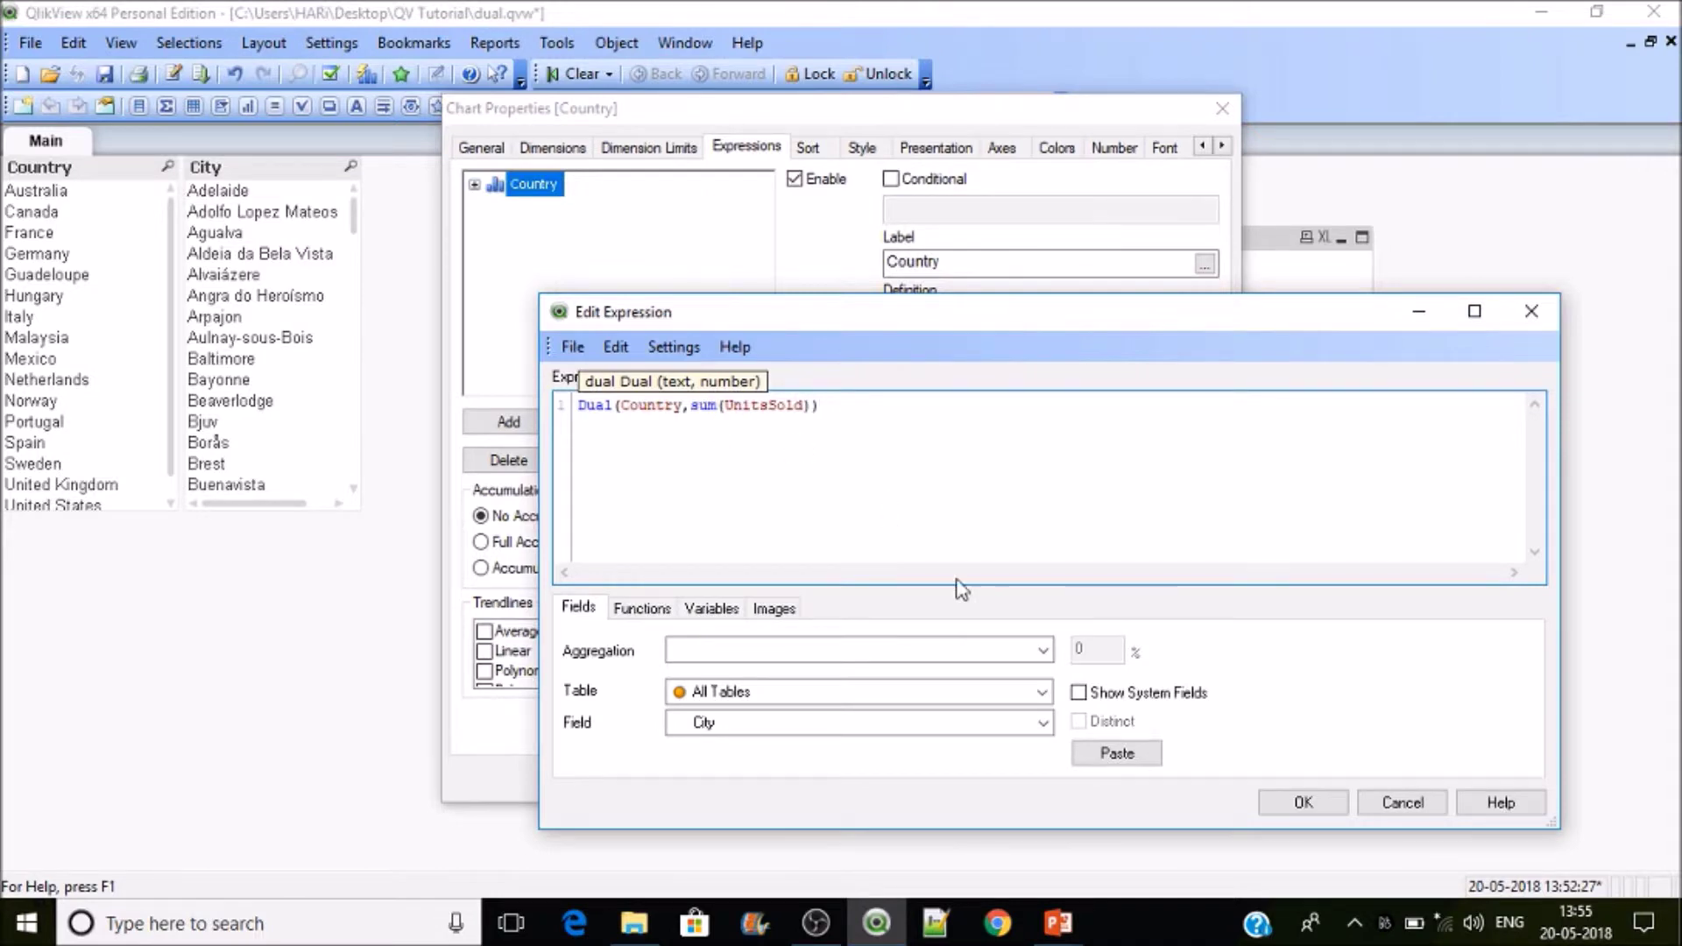
left_click(1304, 803)
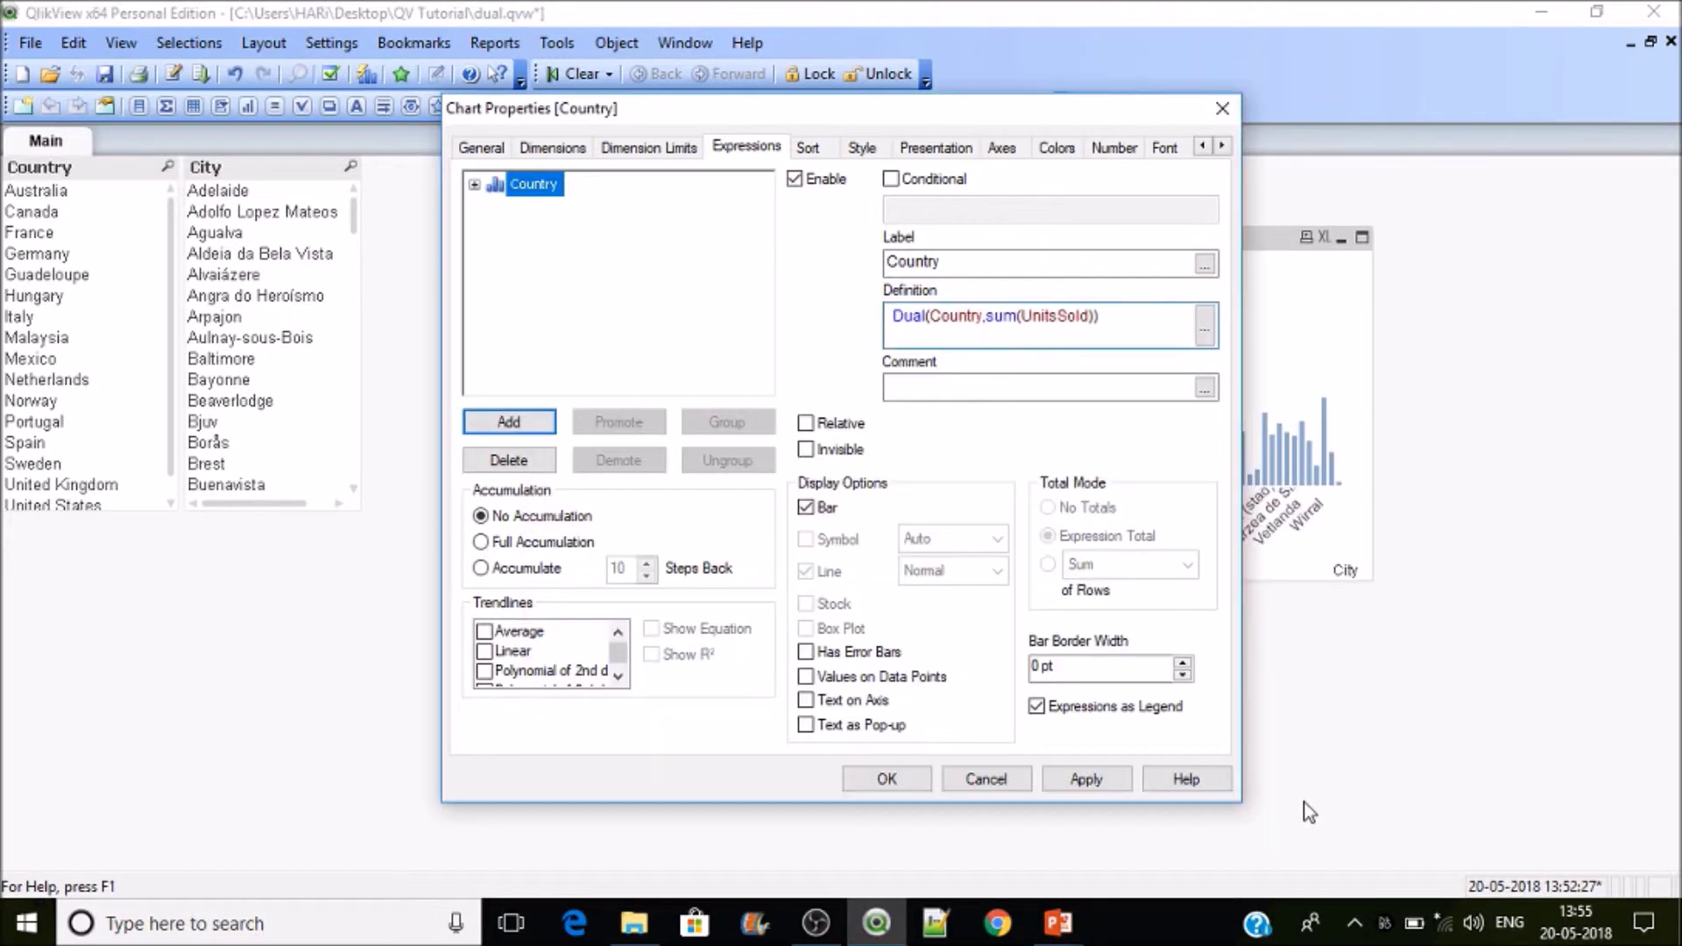
Apply the Dual expression, close Chart Properties and inspect the chart's bars.
left_click(1084, 779)
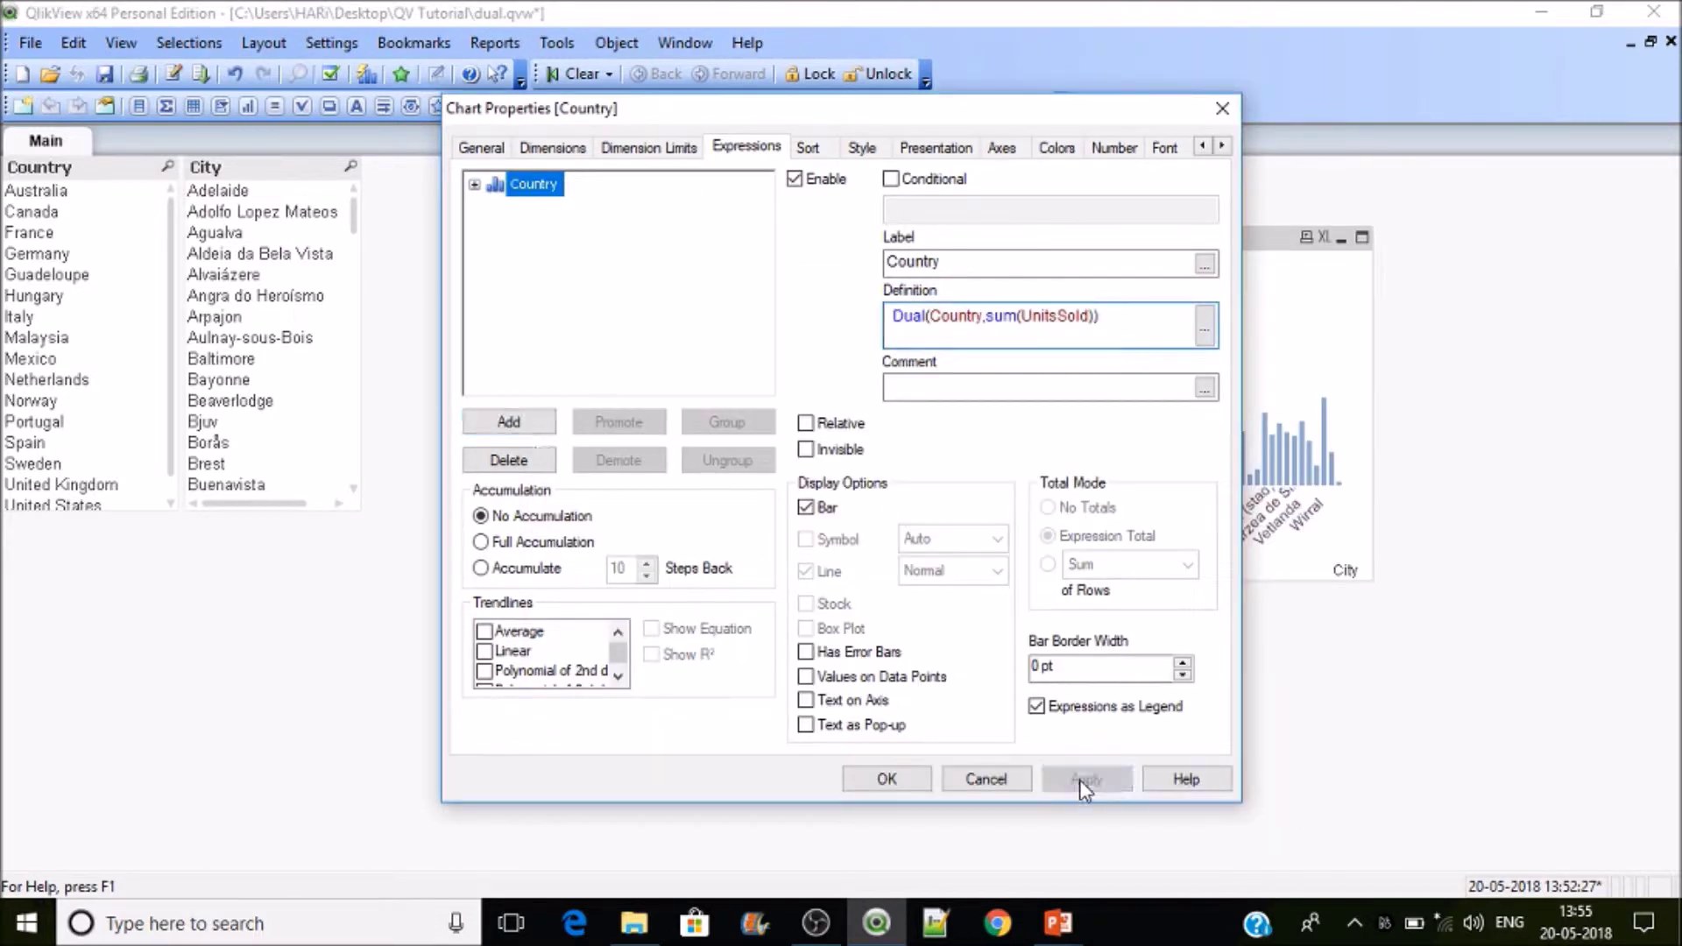
left_click(885, 779)
mouse_move(980, 342)
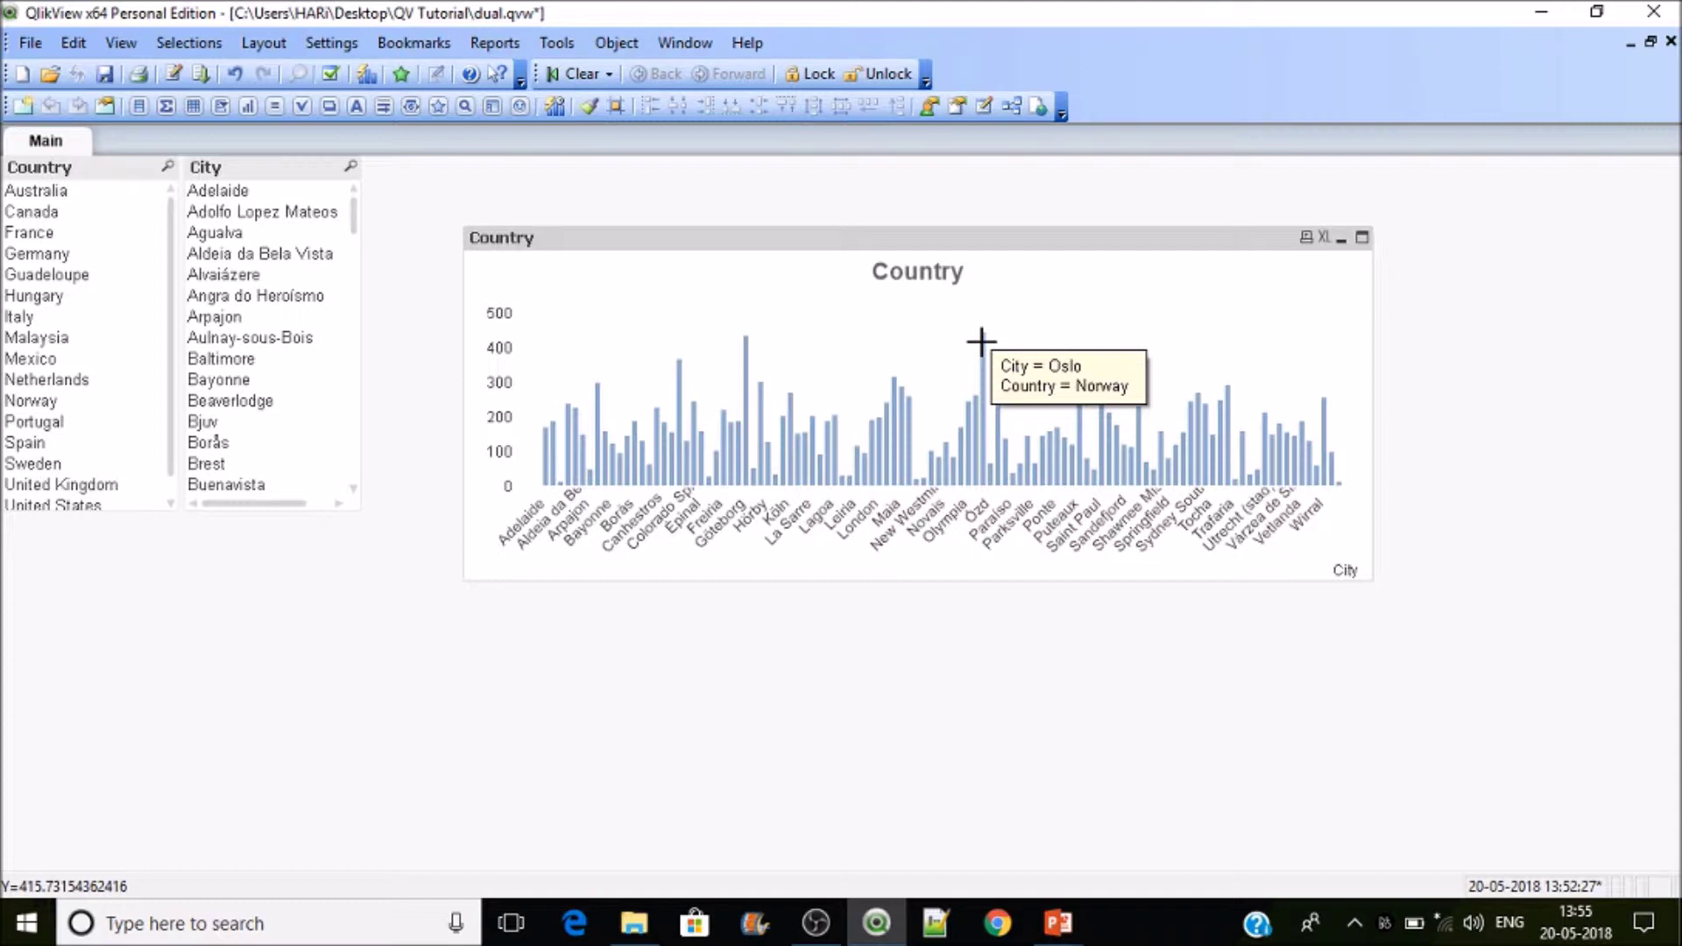
mouse_move(744, 347)
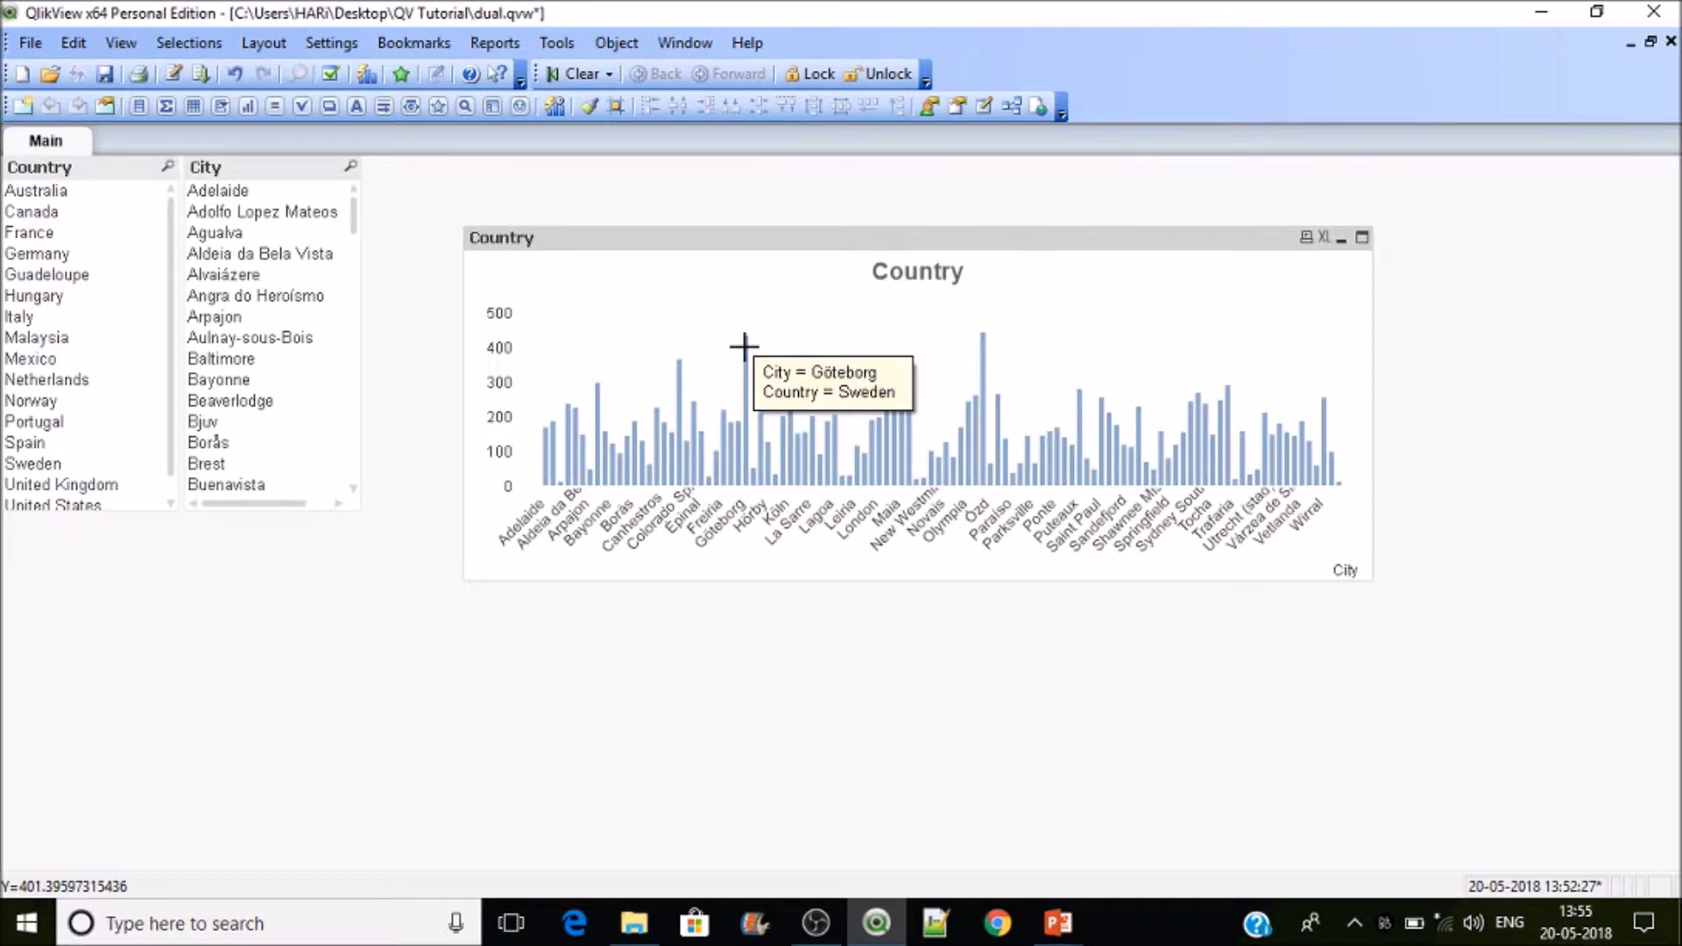
Turn Values on Data Points back on and select France in the Country list box.
right_click(796, 316)
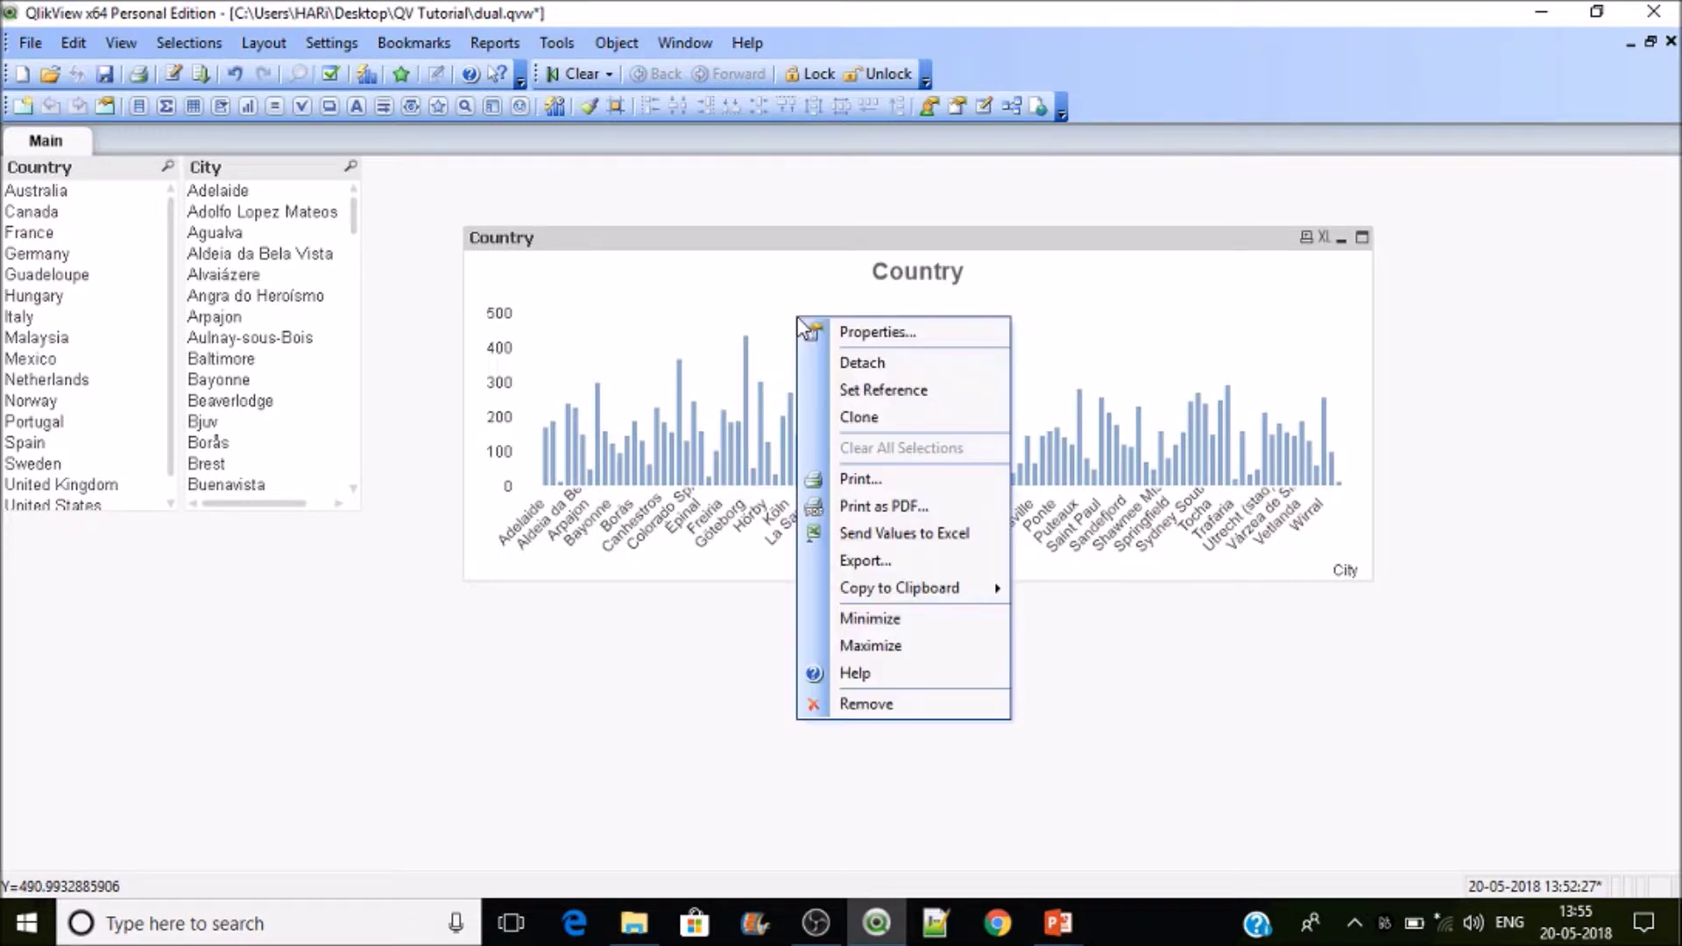
left_click(840, 334)
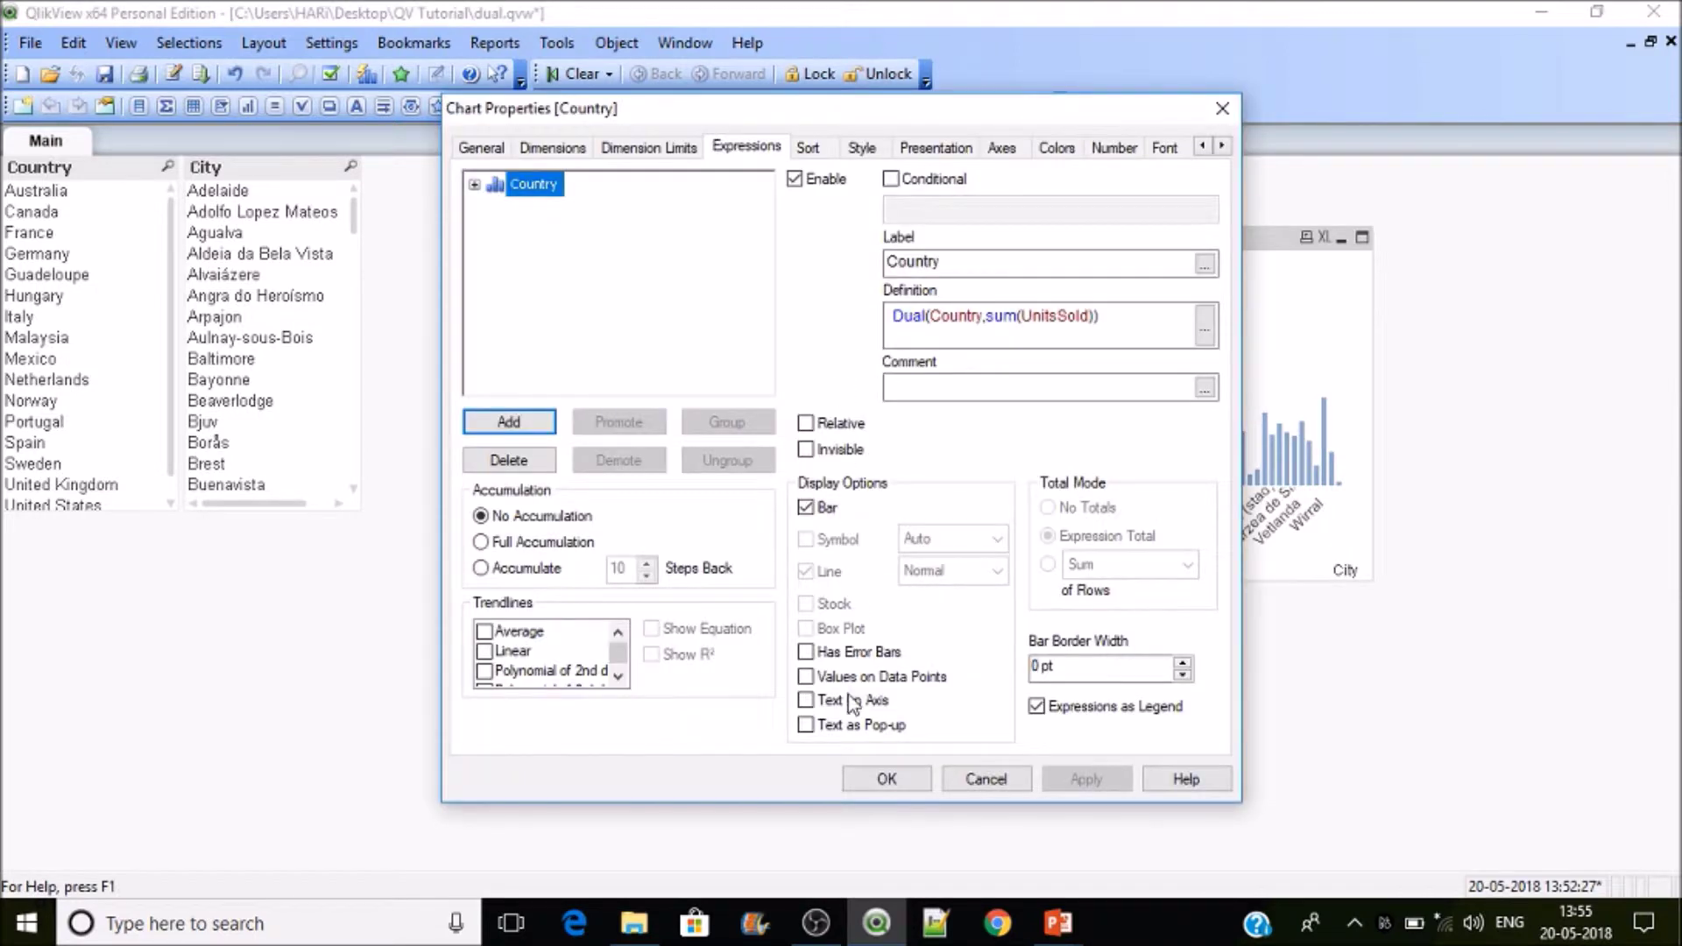
left_click(831, 679)
left_click(1074, 785)
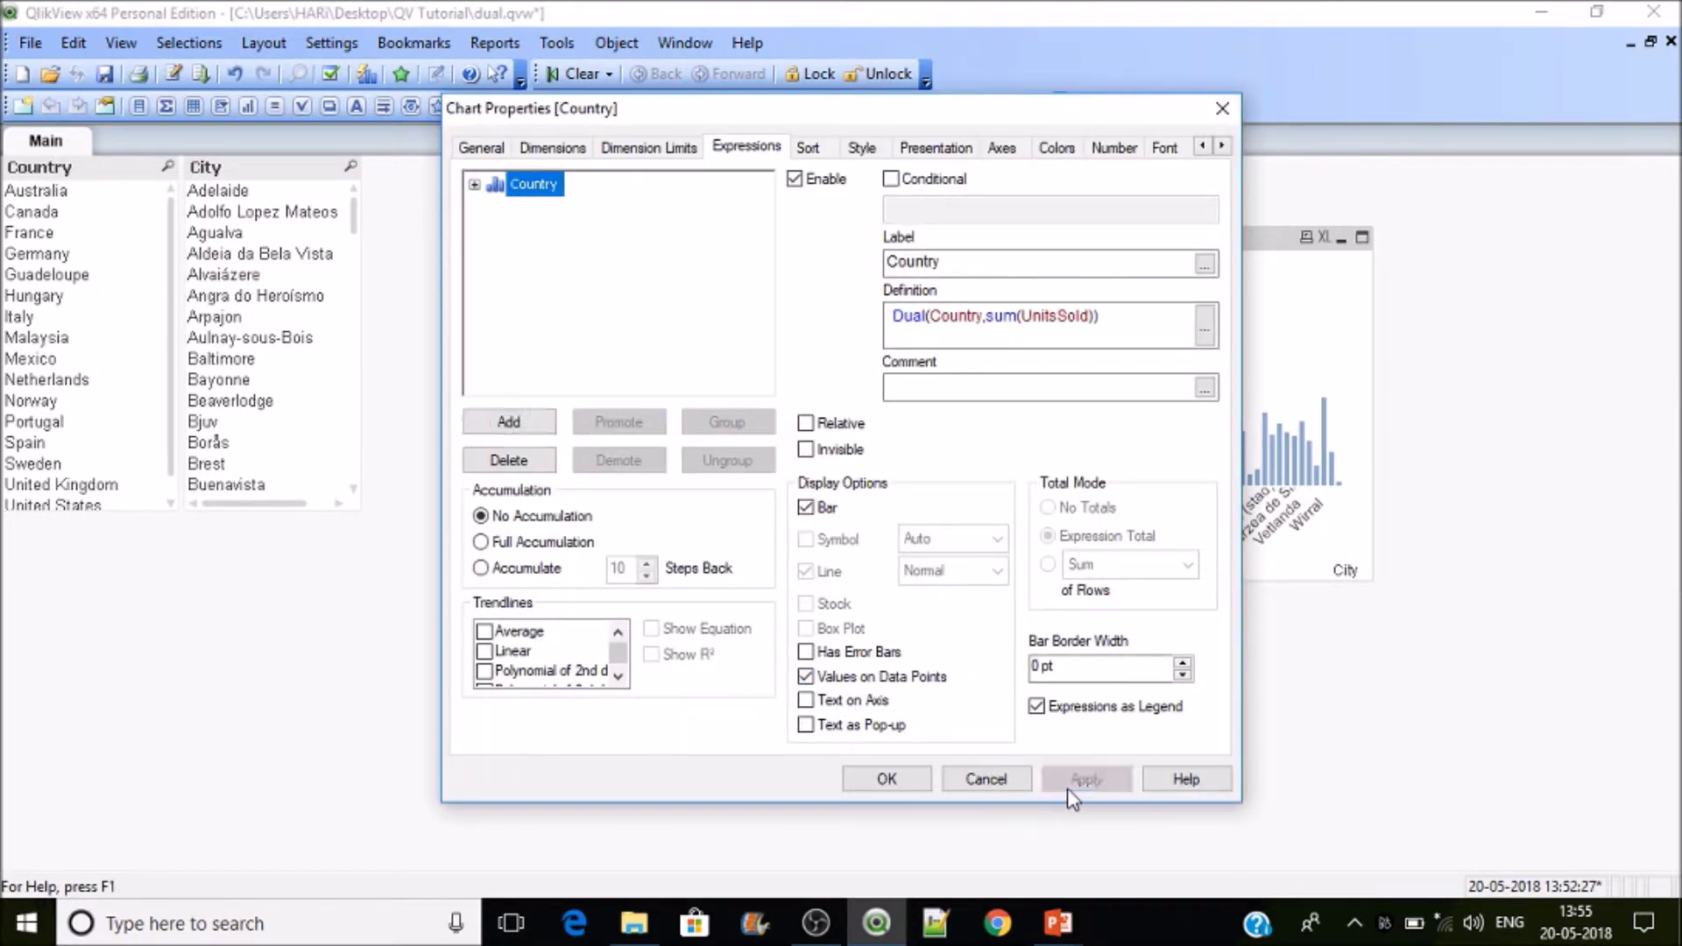
left_click(885, 779)
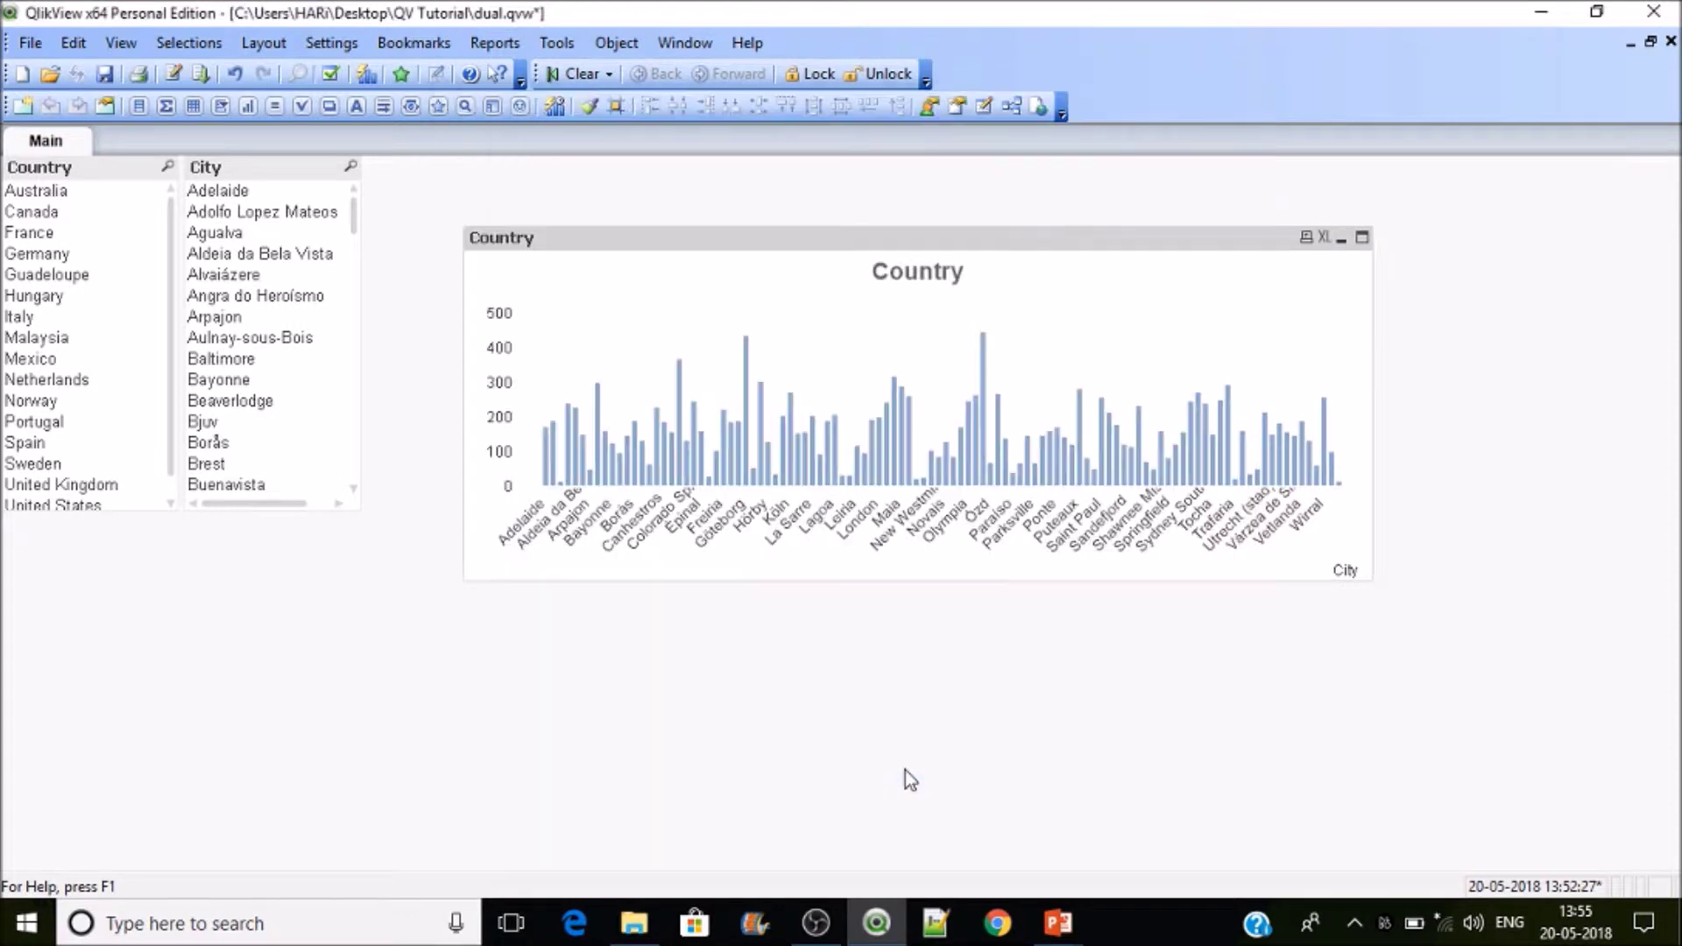
left_click(35, 233)
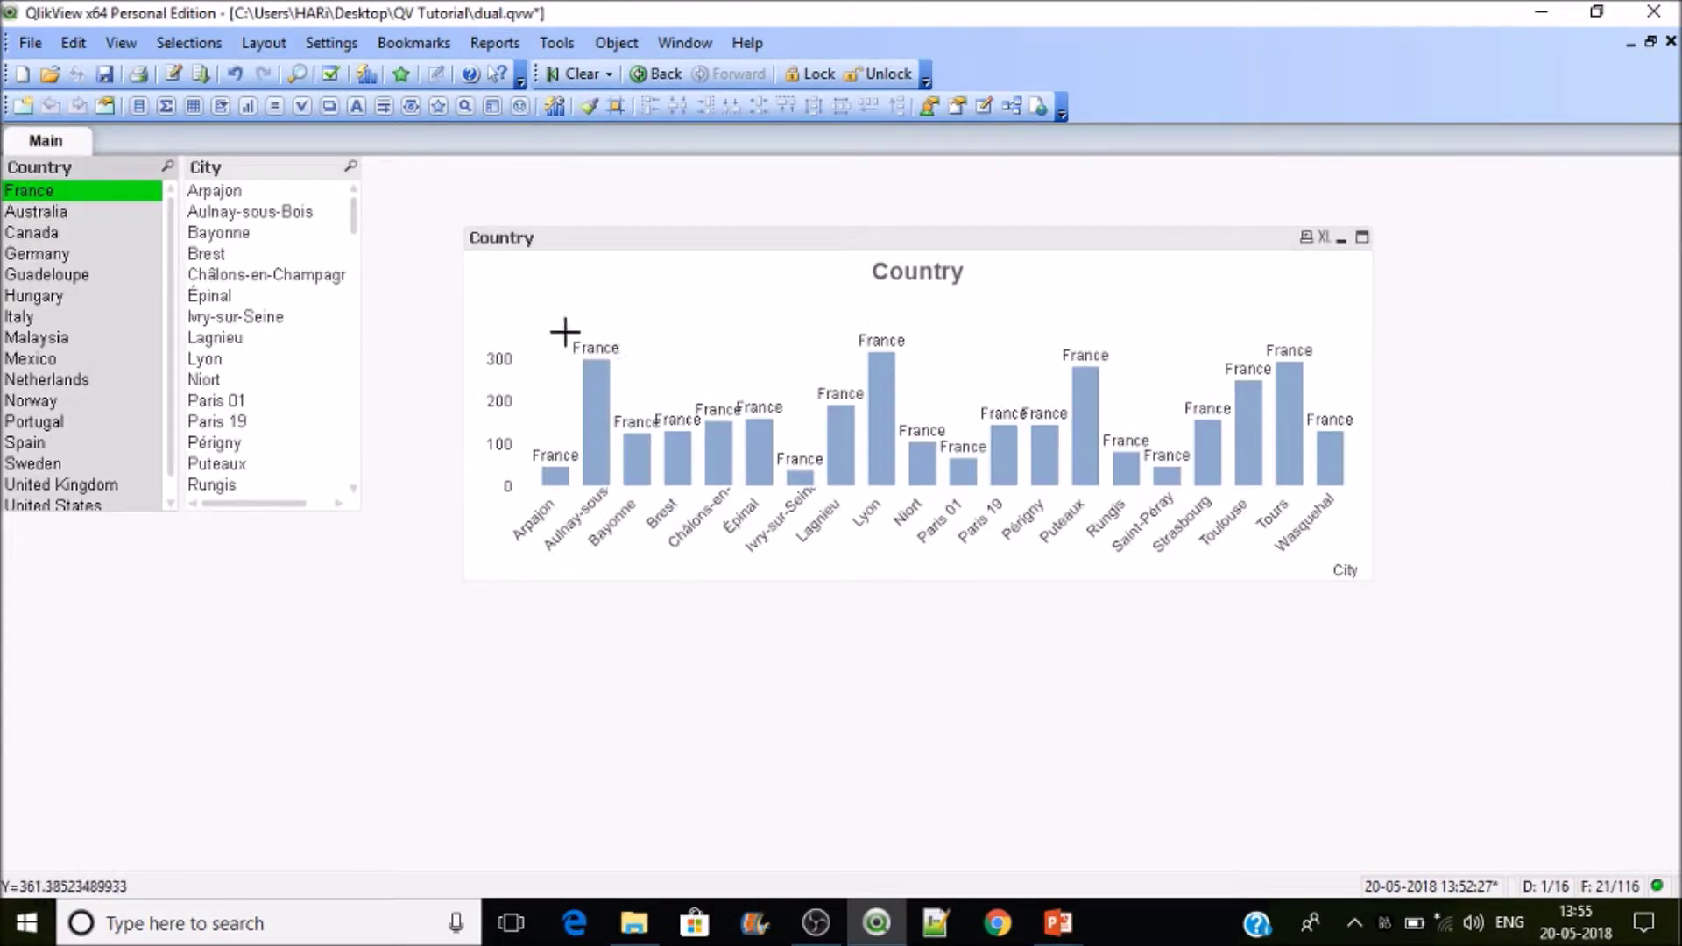
Change the chart expression to Dual(Country&':'&sum(UnitsSold),sum(UnitsSold)) so bars read like France:316.
right_click(737, 325)
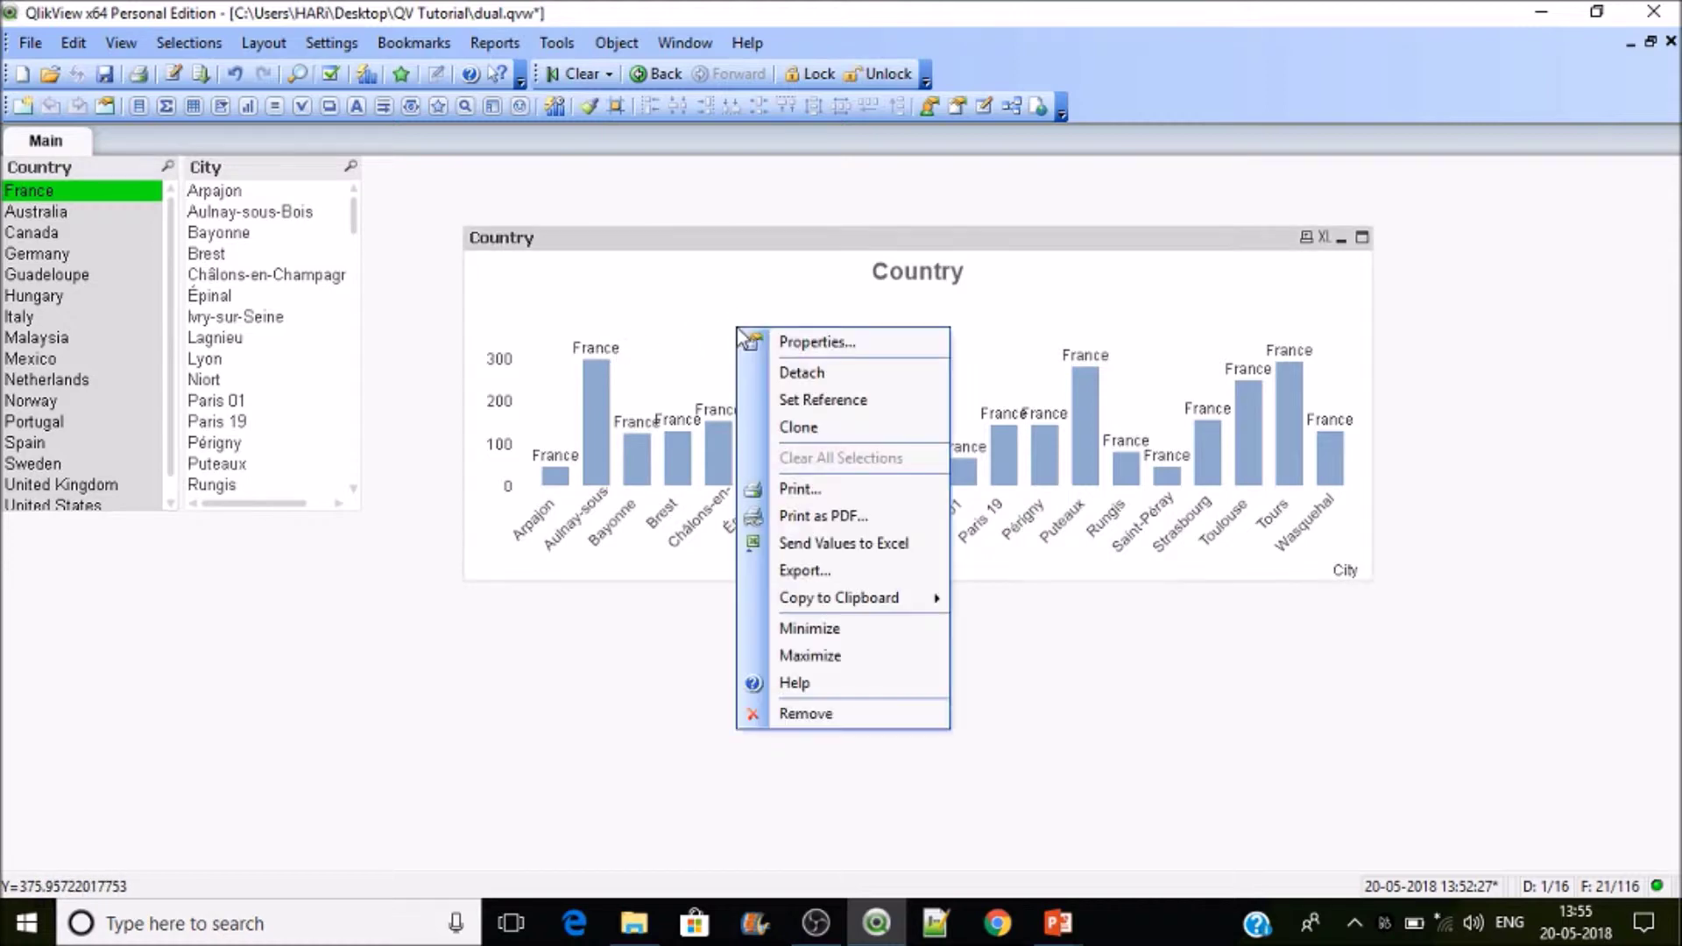
left_click(808, 343)
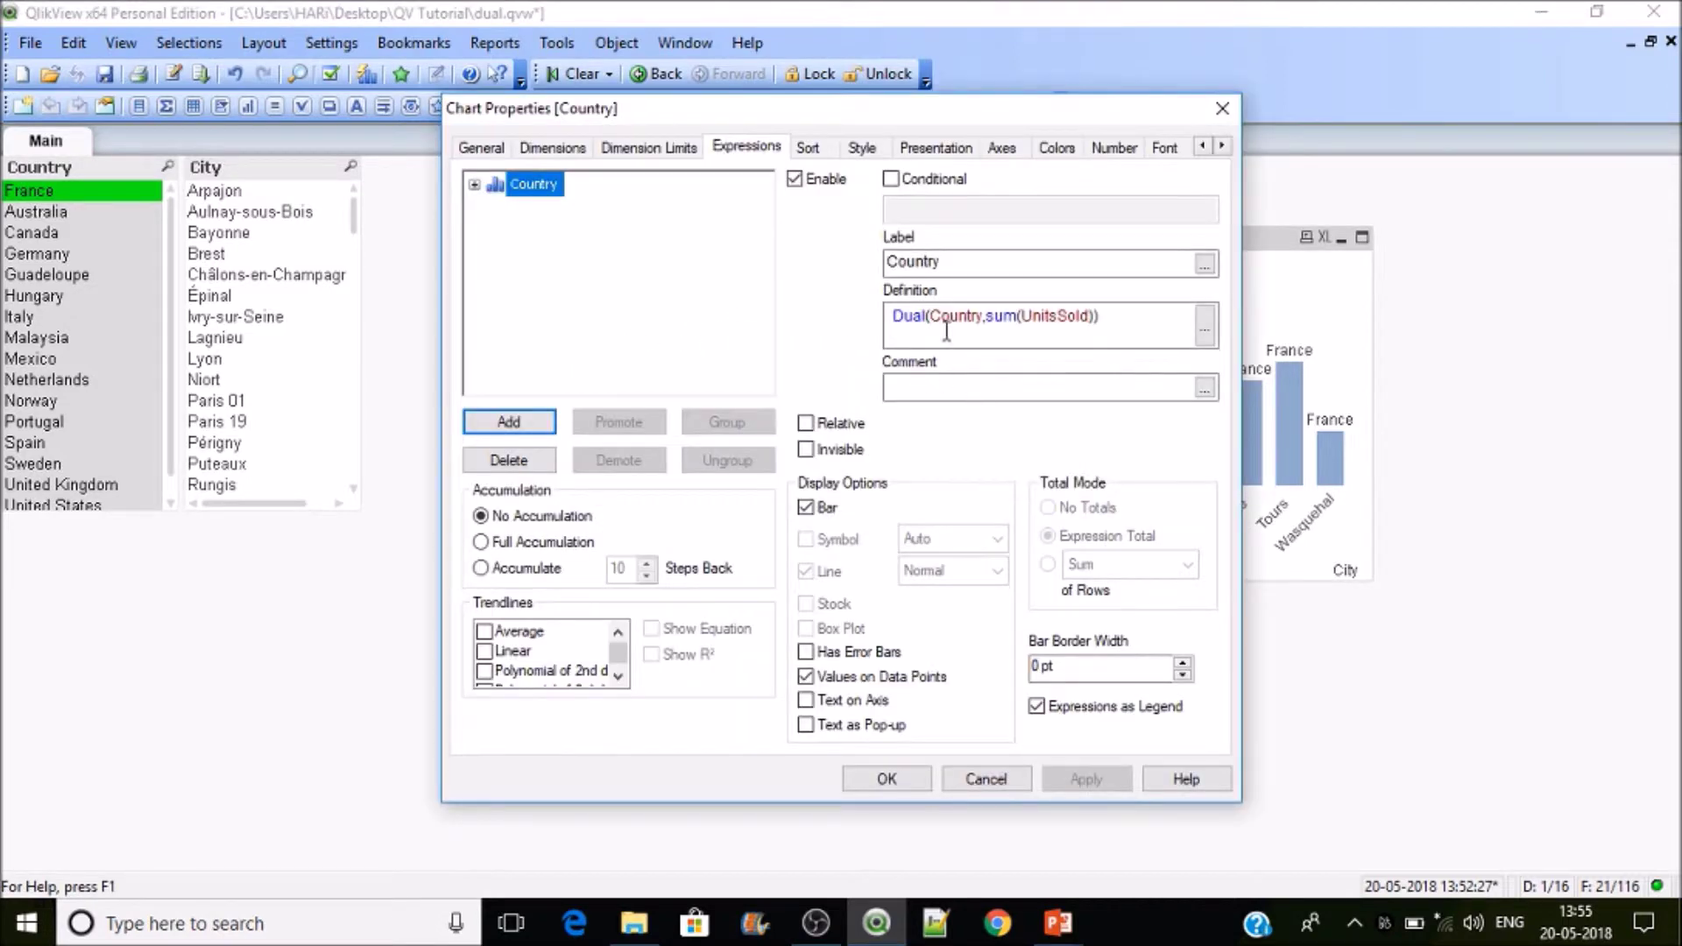
left_click(1205, 326)
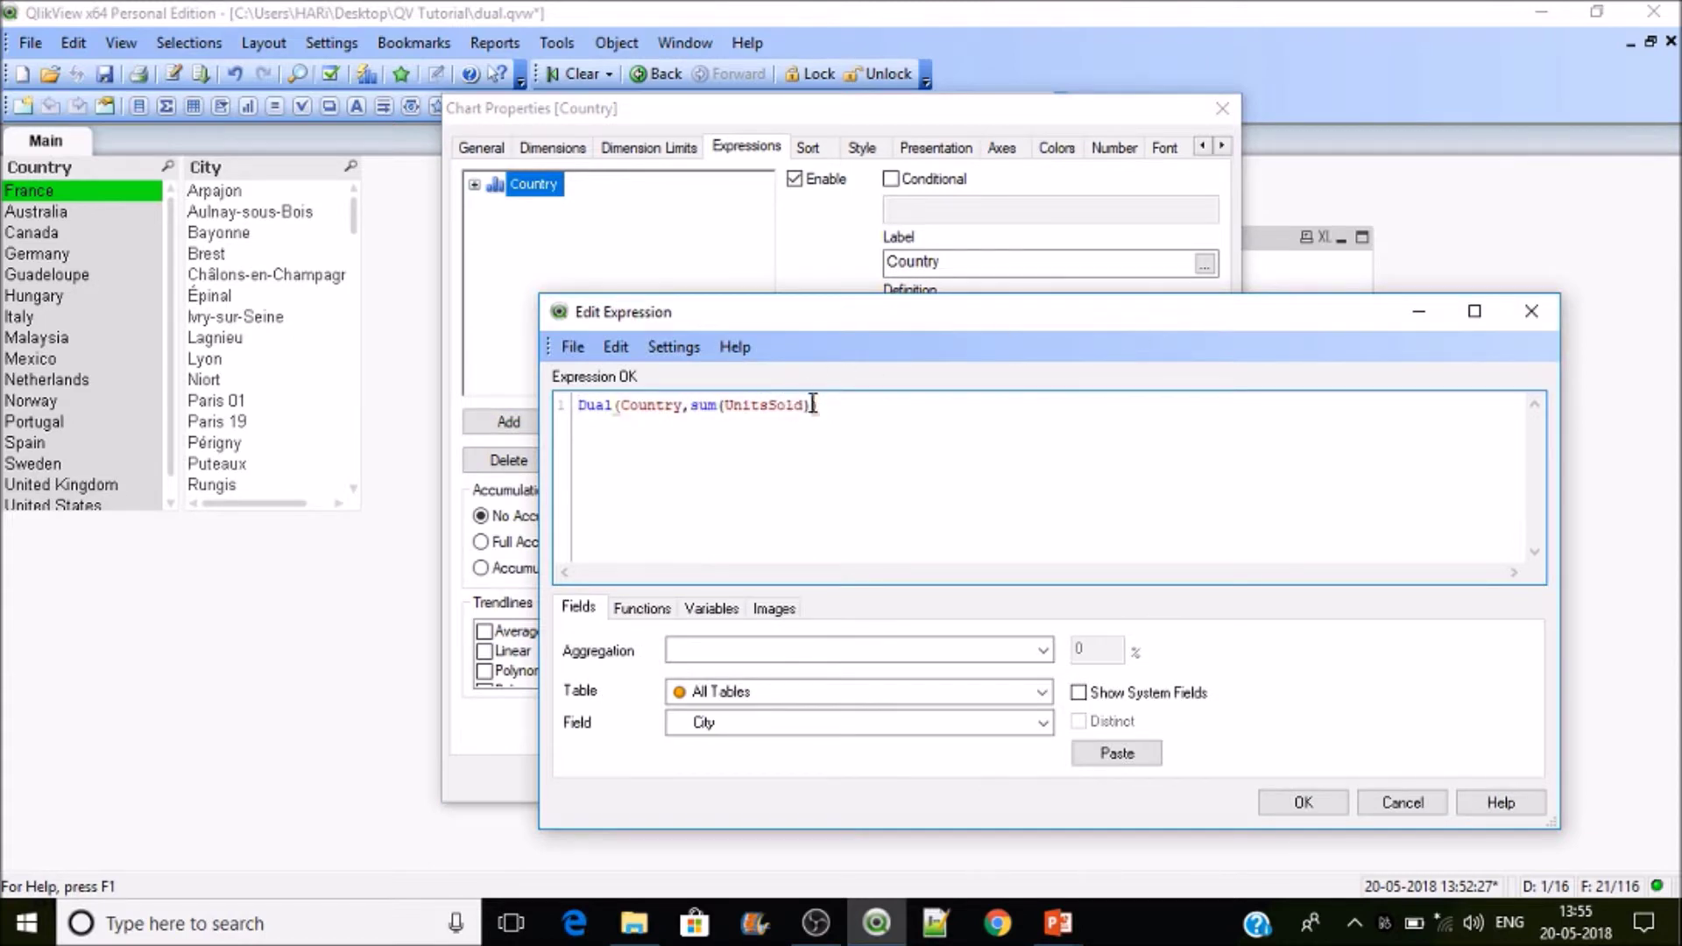
left_click_drag(811, 405, 693, 405)
key("ctrl+c")
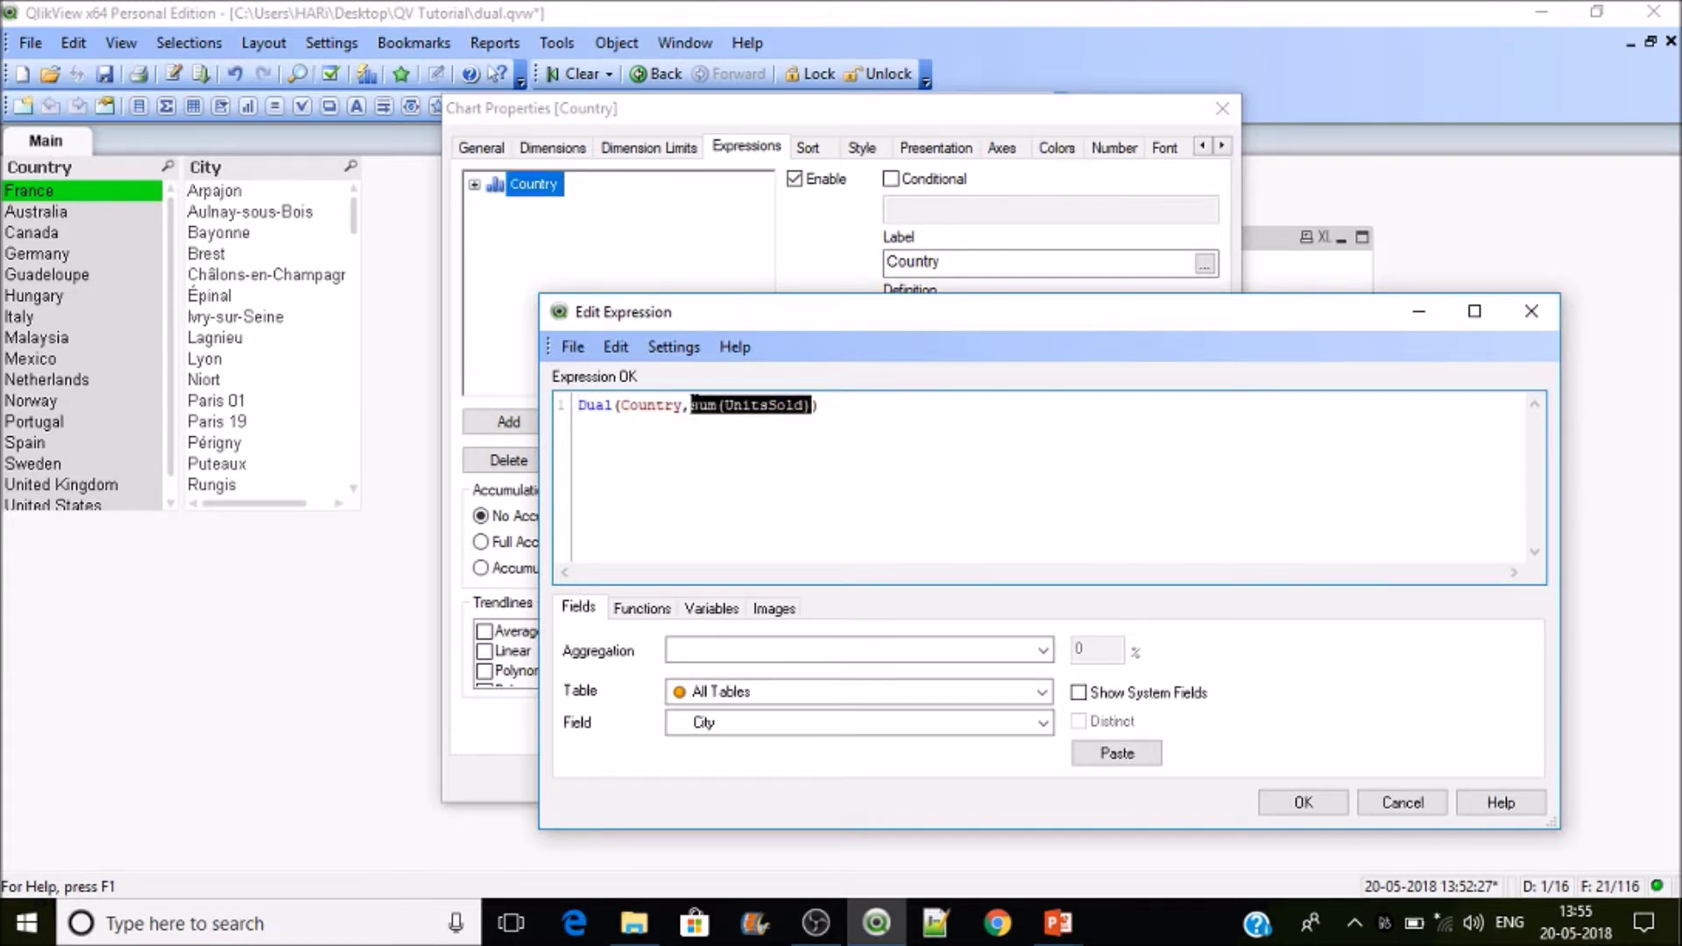
left_click(684, 405)
type("&")
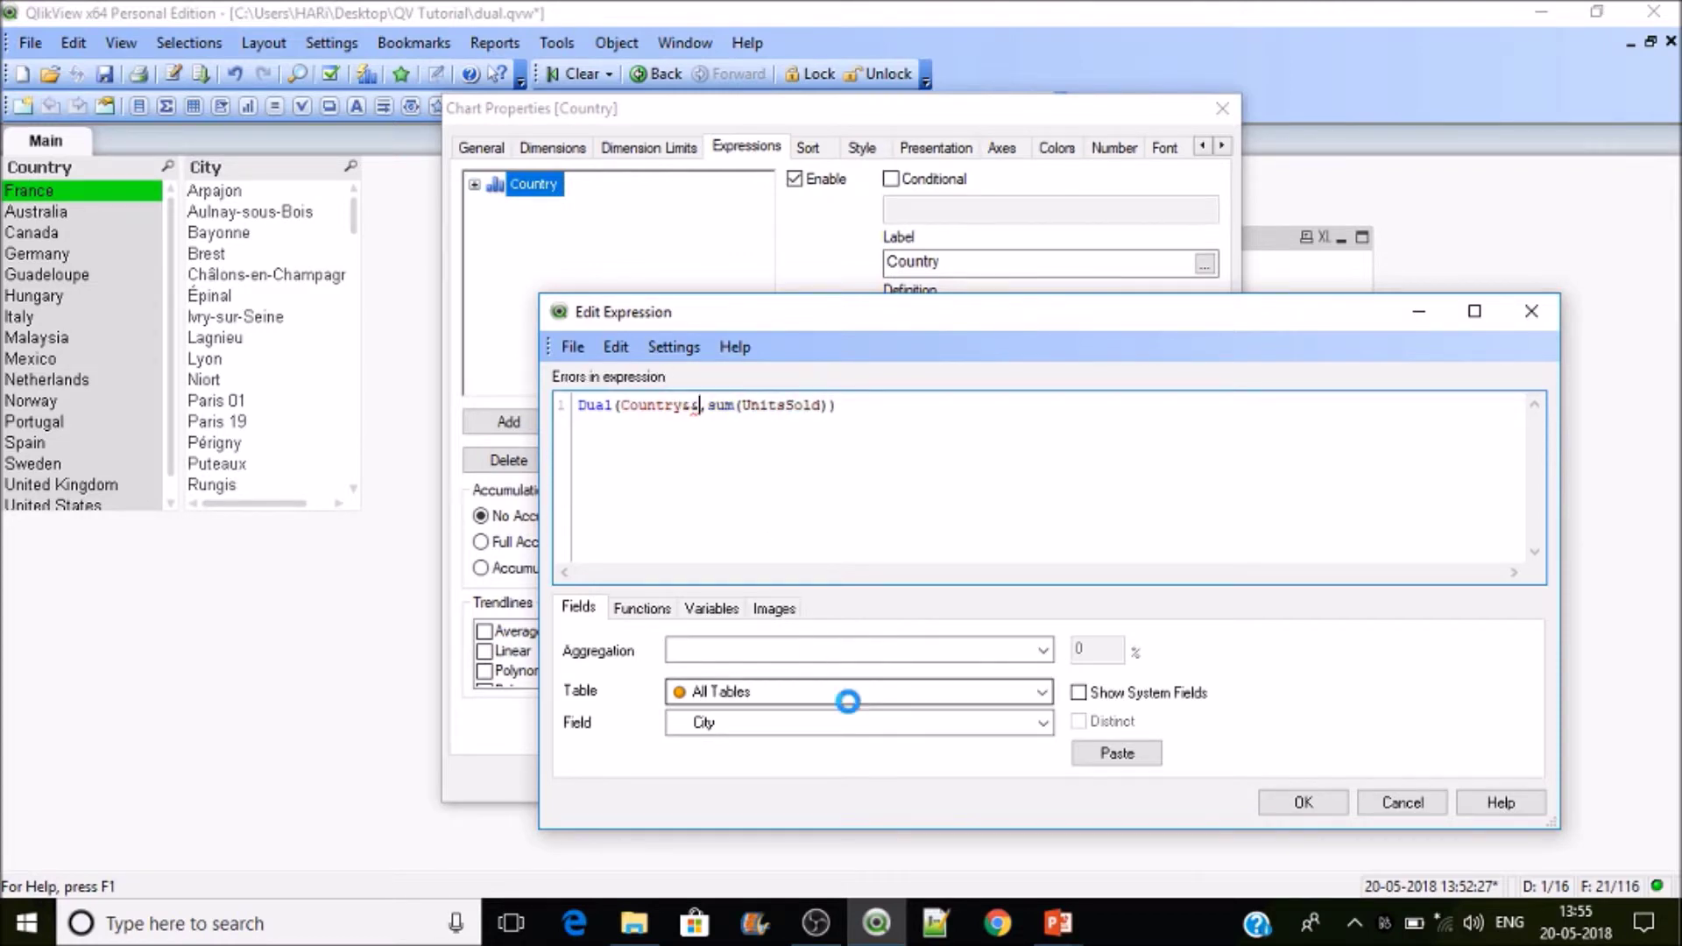
type("''&")
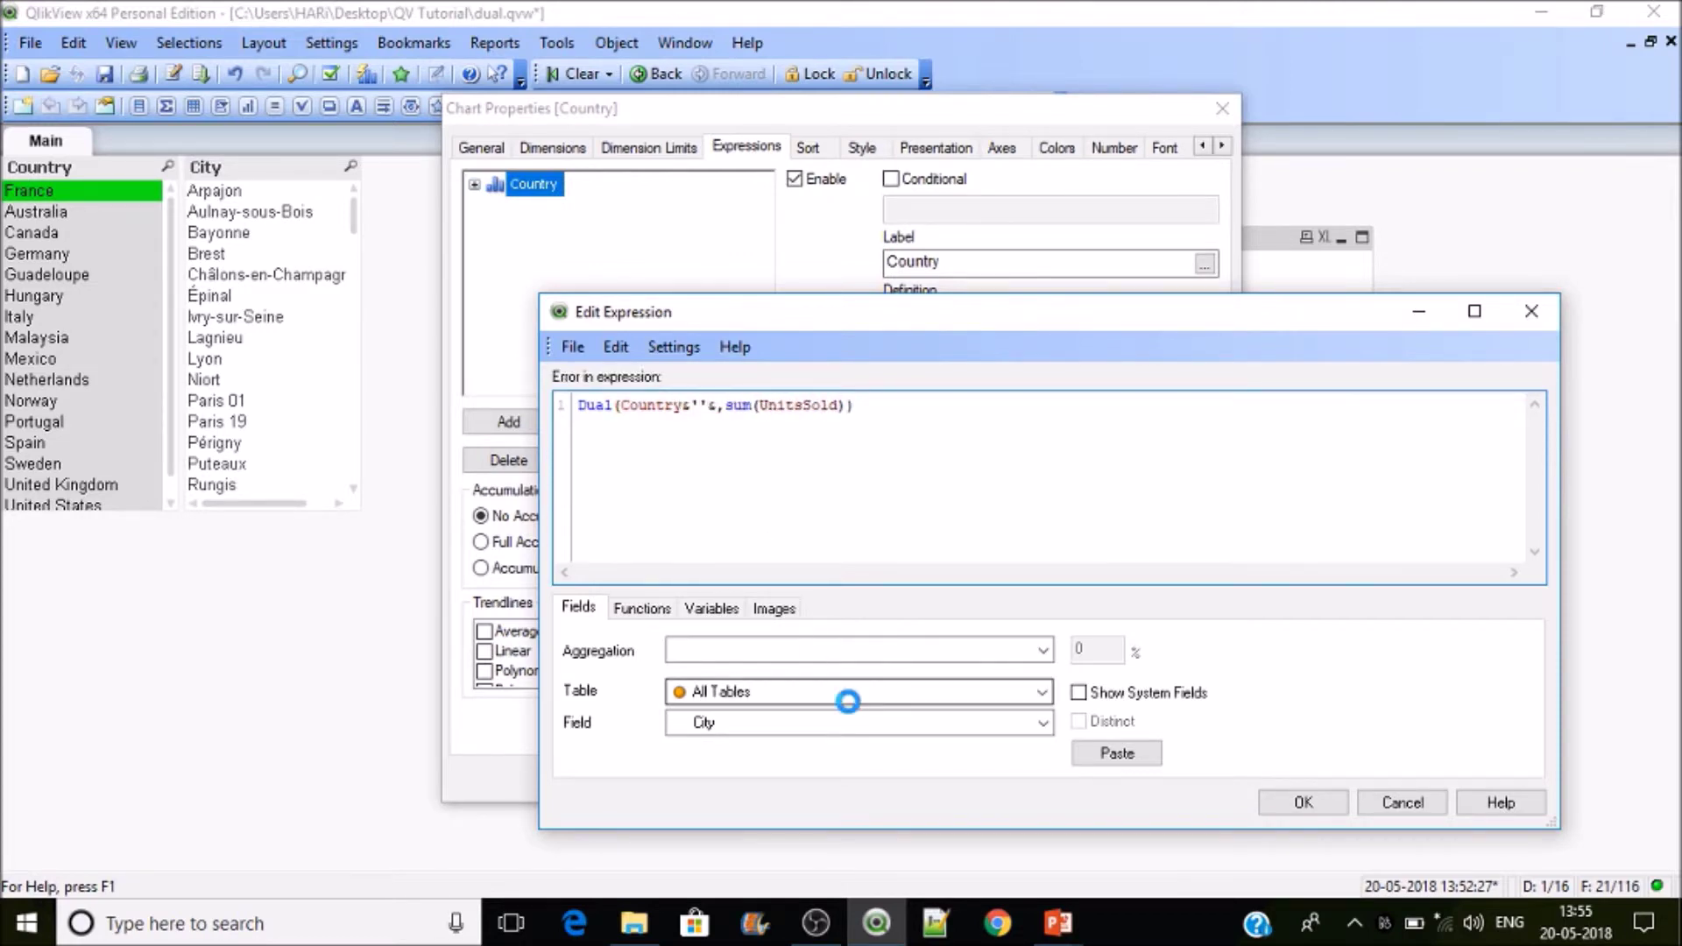
key("Left")
key("Left")
type(":")
key("Right")
key("Right")
key("ctrl+v")
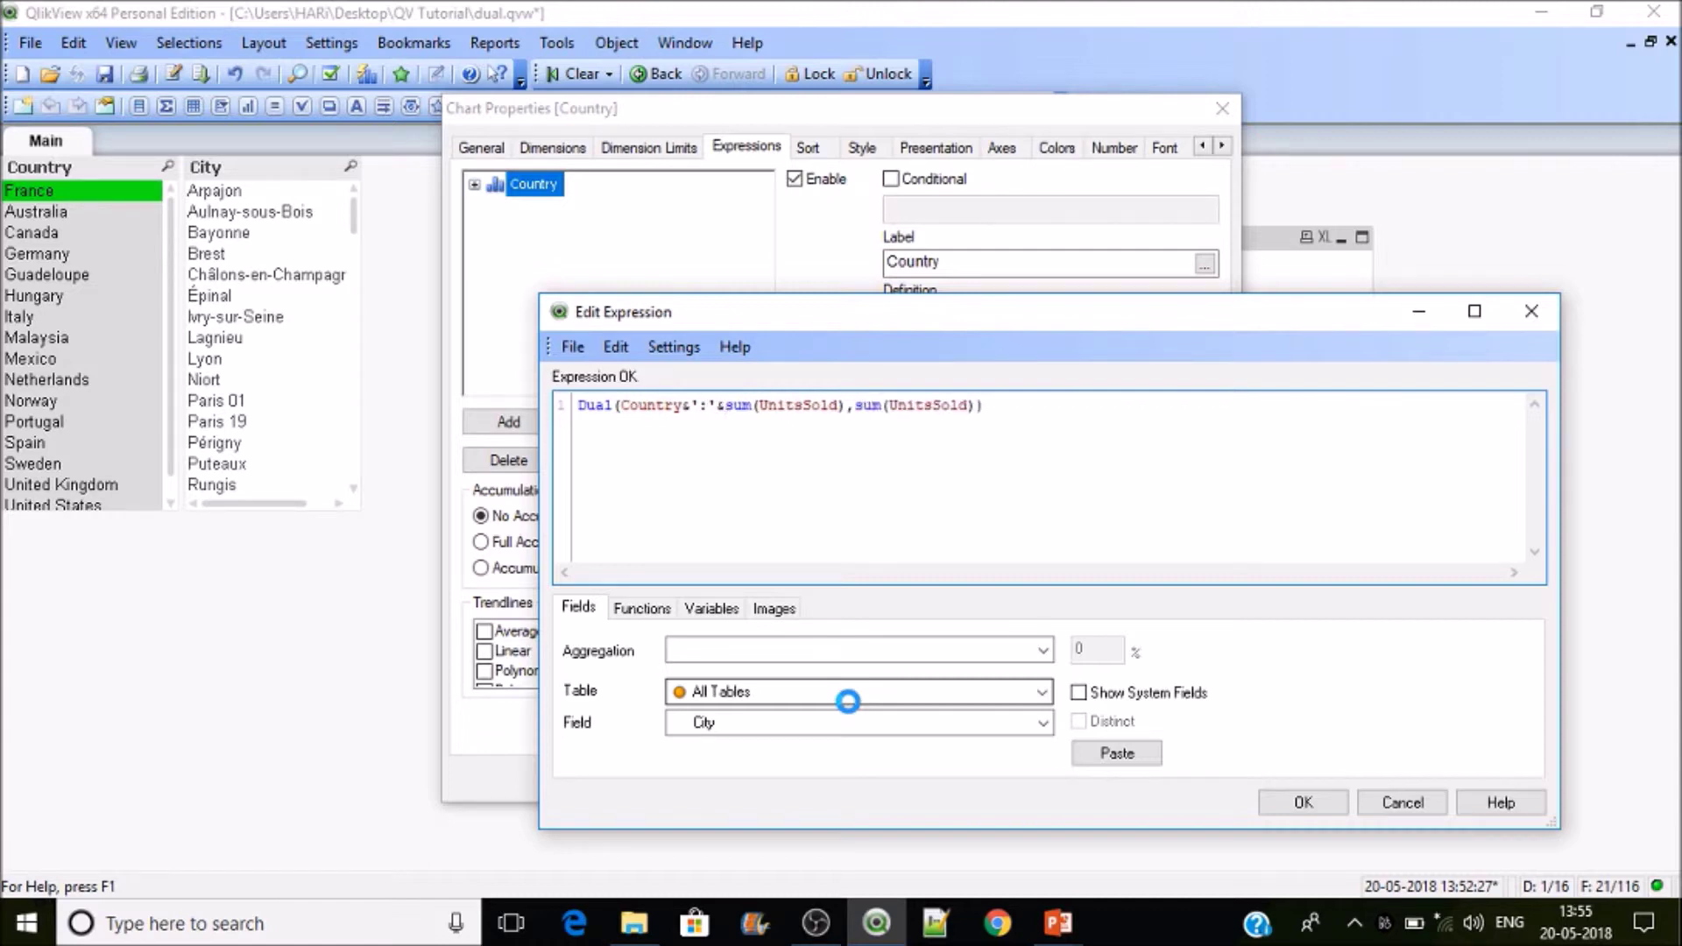
left_click(1342, 800)
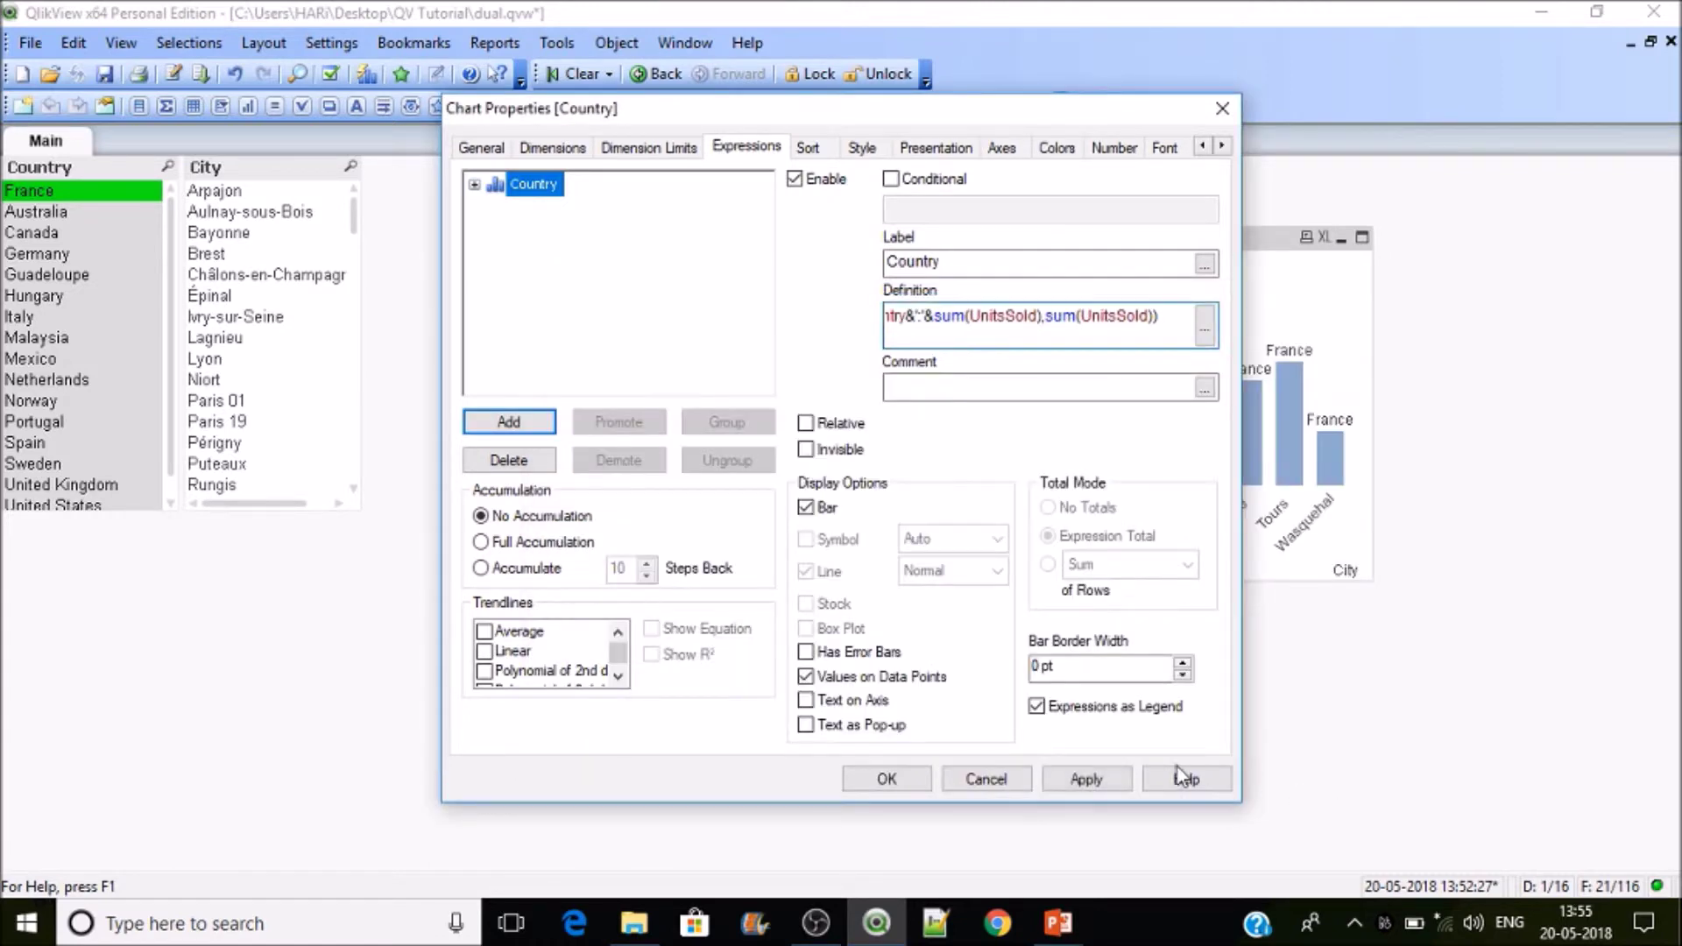
left_click(1103, 781)
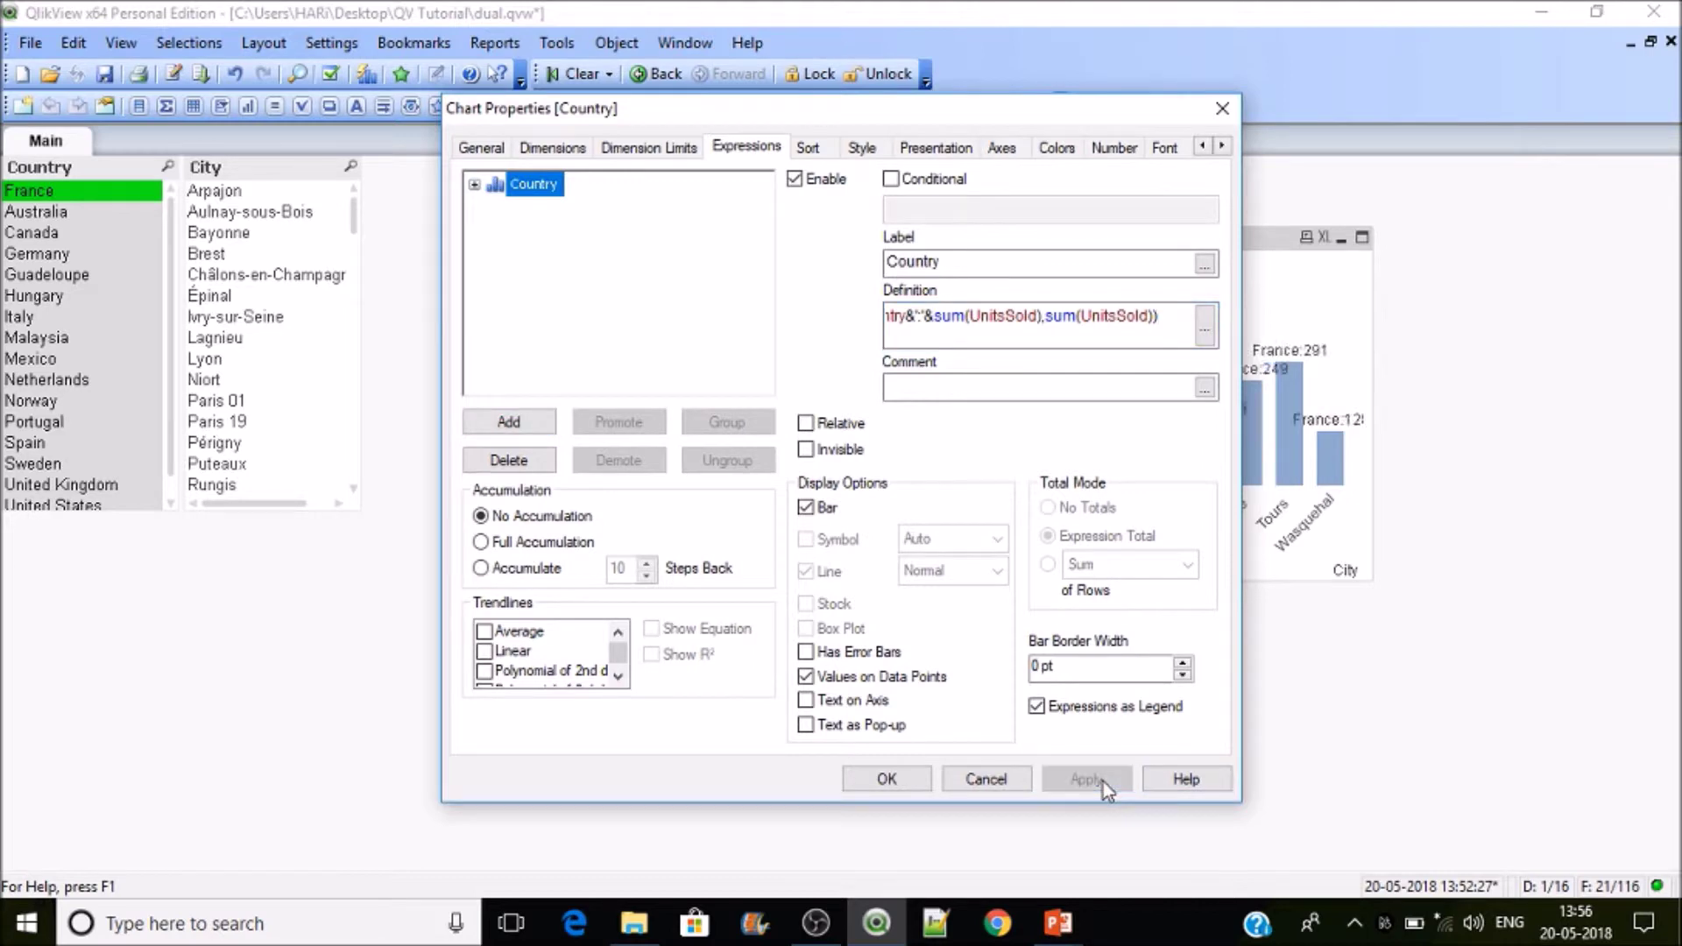
left_click(925, 779)
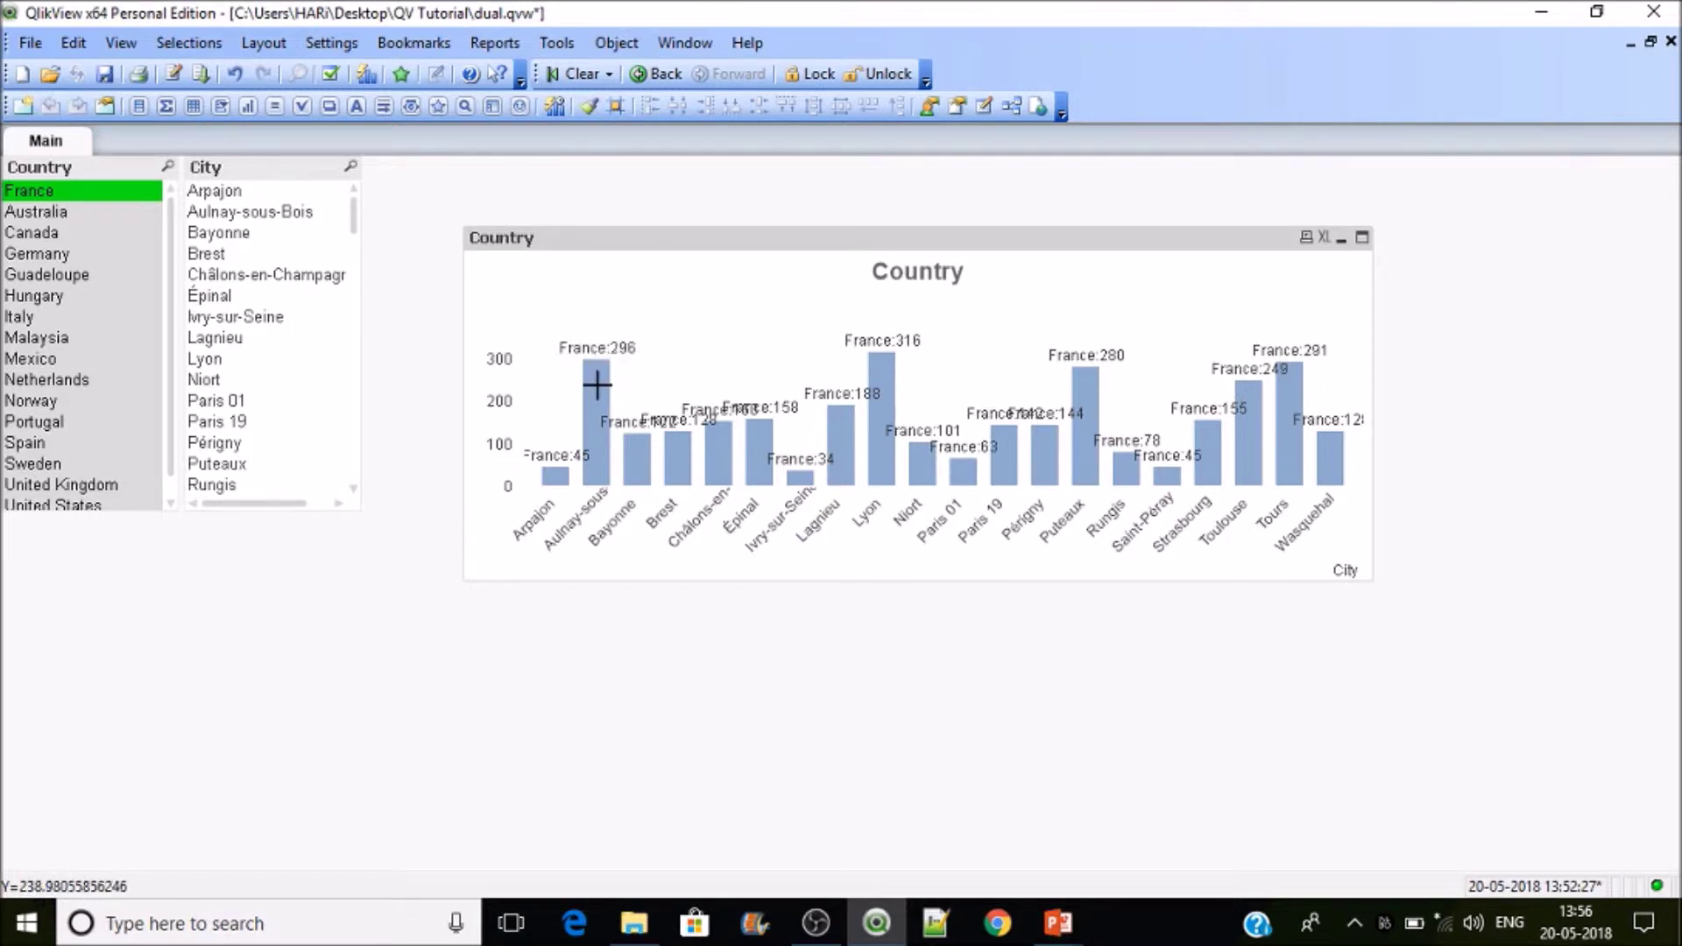
Turn off Values on Data Points for the Country chart and add a new sheet, Sheet1.
right_click(776, 301)
left_click(792, 319)
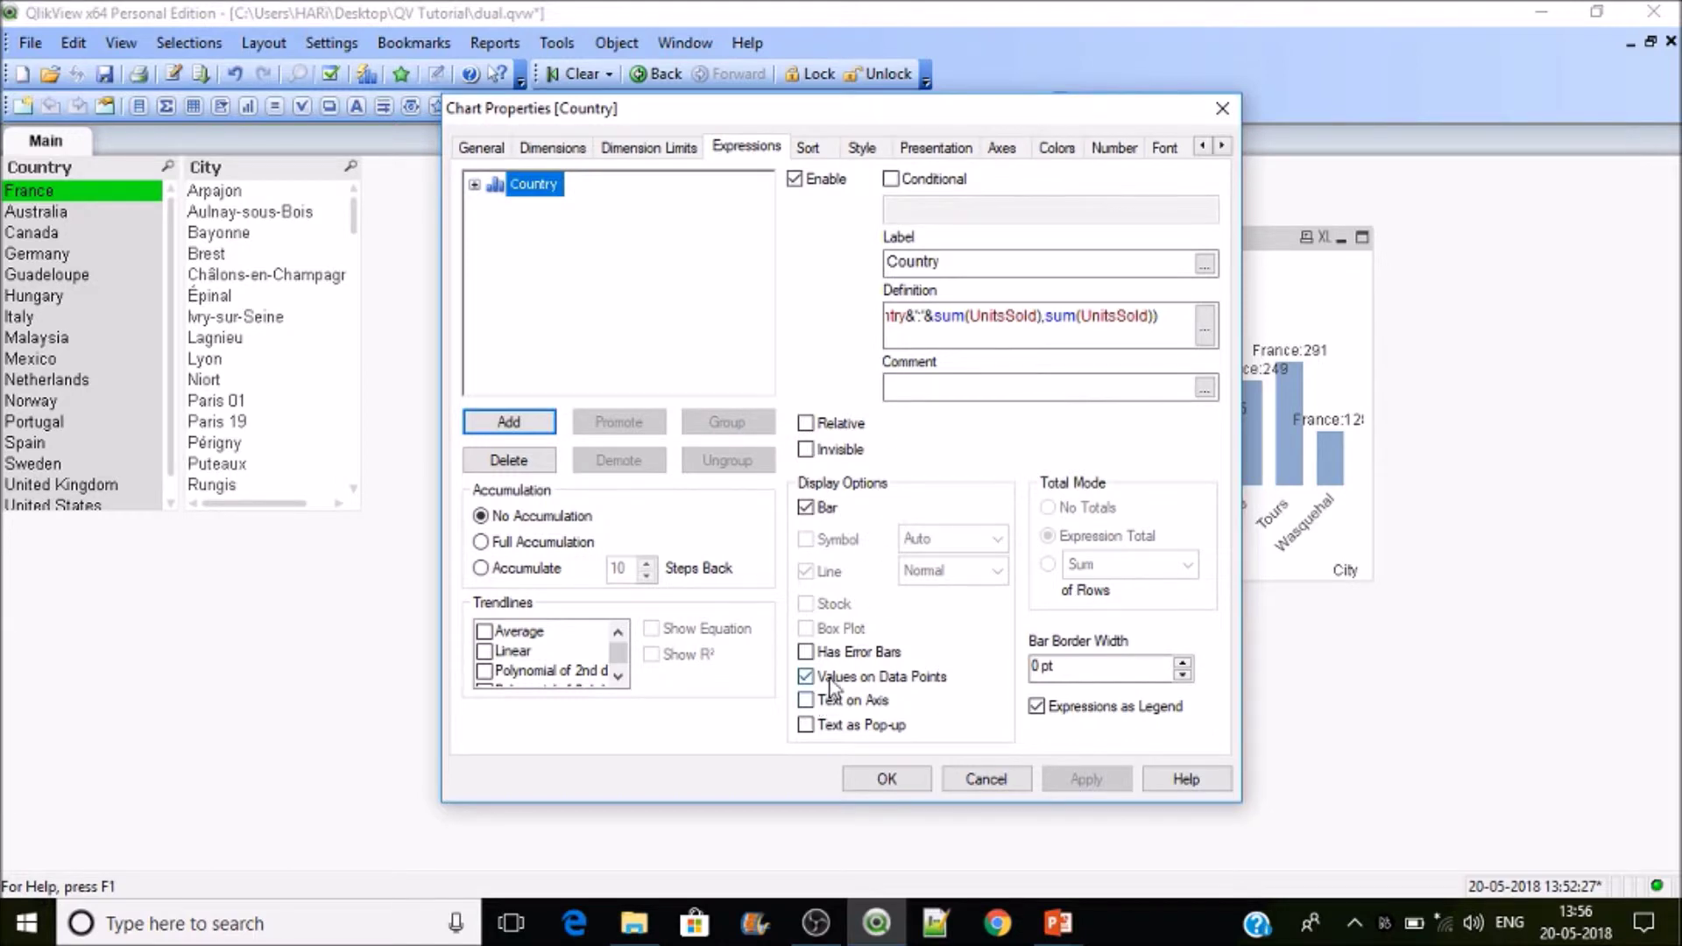
left_click(829, 680)
left_click(903, 778)
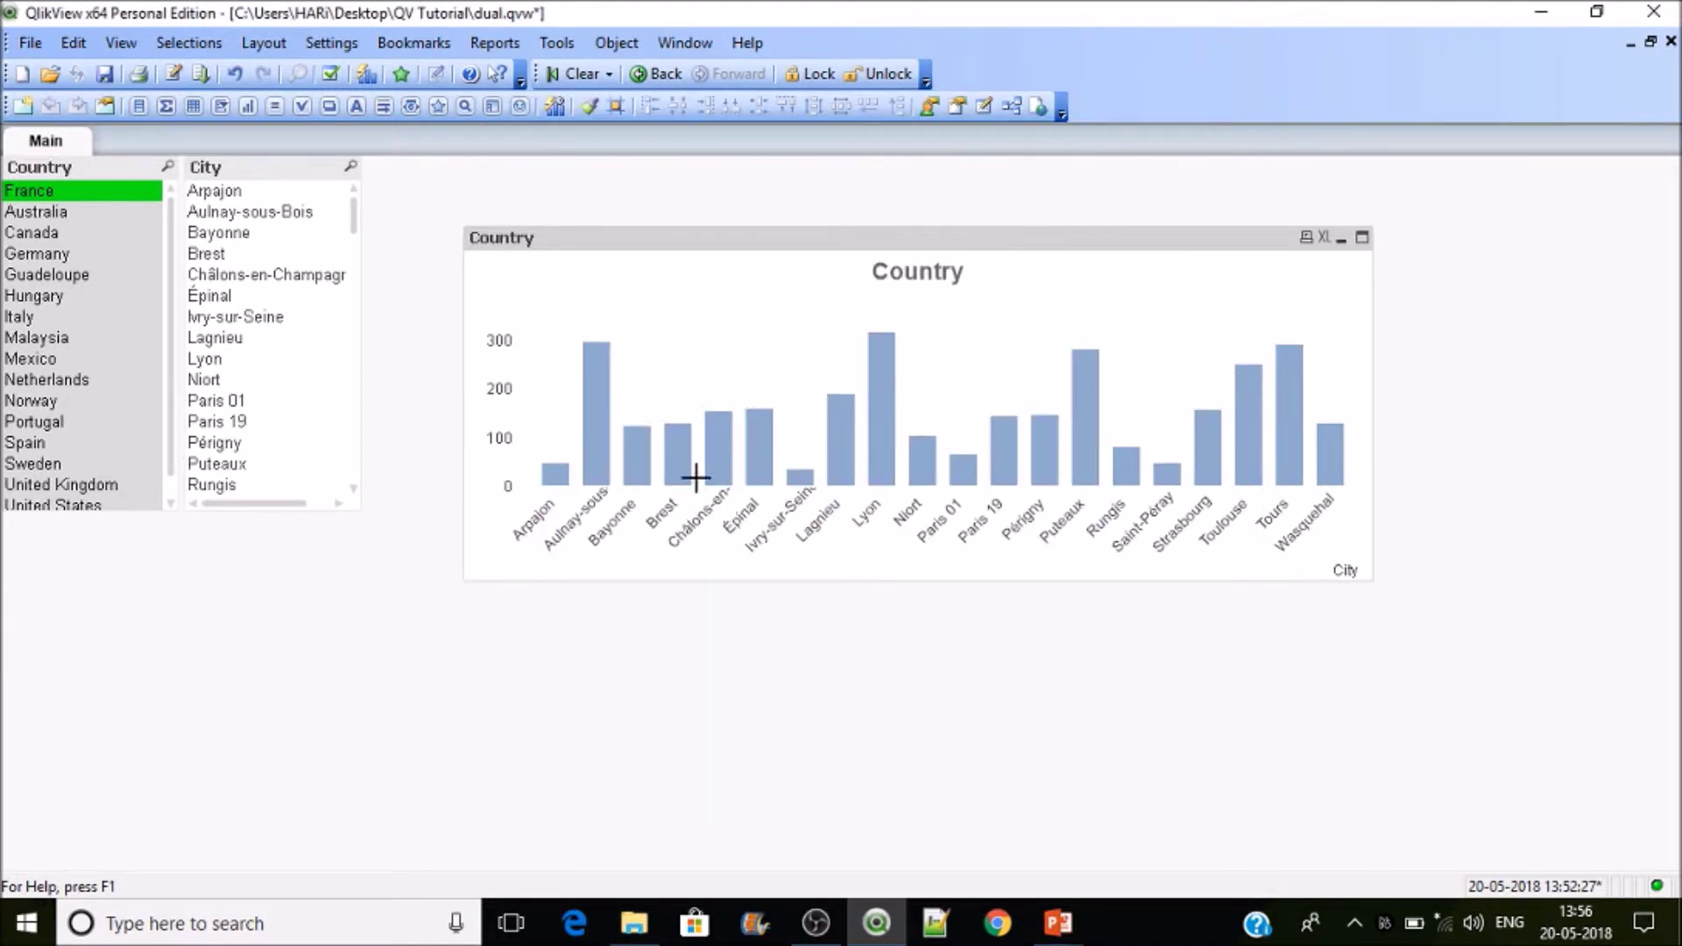
mouse_move(874, 387)
left_click(23, 106)
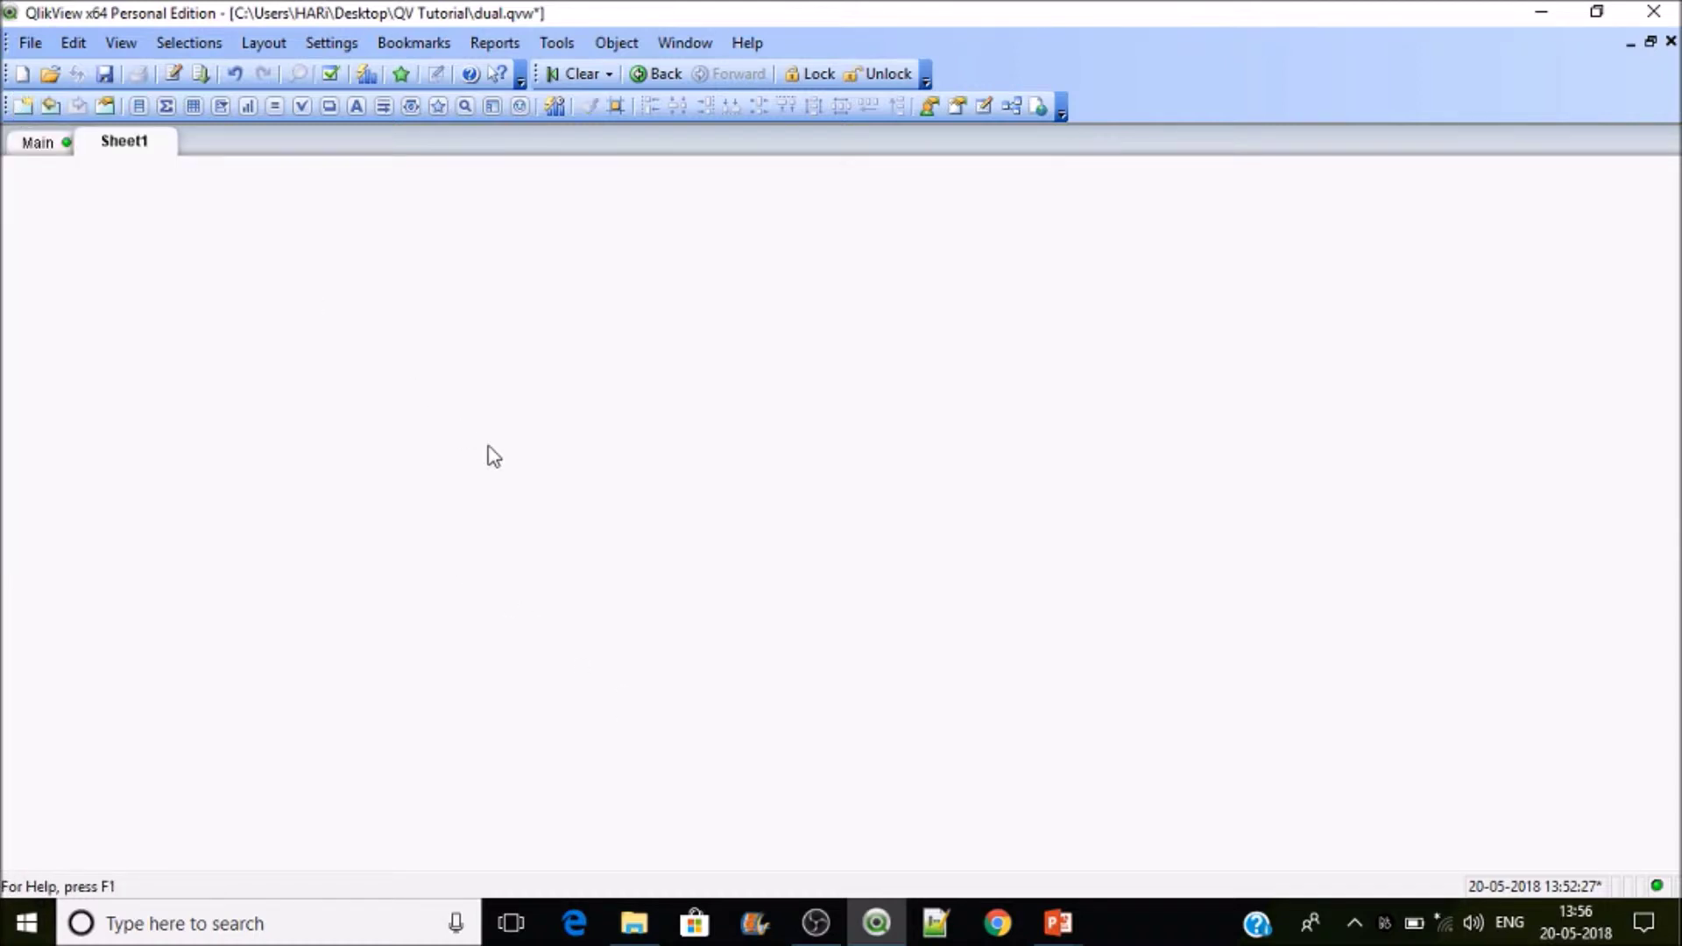
Delete the old Sales data.xlsx LOAD lines below the SET statements, then show Insert > Load Statement.
key("ctrl+e")
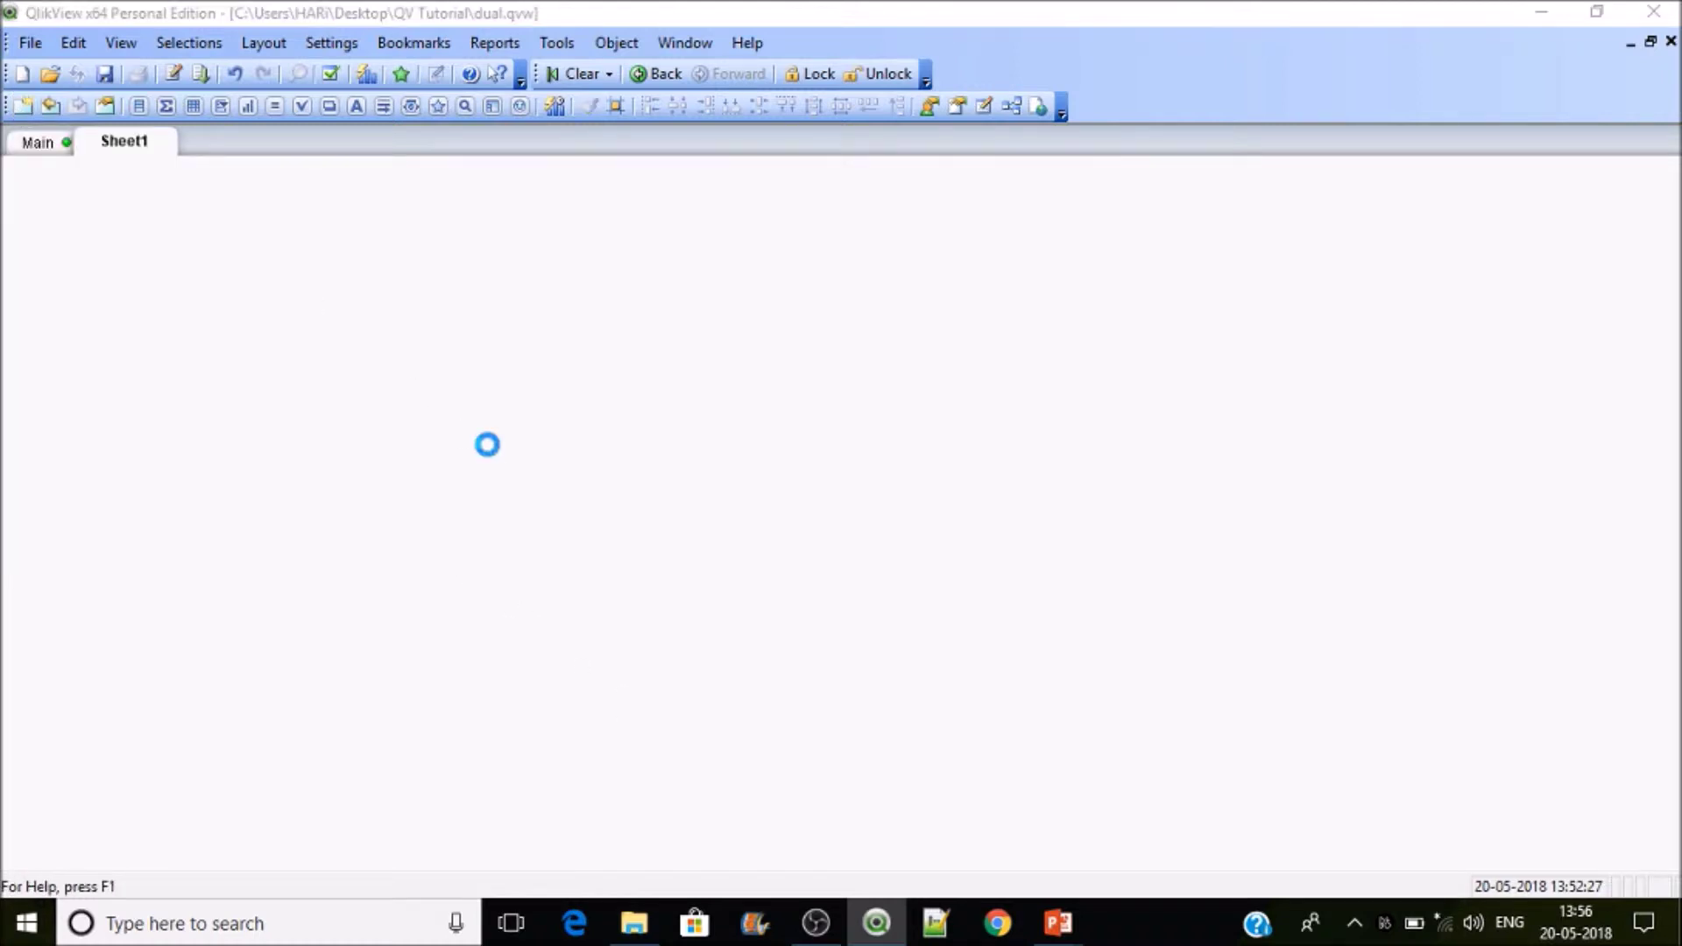
left_click_drag(195, 576, 84, 356)
key("Delete")
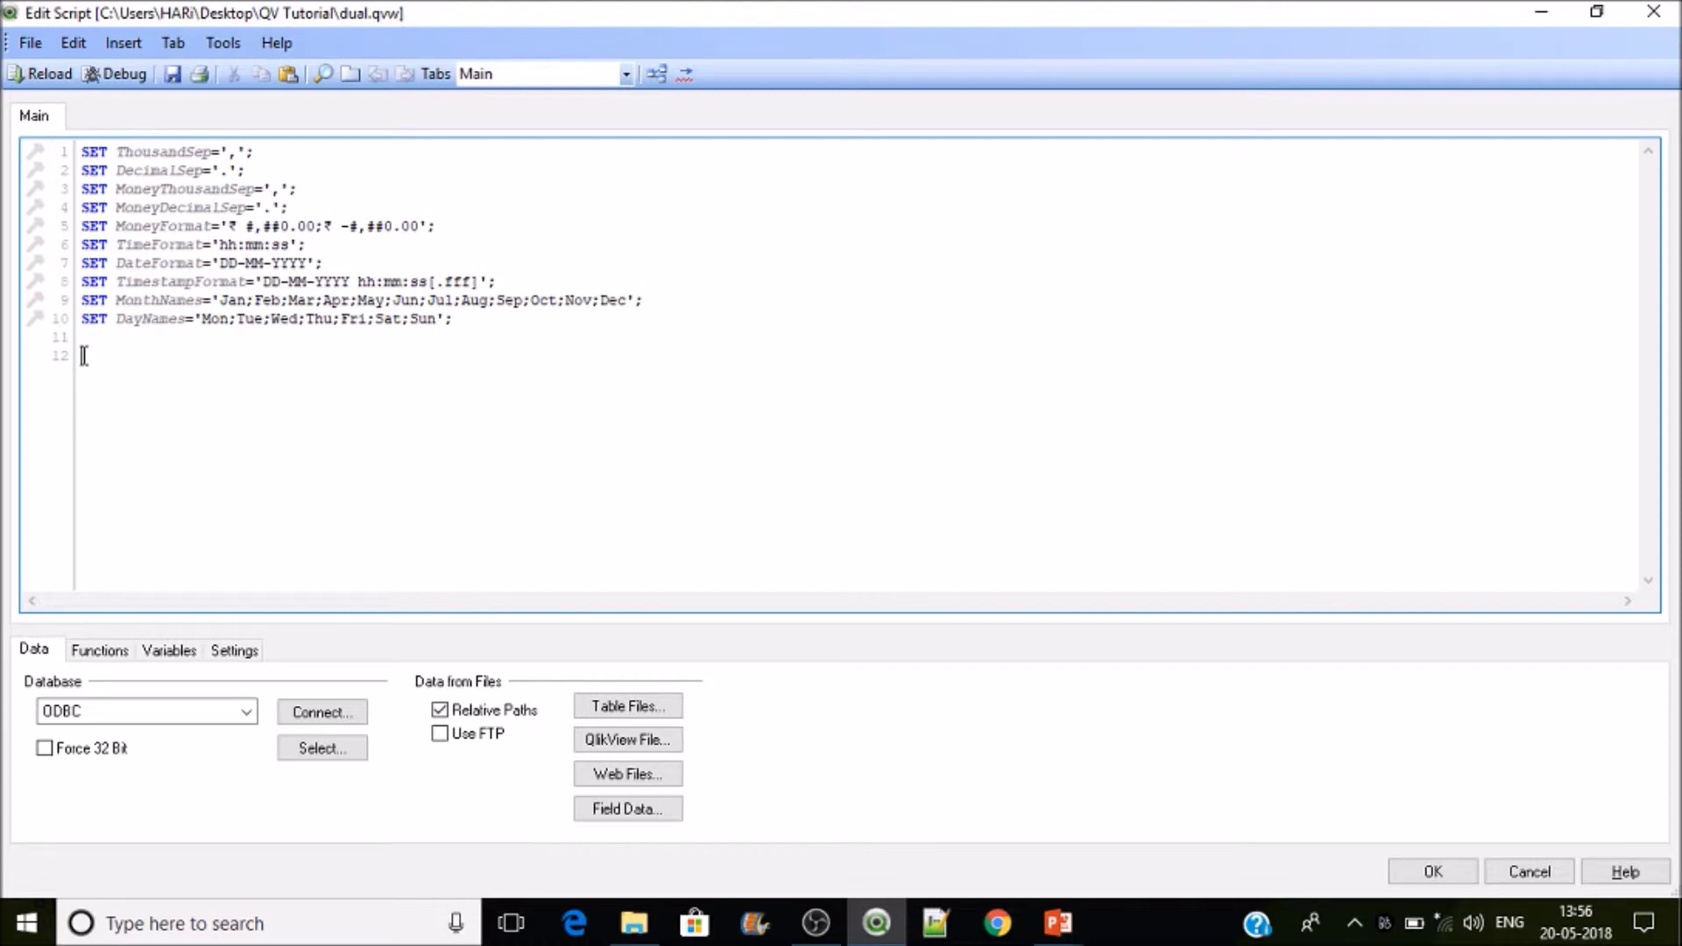
left_click(136, 43)
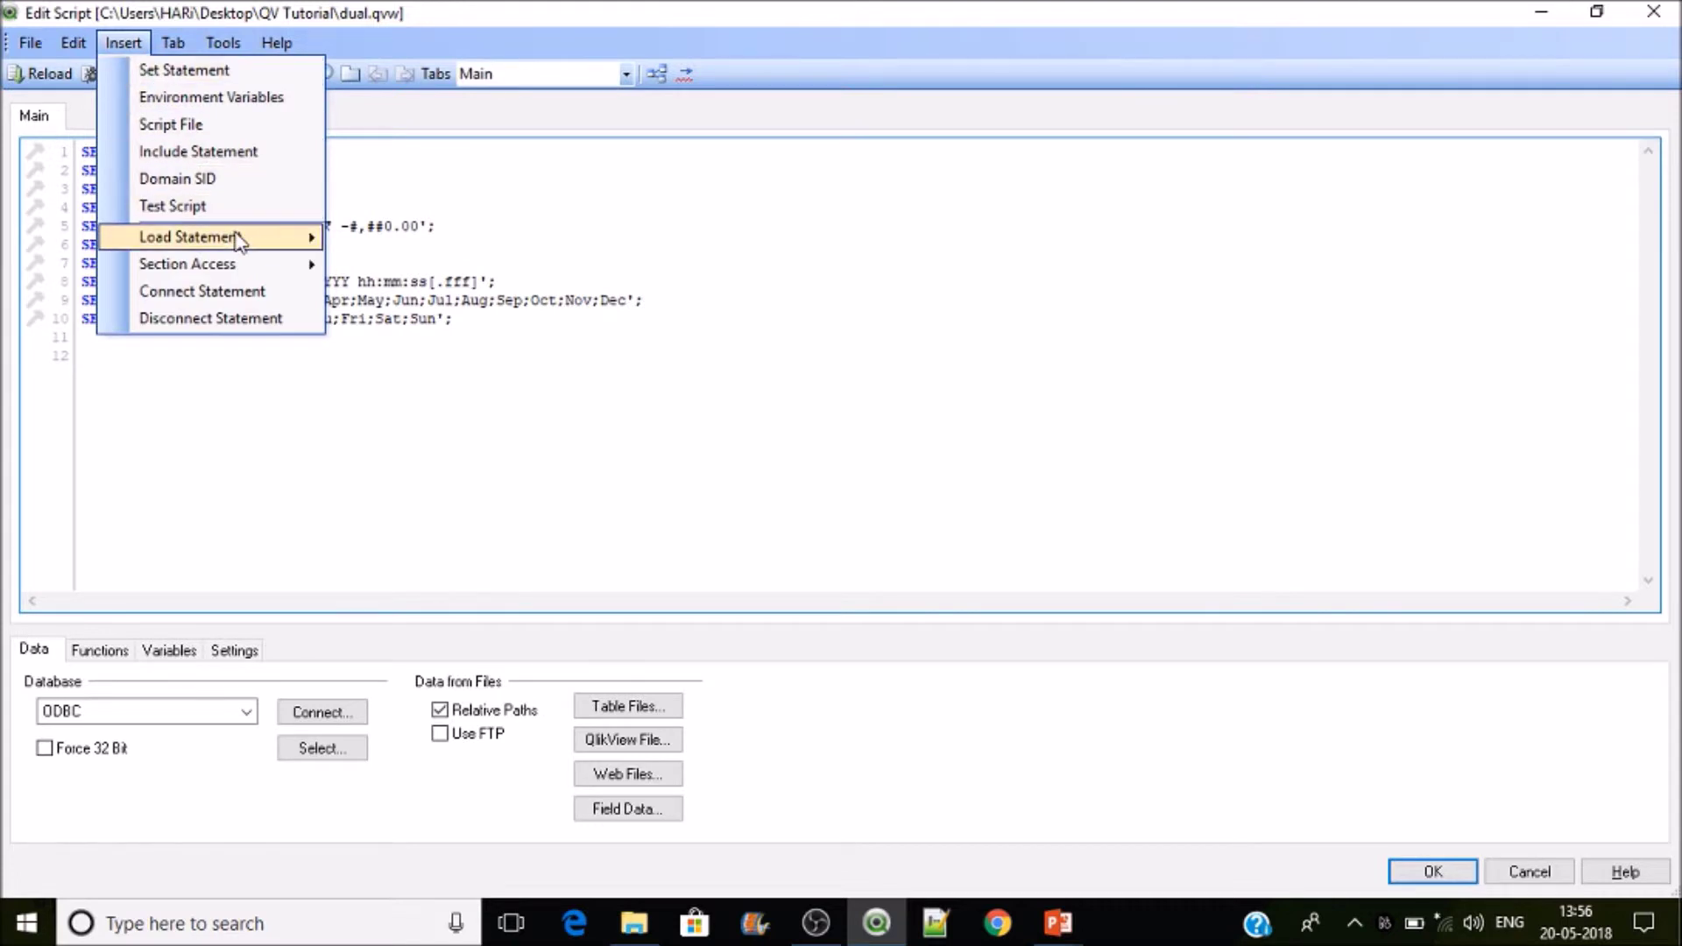
mouse_move(238, 242)
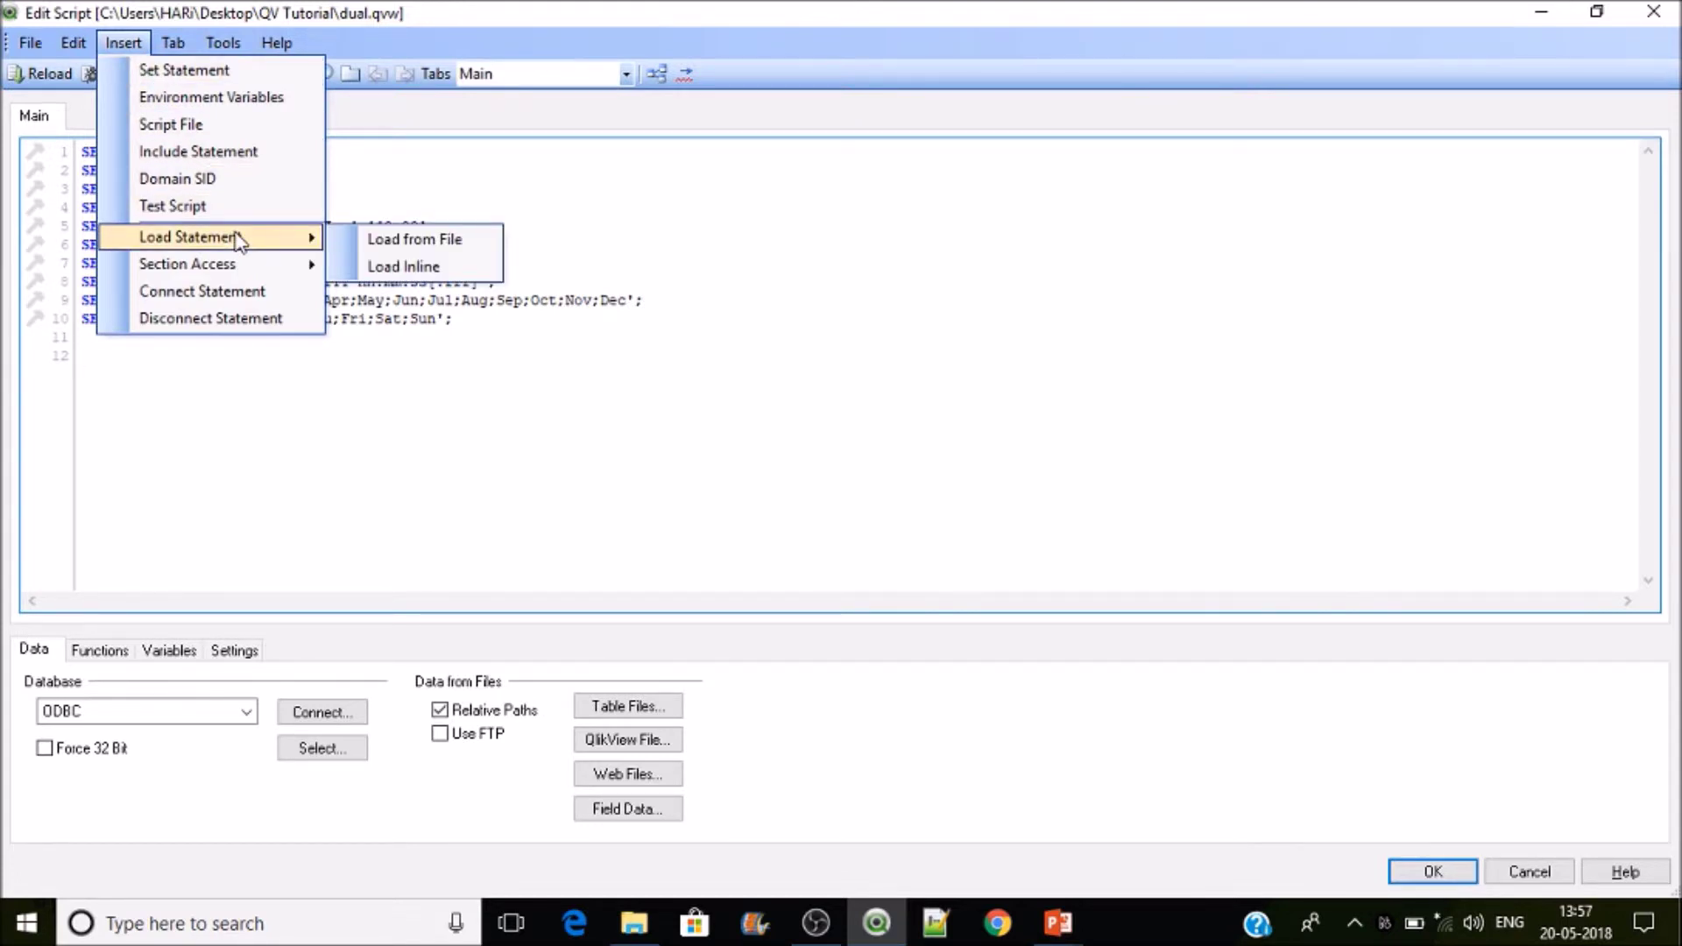
Start an inline data table and name its columns Product and Sales.
left_click(419, 270)
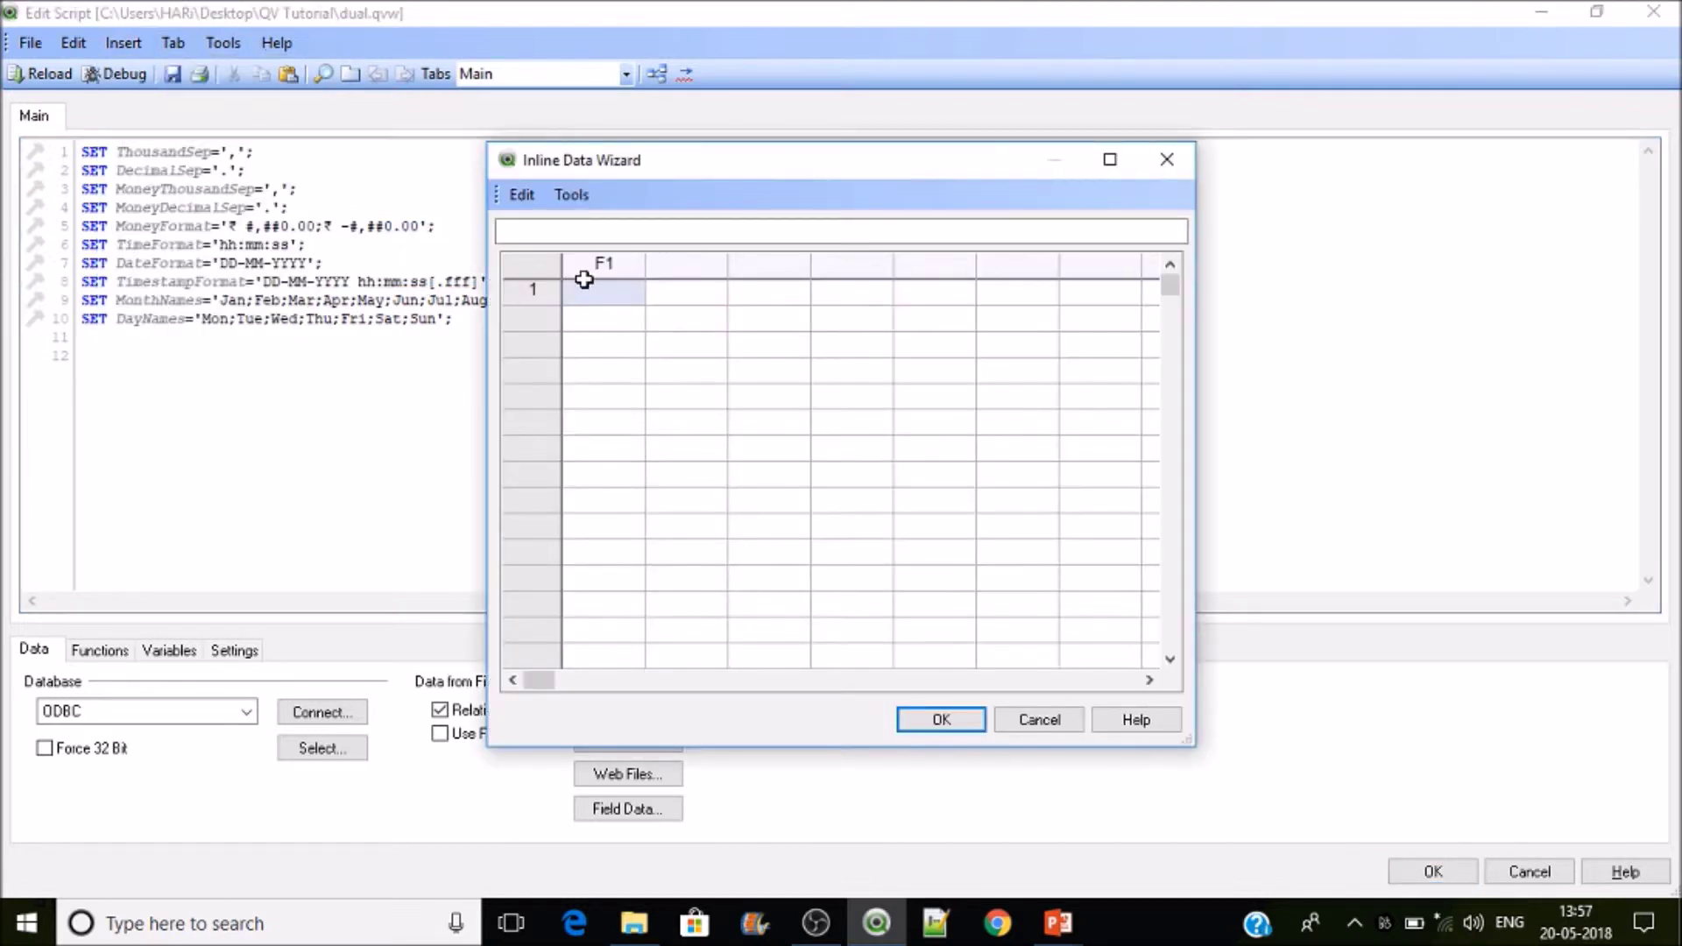
left_click(611, 260)
left_click(611, 260)
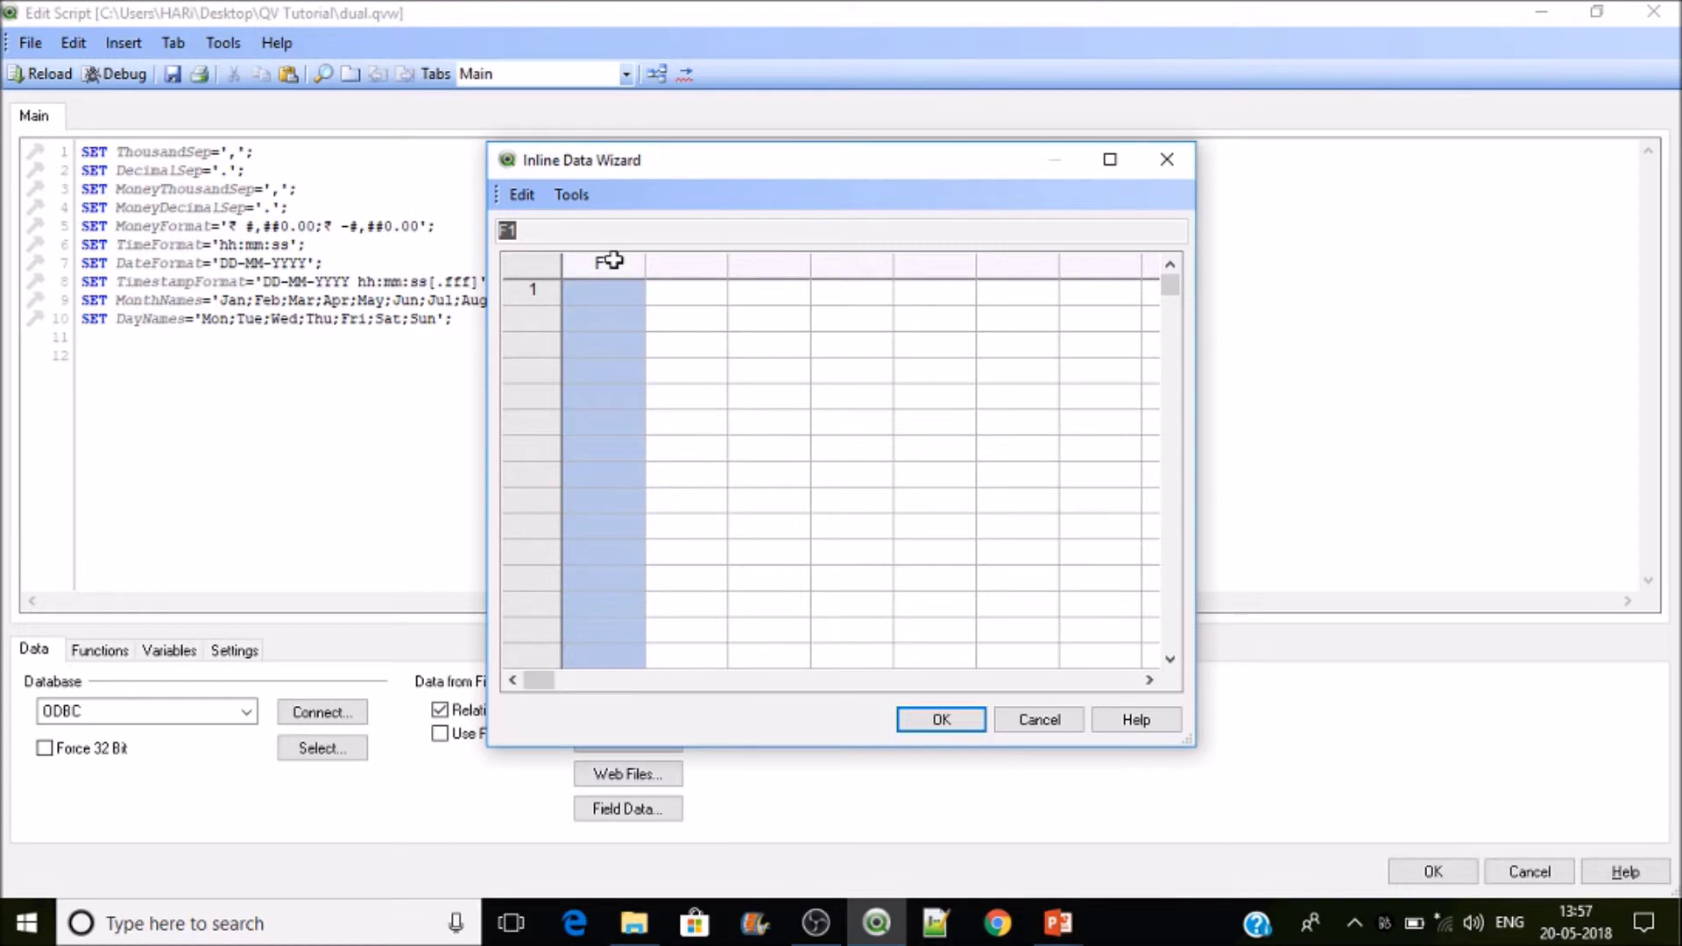
type("F1")
left_click(611, 261)
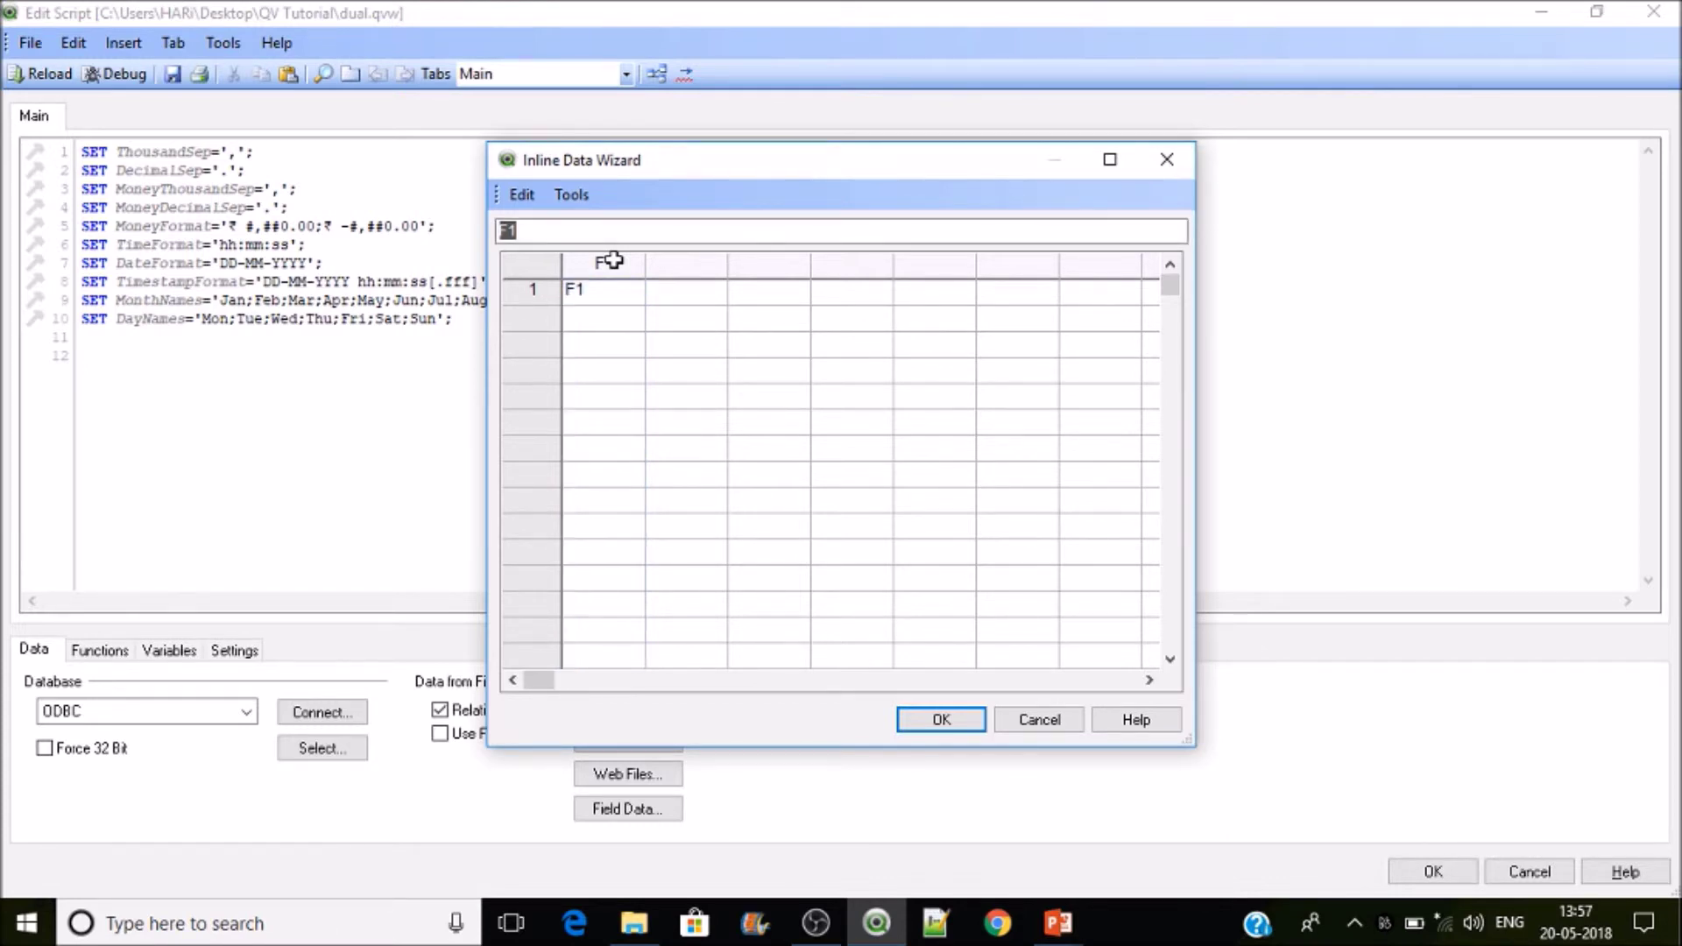
type("Product")
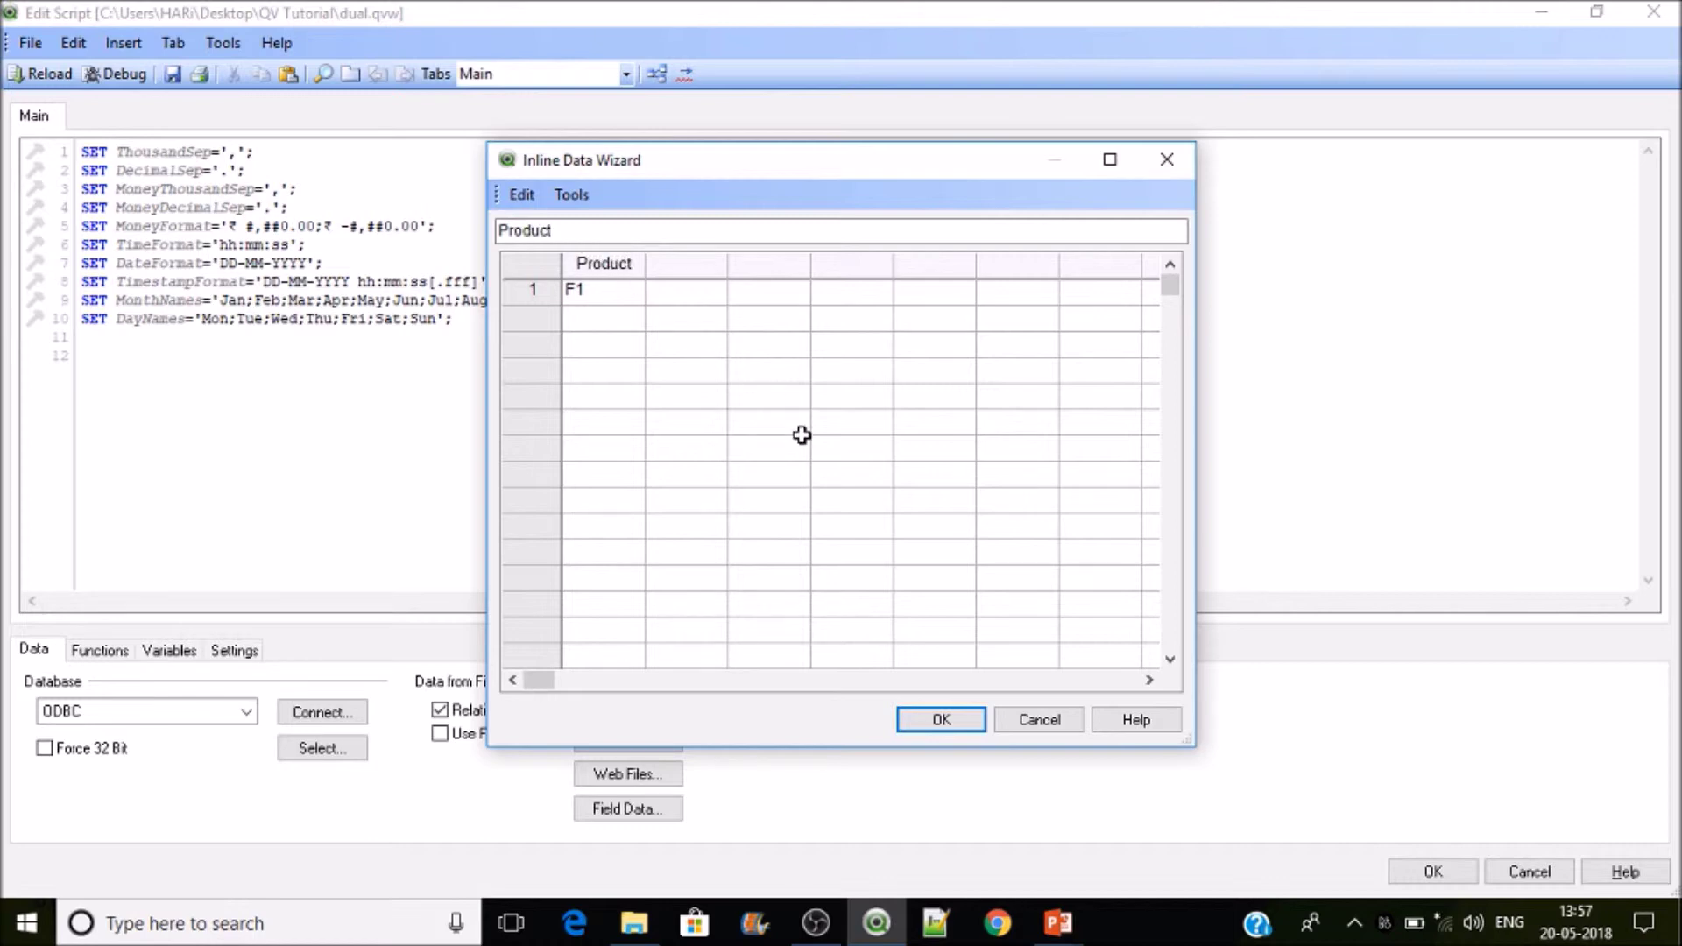
left_click(690, 262)
type("Sales")
Fill the Product column with p1, p1, p2, p2, p3, p4.
left_click(612, 287)
type("p1")
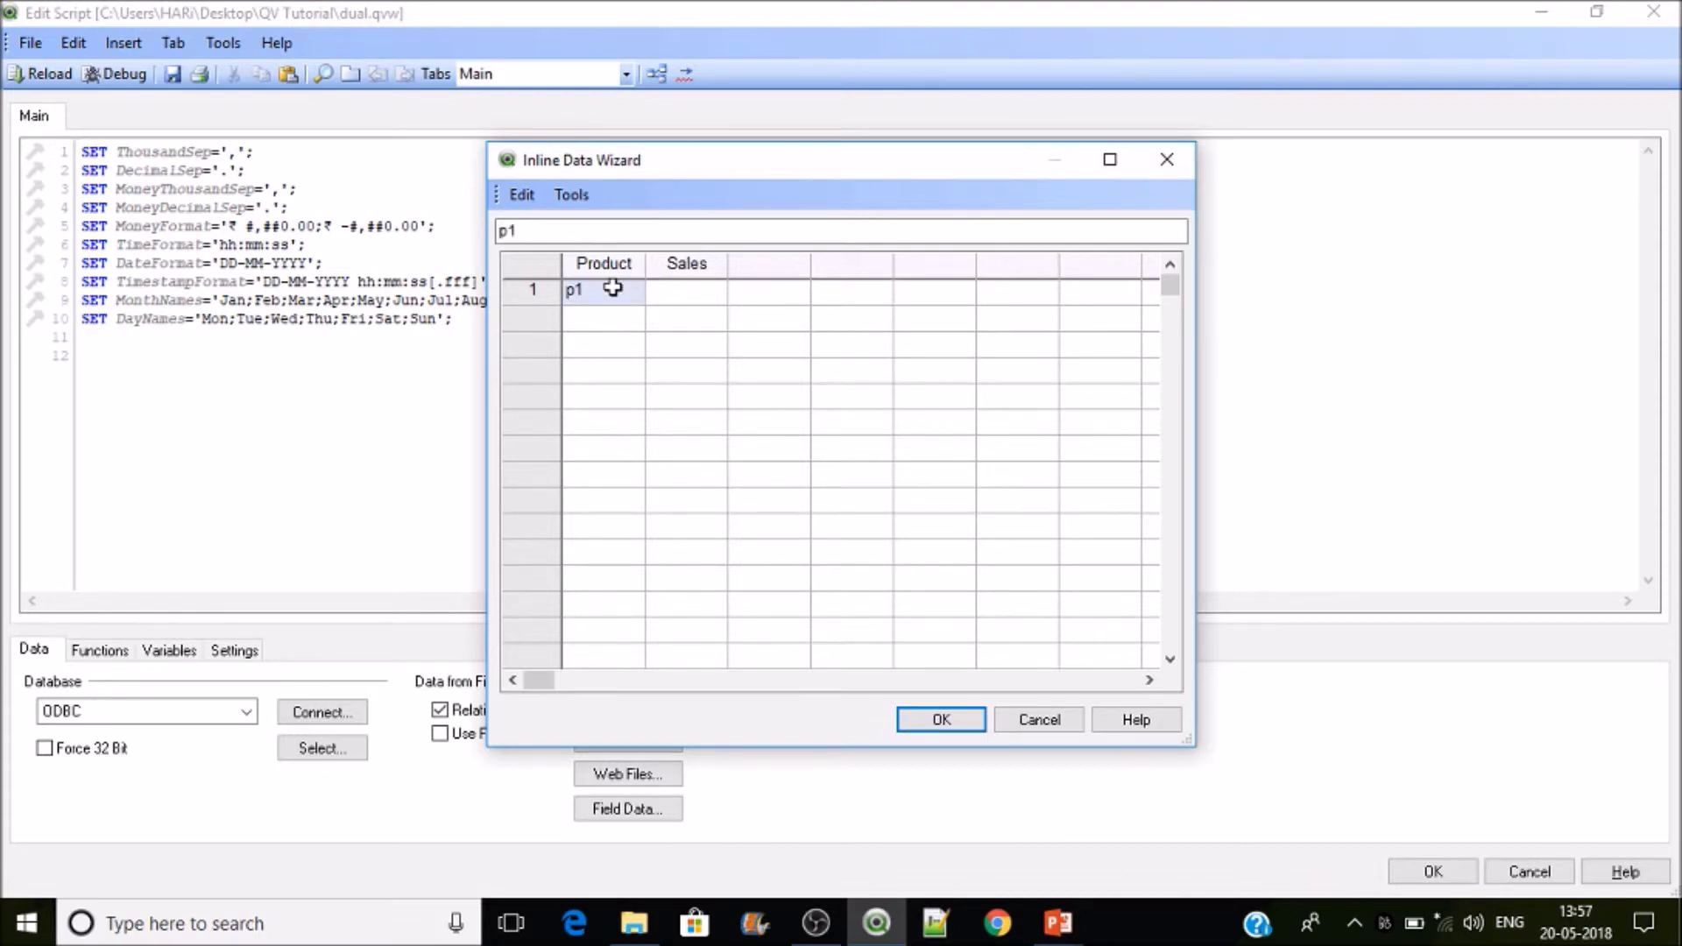
key("Tab")
key("Down")
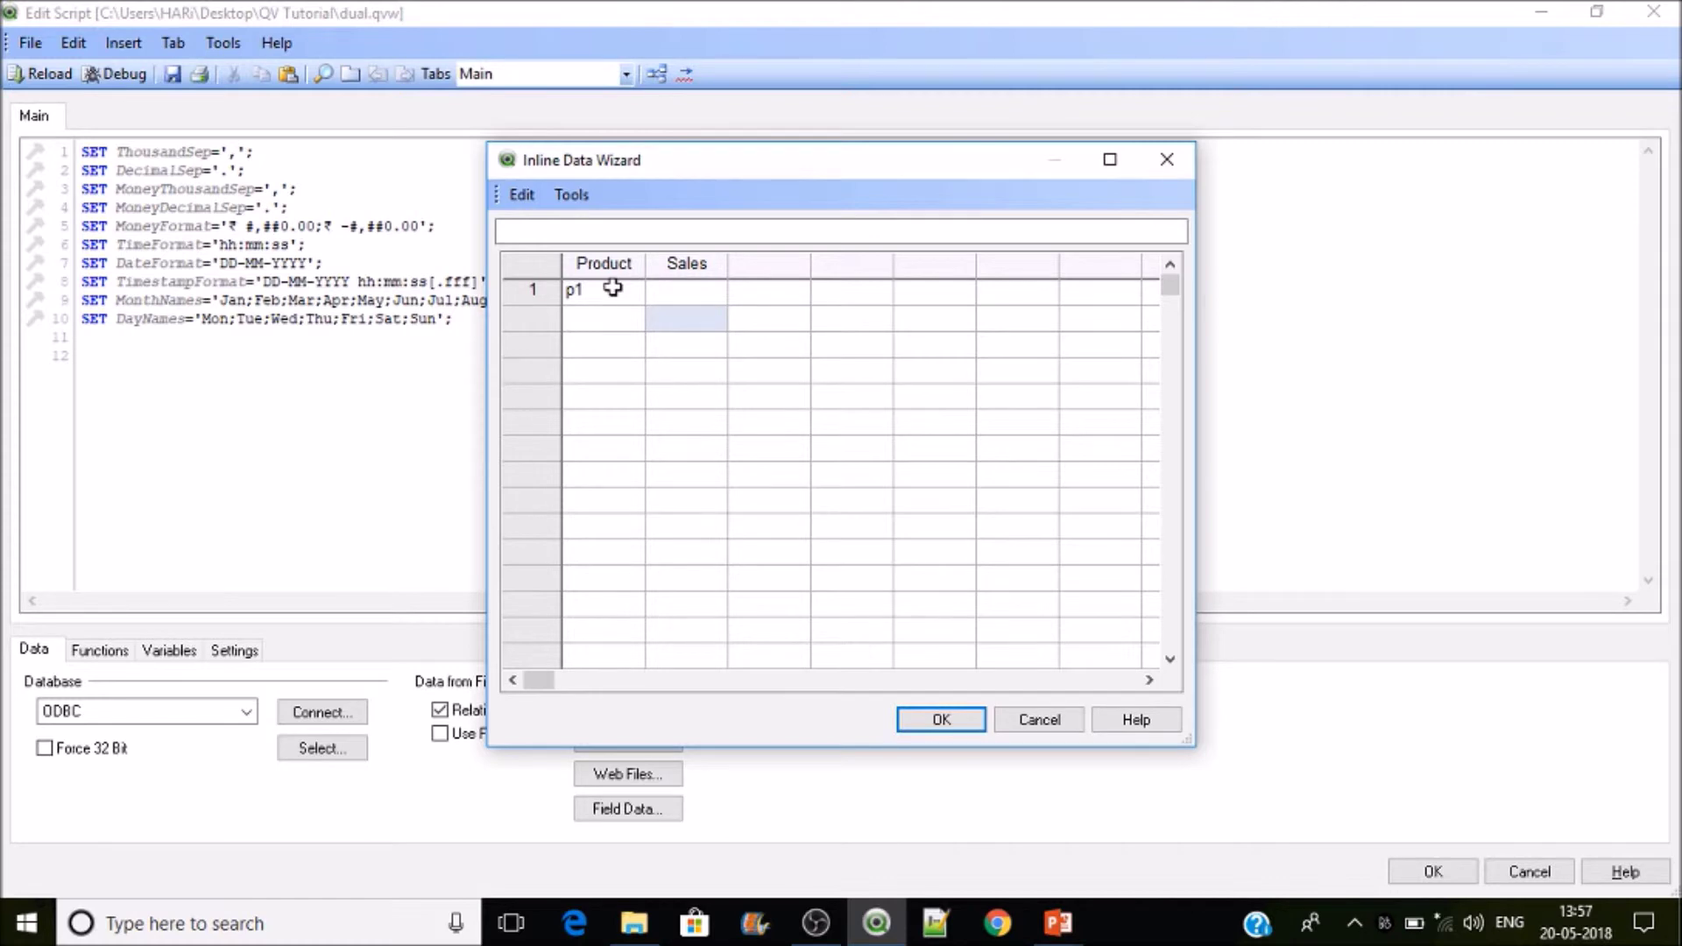
type("p")
key("BackSpace")
left_click(596, 314)
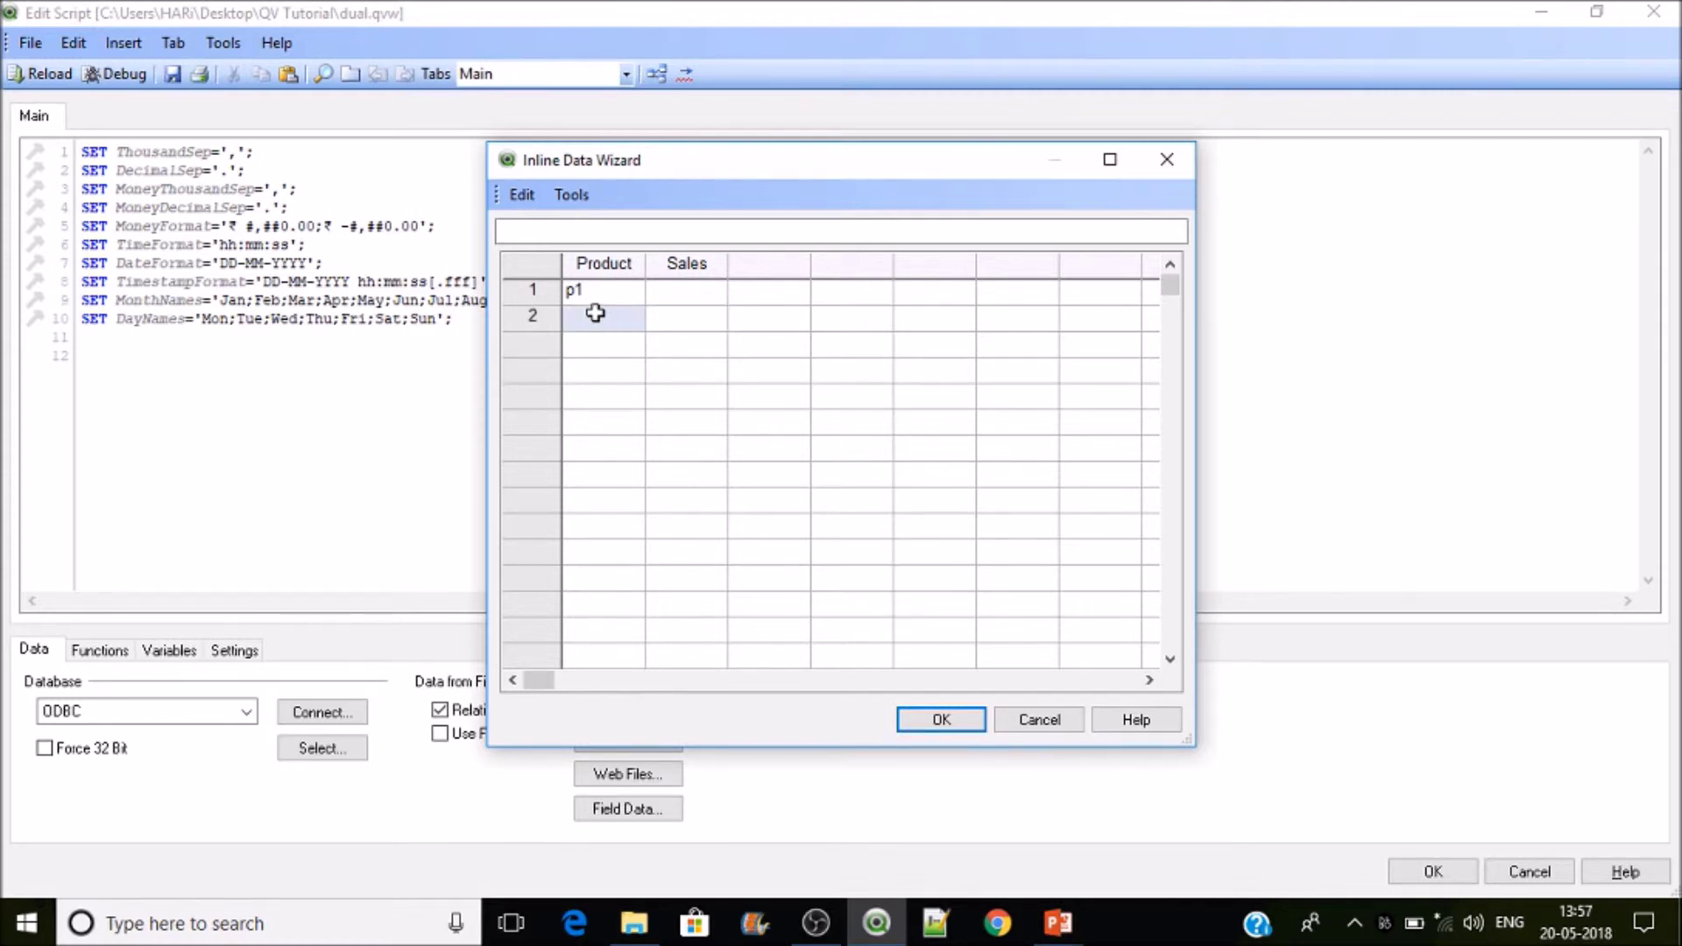
type("p1")
type(";p2")
key("ctrl+a")
key("Delete")
type("p1")
key("Return")
type("p2")
key("Return")
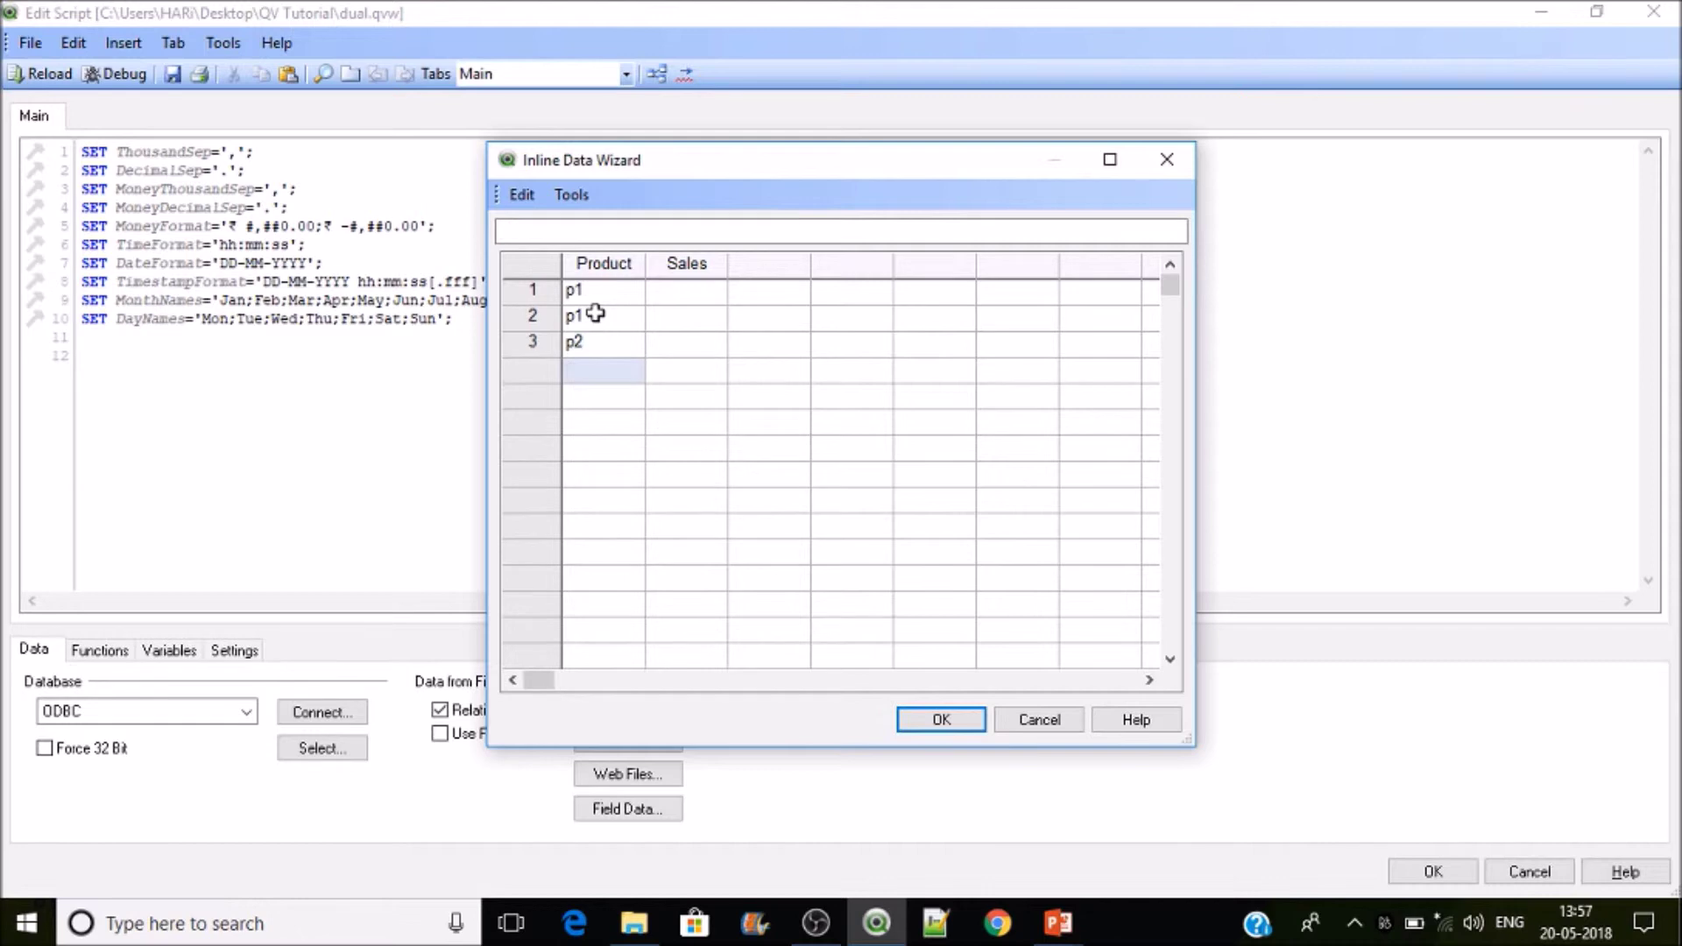
type("p2")
key("Return")
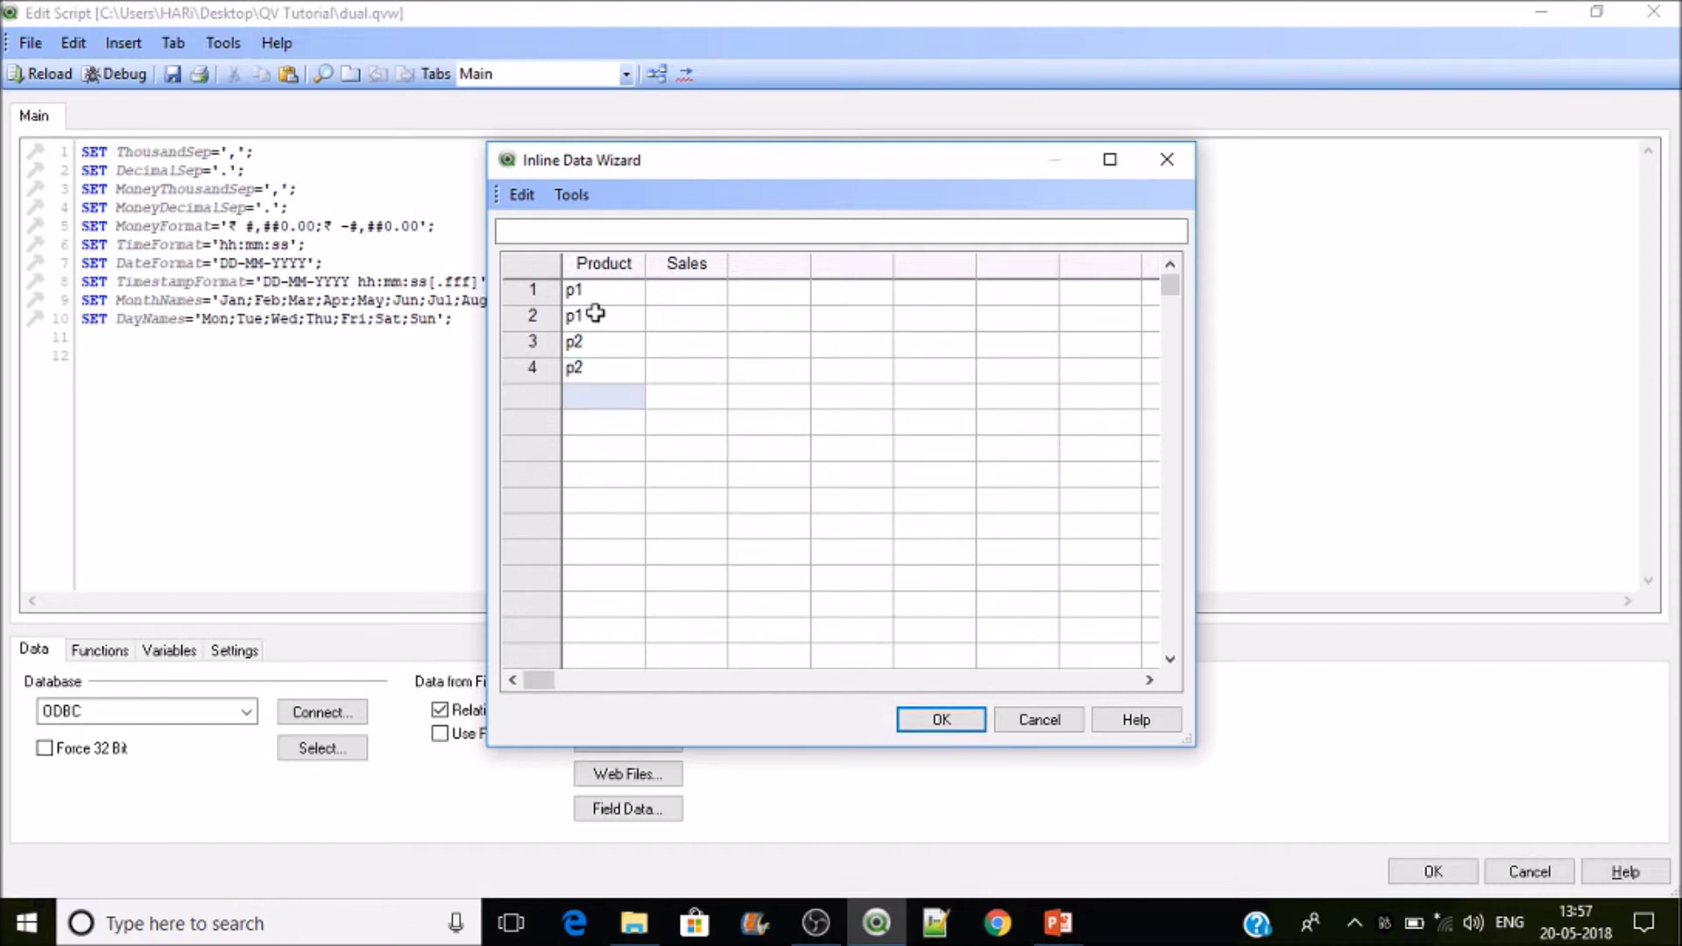
type("p3")
key("Return")
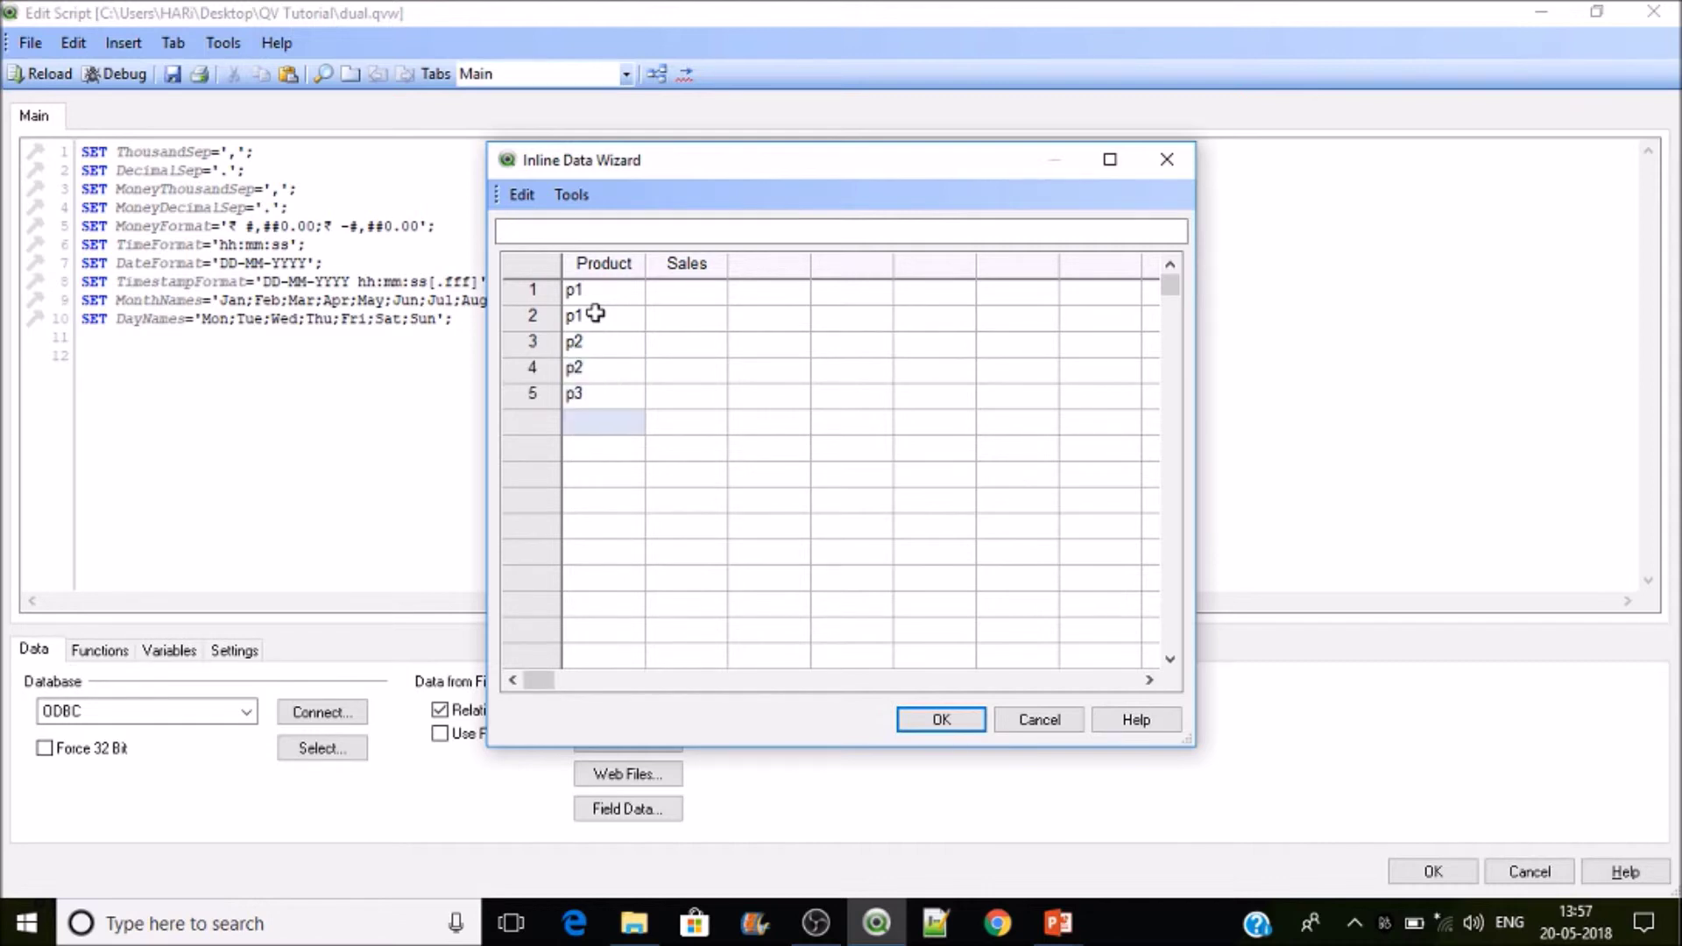
type("p4")
Fill the Sales column with 2, 3, 8, 6, 4, 1 and insert the table into the script.
left_click(699, 295)
type("2")
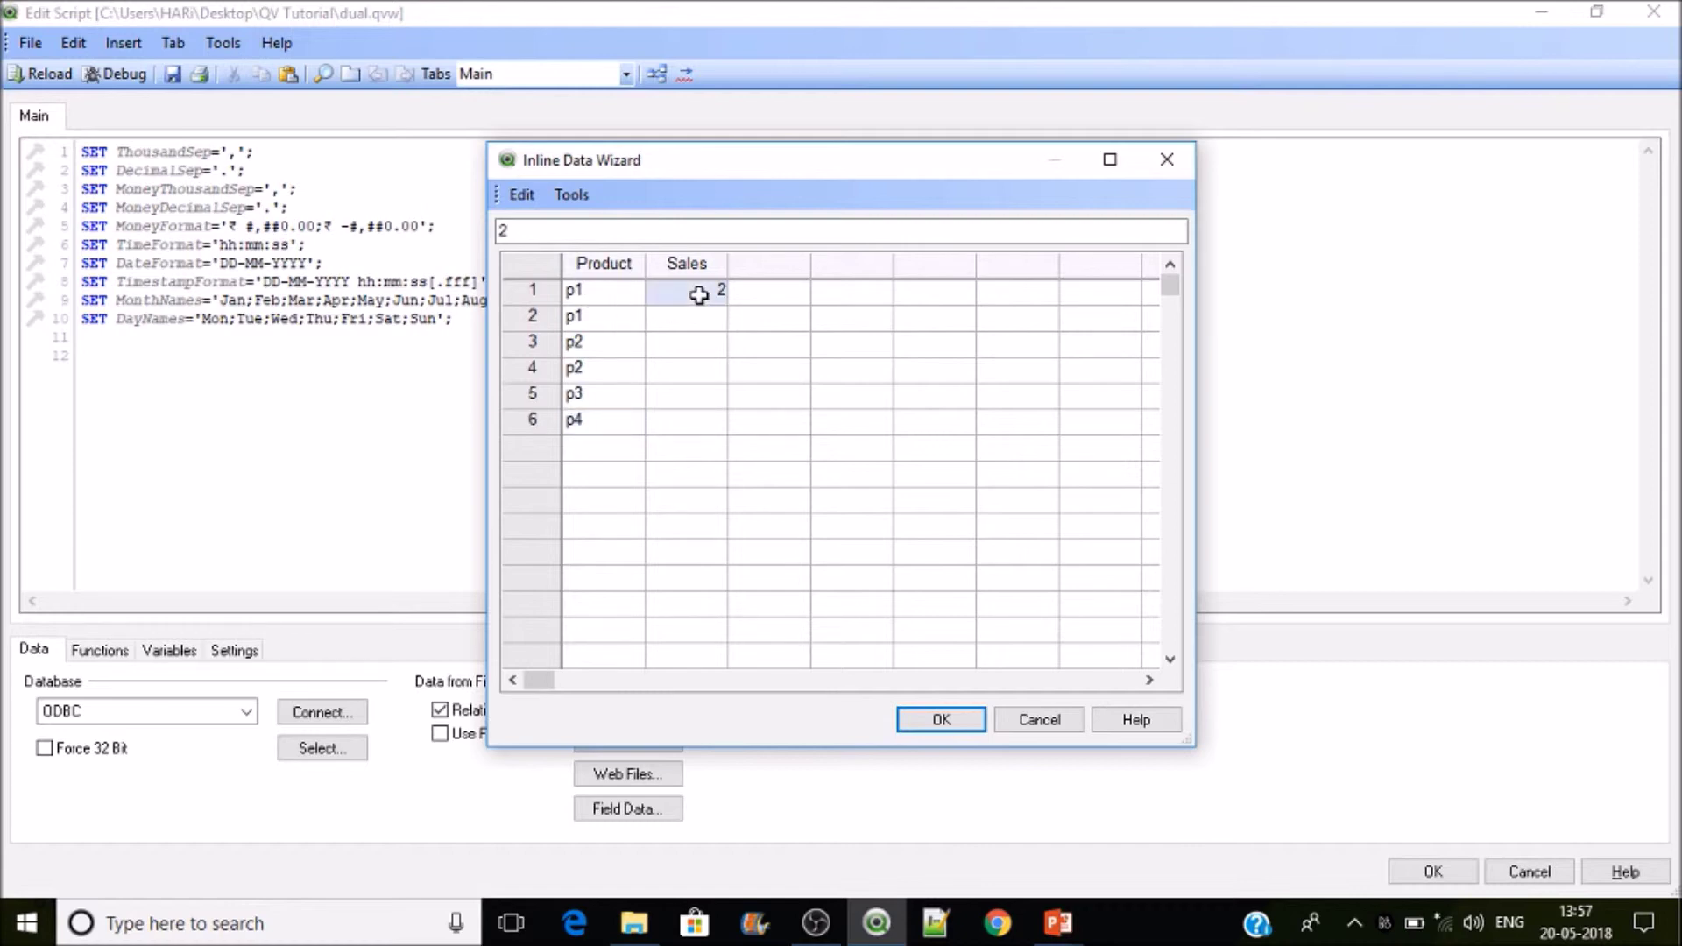
key("Return")
type("3")
key("Return")
type("8")
key("Return")
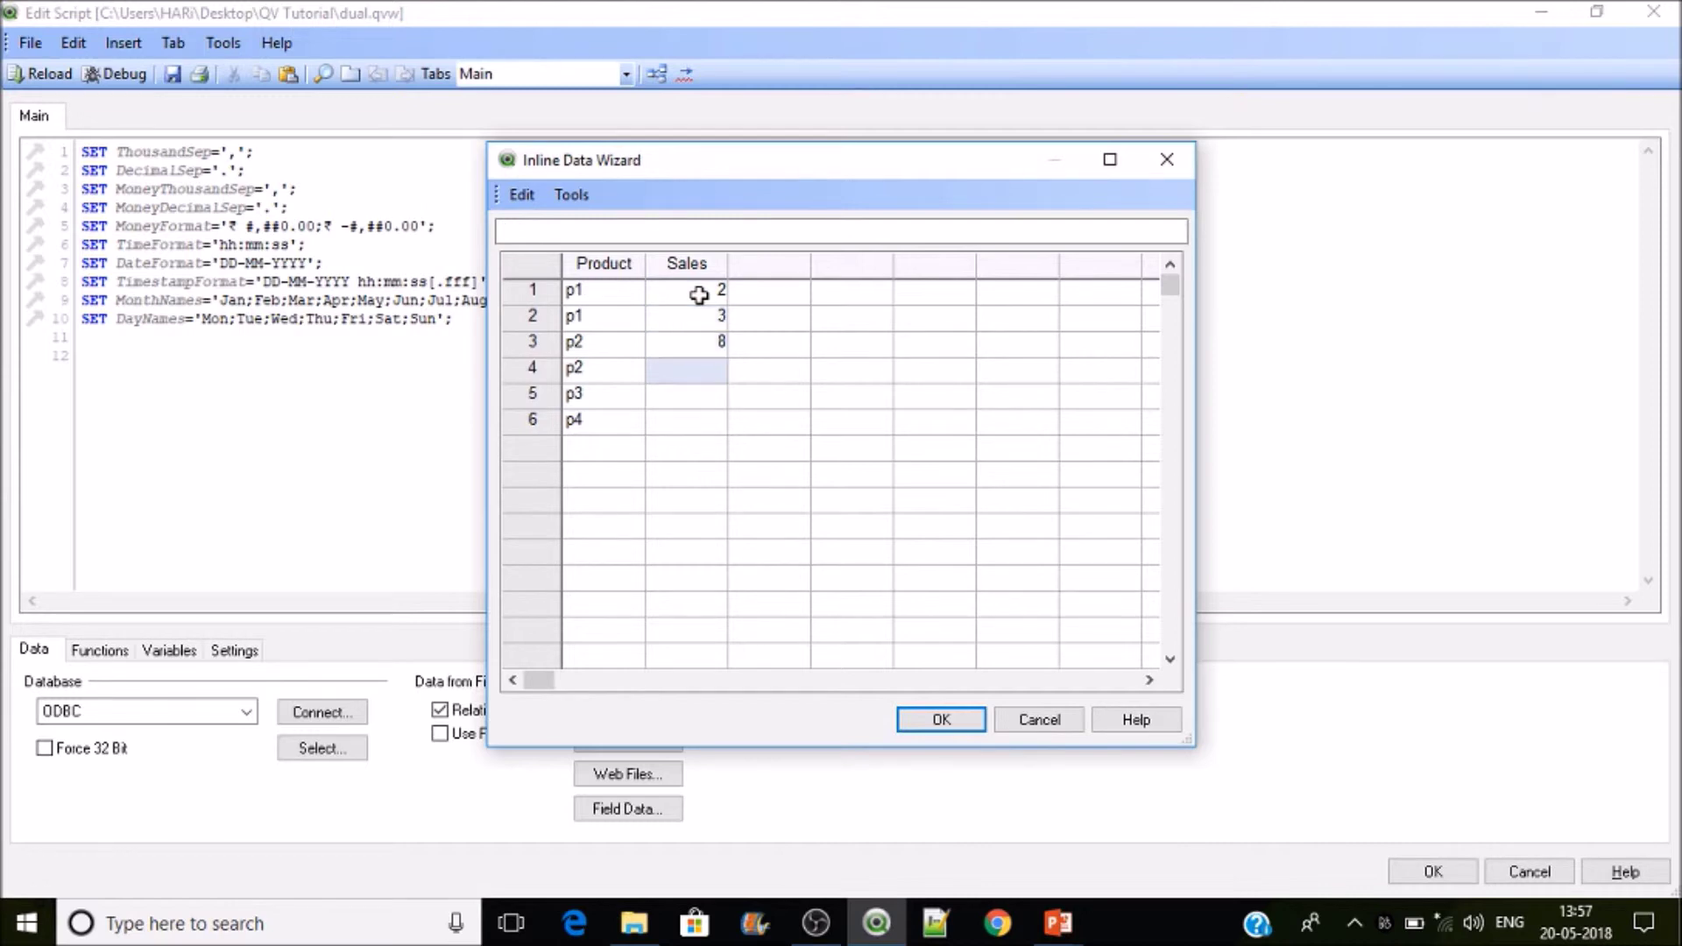
type("6")
key("Return")
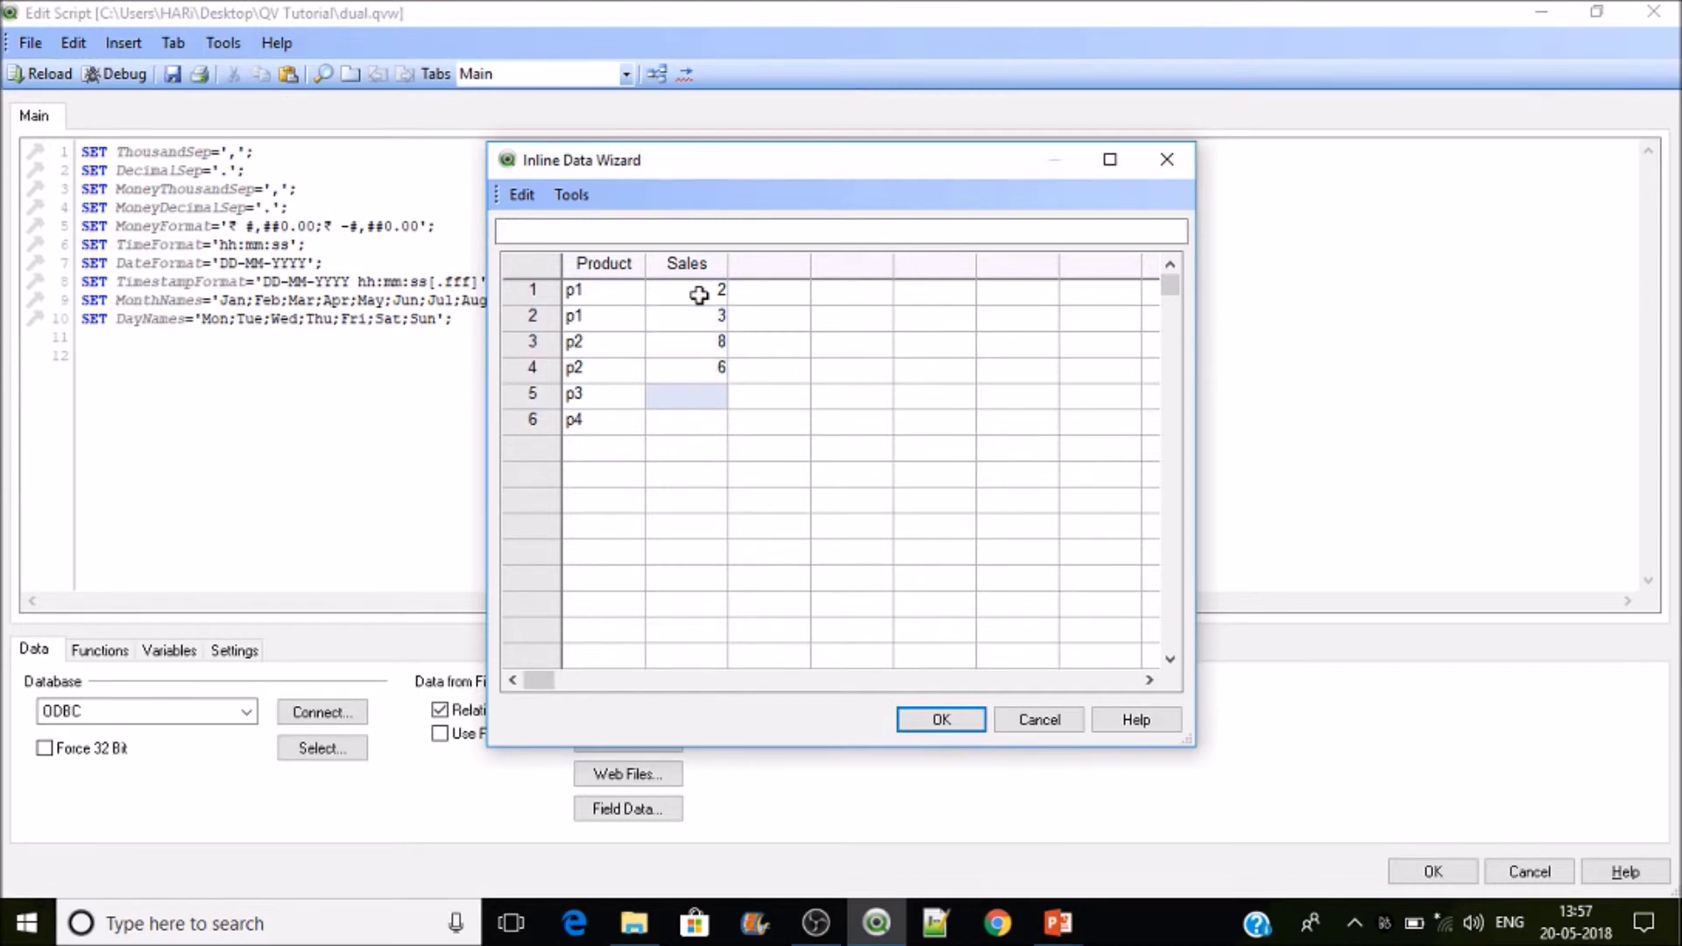
type("4")
key("Return")
type("1")
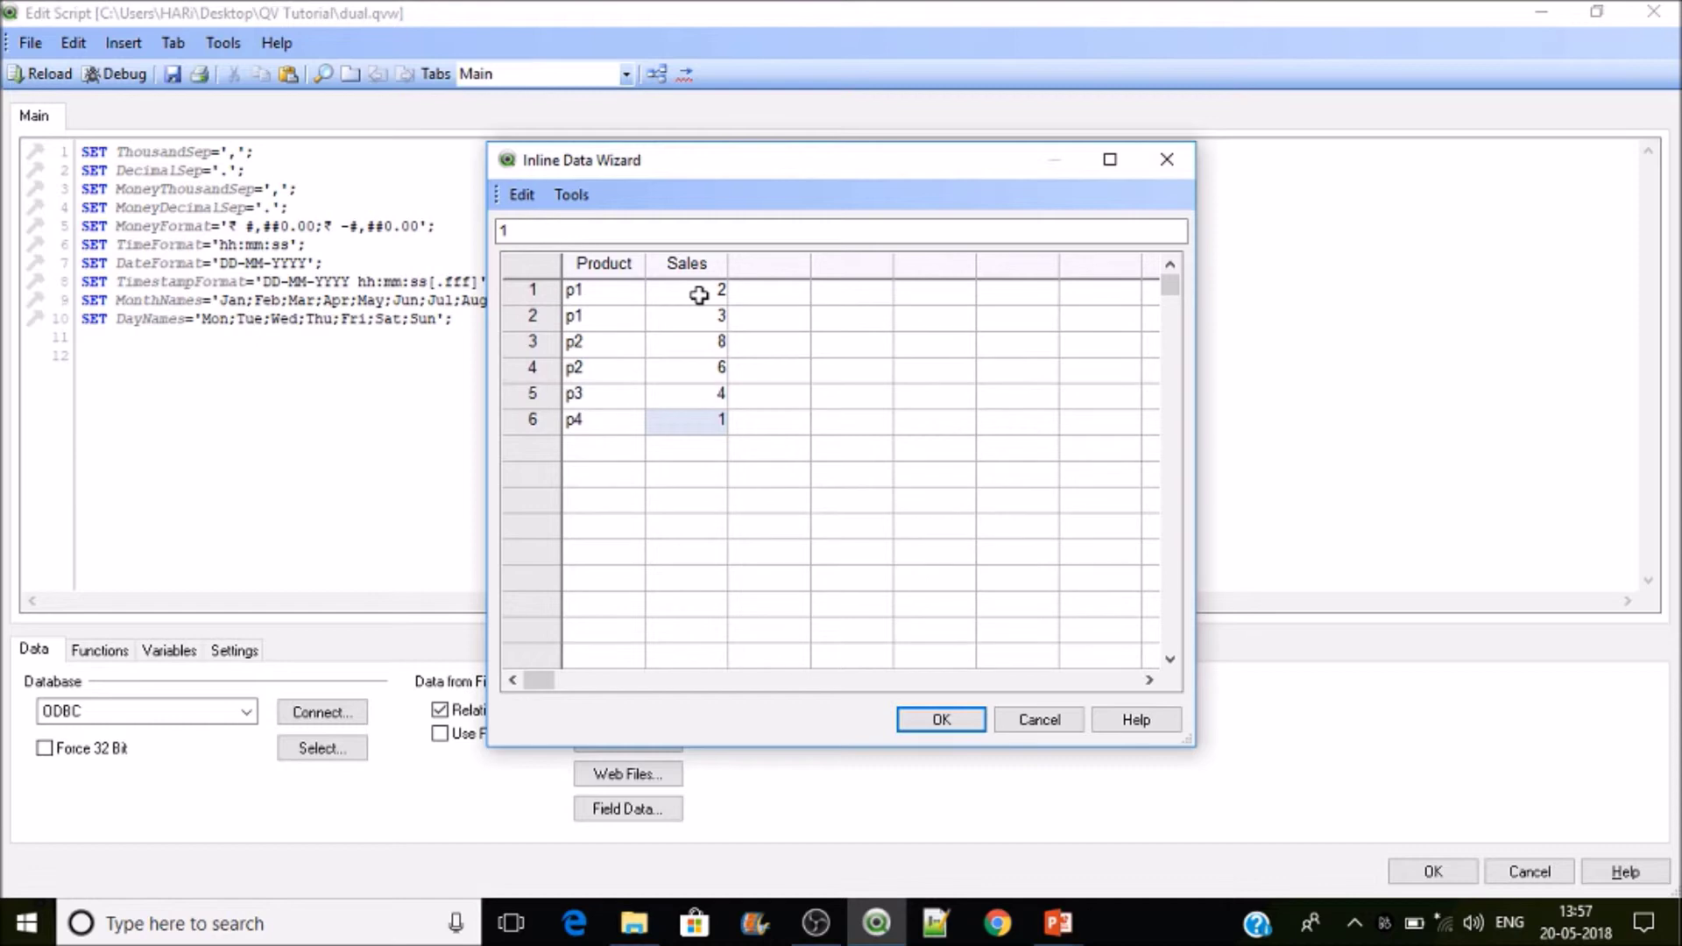
left_click(963, 721)
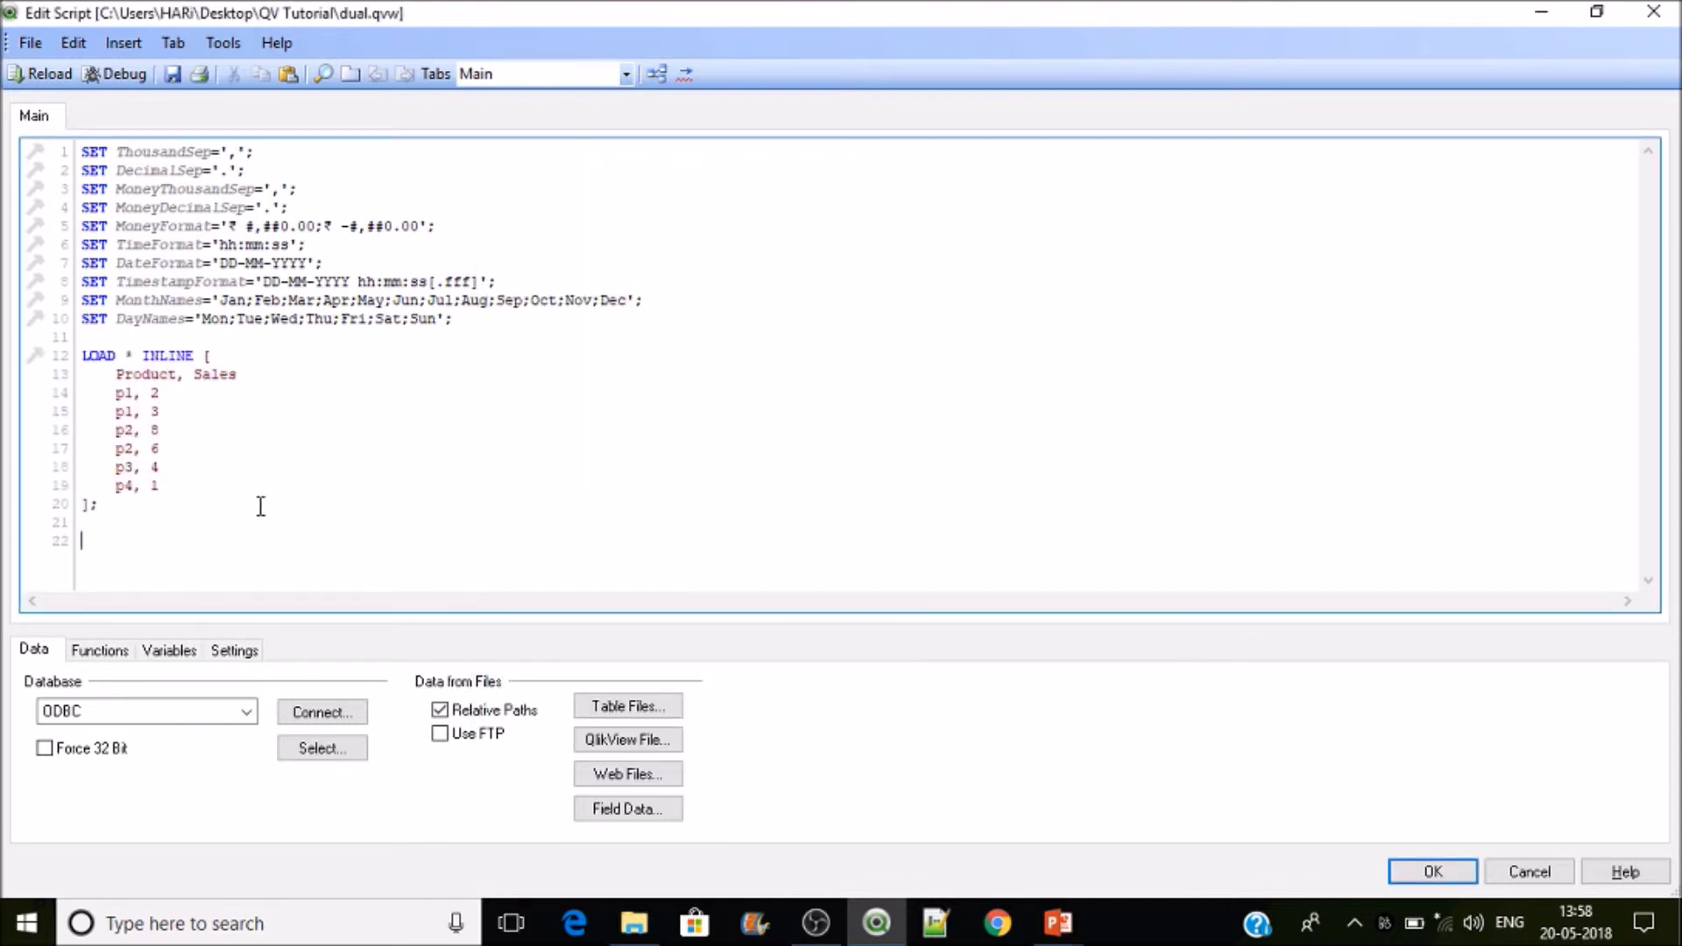
Reload the data and dismiss the progress report and sheet field settings.
left_click(40, 77)
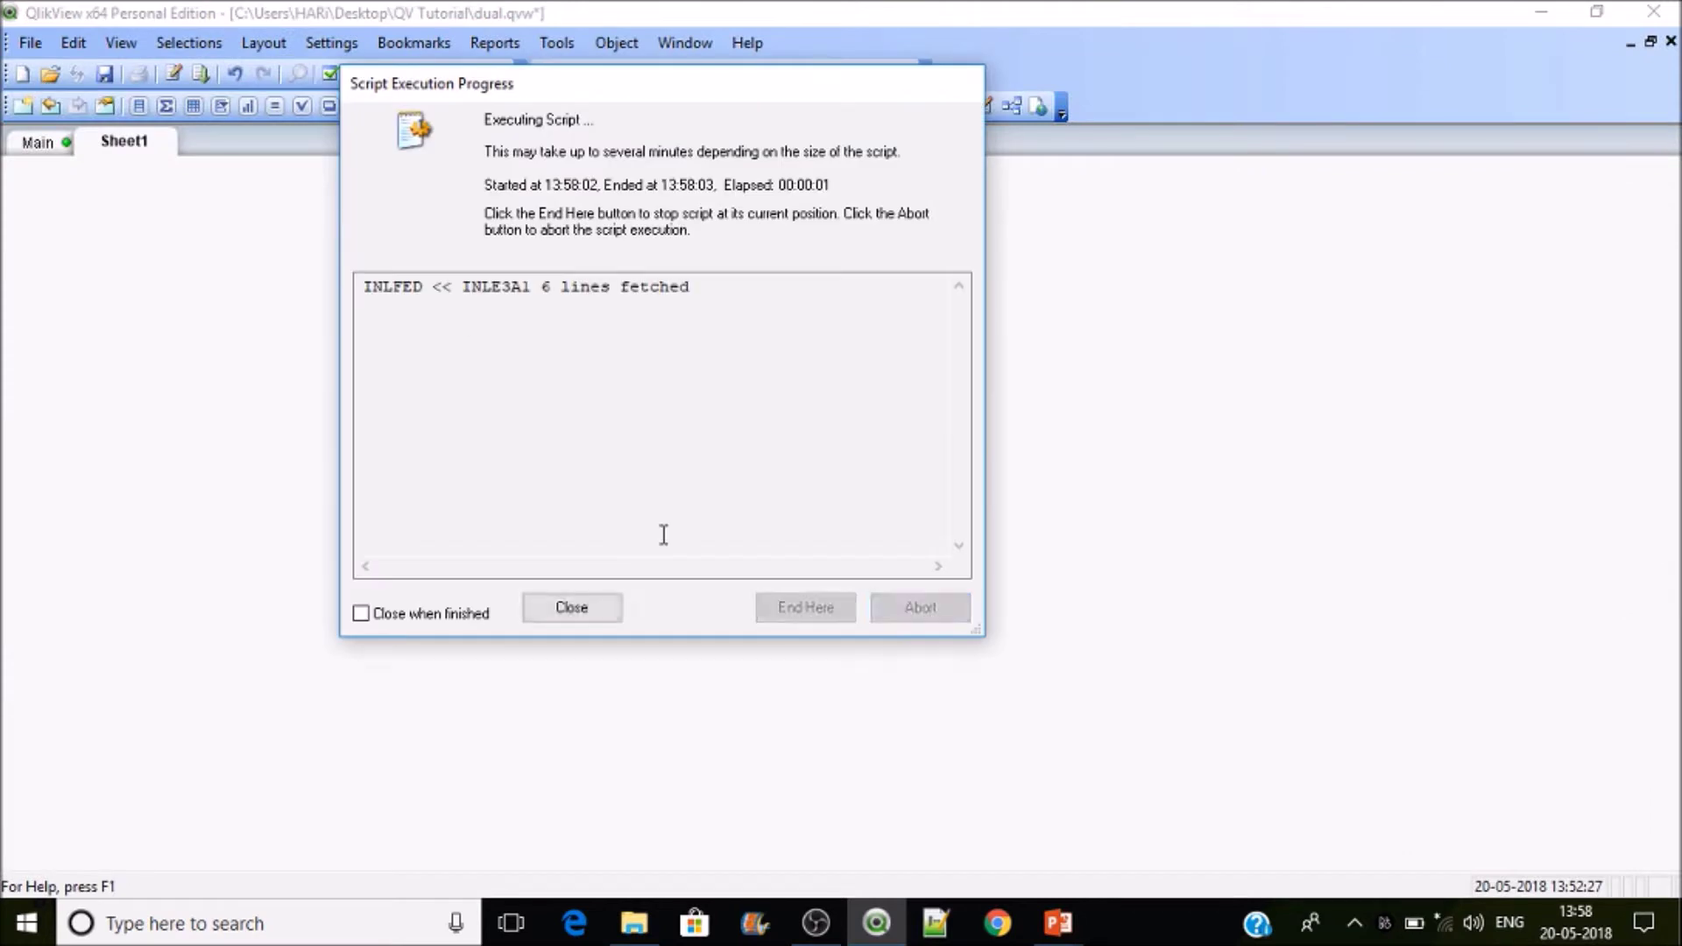
left_click(598, 610)
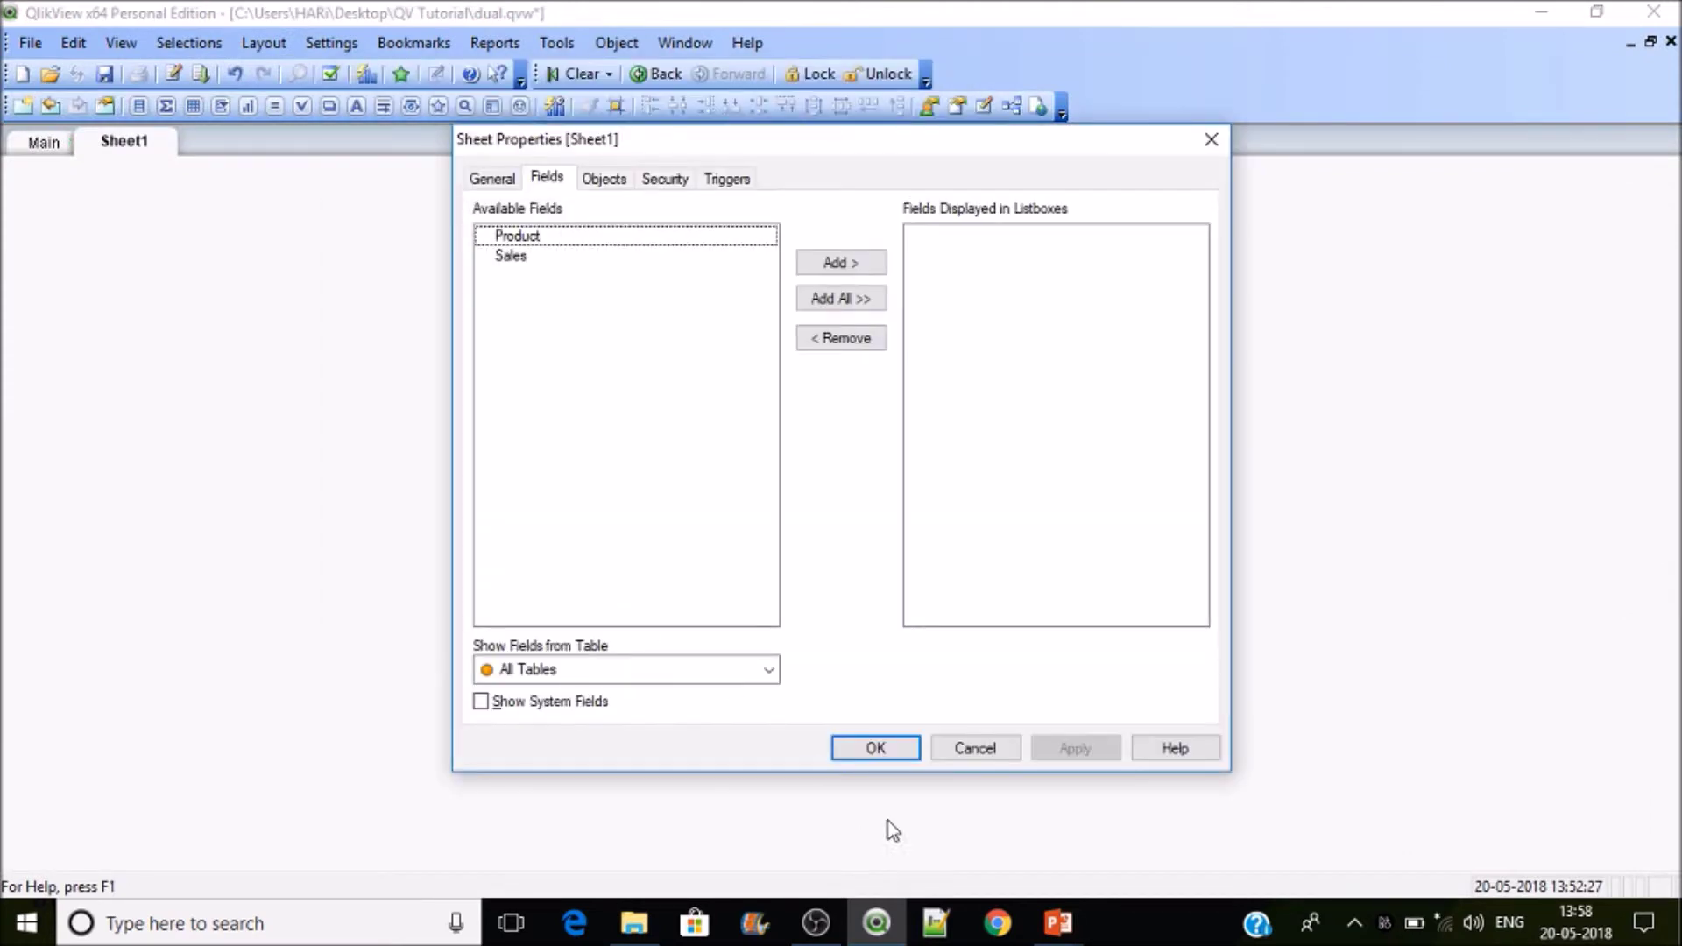
left_click(896, 755)
Add a Product list box to Sheet1 and move it to the top-left corner.
right_click(313, 282)
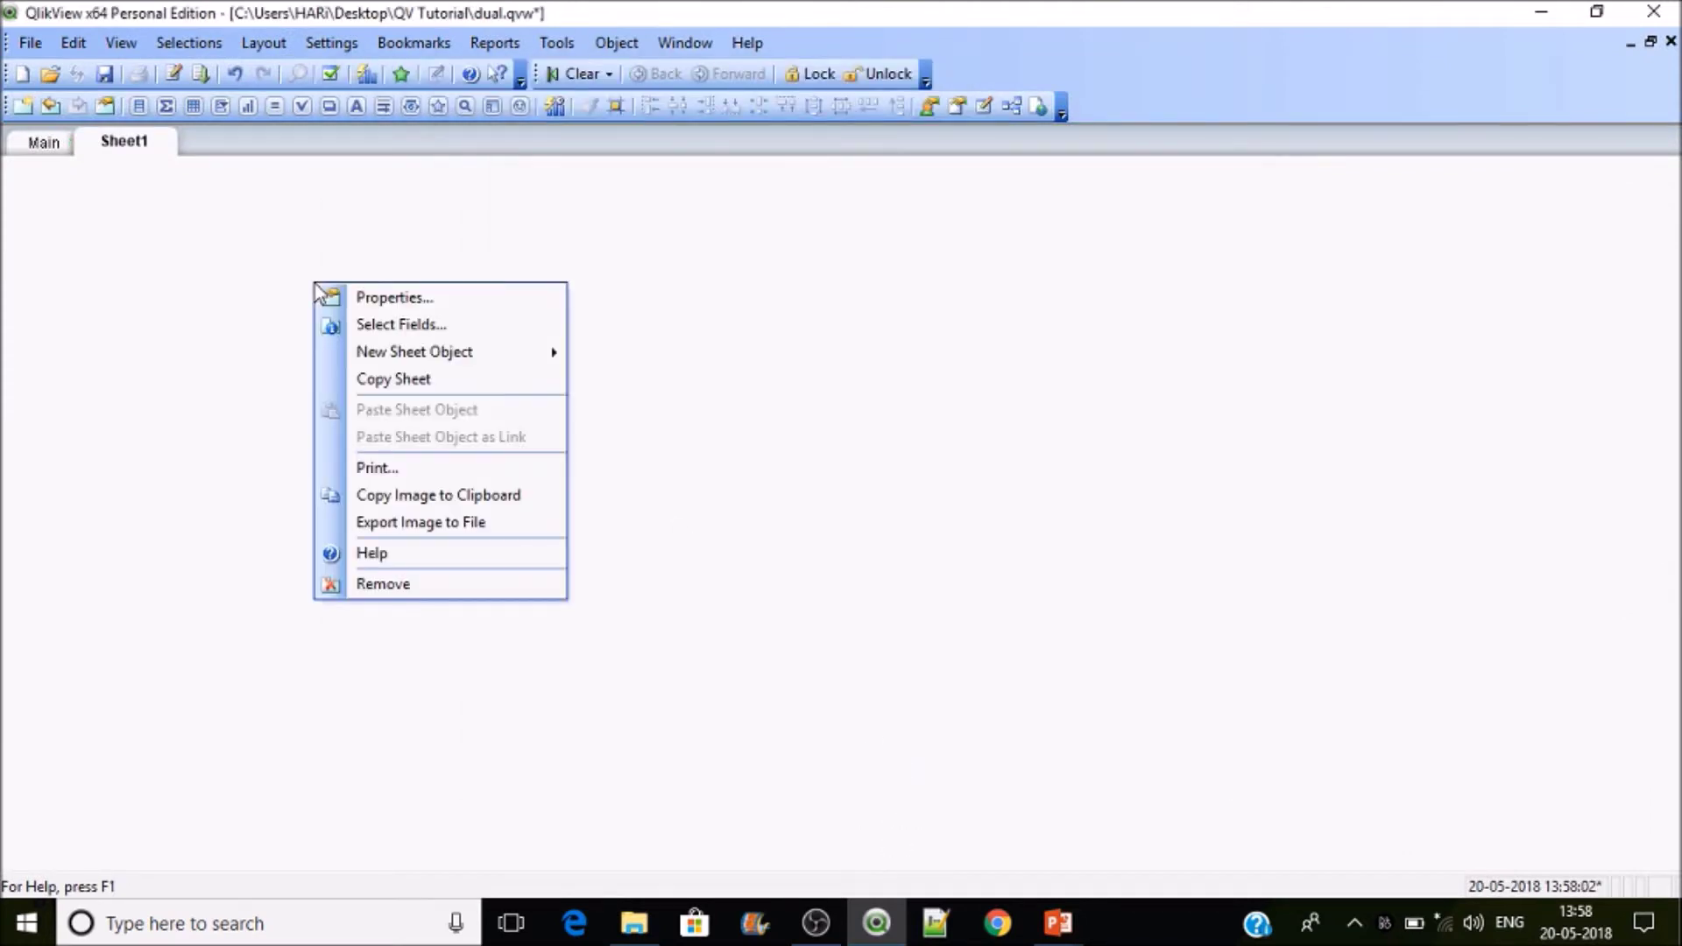
mouse_move(423, 351)
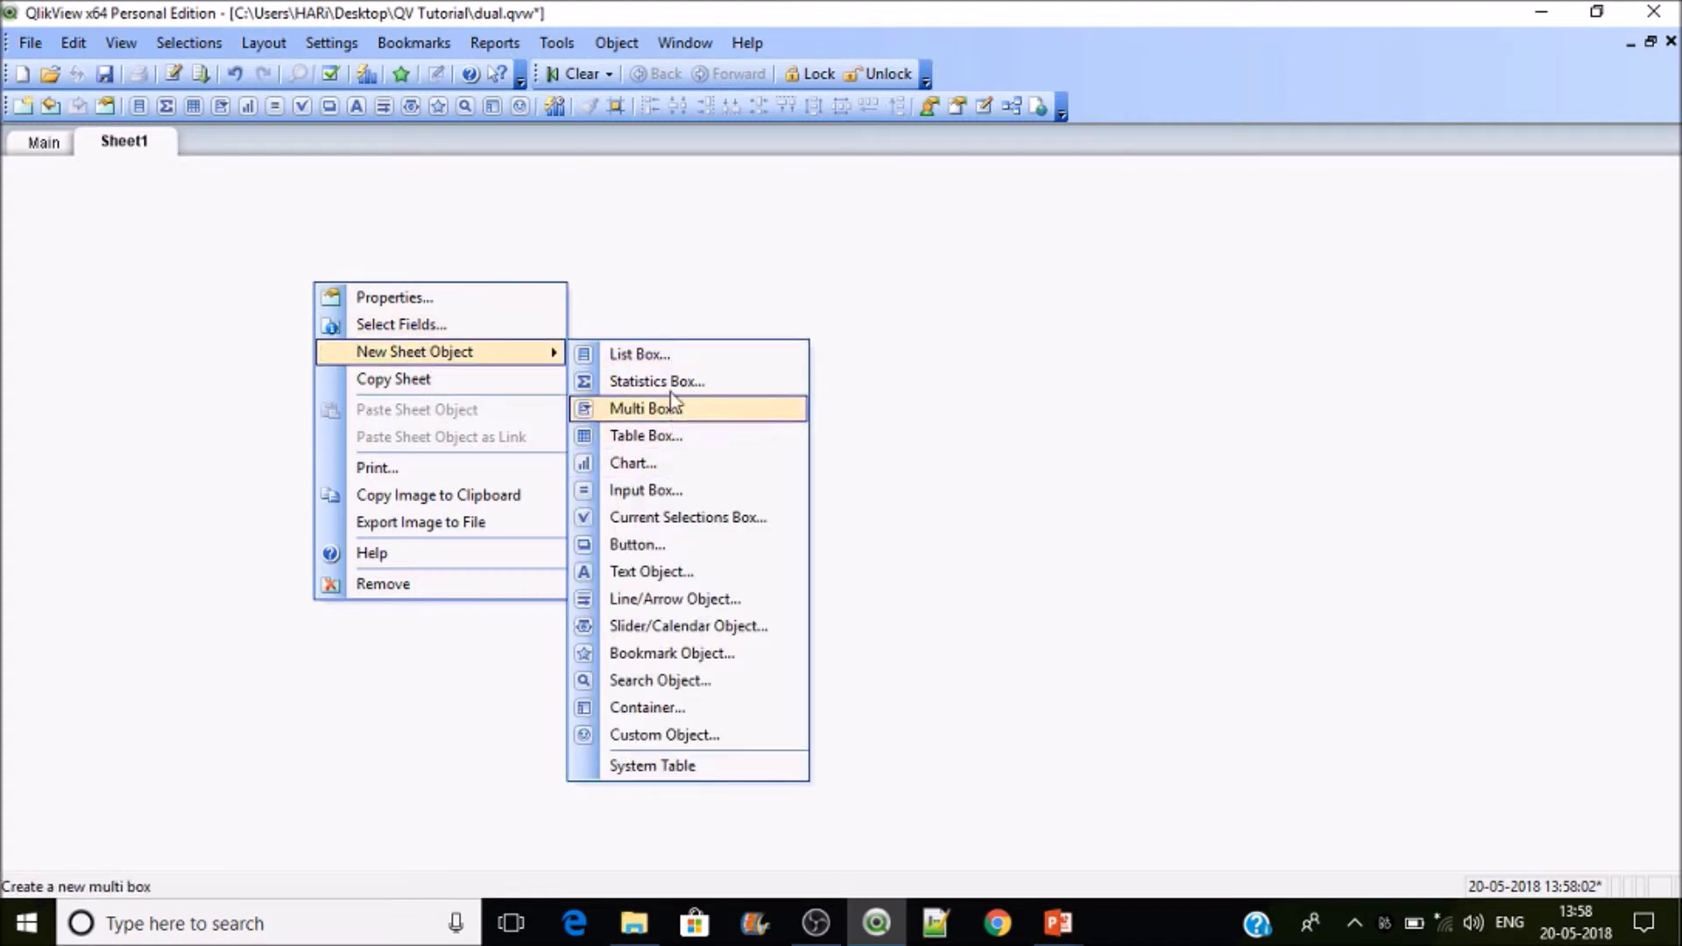
left_click(671, 354)
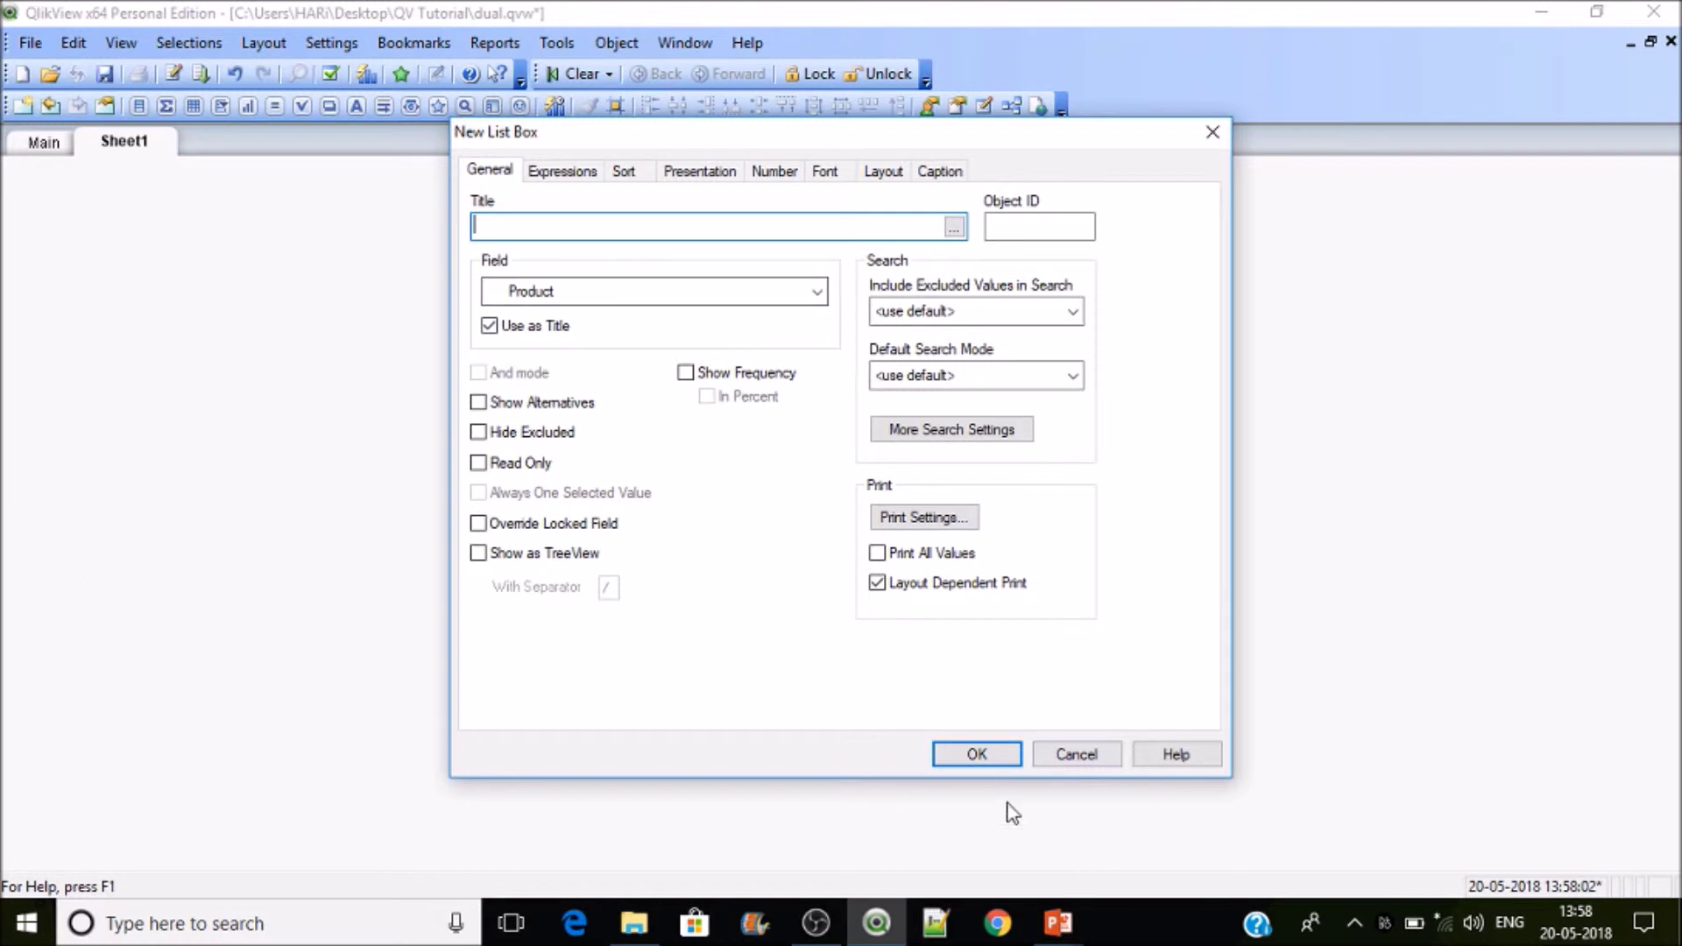
left_click(973, 754)
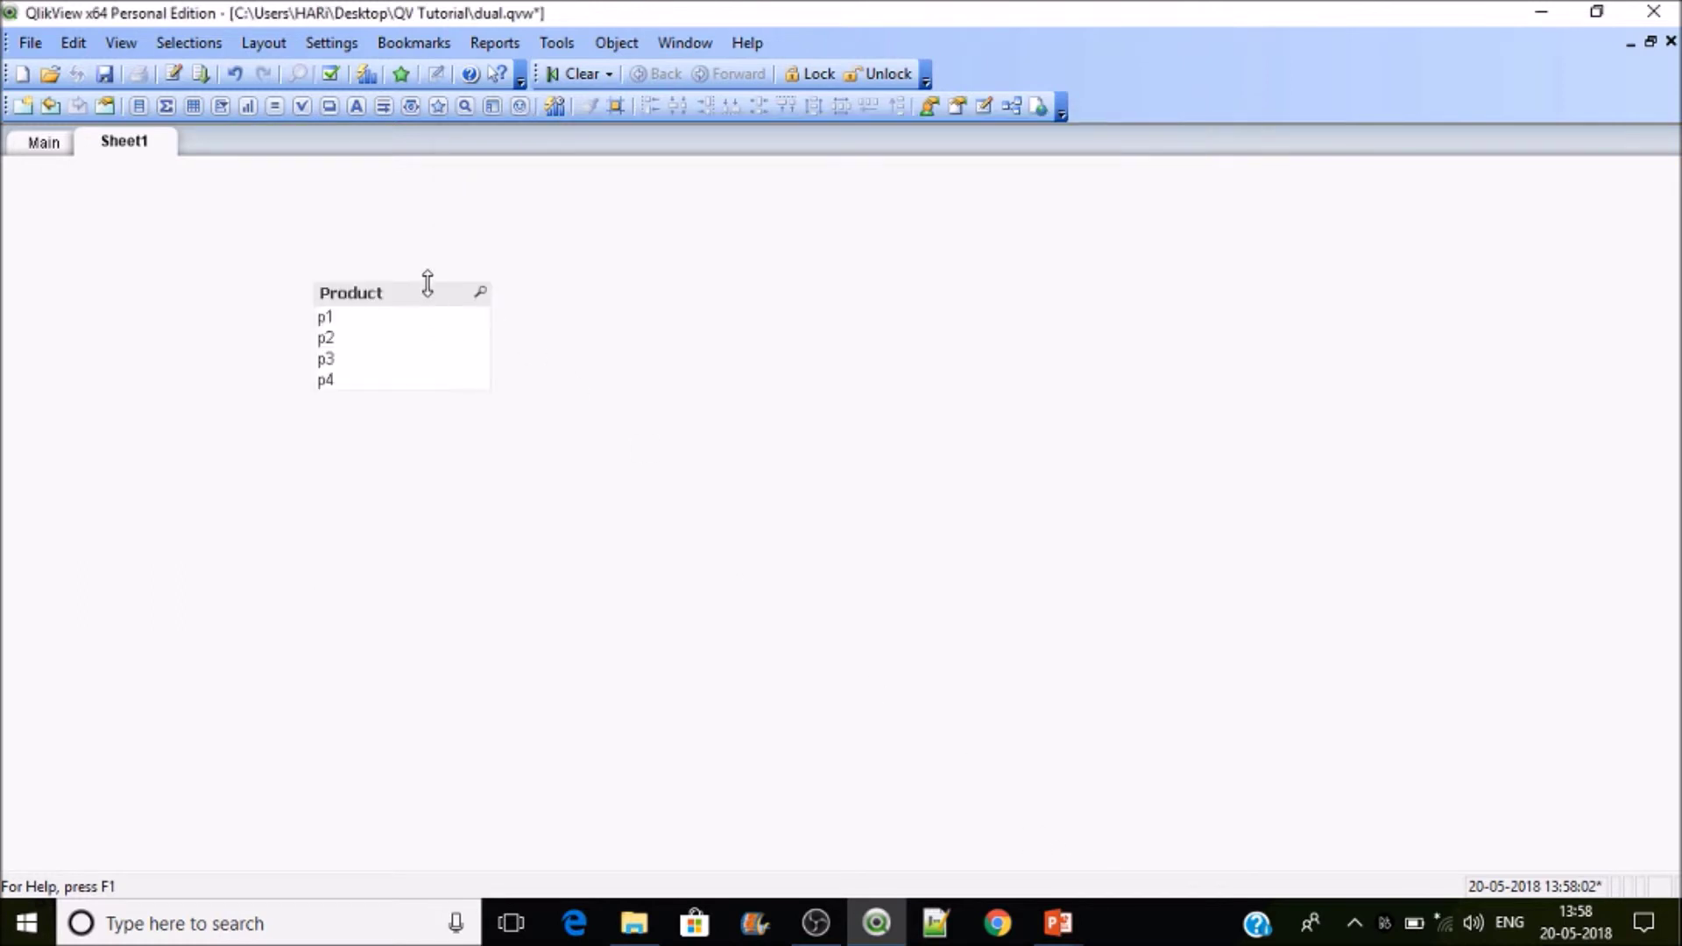
left_click_drag(429, 302, 204, 228)
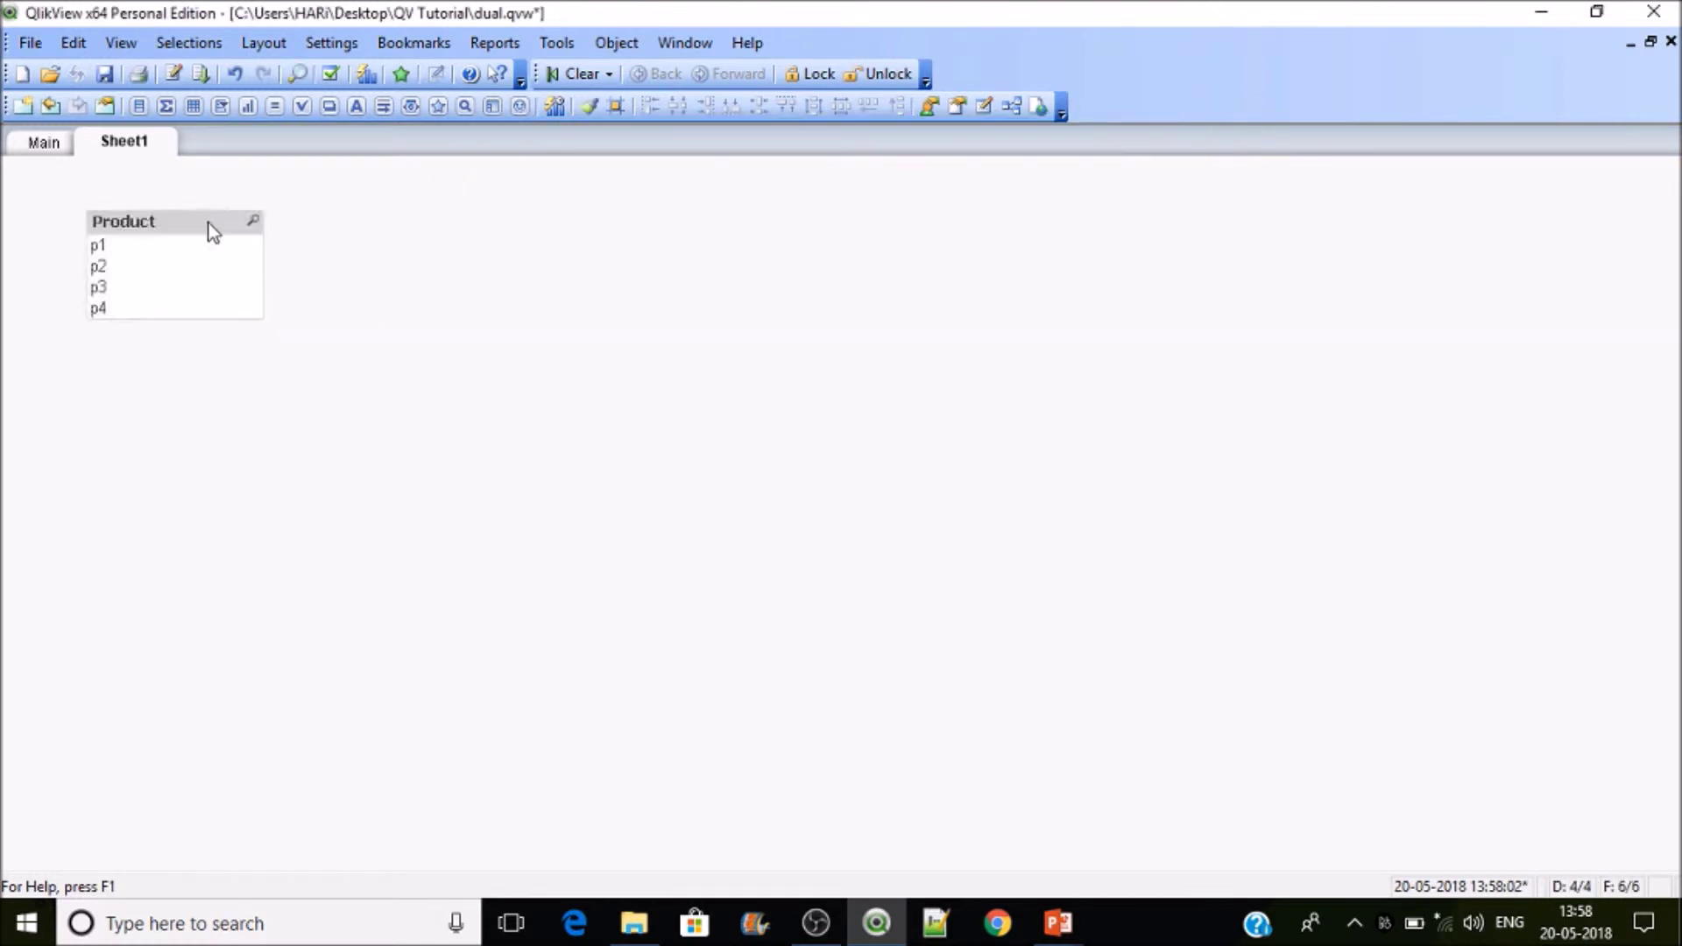
right_click(719, 296)
Create a bar chart with Product as dimension and sum(Sales) as expression.
mouse_move(842, 358)
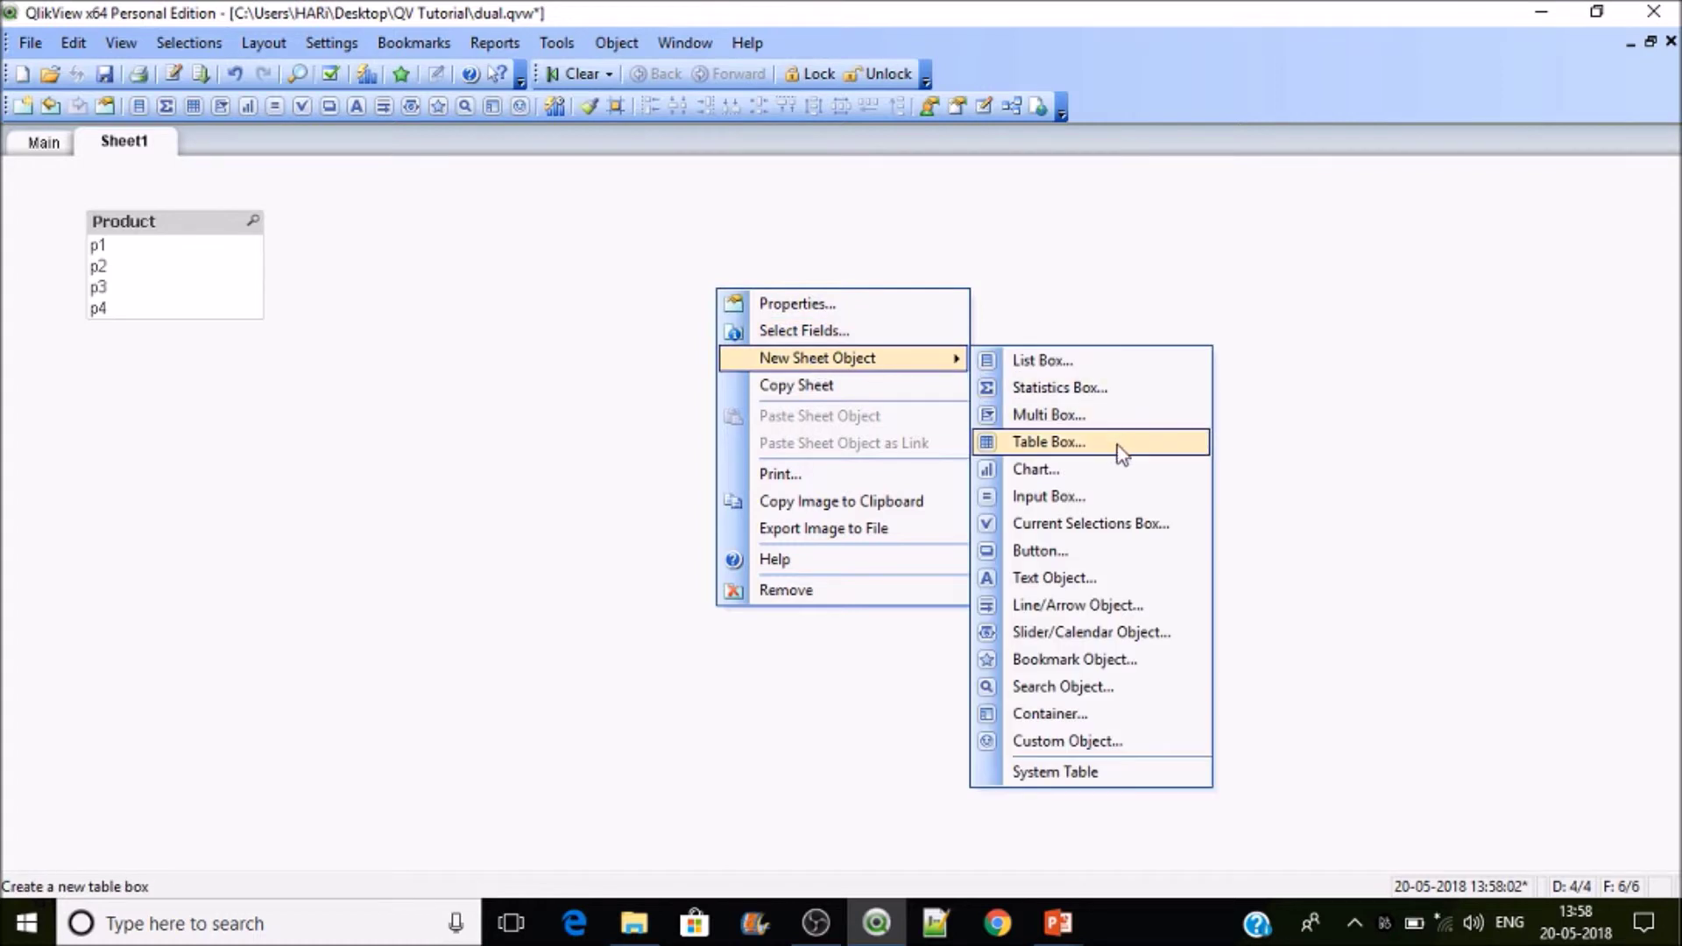
left_click(1096, 469)
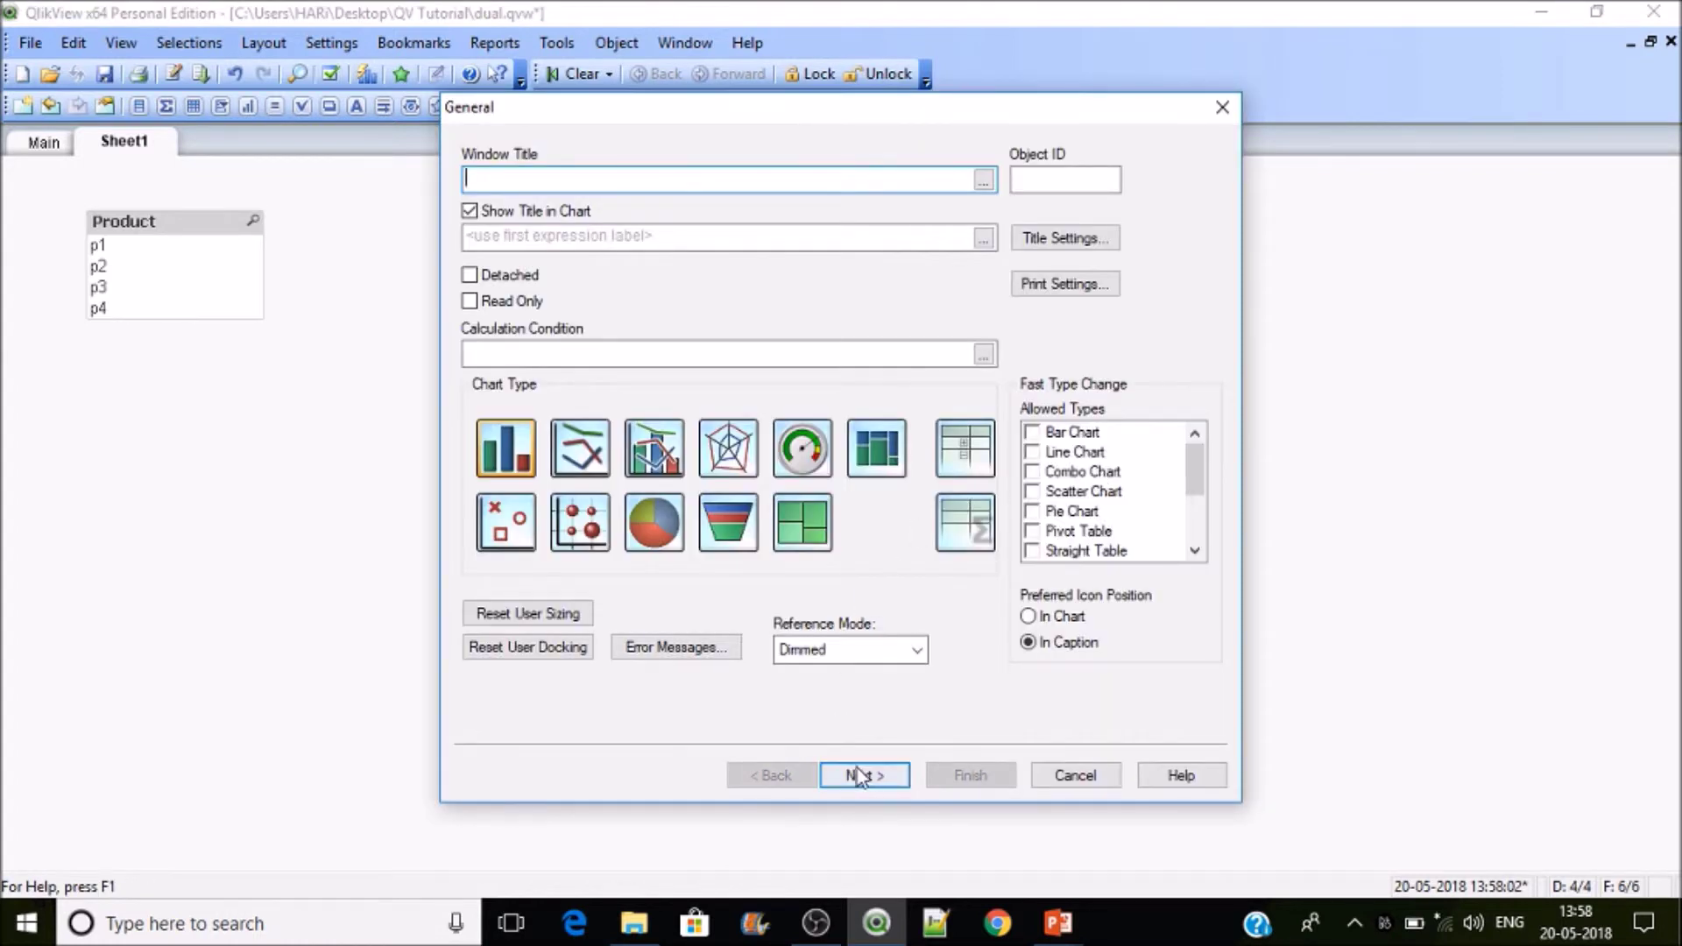
left_click(863, 775)
left_click(811, 187)
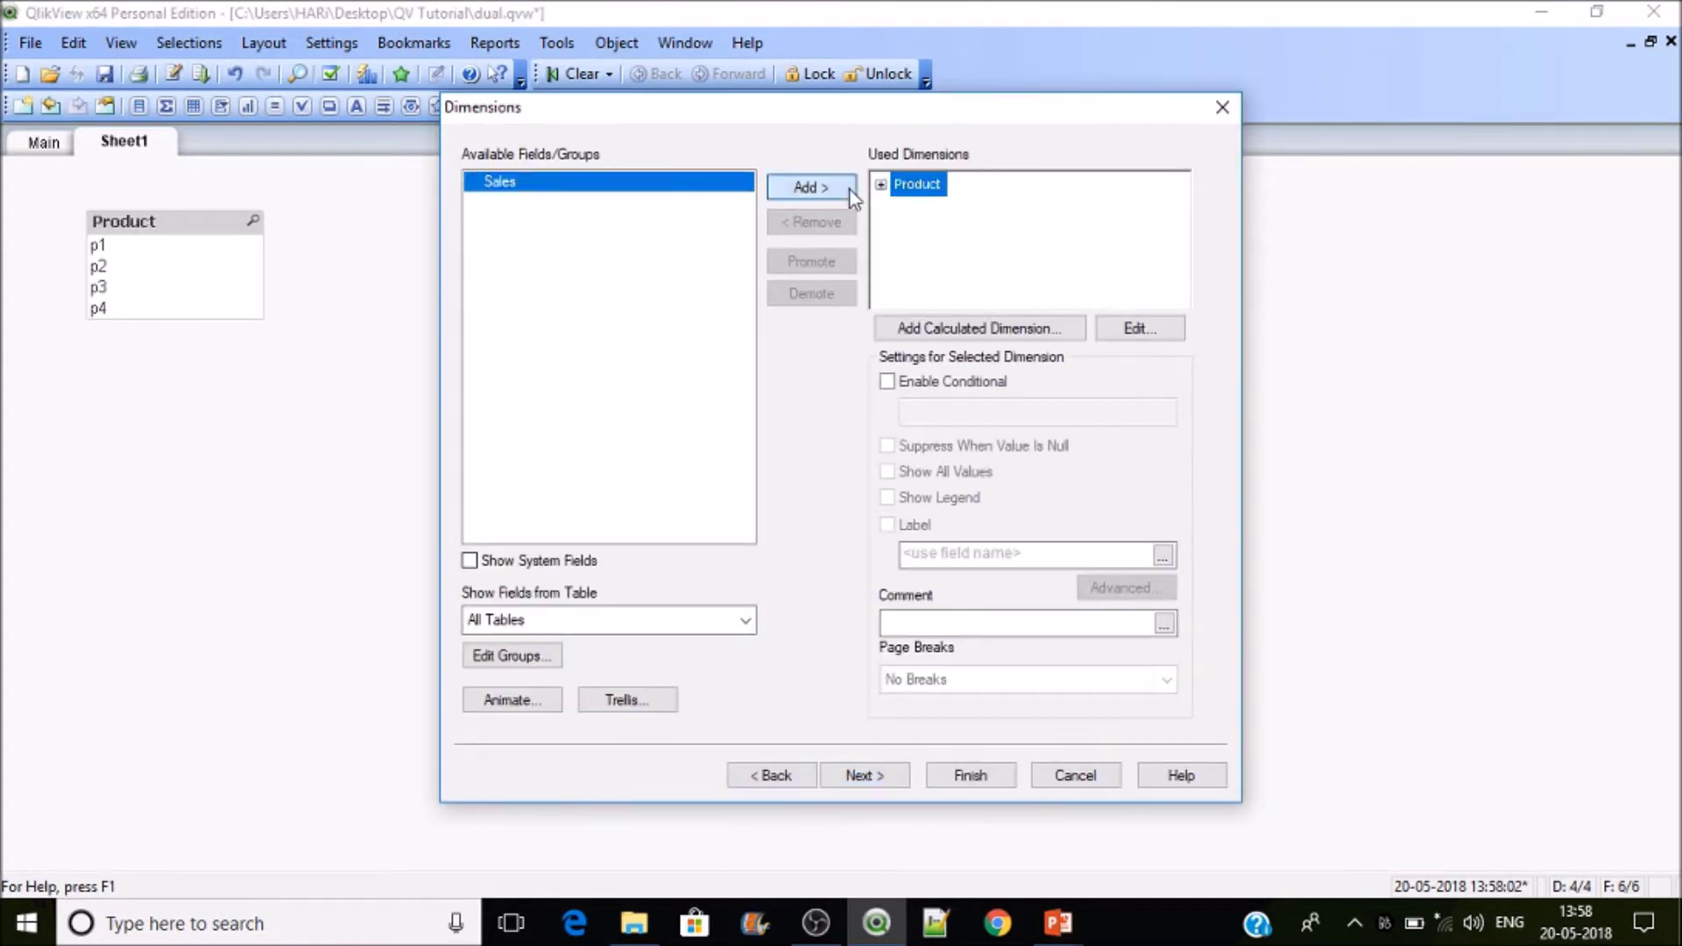
left_click(873, 777)
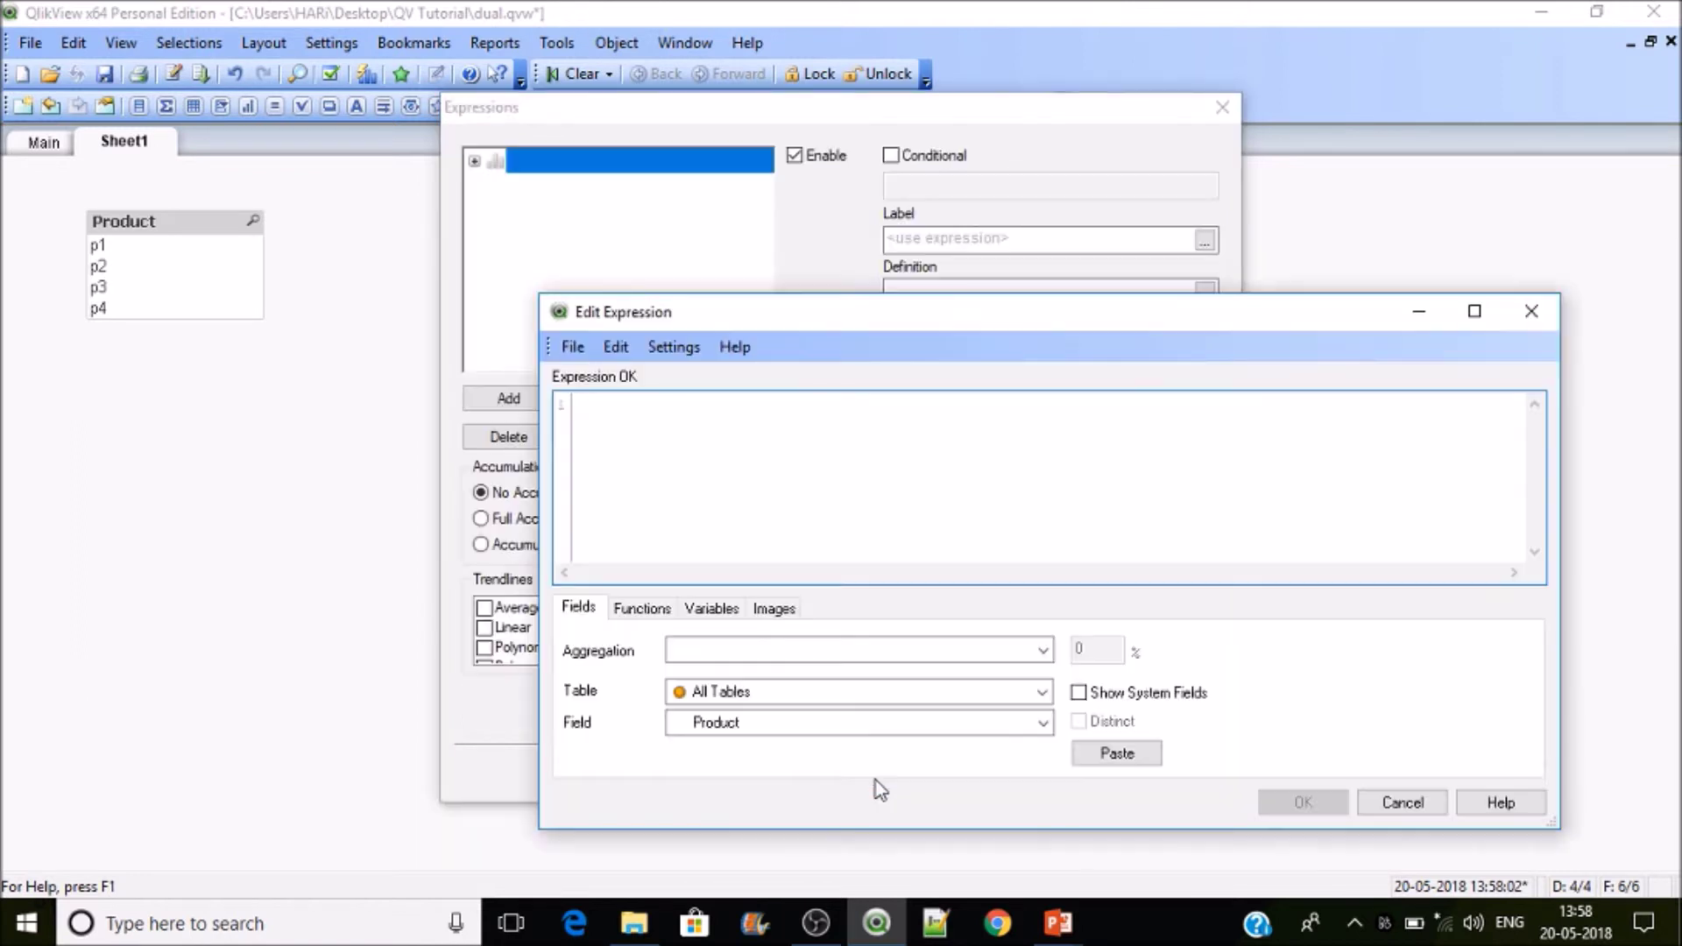
type("sum(")
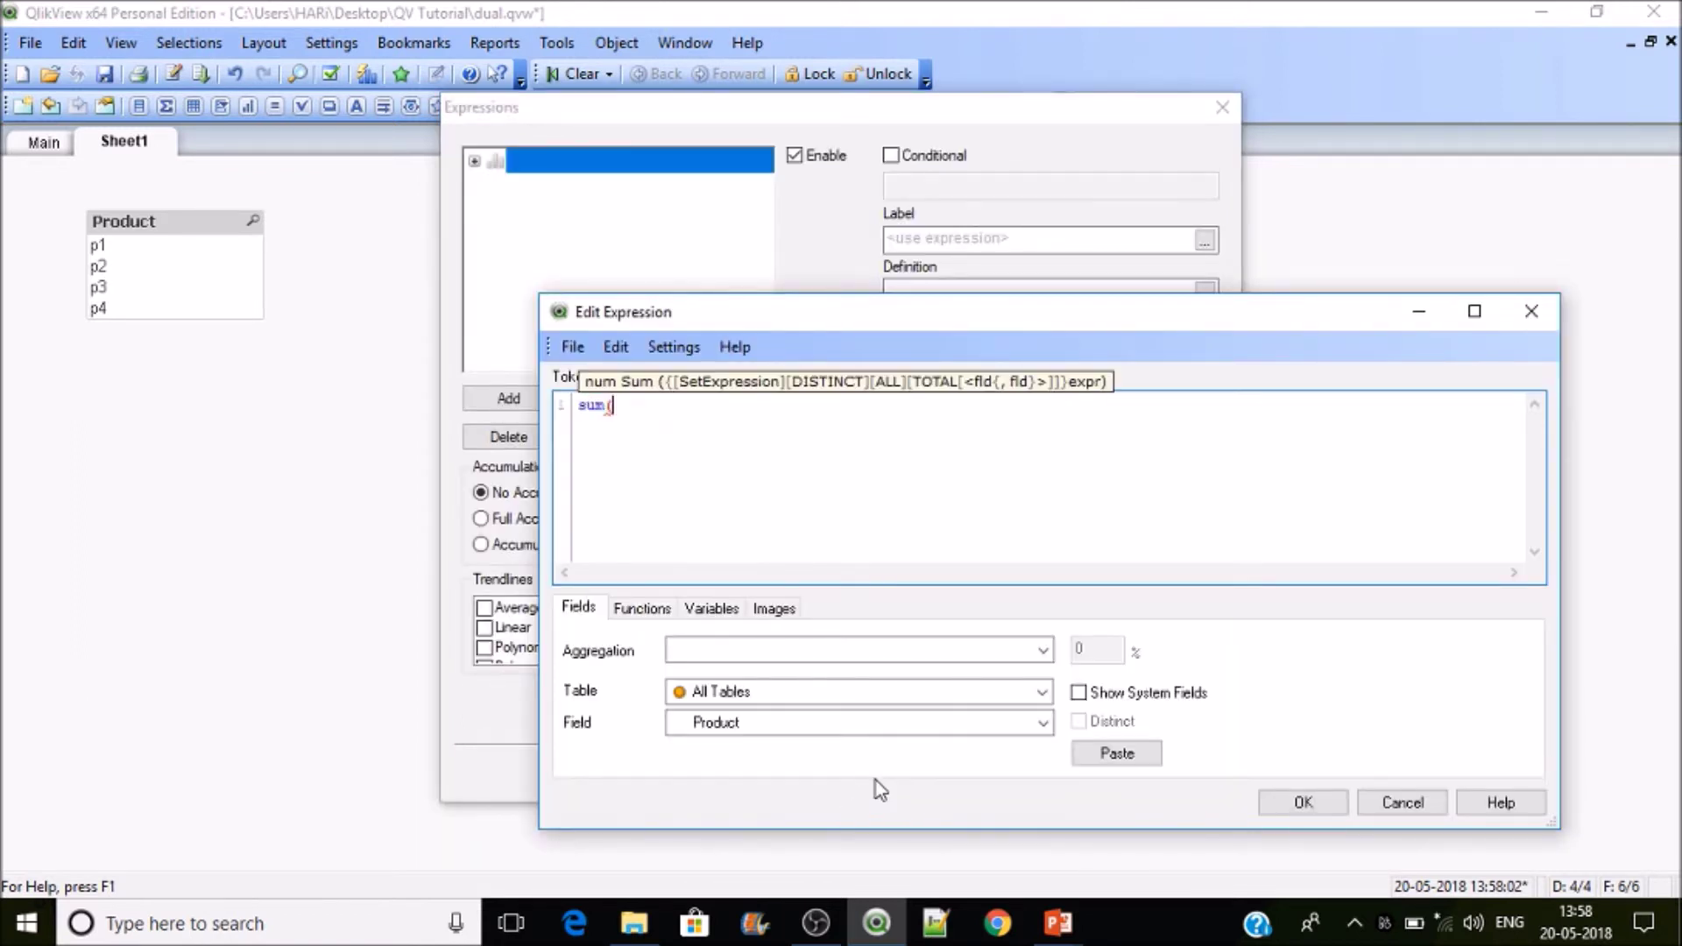
type("Sales)")
left_click(1306, 803)
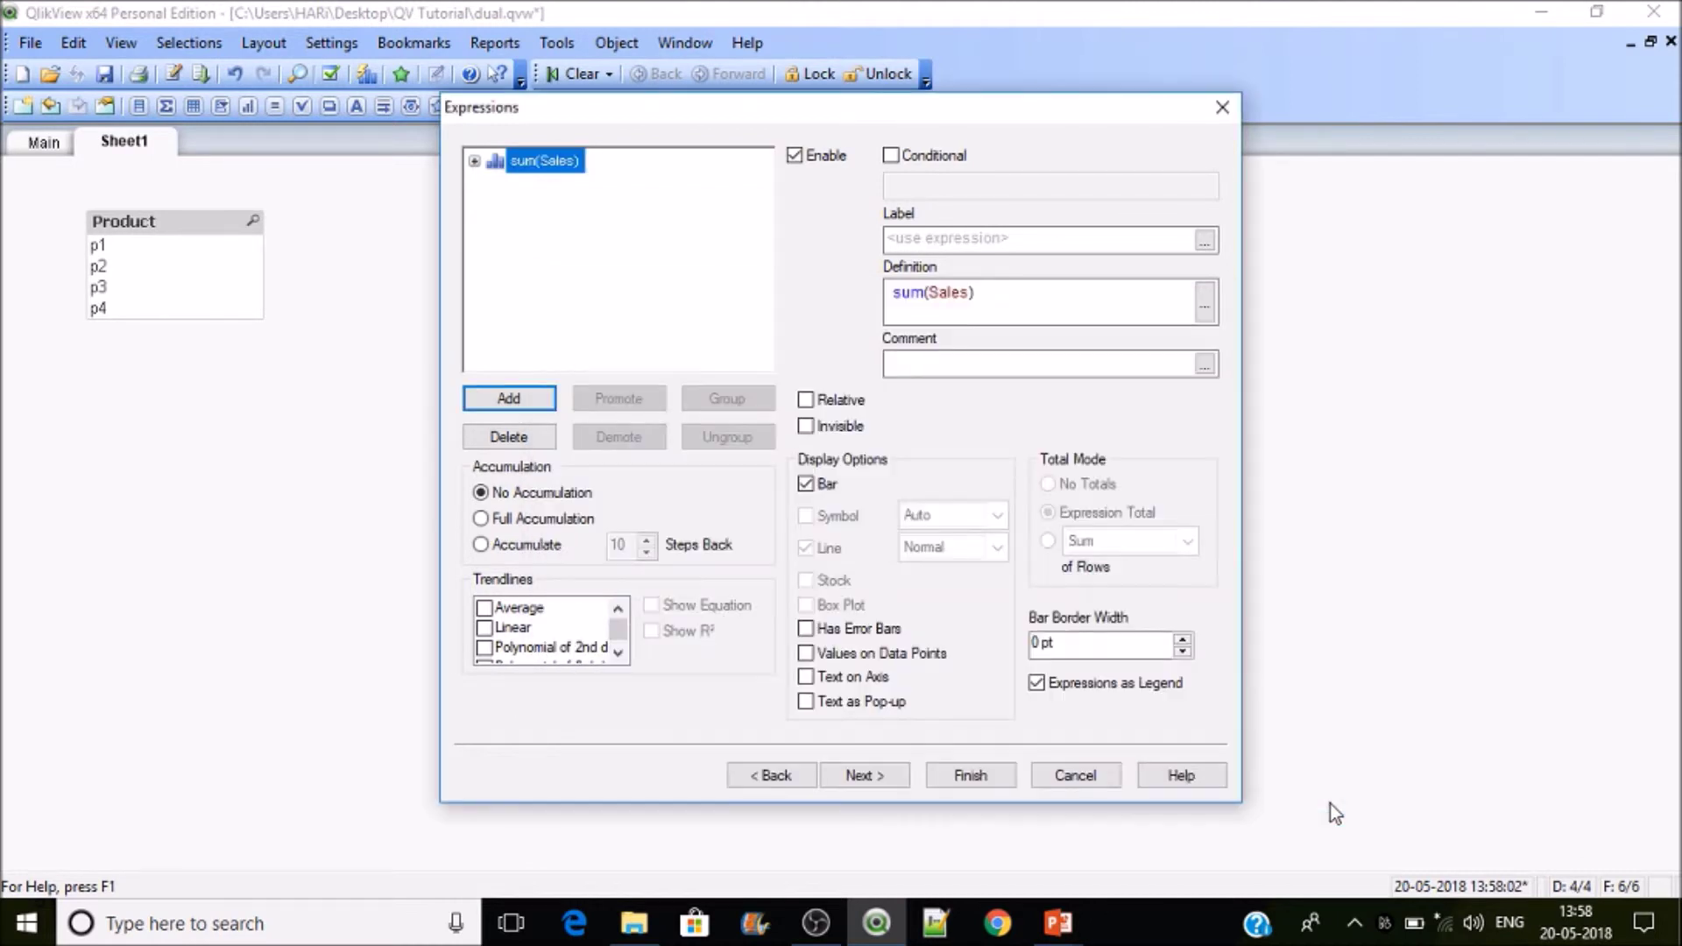
left_click(990, 779)
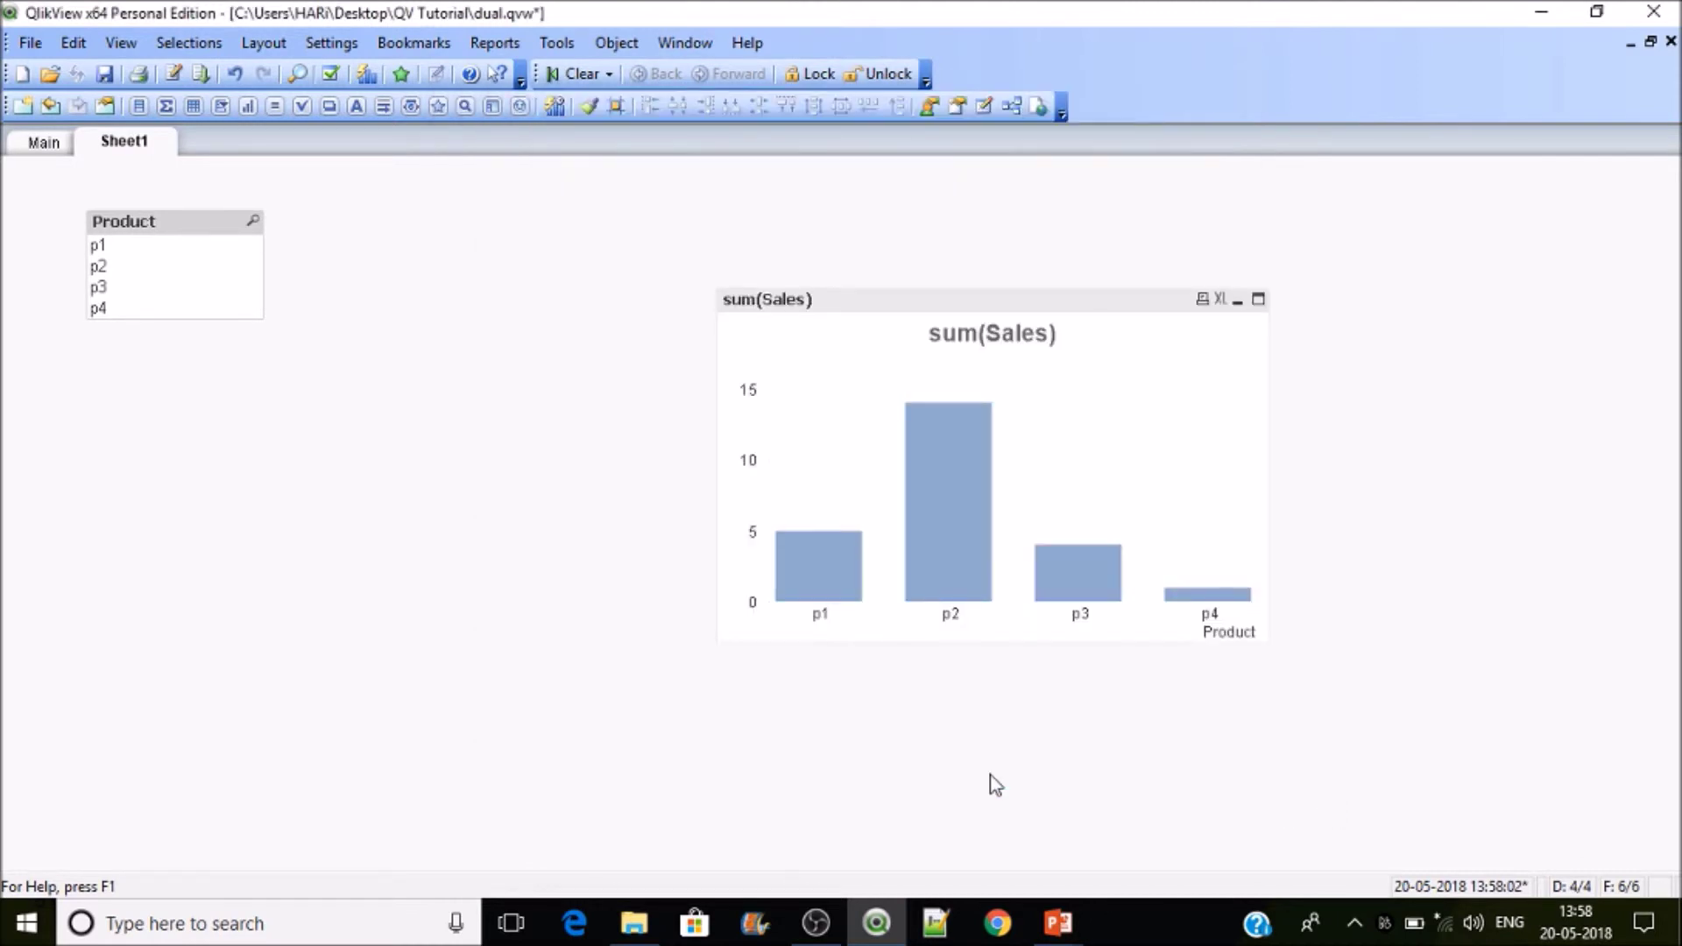
Change the sum(Sales) chart type to a straight table.
right_click(1057, 426)
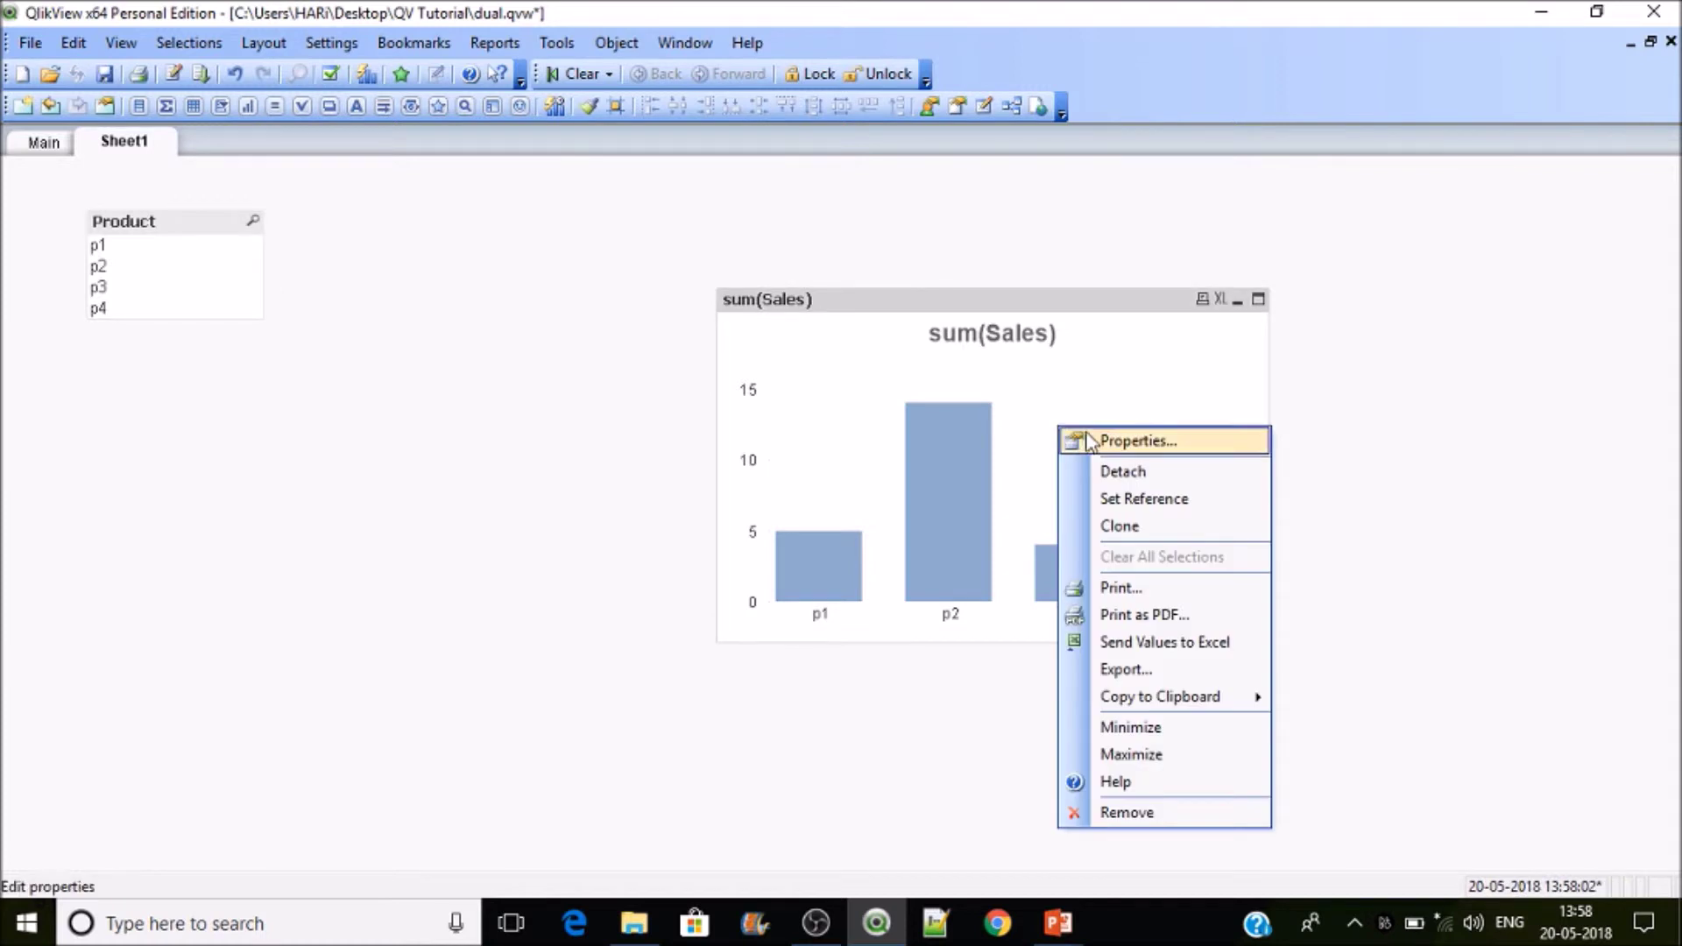
left_click(1089, 441)
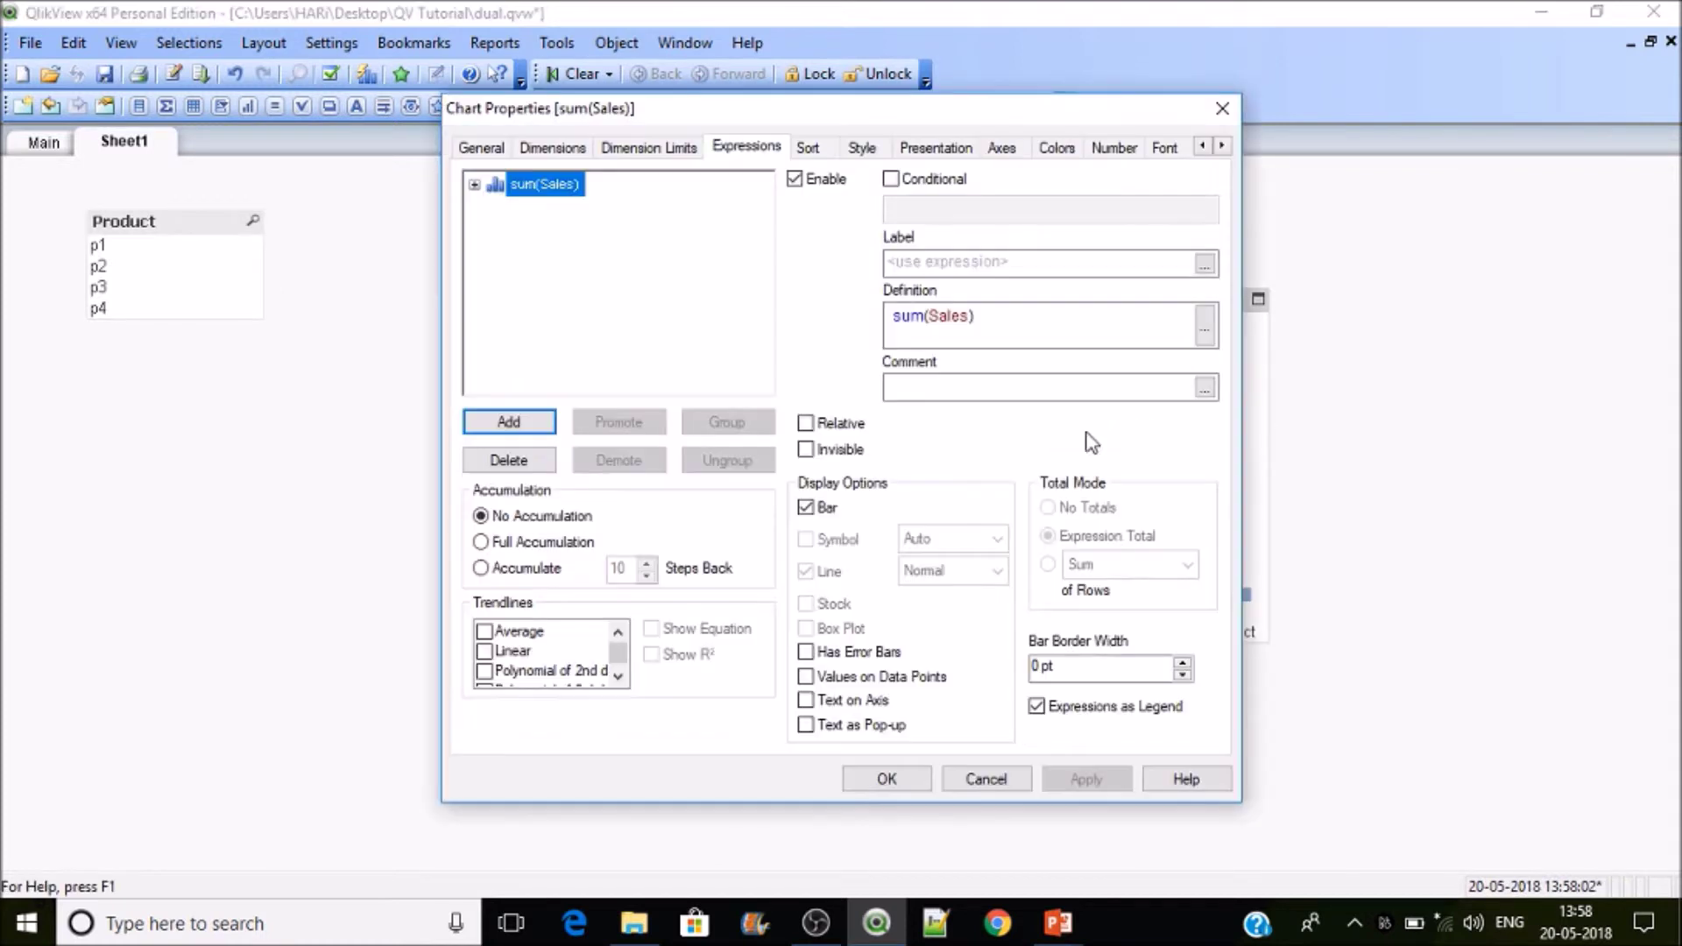
left_click(566, 147)
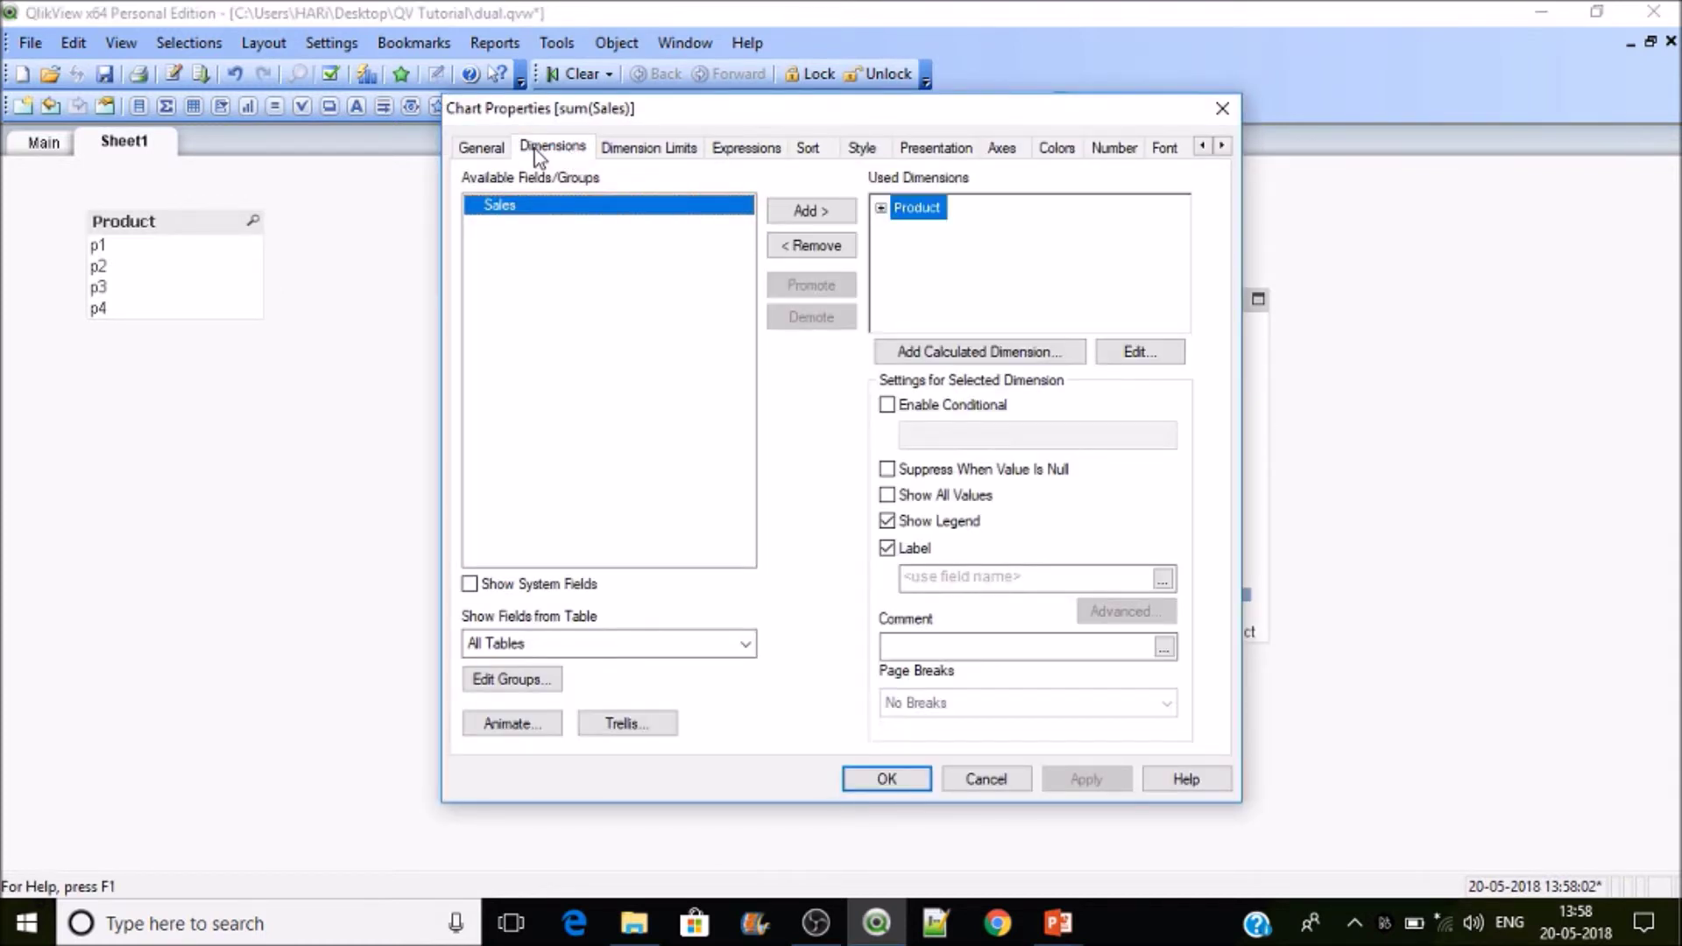
left_click(487, 147)
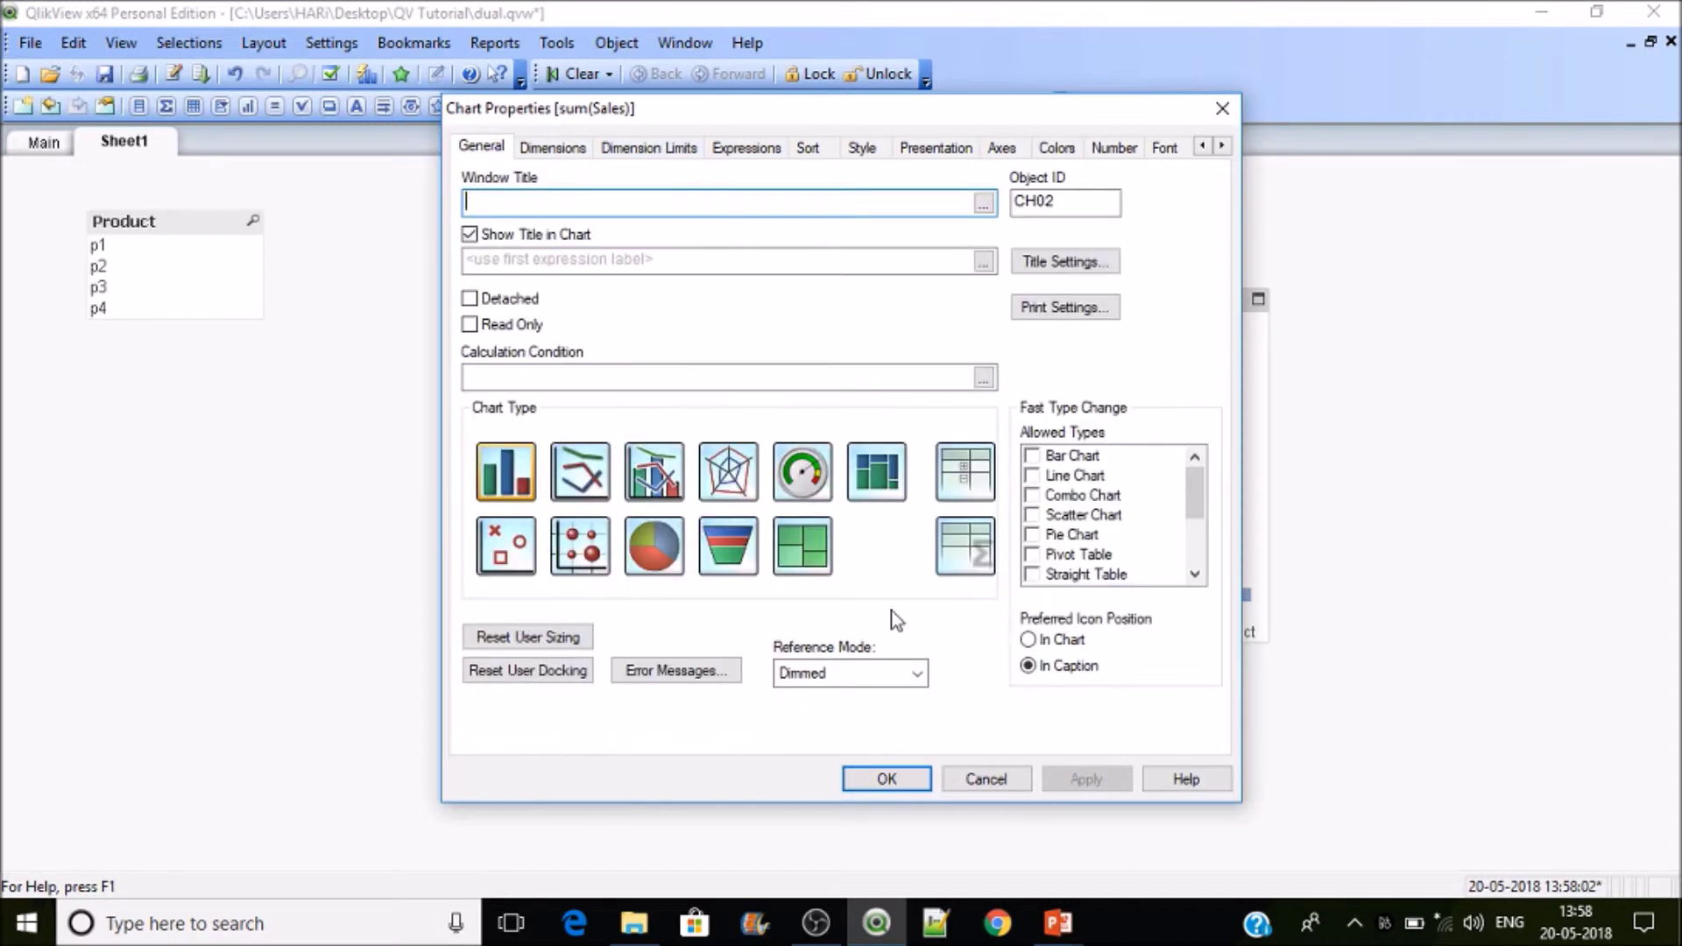
left_click(981, 551)
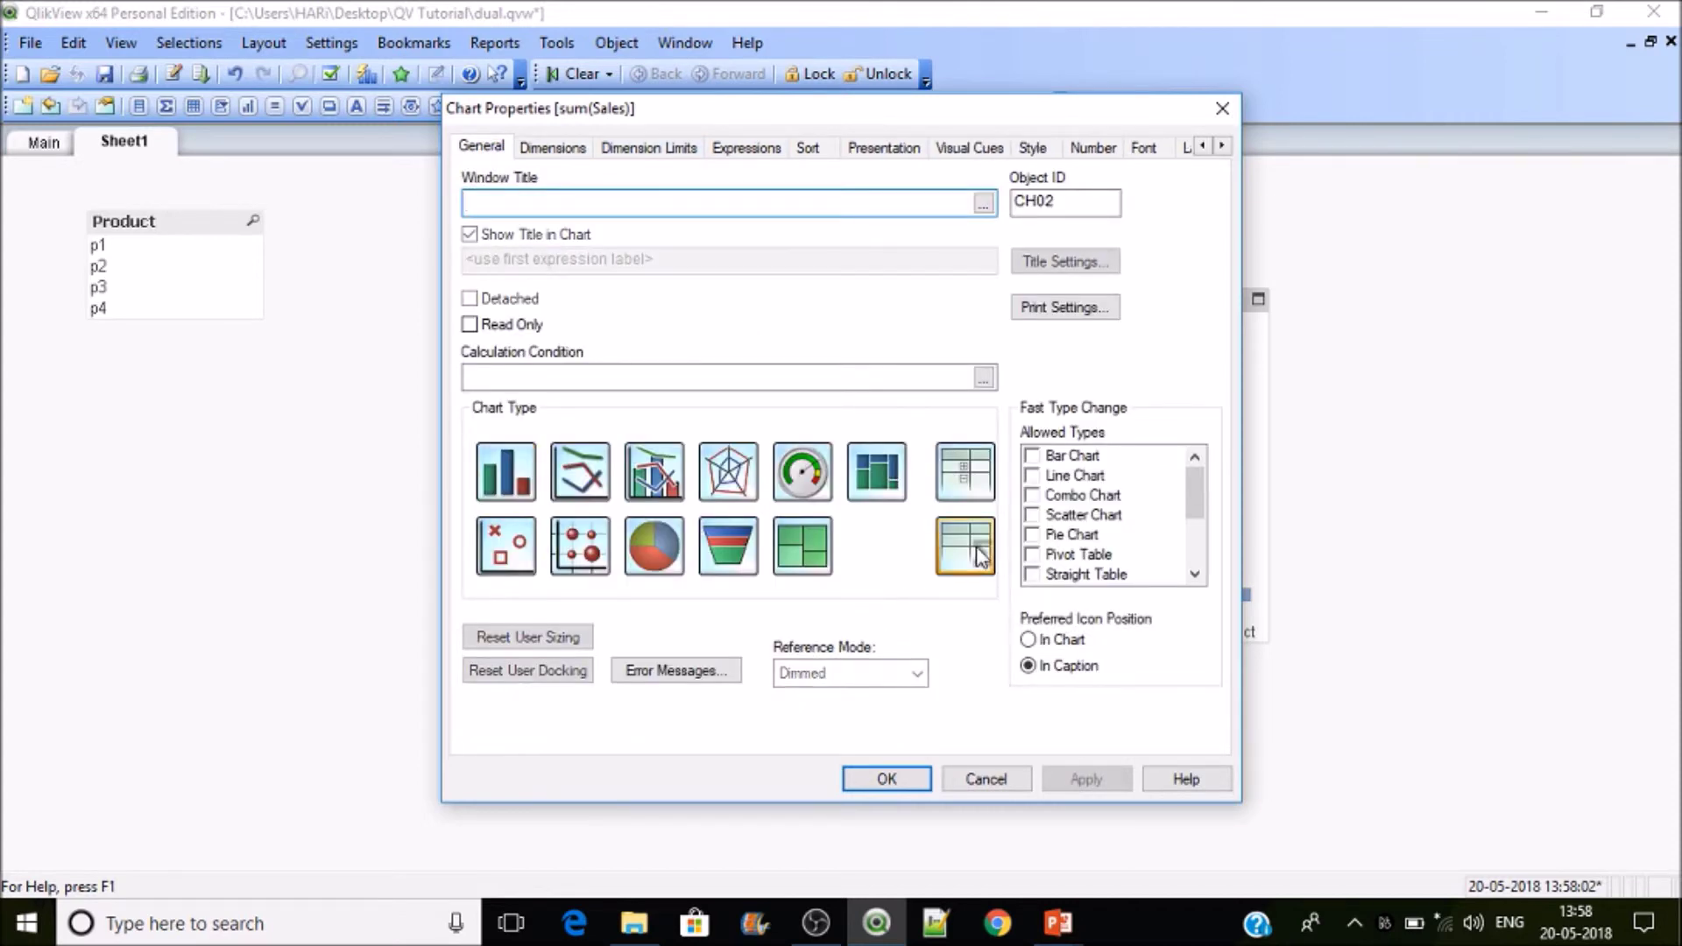
left_click(1076, 780)
left_click(887, 779)
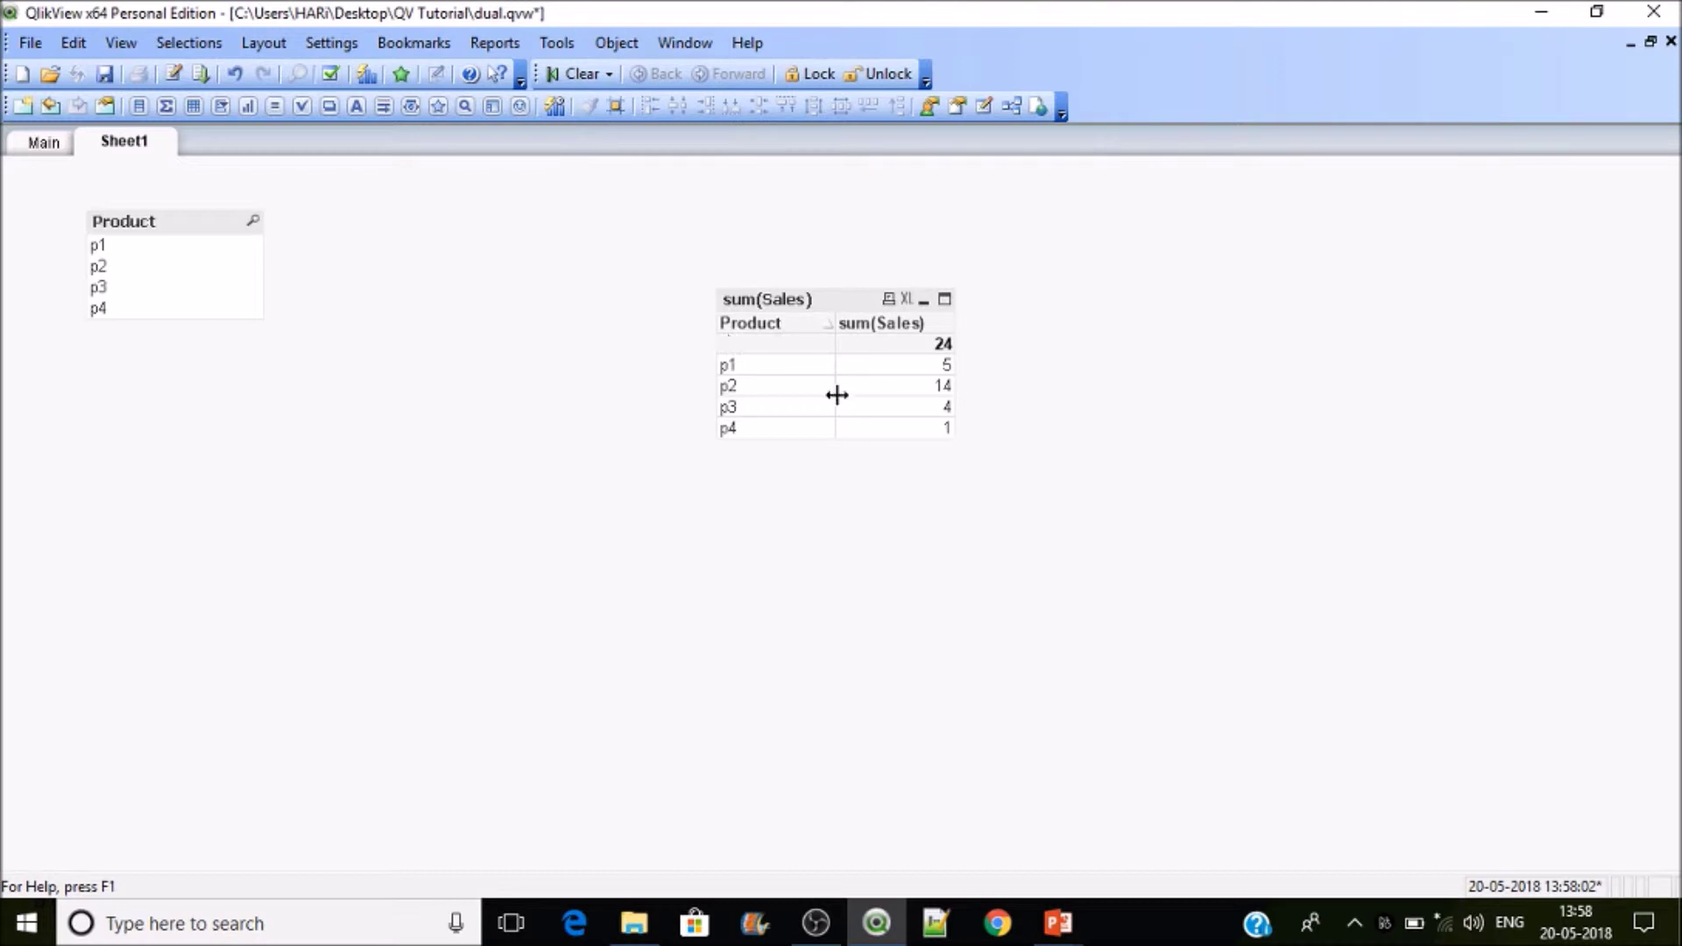
Set the table's Total Mode to No Totals and save the document.
right_click(897, 357)
left_click(903, 368)
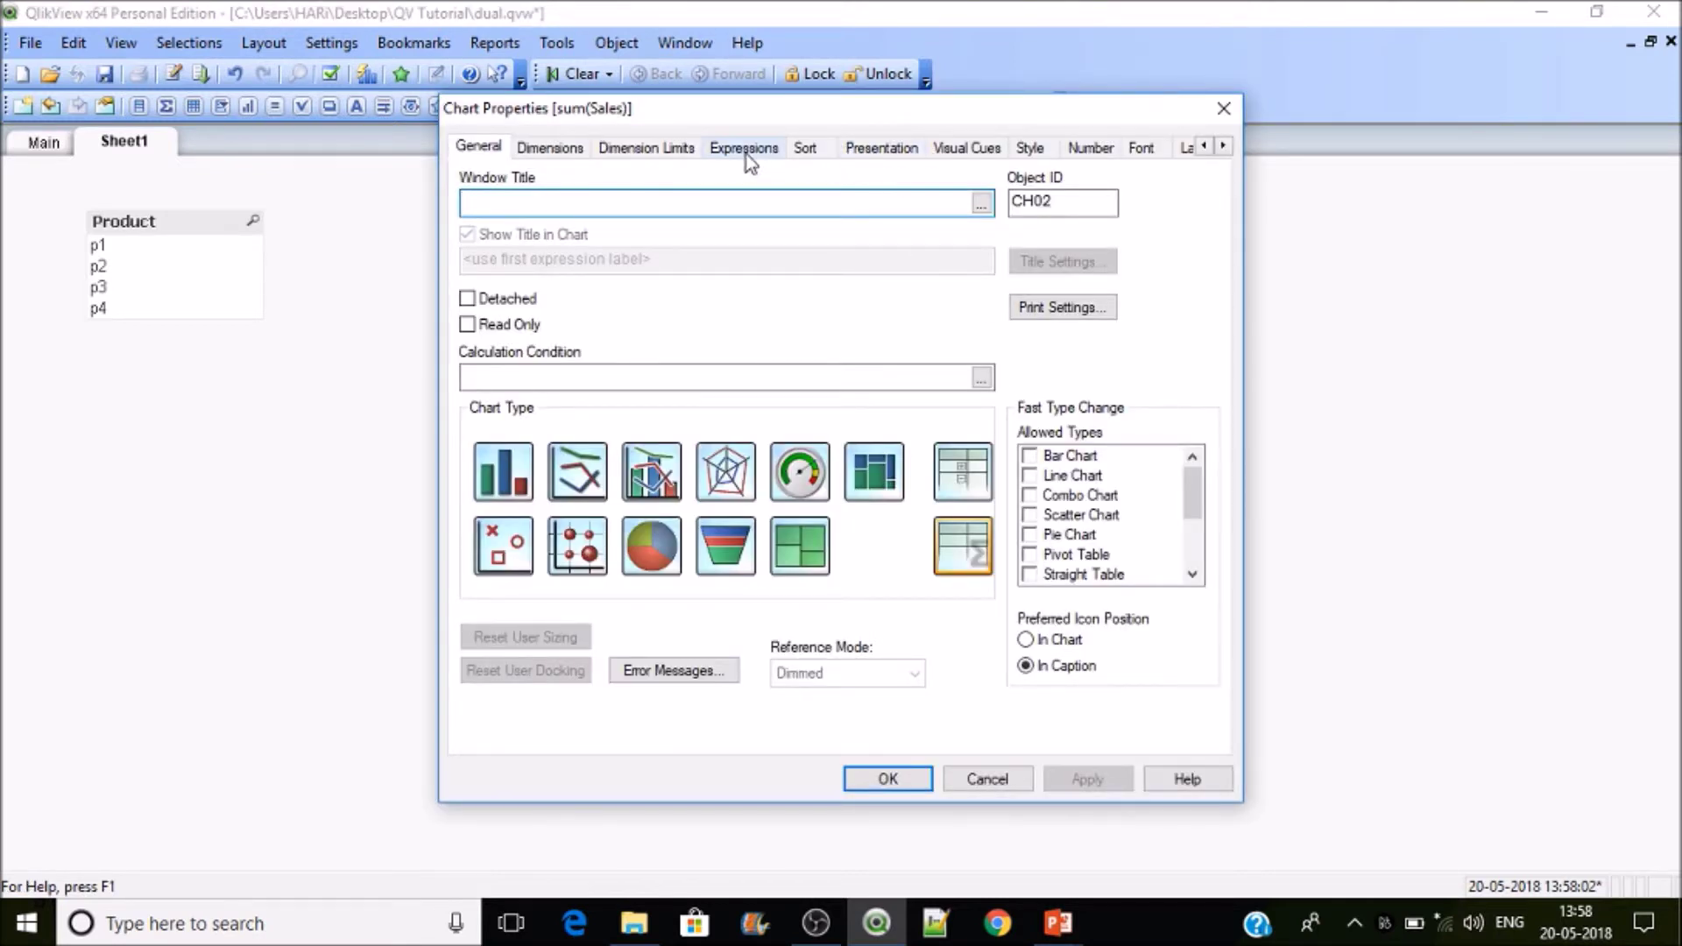
left_click(764, 151)
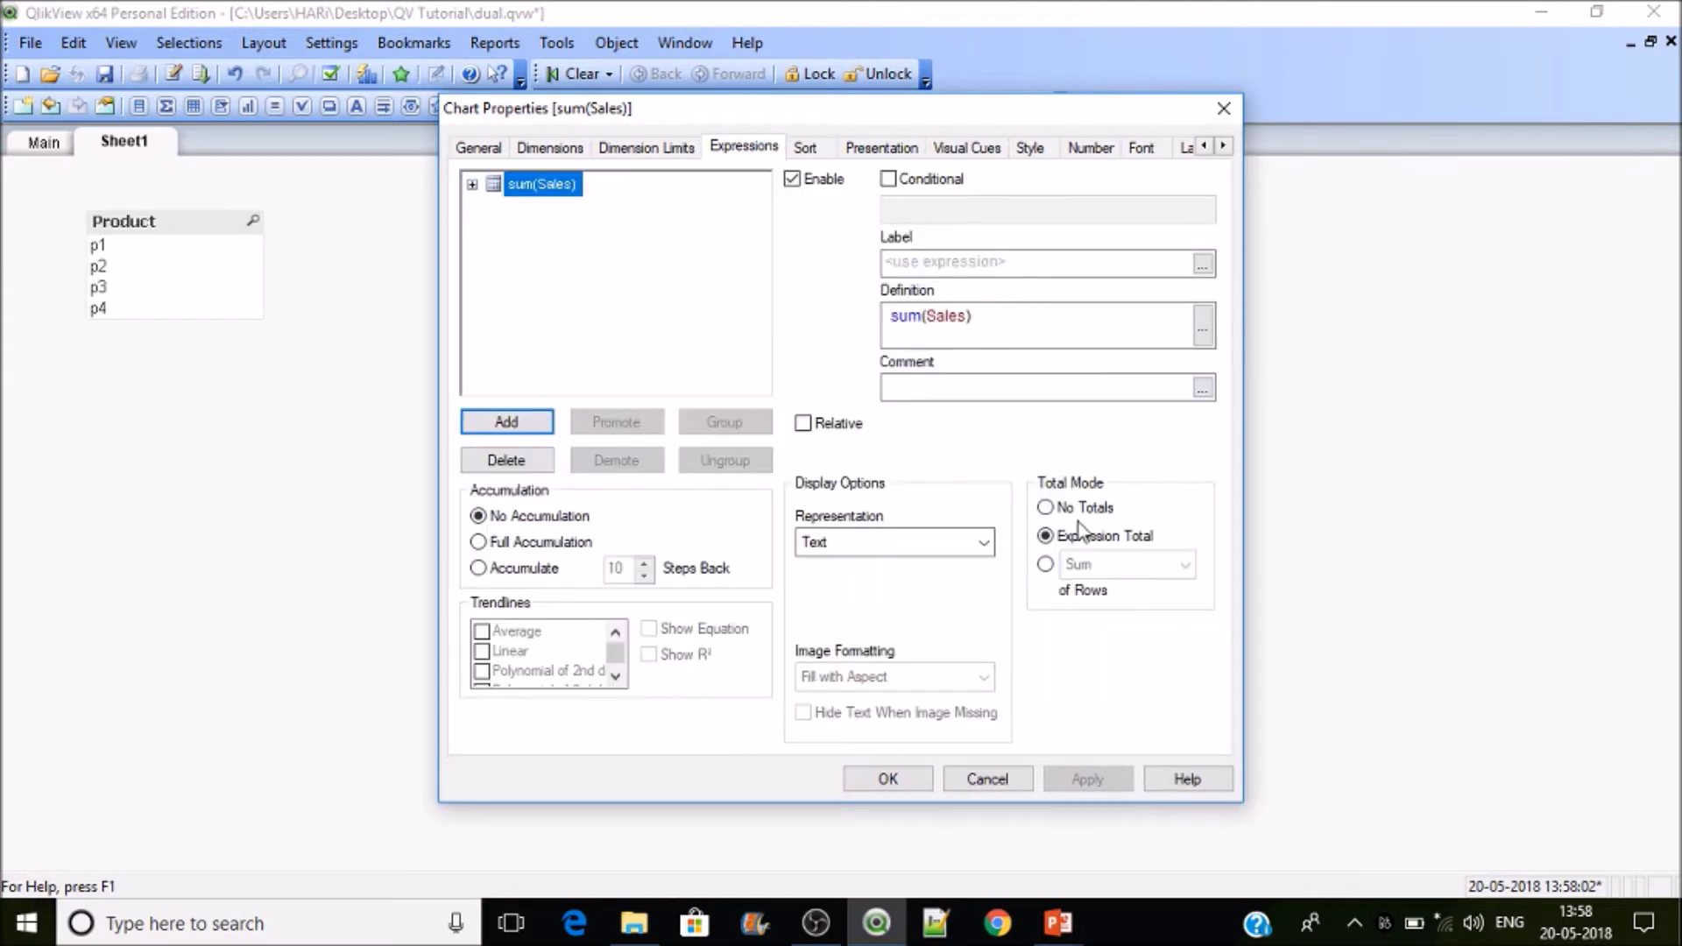
left_click(1046, 508)
left_click(895, 779)
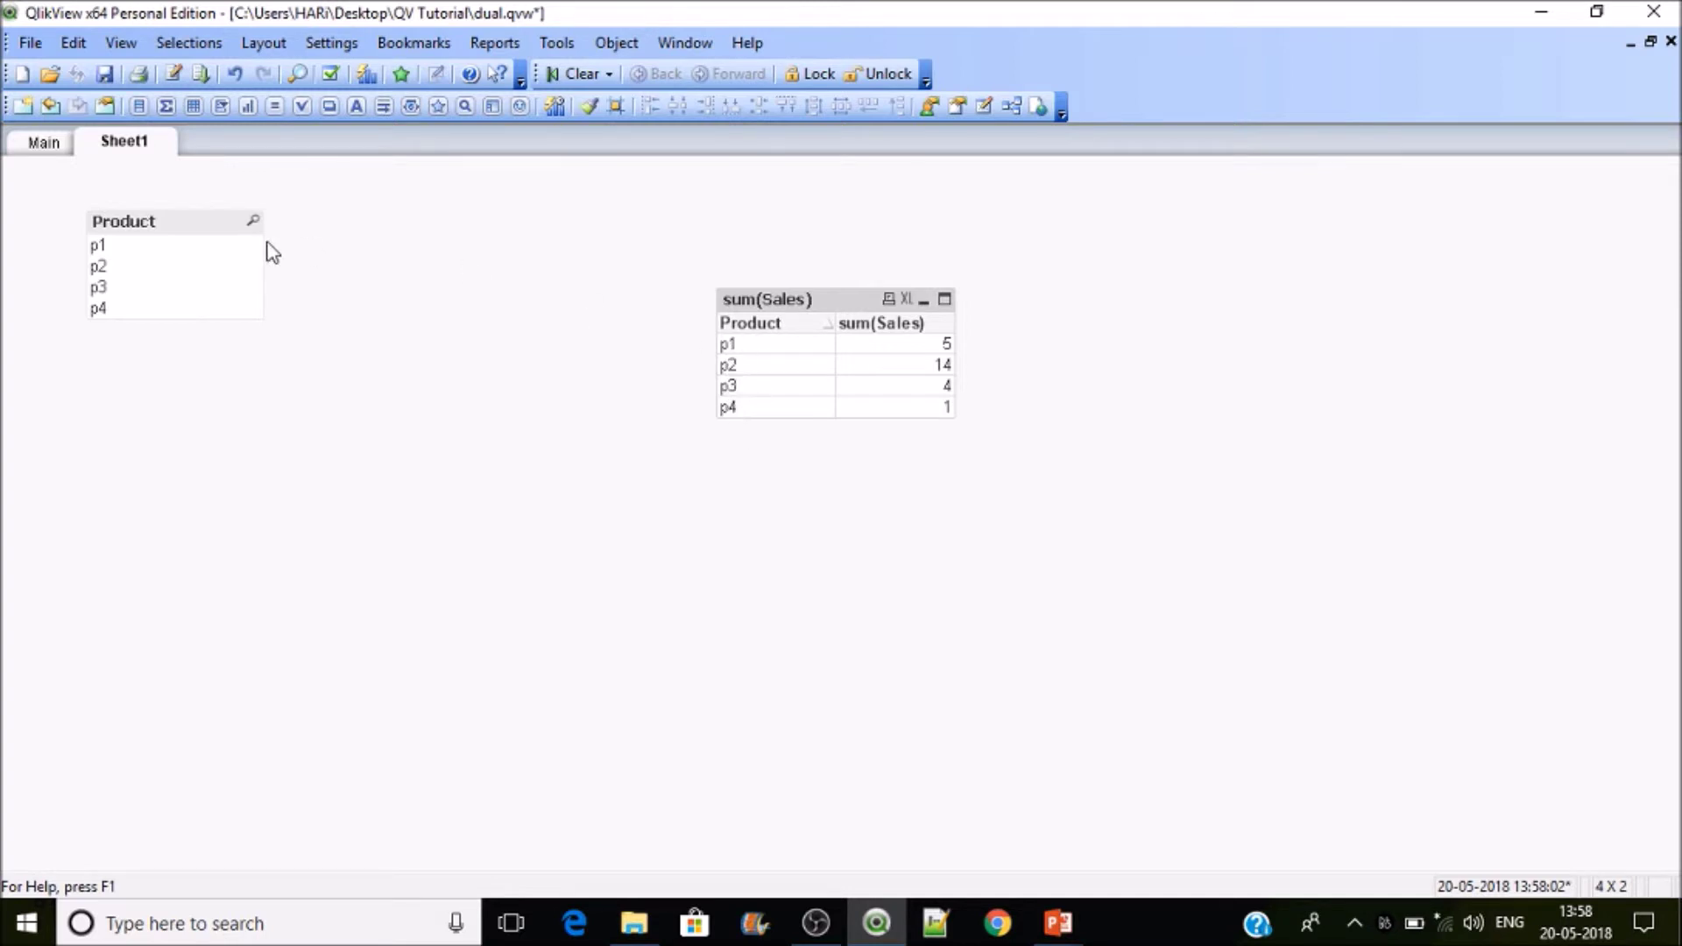
key("ctrl+s")
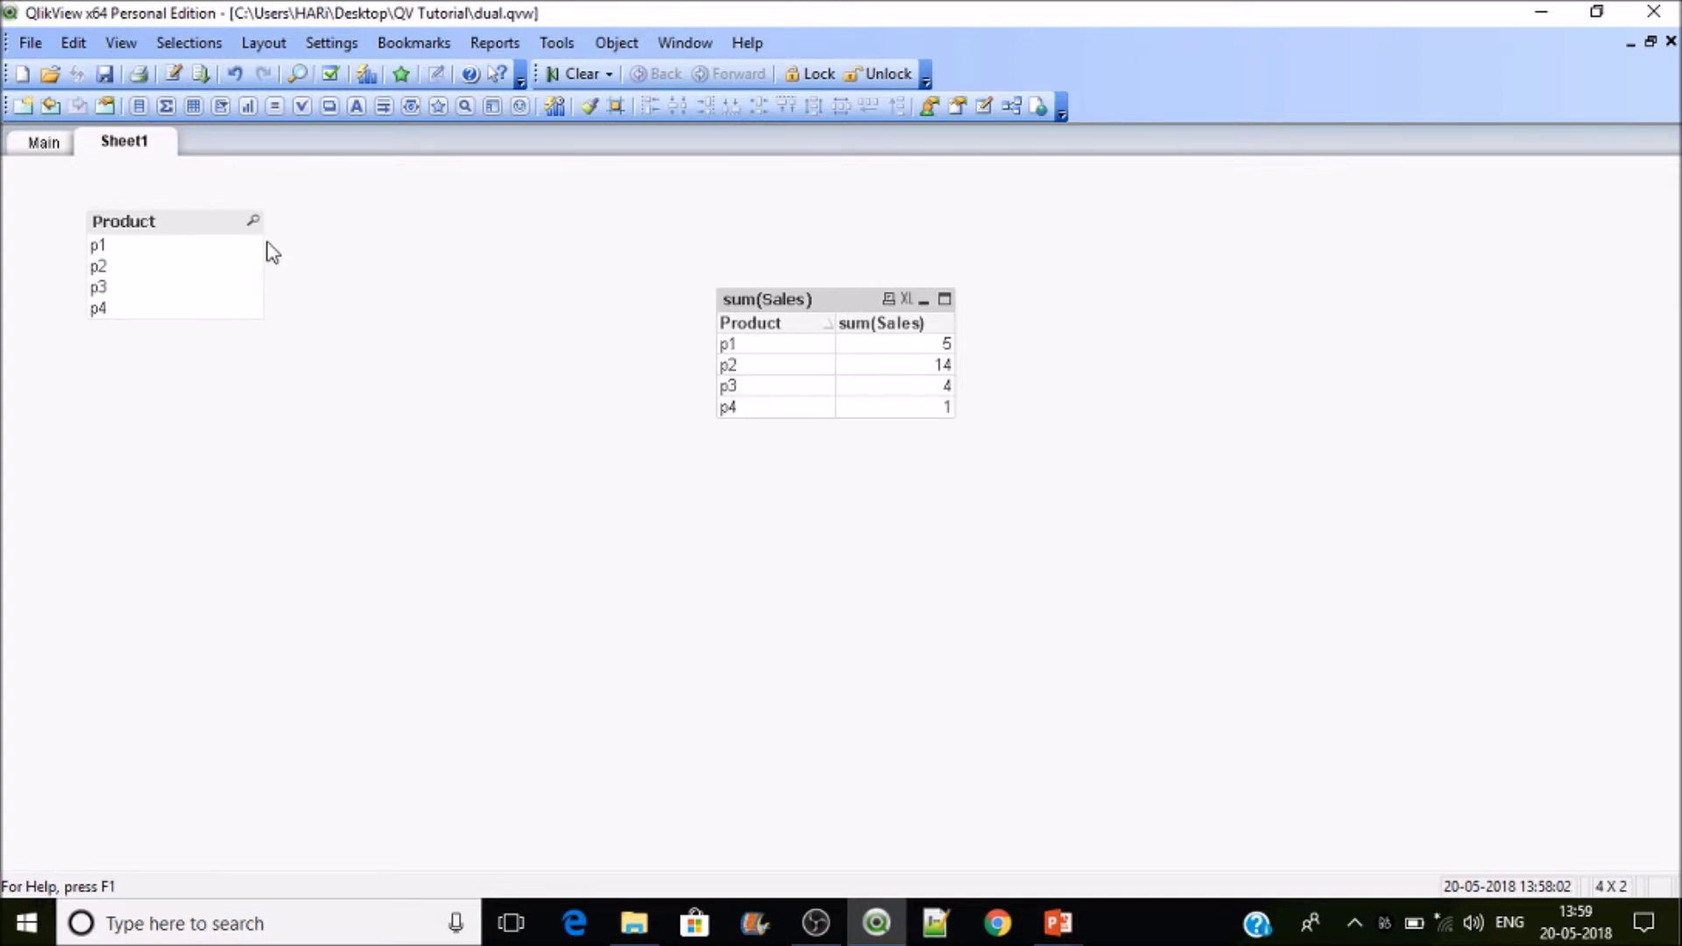
Label the inline load in the script as Raw_Data:.
left_click(173, 76)
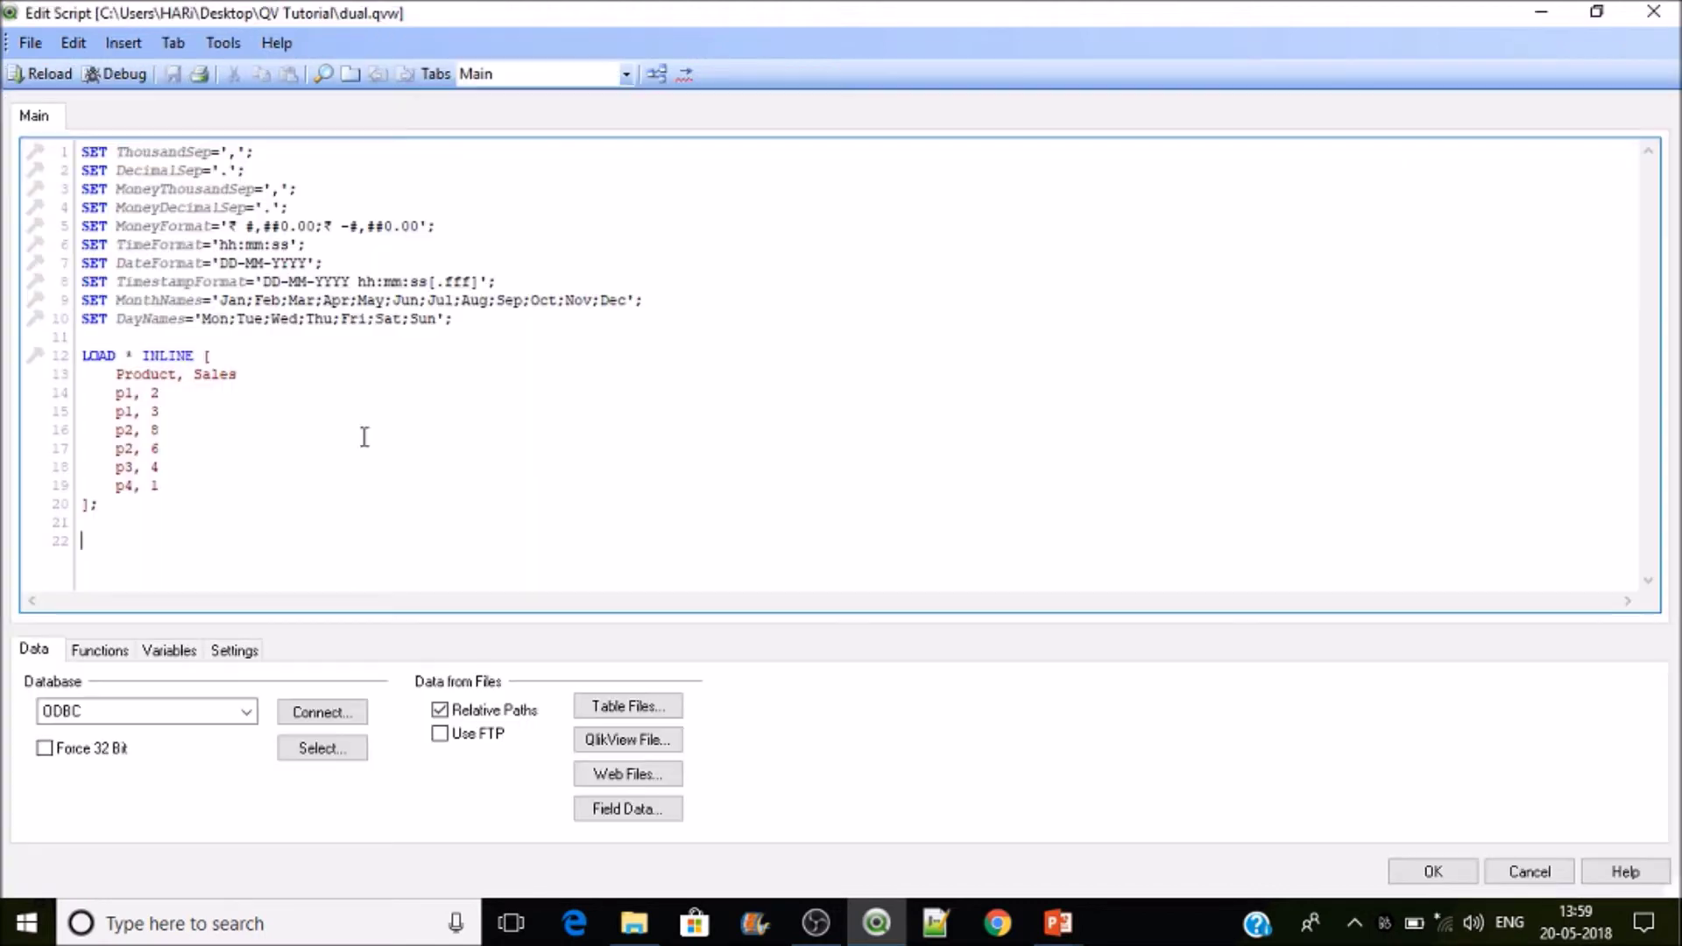
key("Return")
left_click(99, 339)
key("Return")
type("Rag")
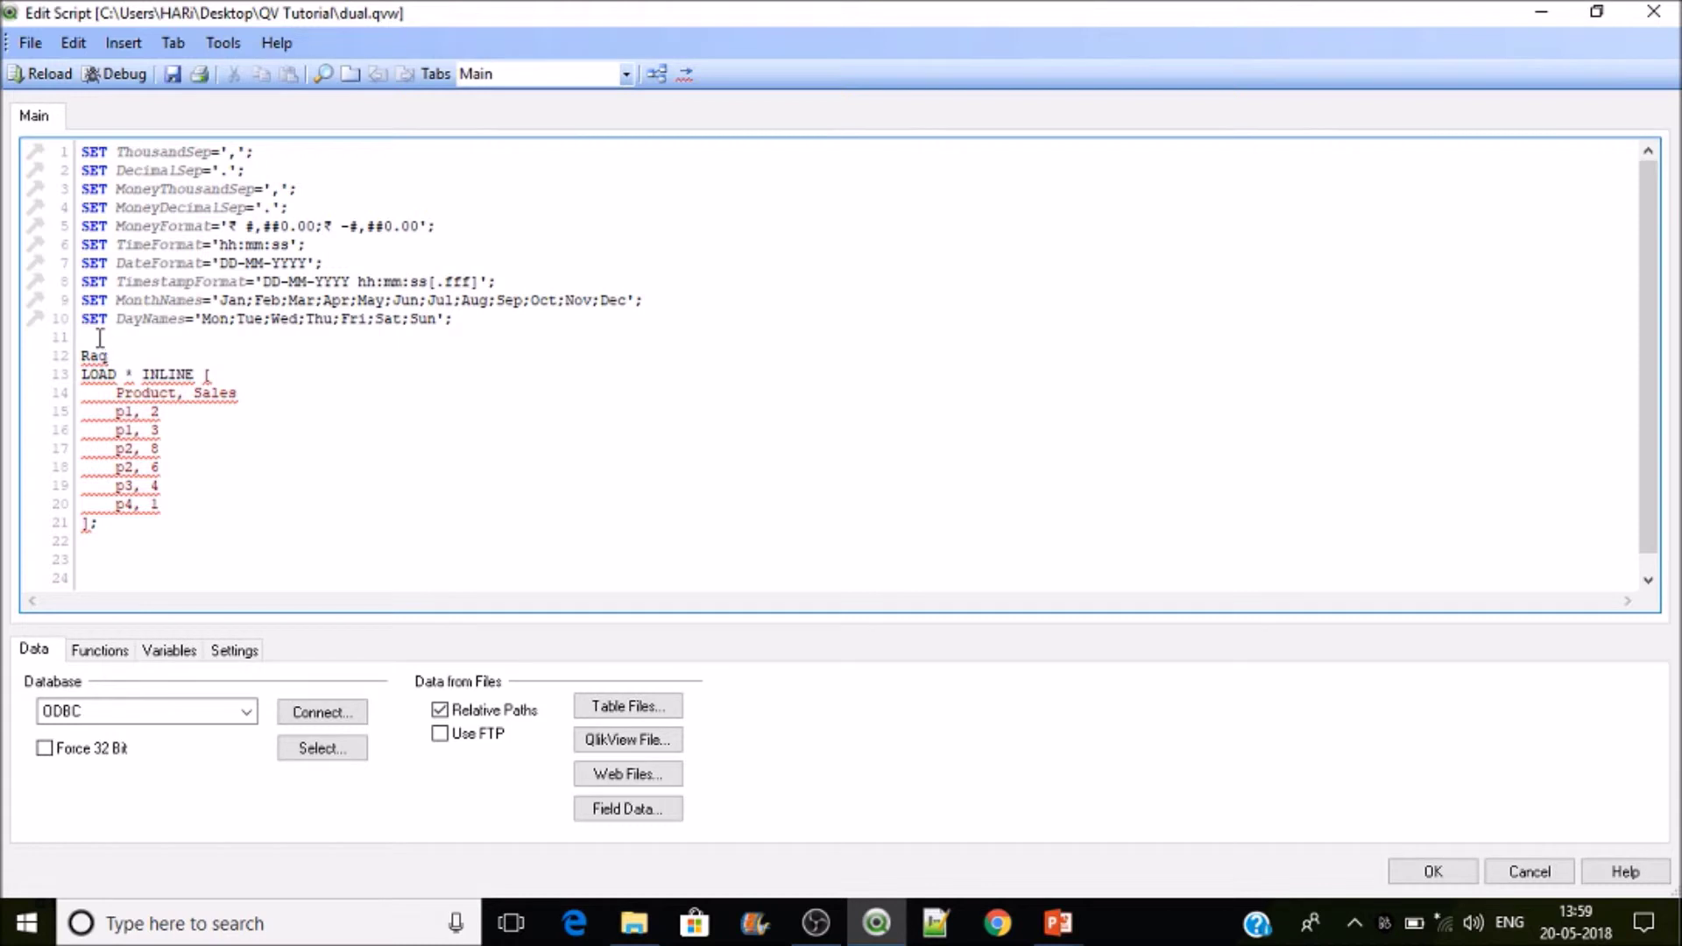
key("BackSpace")
type("w ")
type("Data:")
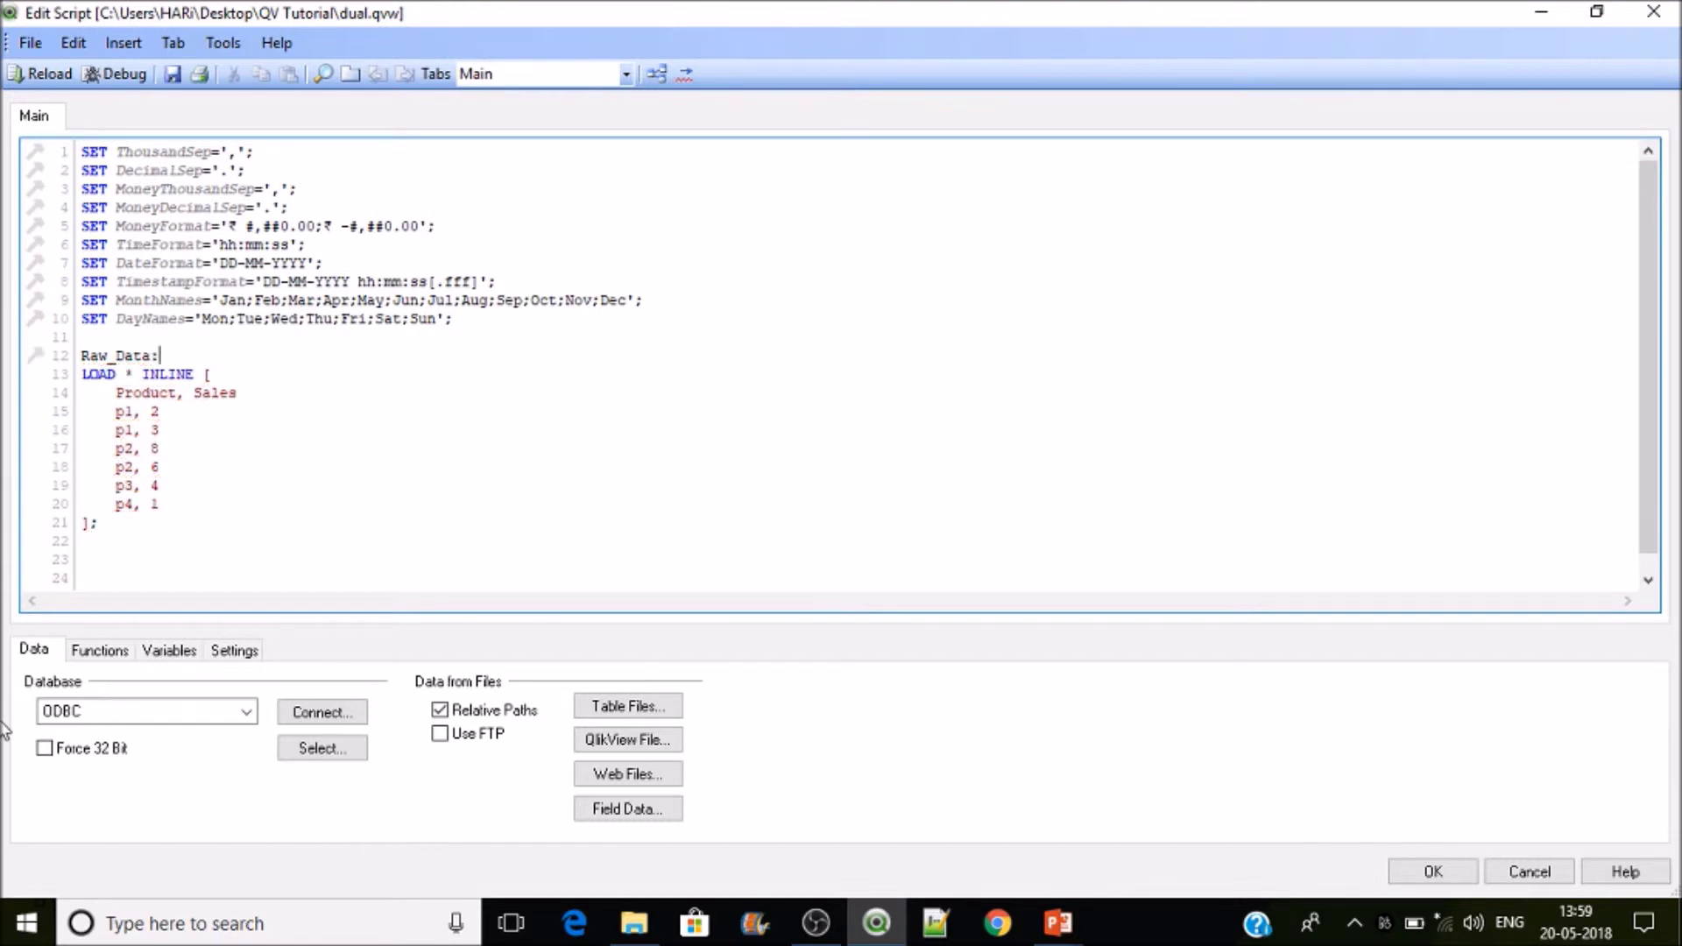
Add a T2: LOAD * Resident Raw_Data; statement below the inline load.
left_click(96, 559)
key("Return")
type("T")
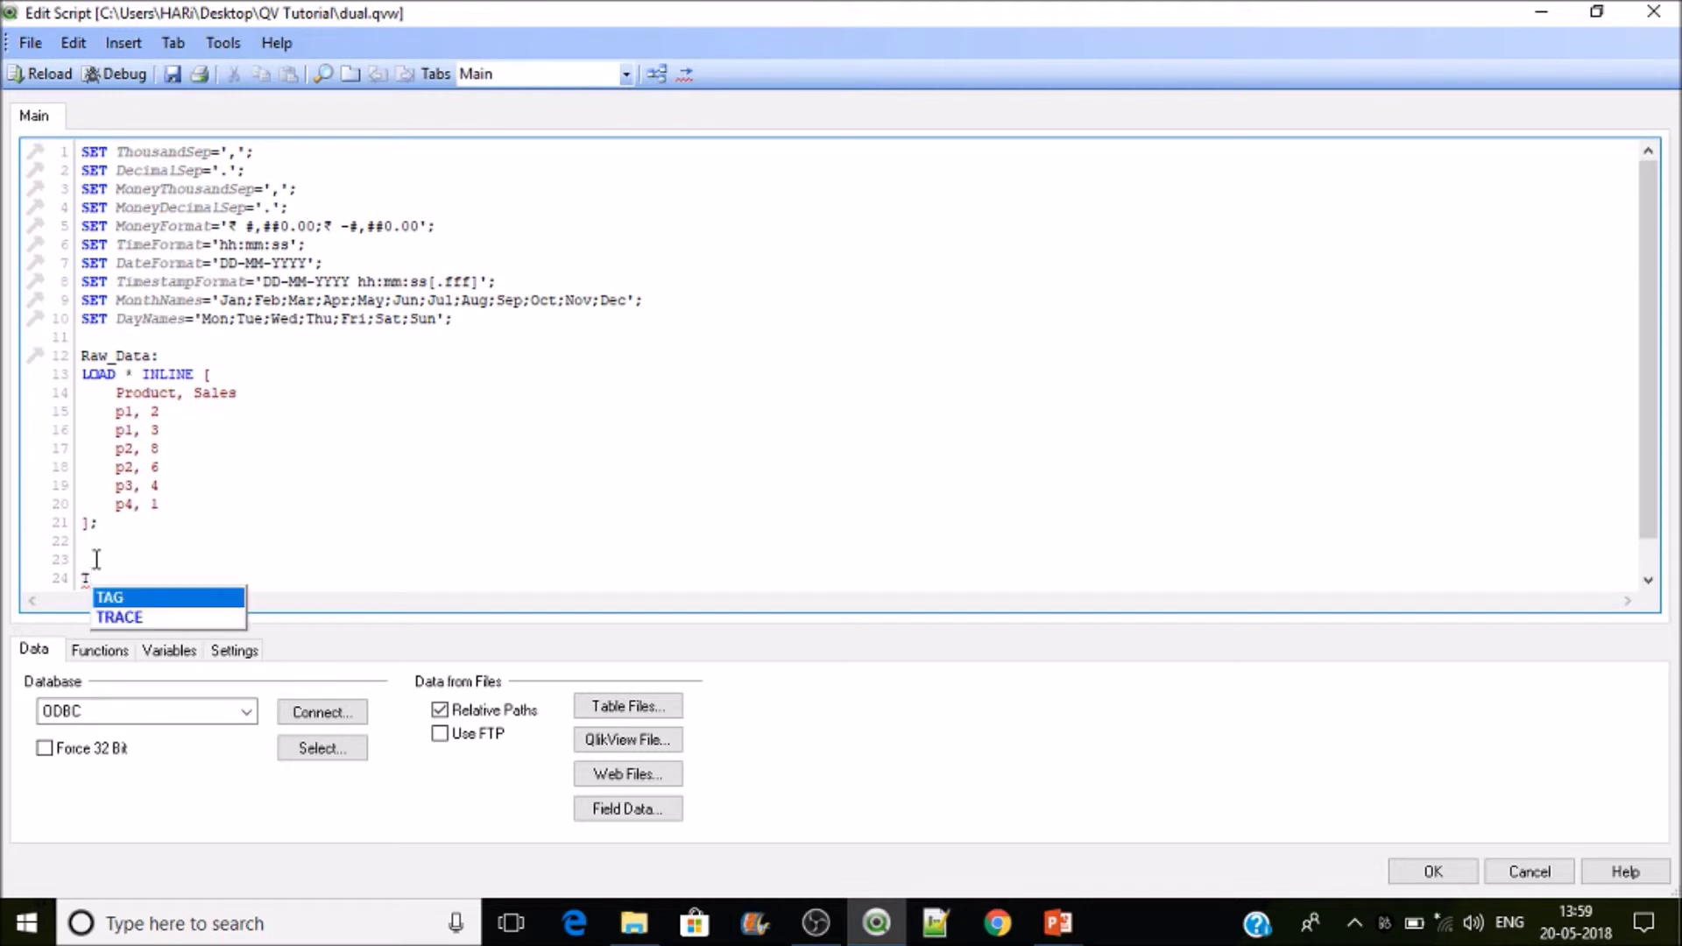
type("2:")
key("Return")
key("Return")
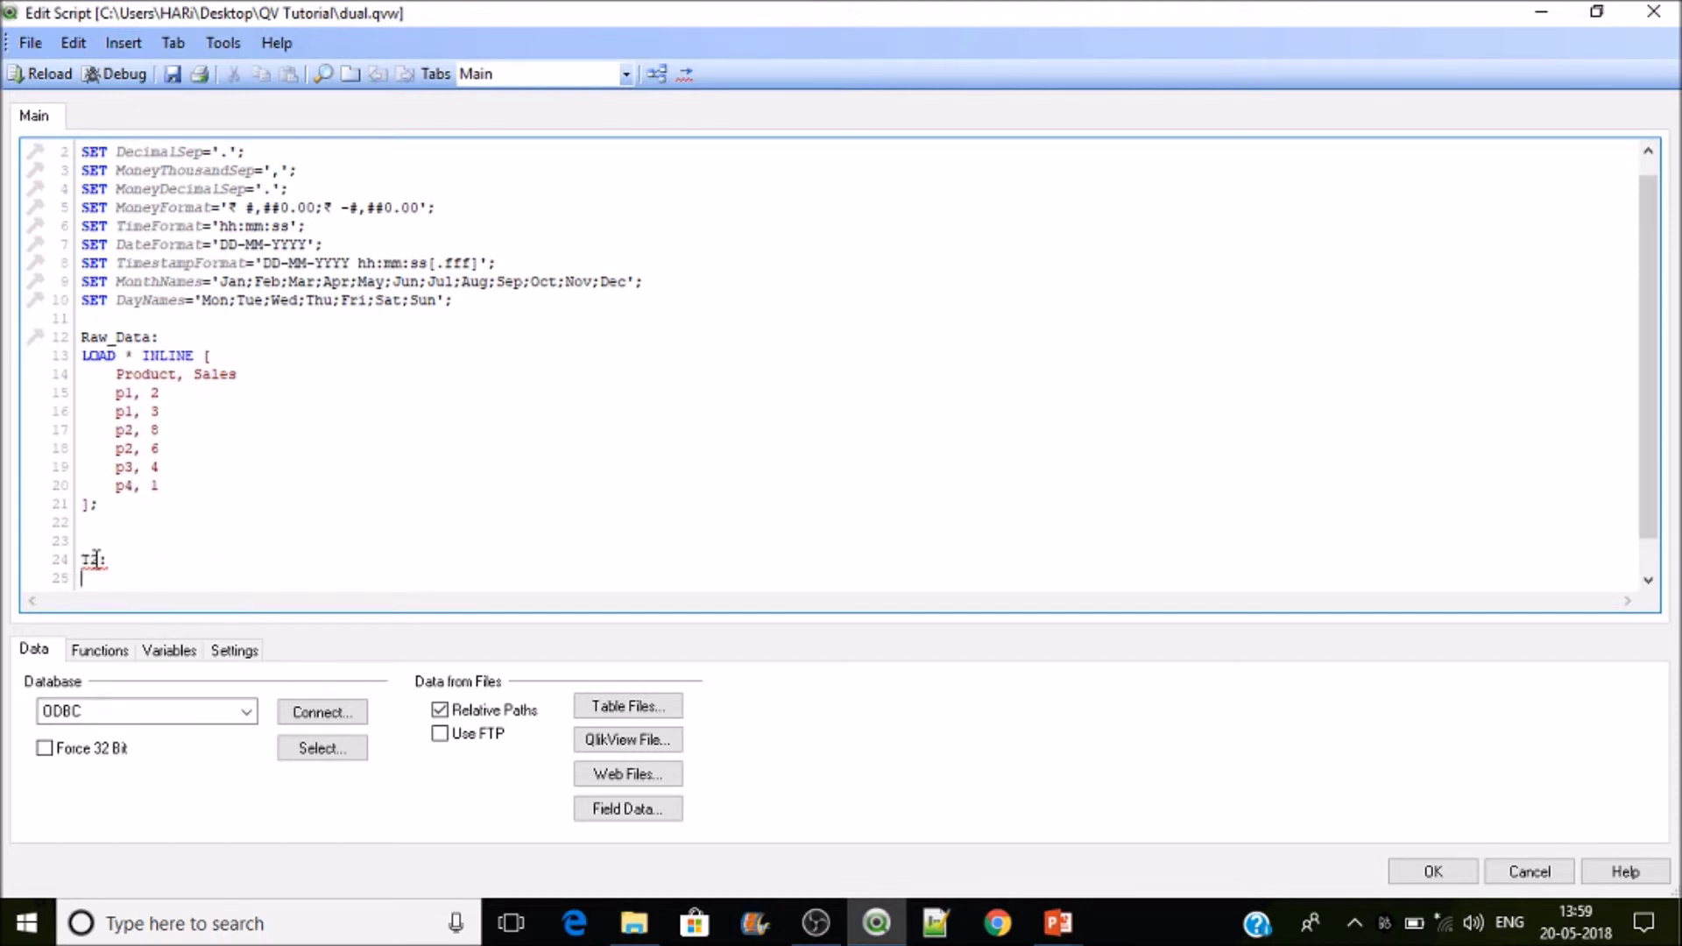
type("LOAD")
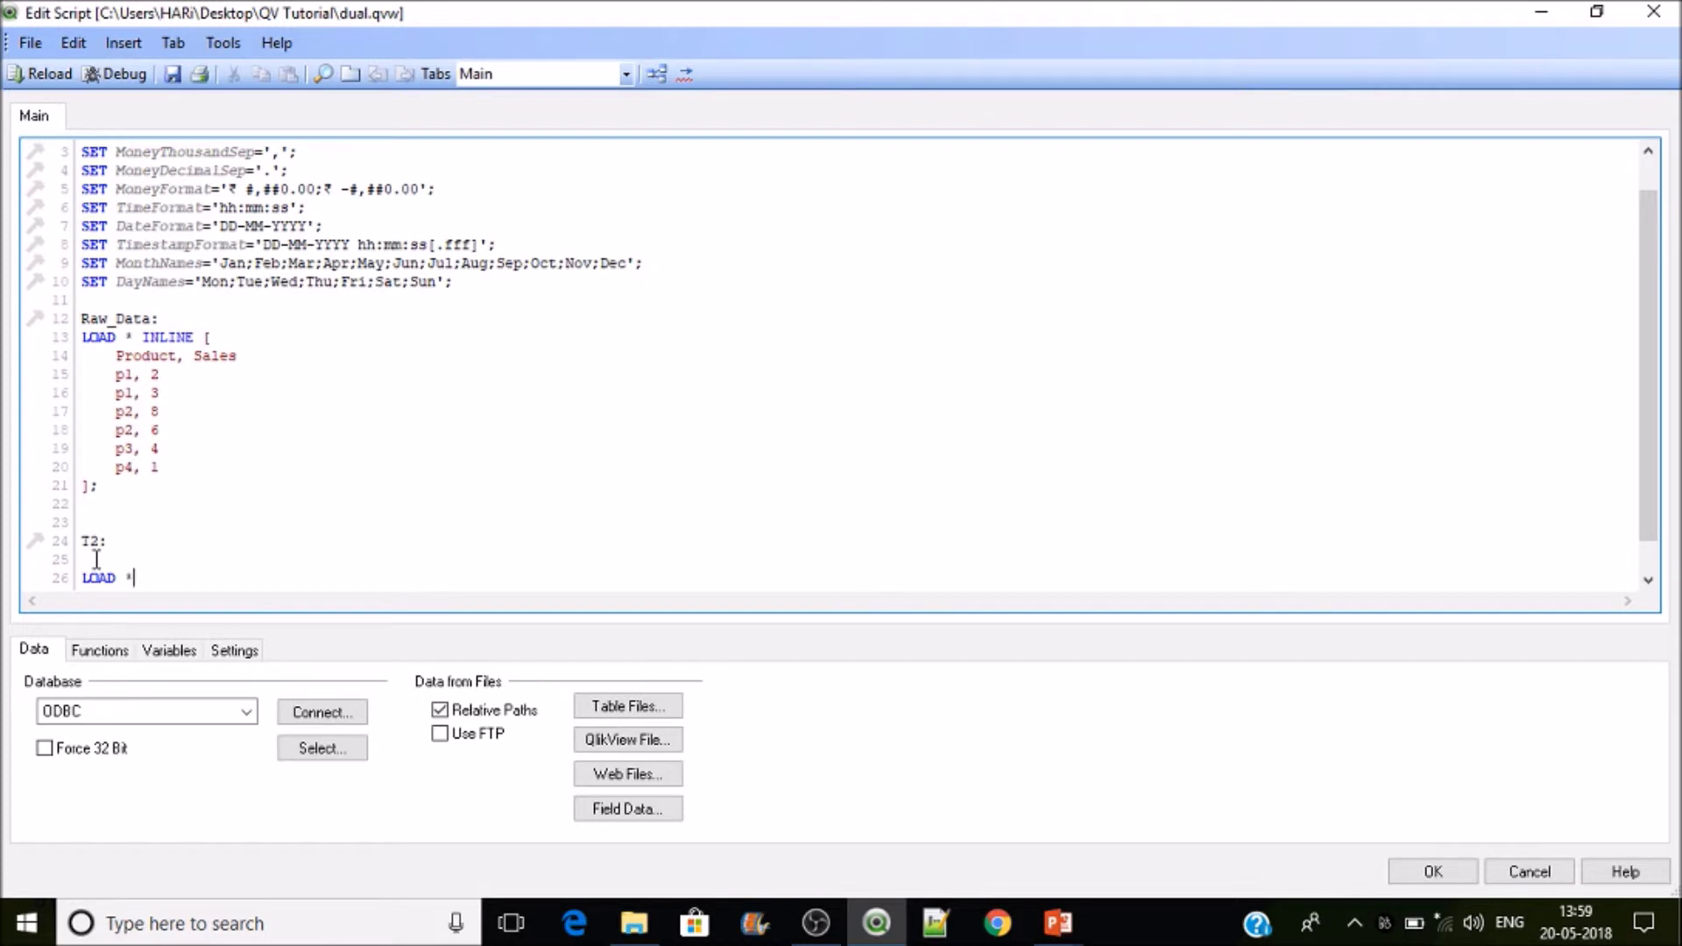
type(" * Resident")
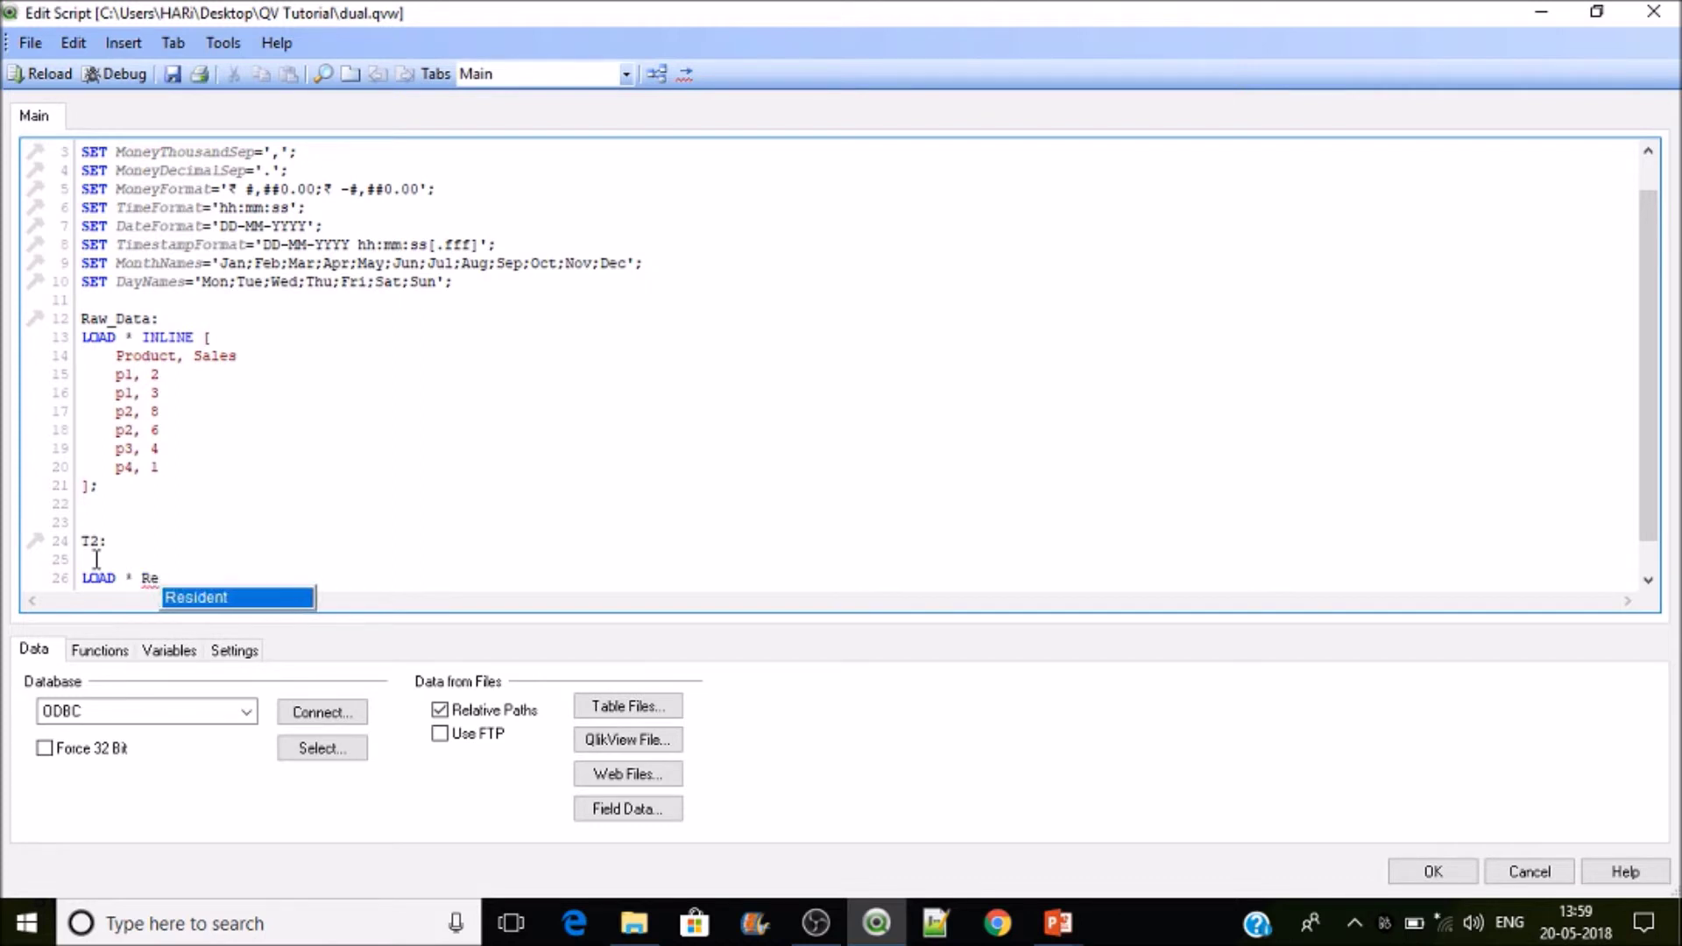
double_click(101, 323)
key("shift+End")
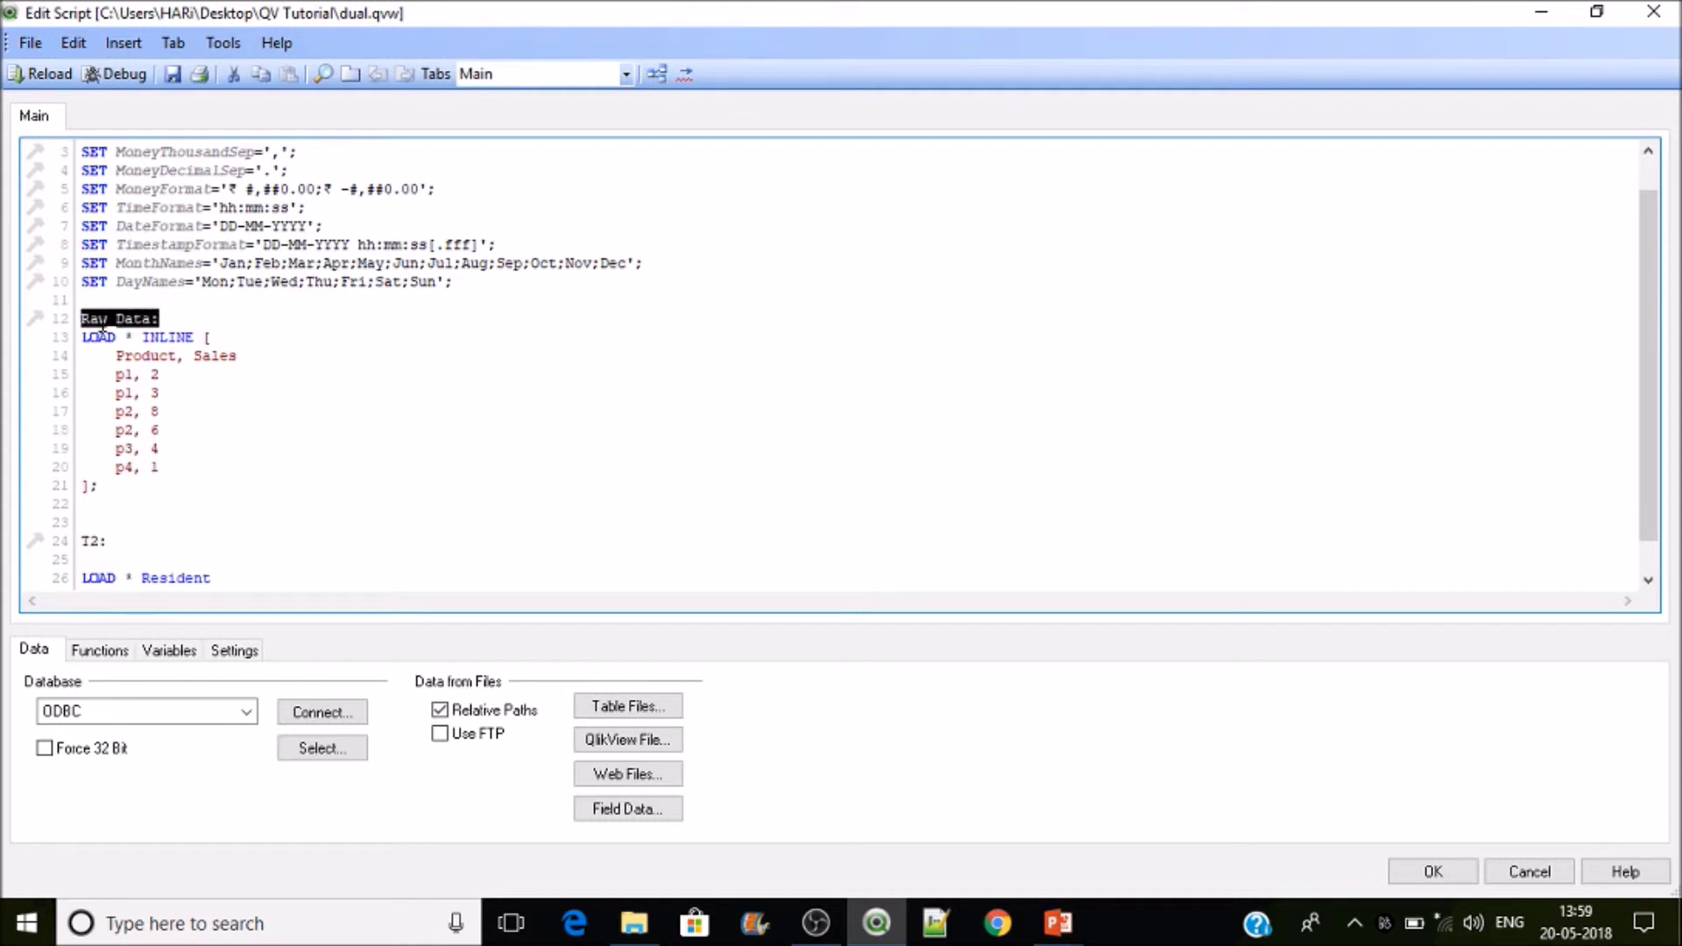
key("shift+Left")
key("ctrl+c")
left_click(267, 581)
key("ctrl+v")
type(";")
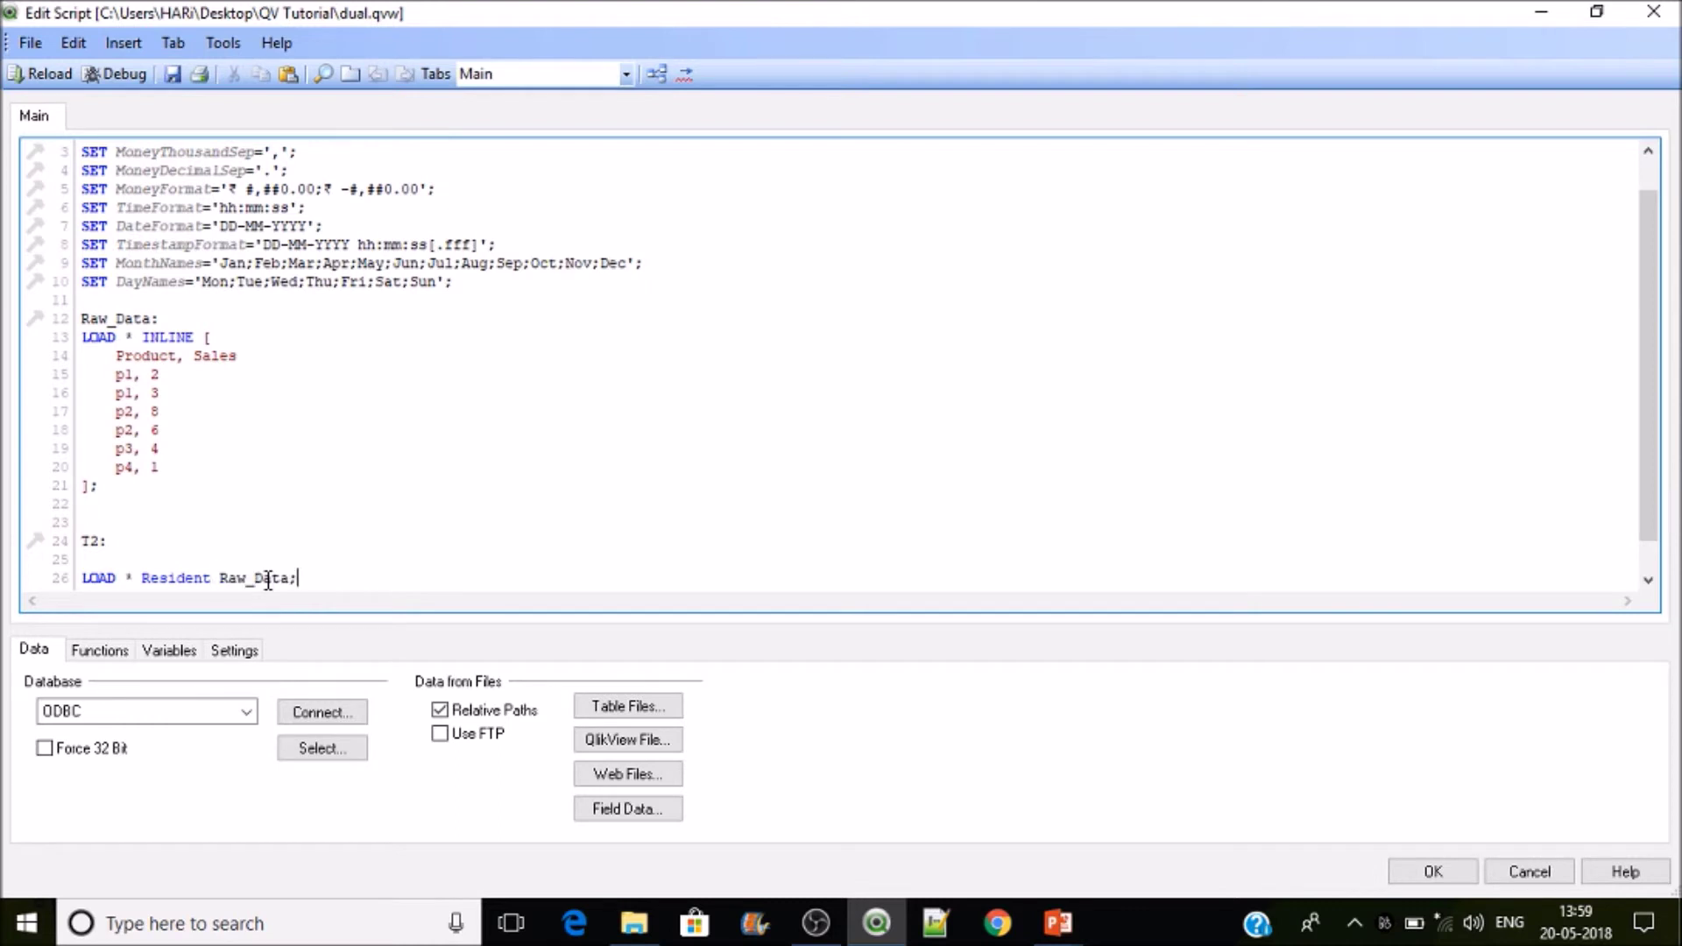
key("Return")
Add DROP Table Raw_Data; after the T2 load.
key("Return")
type("DROP Ta")
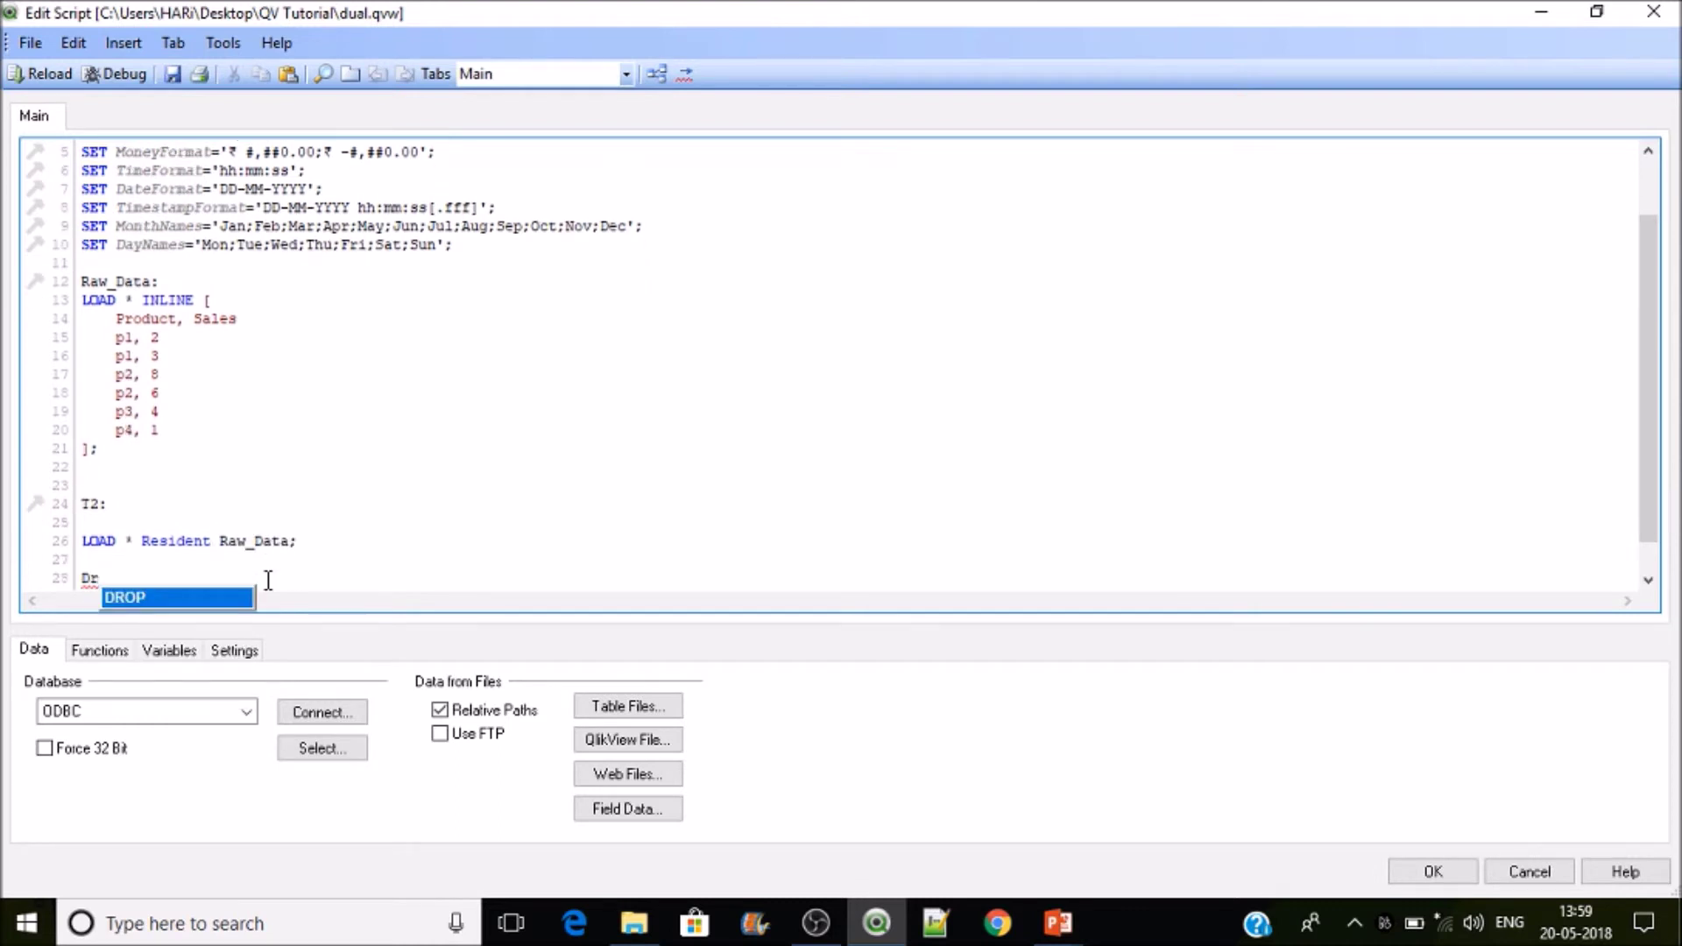
key("Return")
type("v")
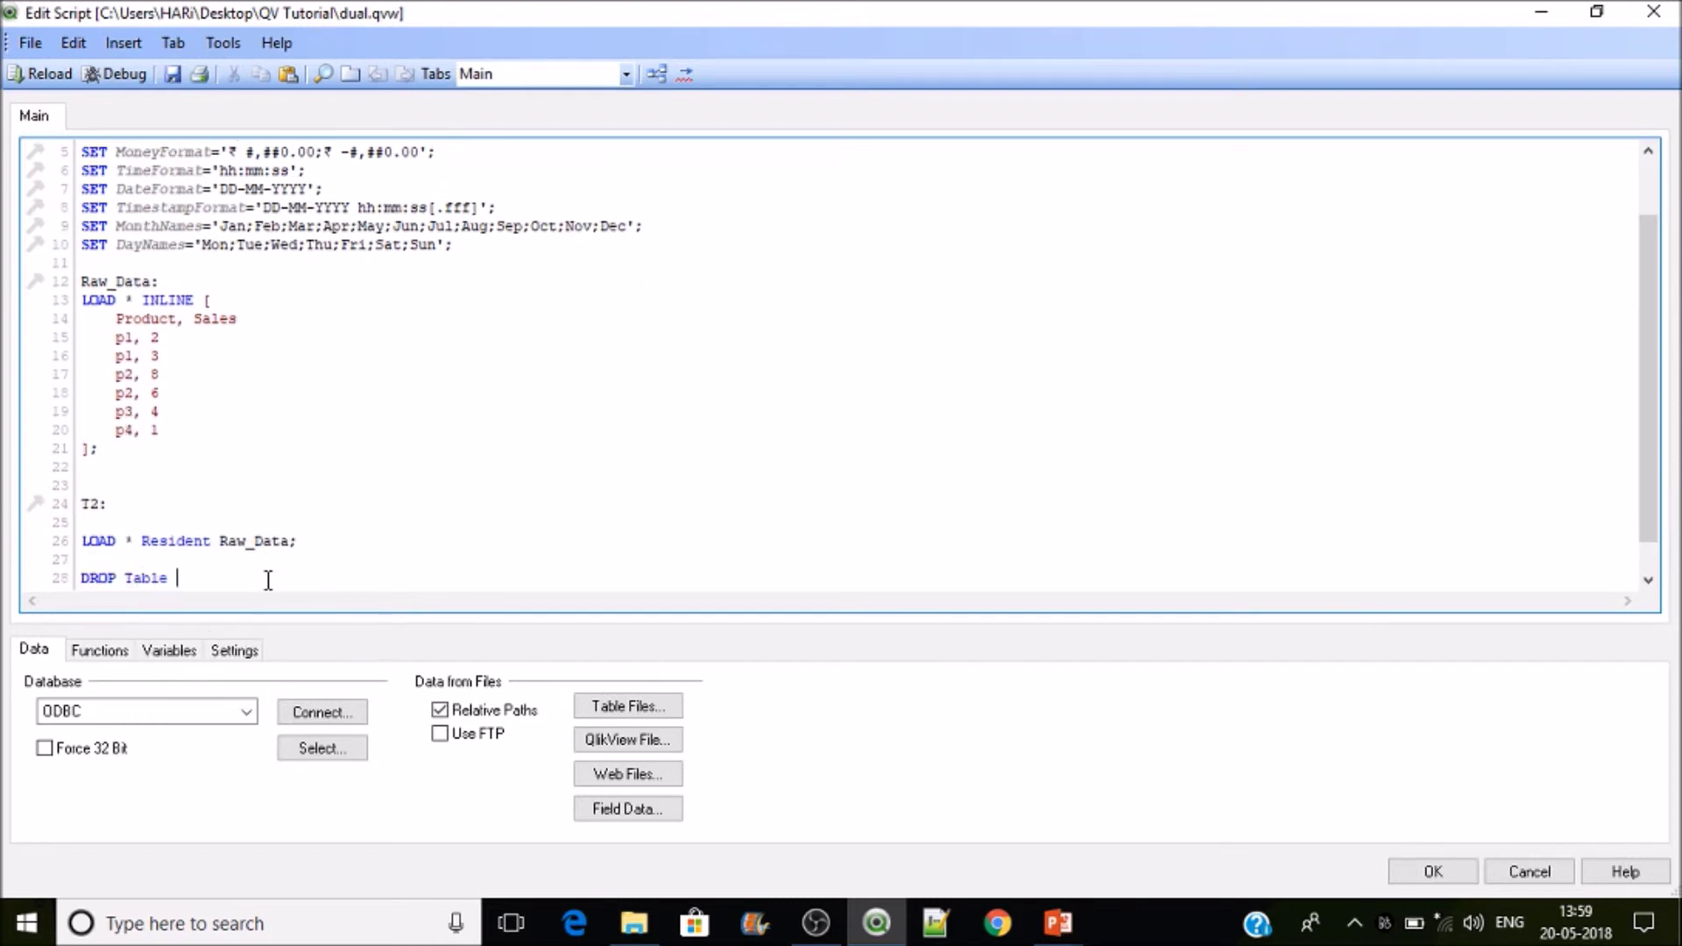
key("BackSpace")
type("Raw_Data;")
Extend T2 to LOAD *,Dual(Product,Sales) as Product_Dual and reload the script.
left_click(137, 541)
type("*")
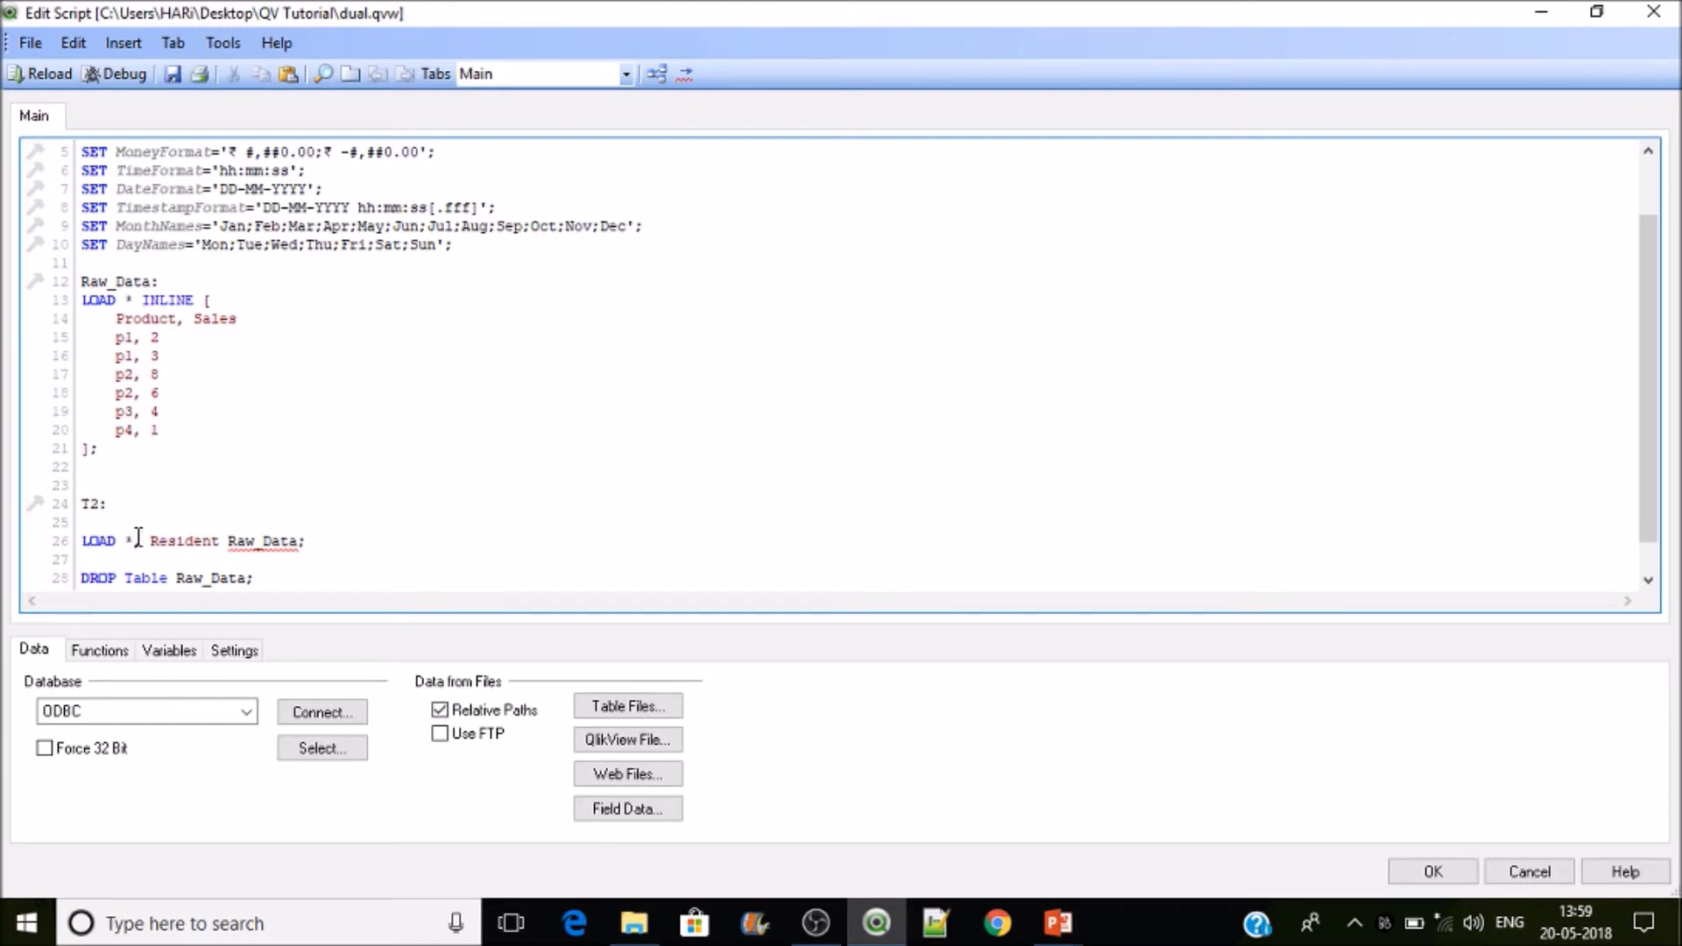
type(",Pro")
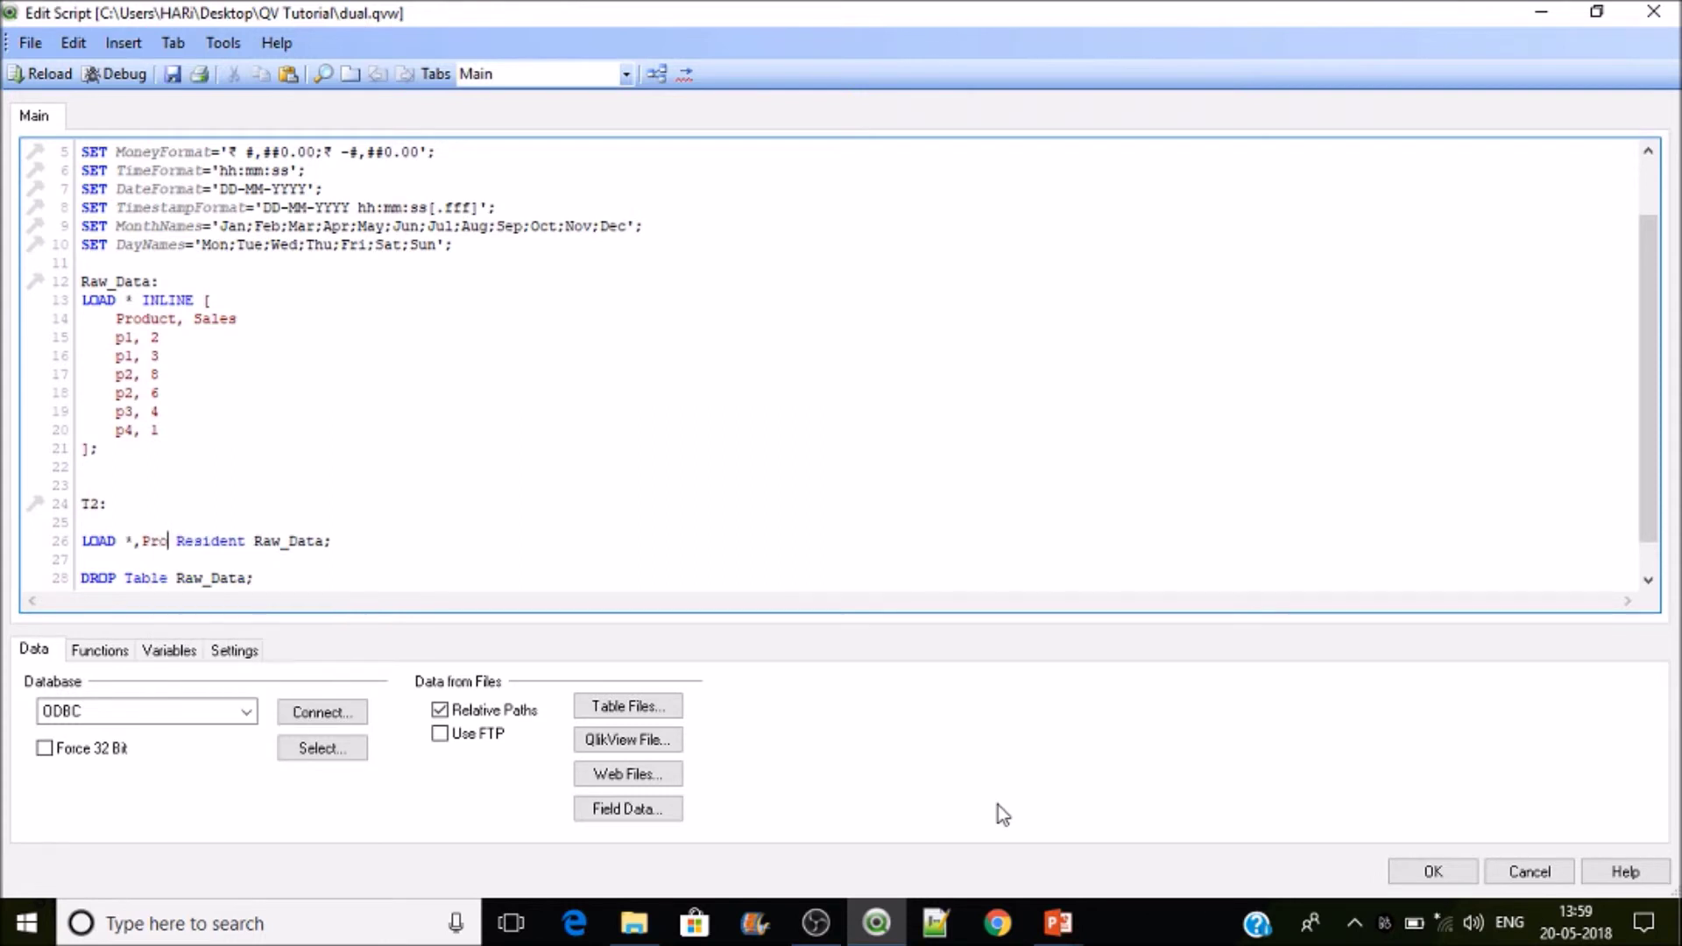
key("BackSpace")
key("BackSpace")
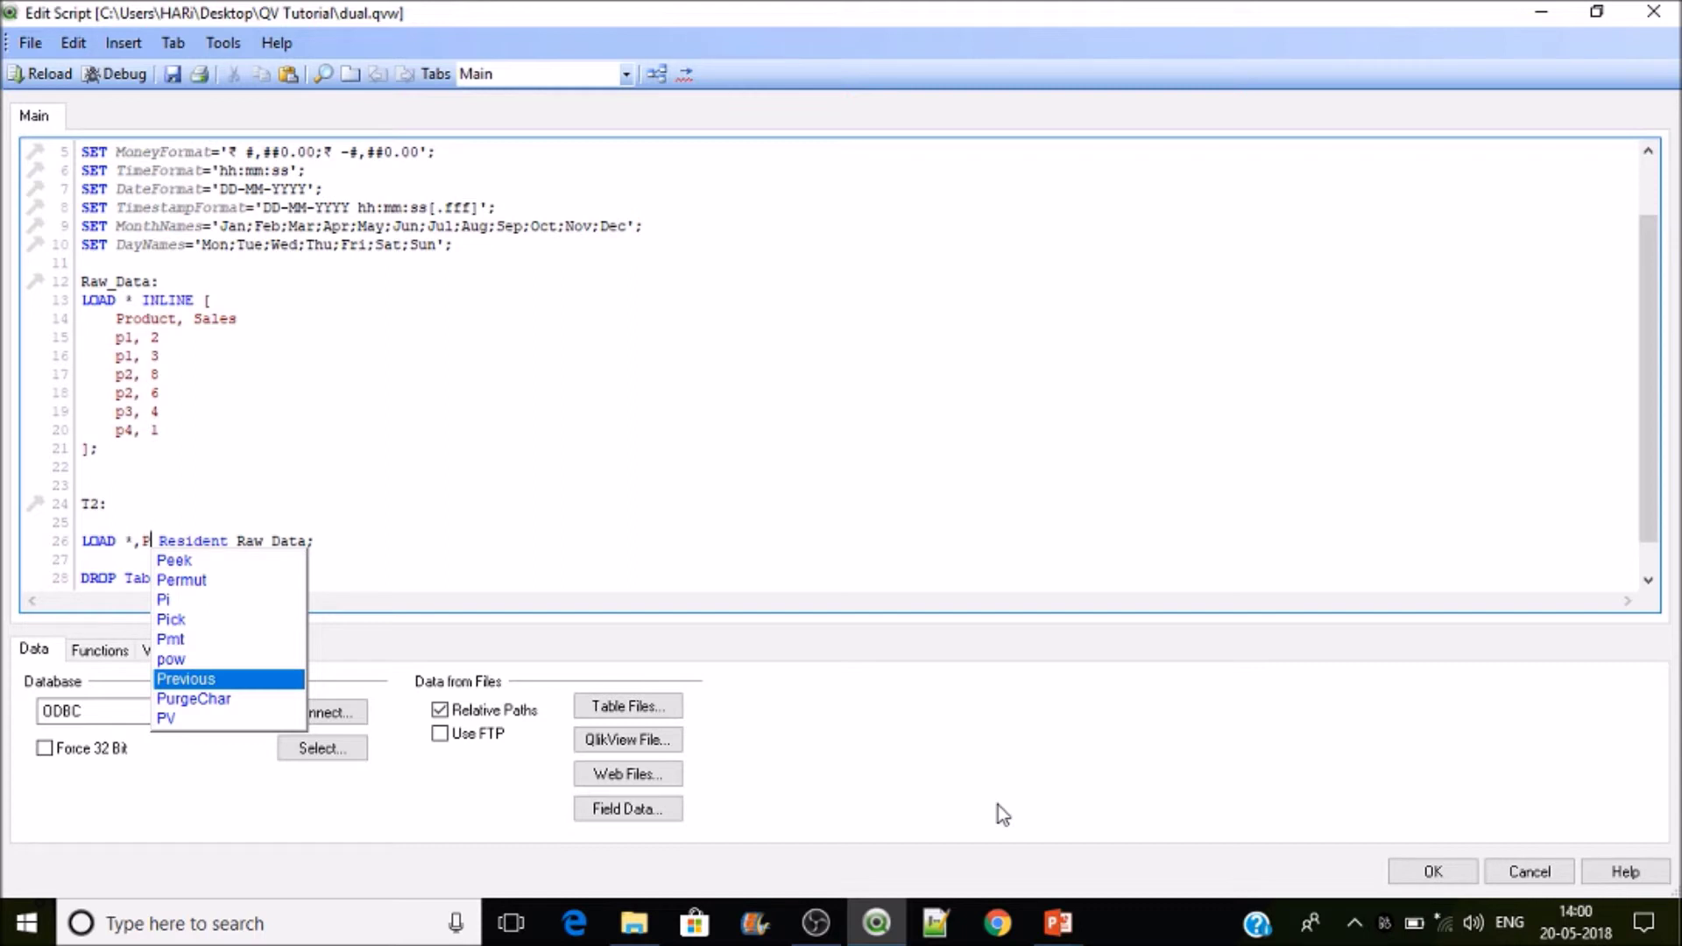
type("roduct")
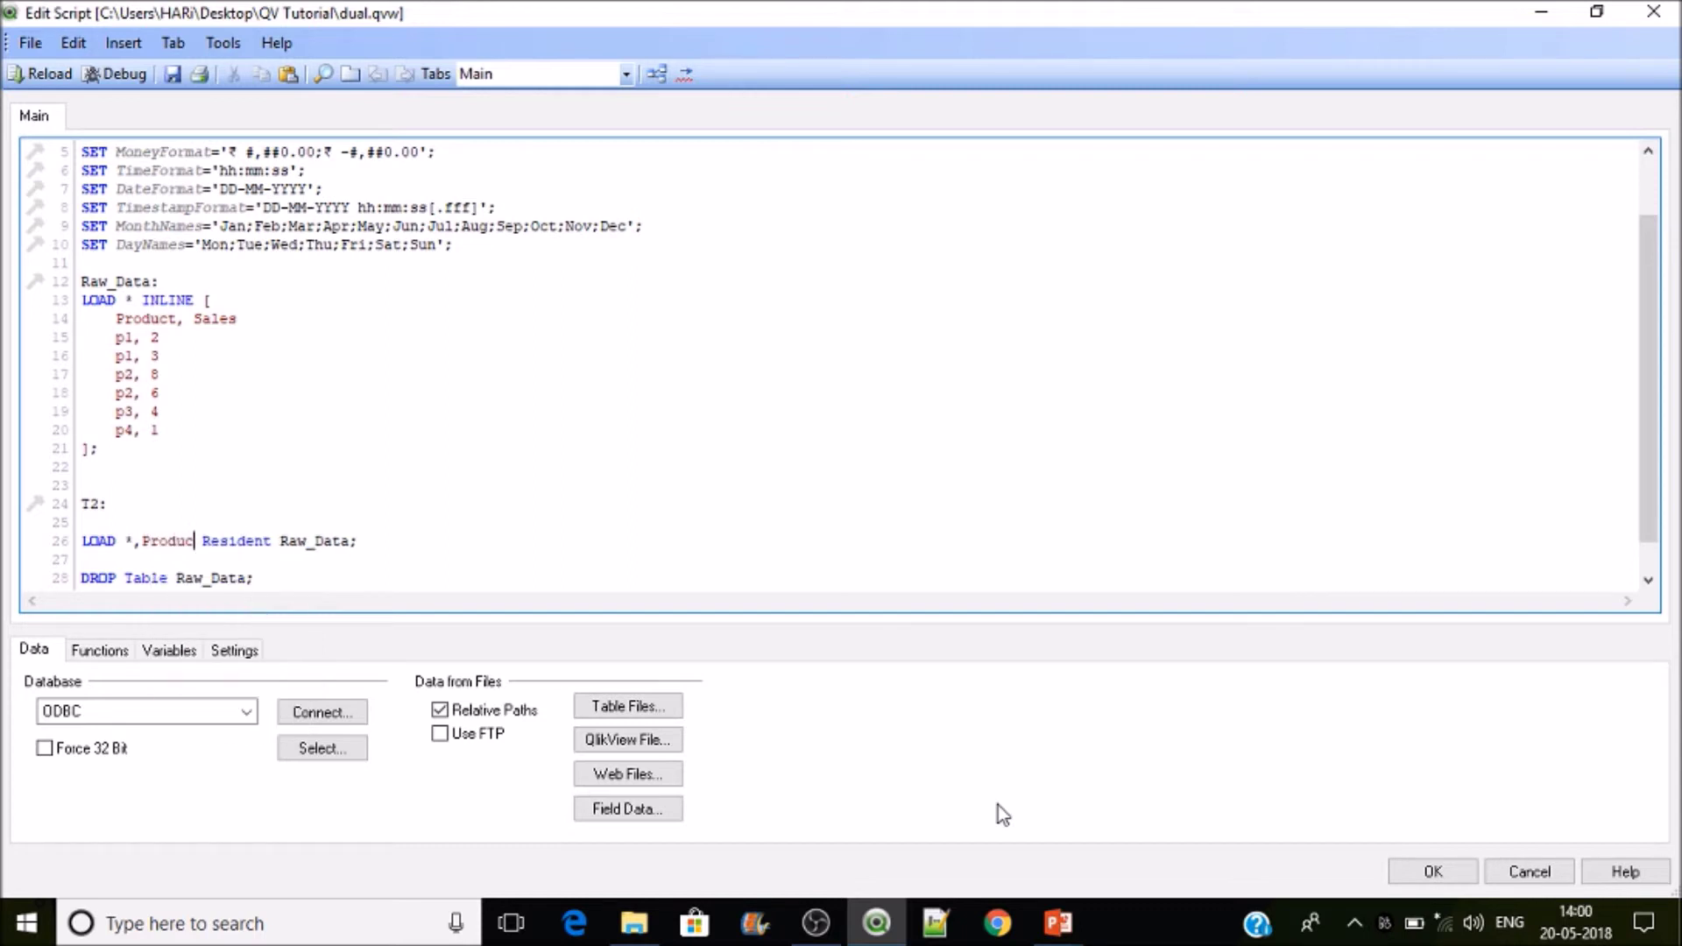
type("_Trn")
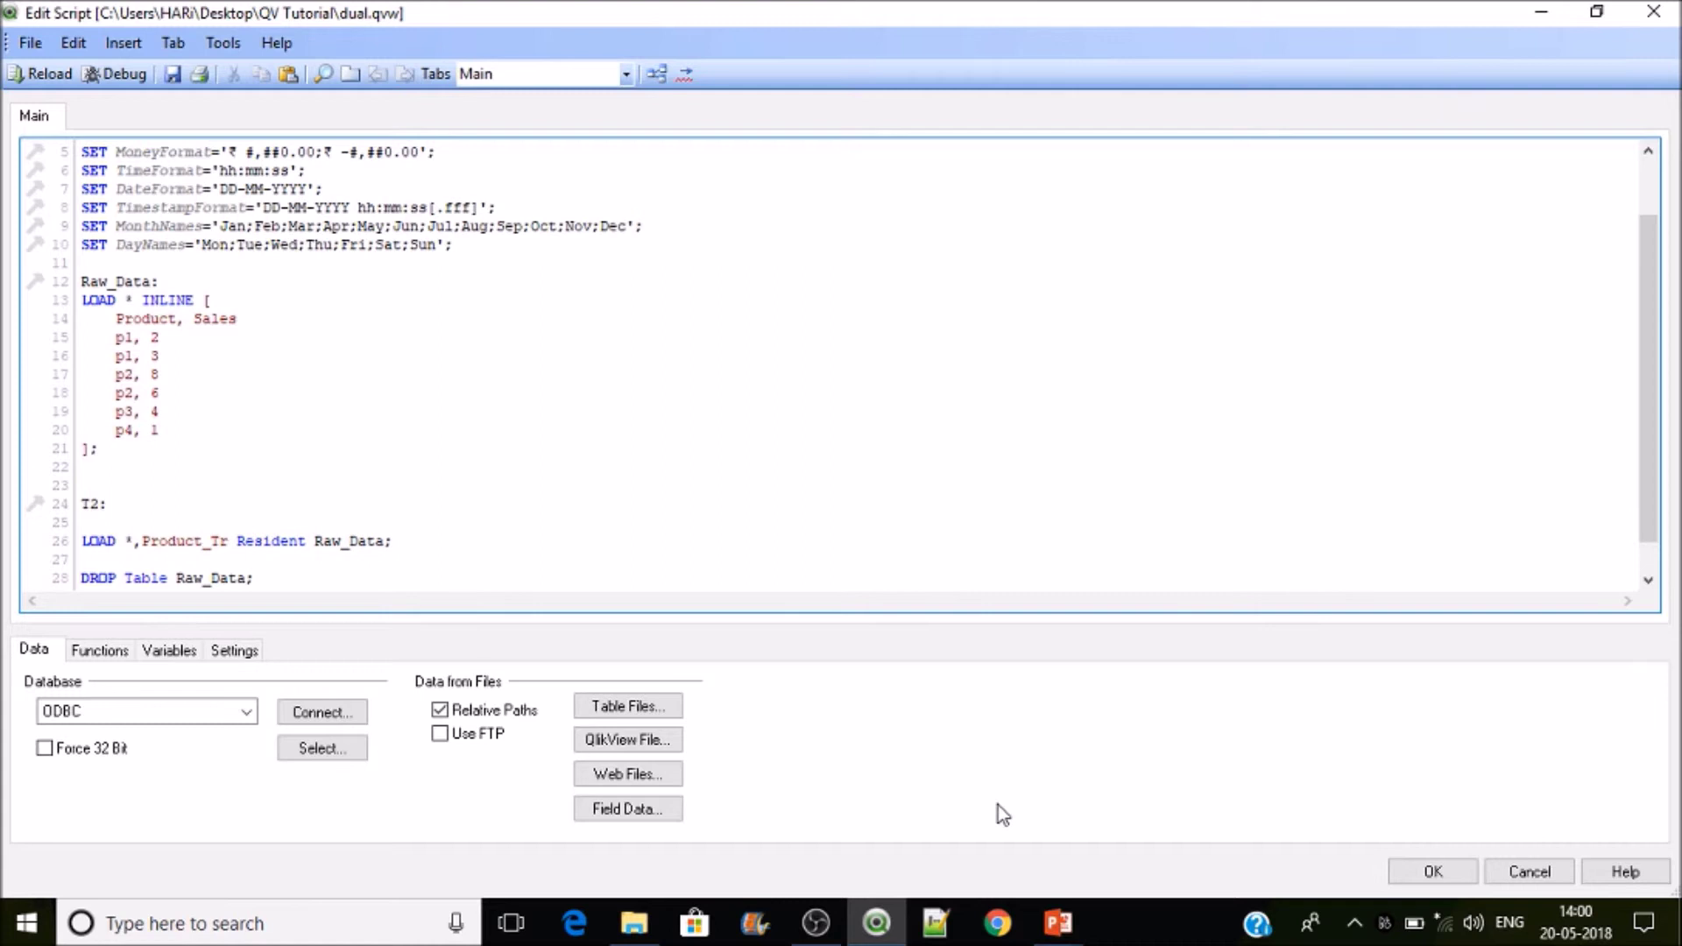
key("BackSpace")
key("BackSpace")
key("BackSpace")
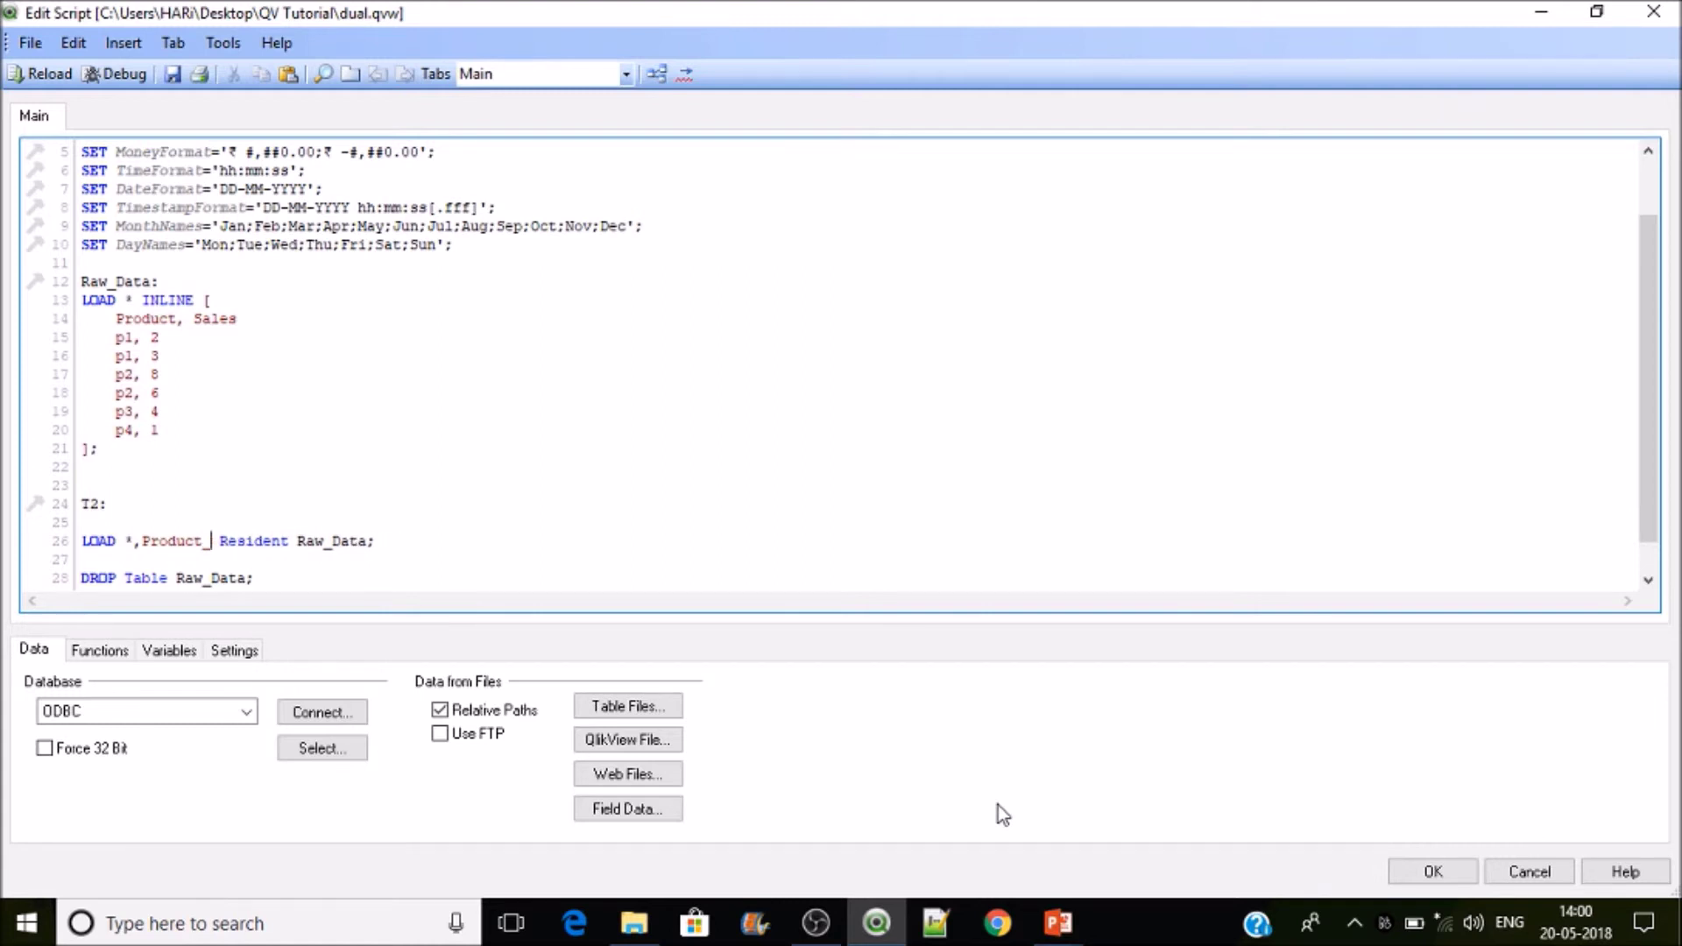
type("Dual")
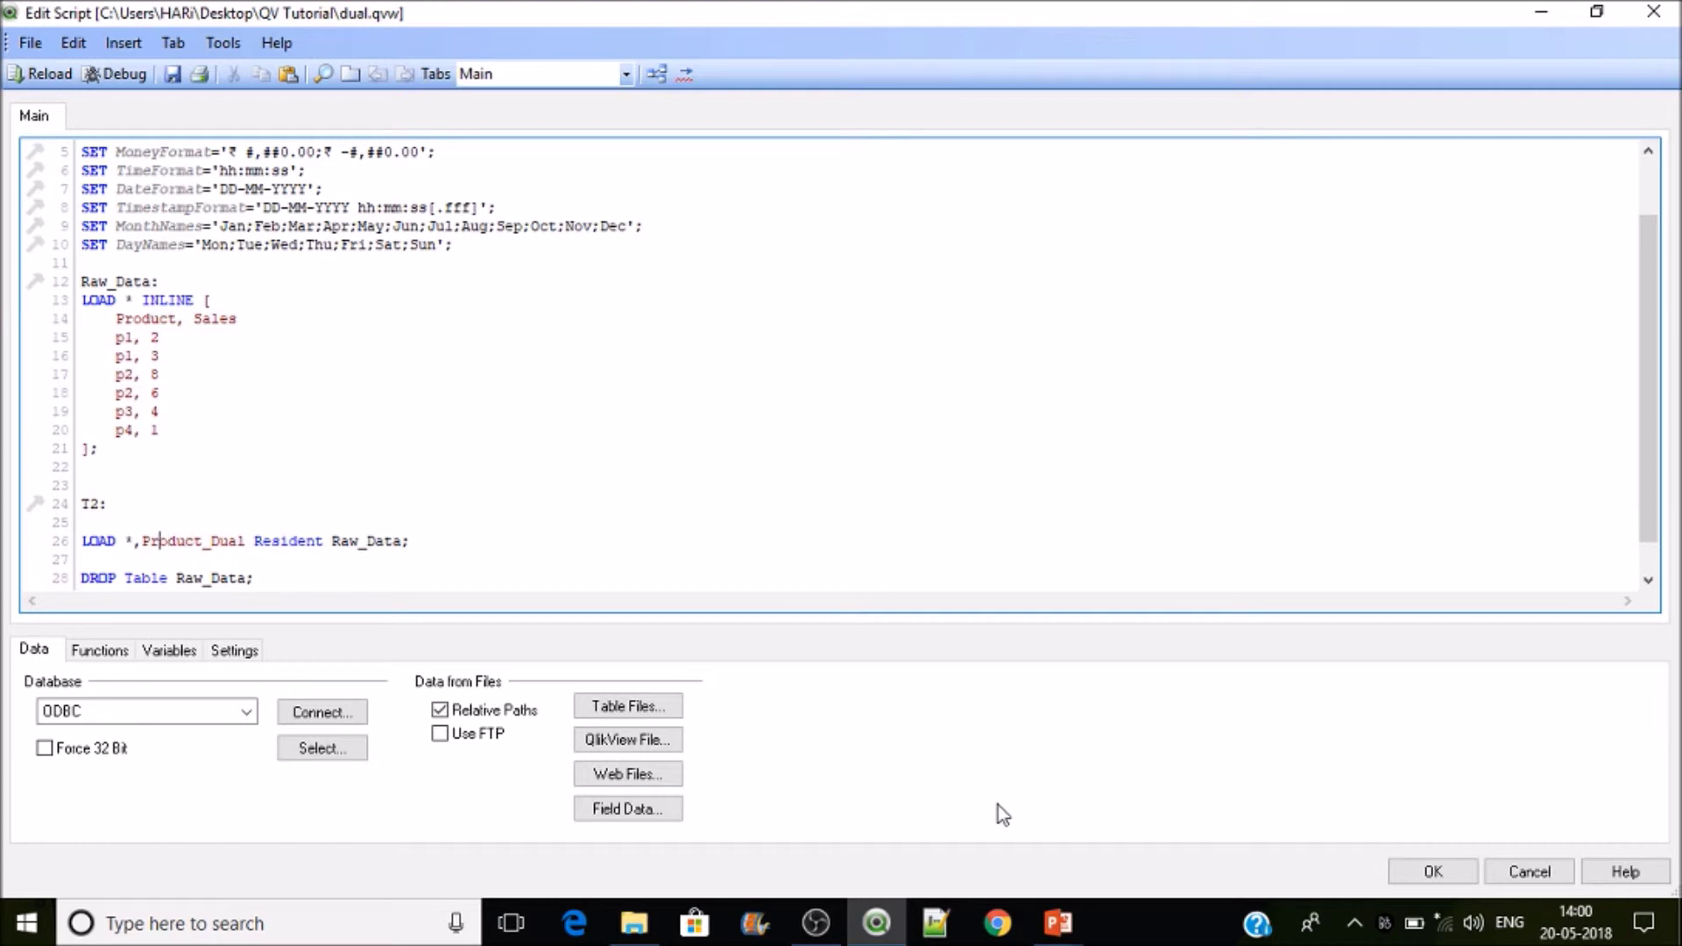
type("Dual(Product,Sales) as")
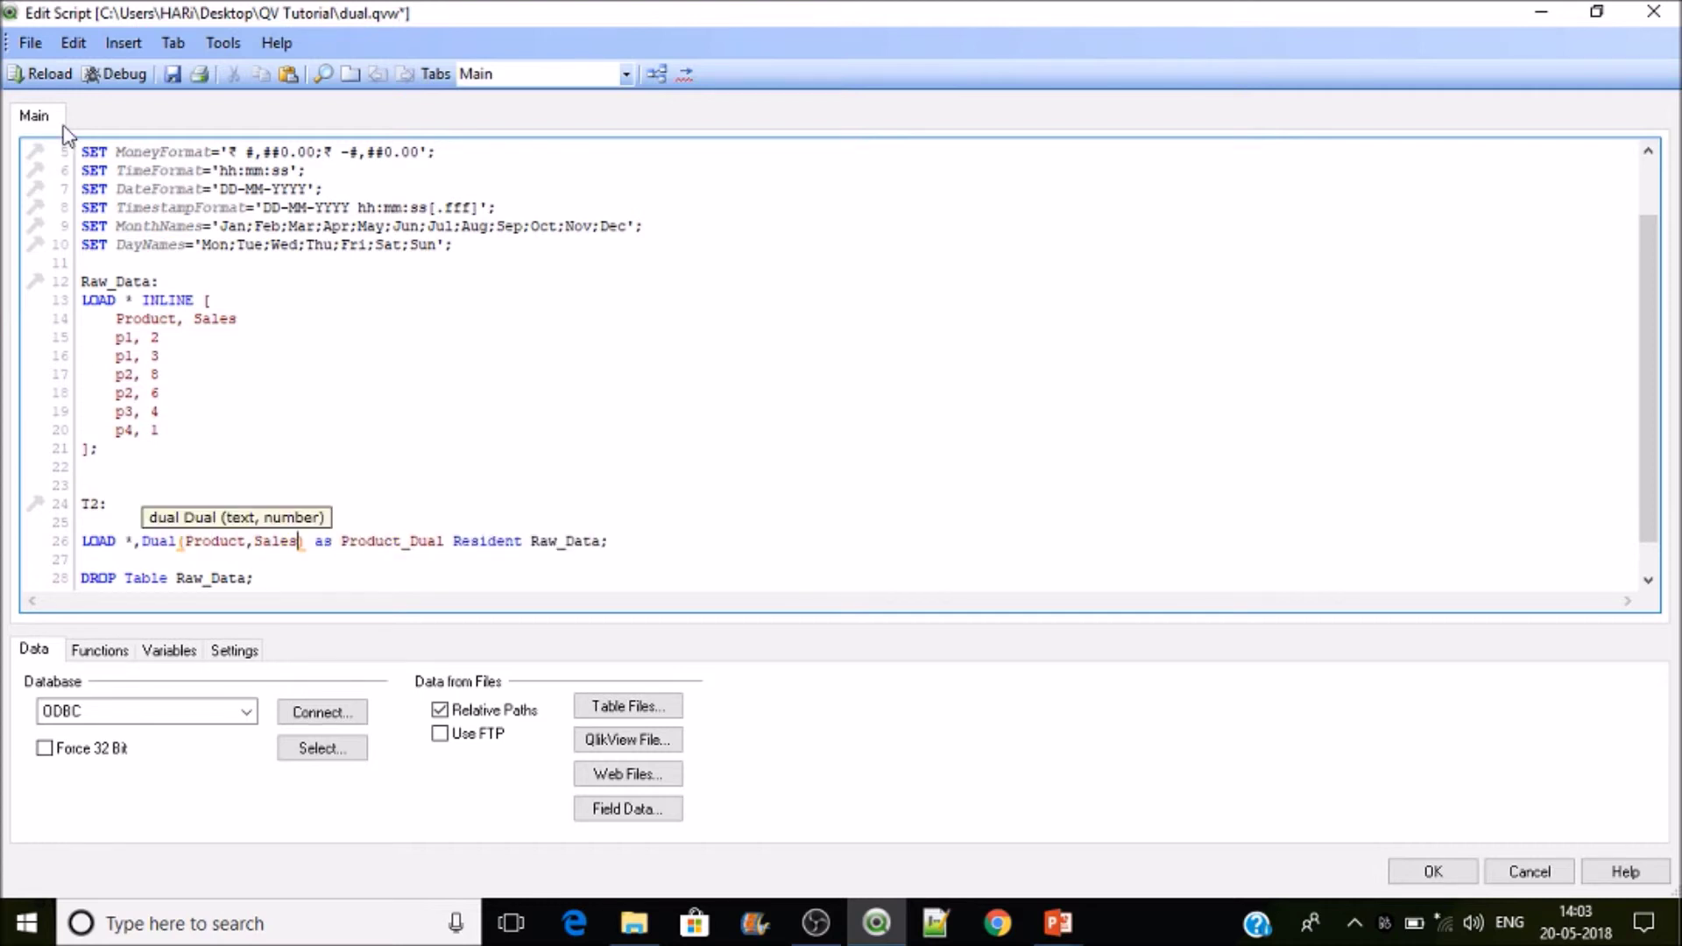
left_click(44, 77)
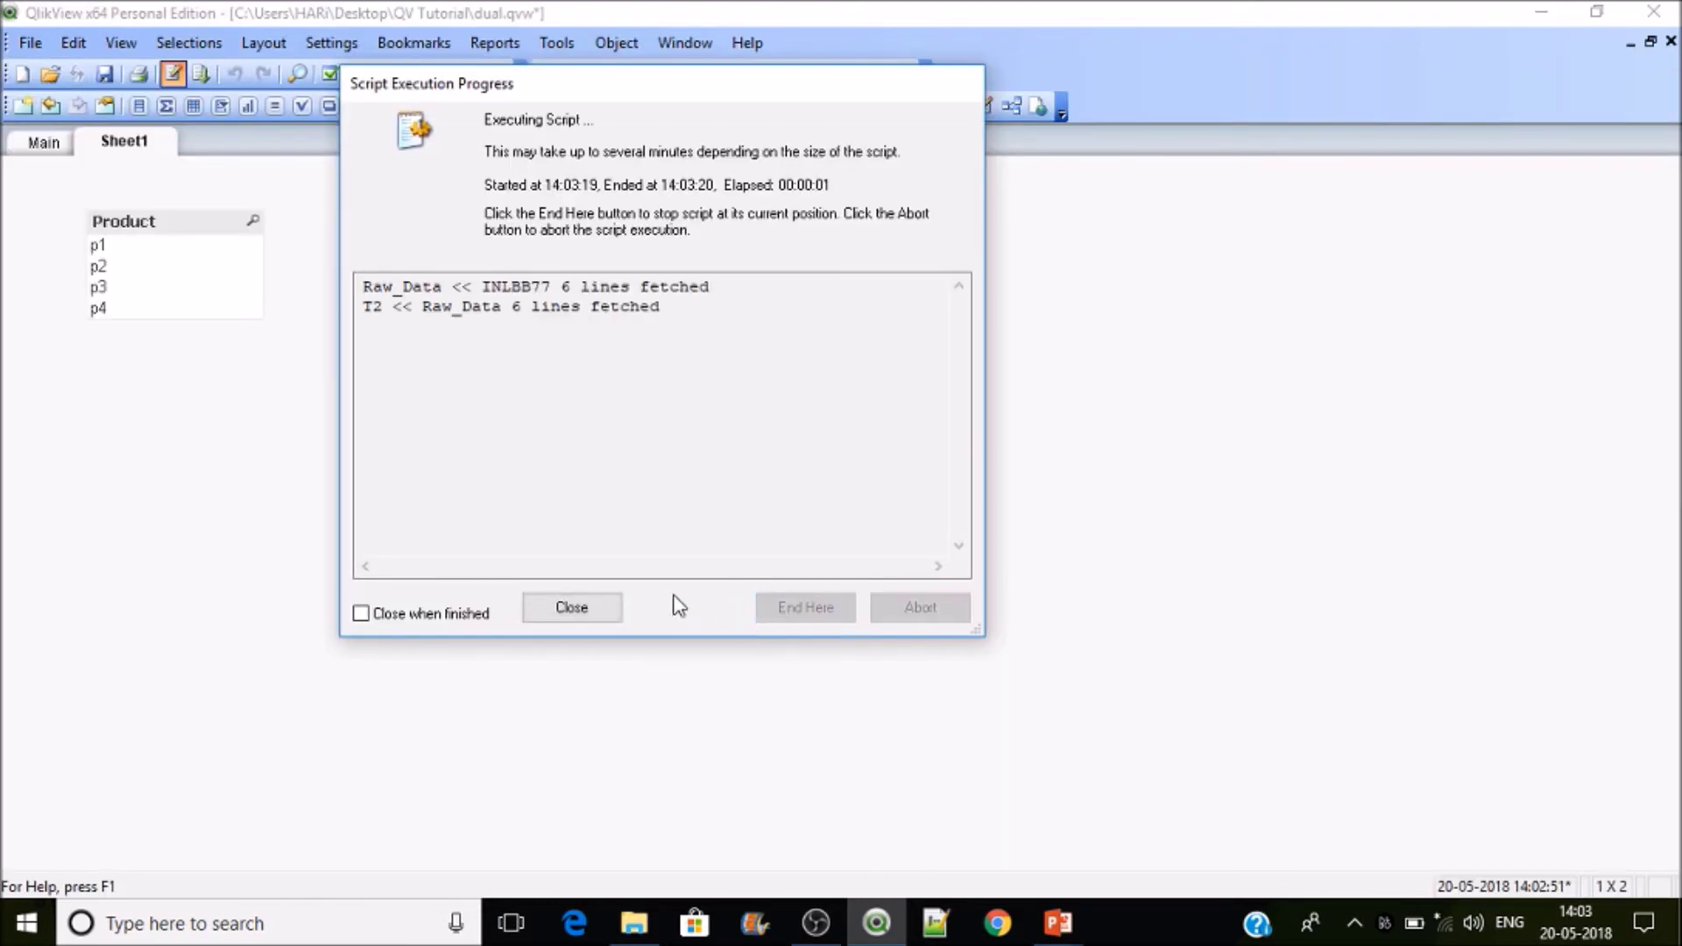
Close the script execution report and sheet properties, then save the document.
left_click(592, 608)
left_click(876, 755)
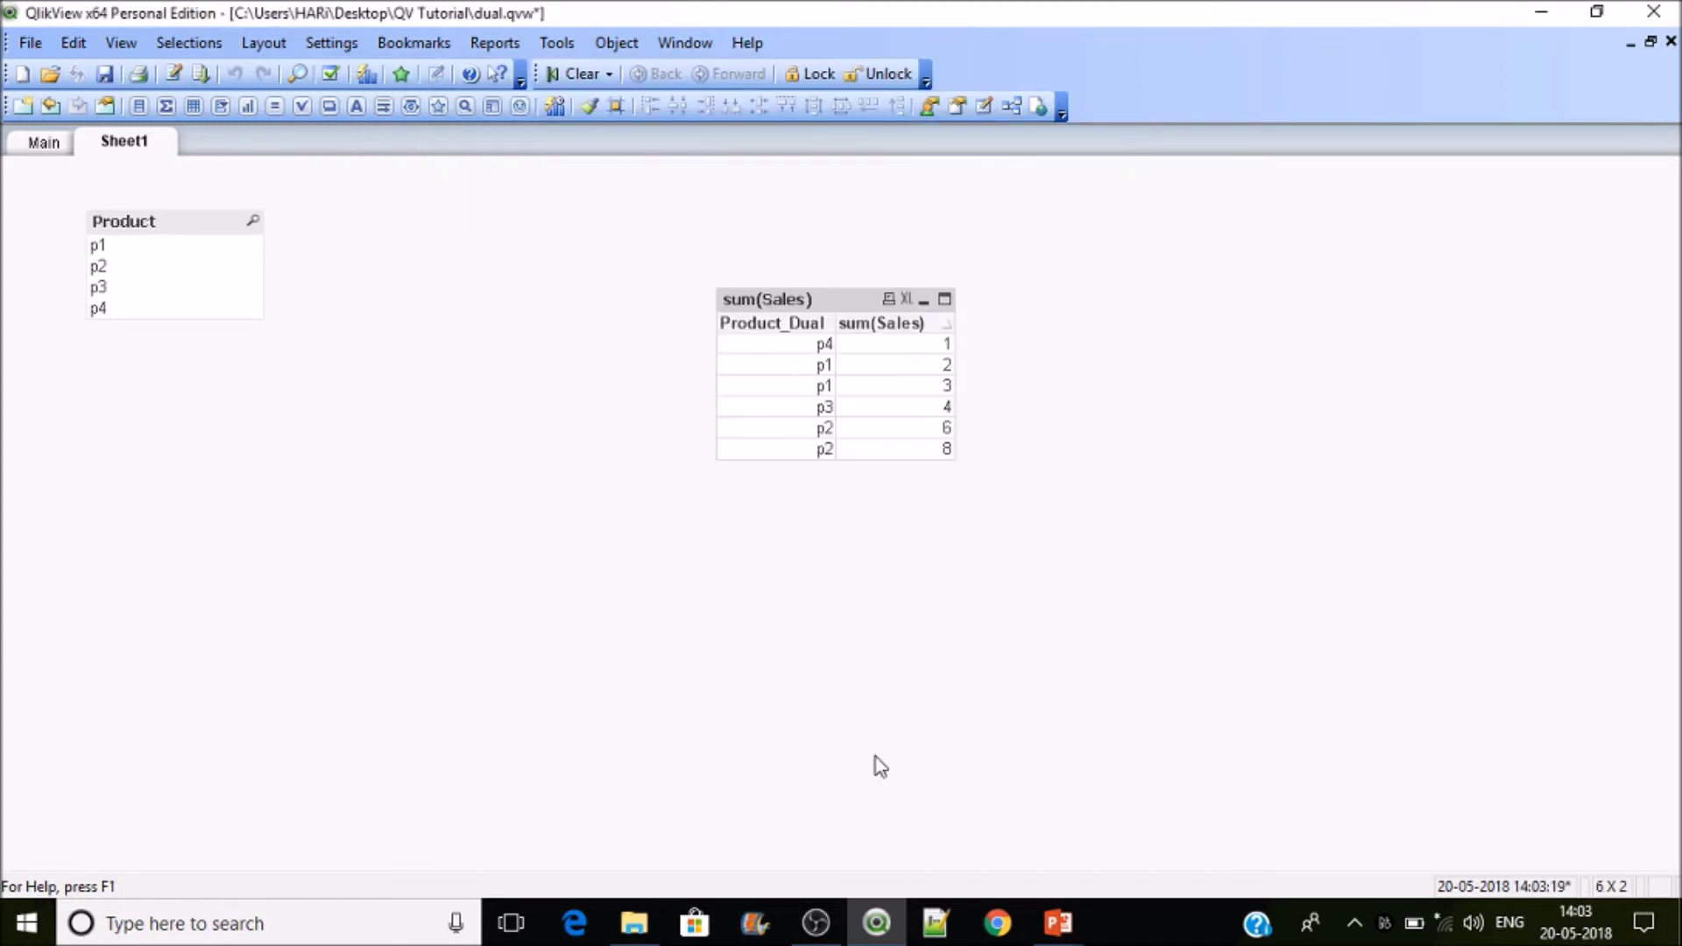
key("ctrl+s")
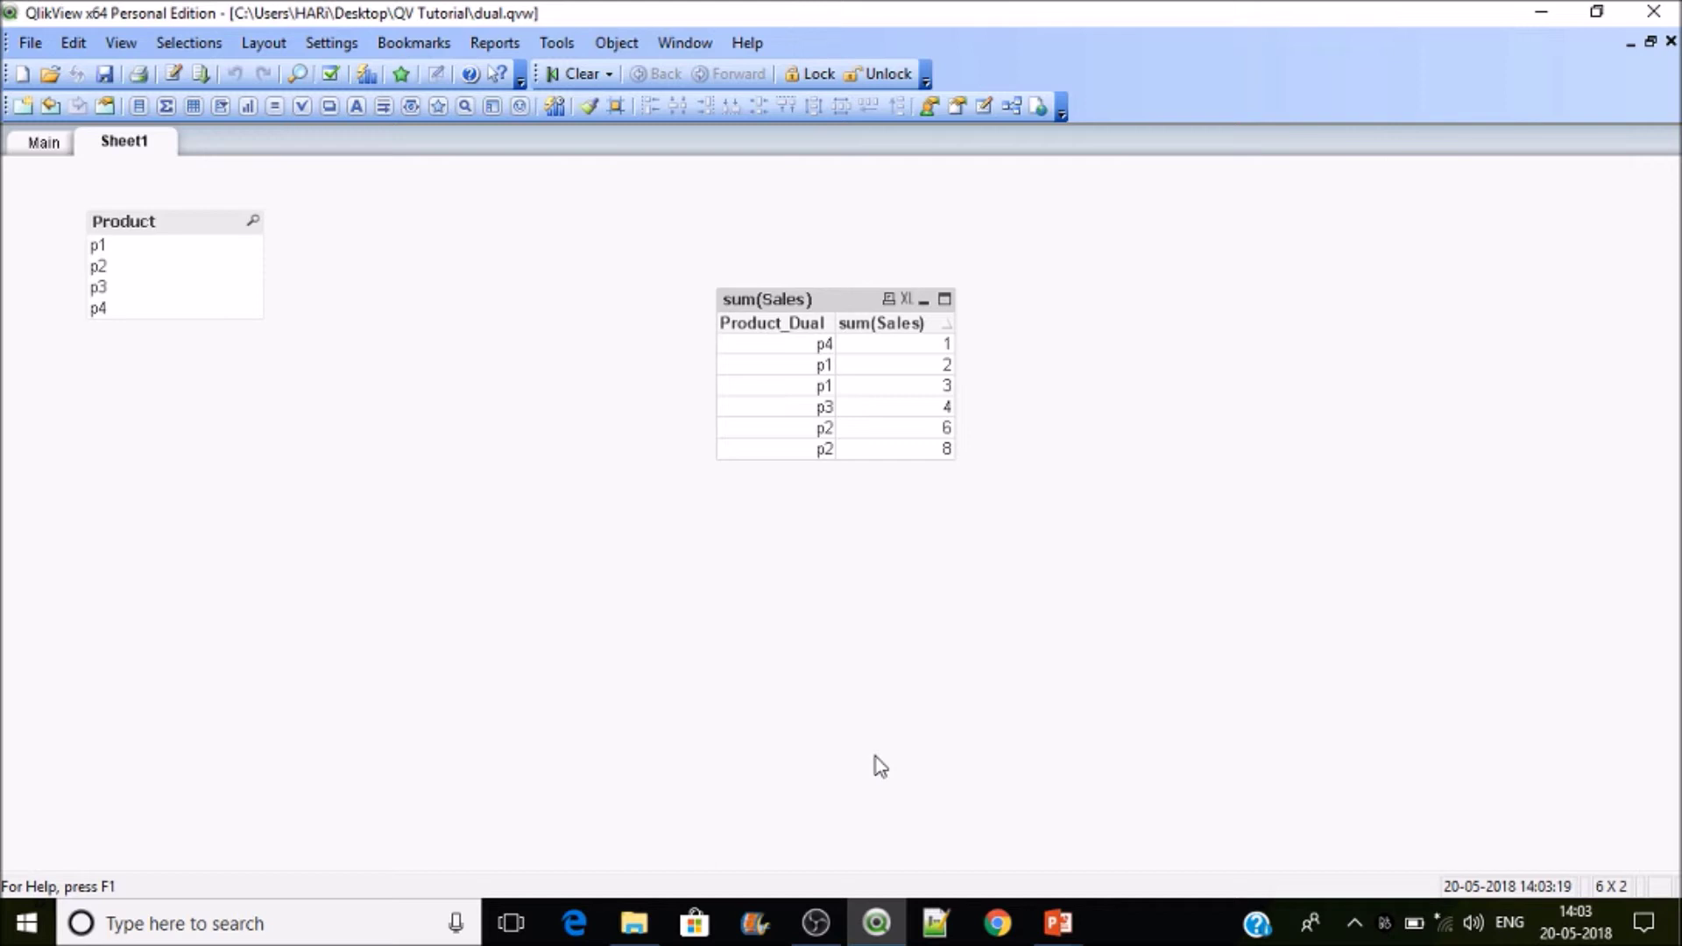
Review the Product and Sales arguments of Dual in the script and reload again.
left_click(181, 77)
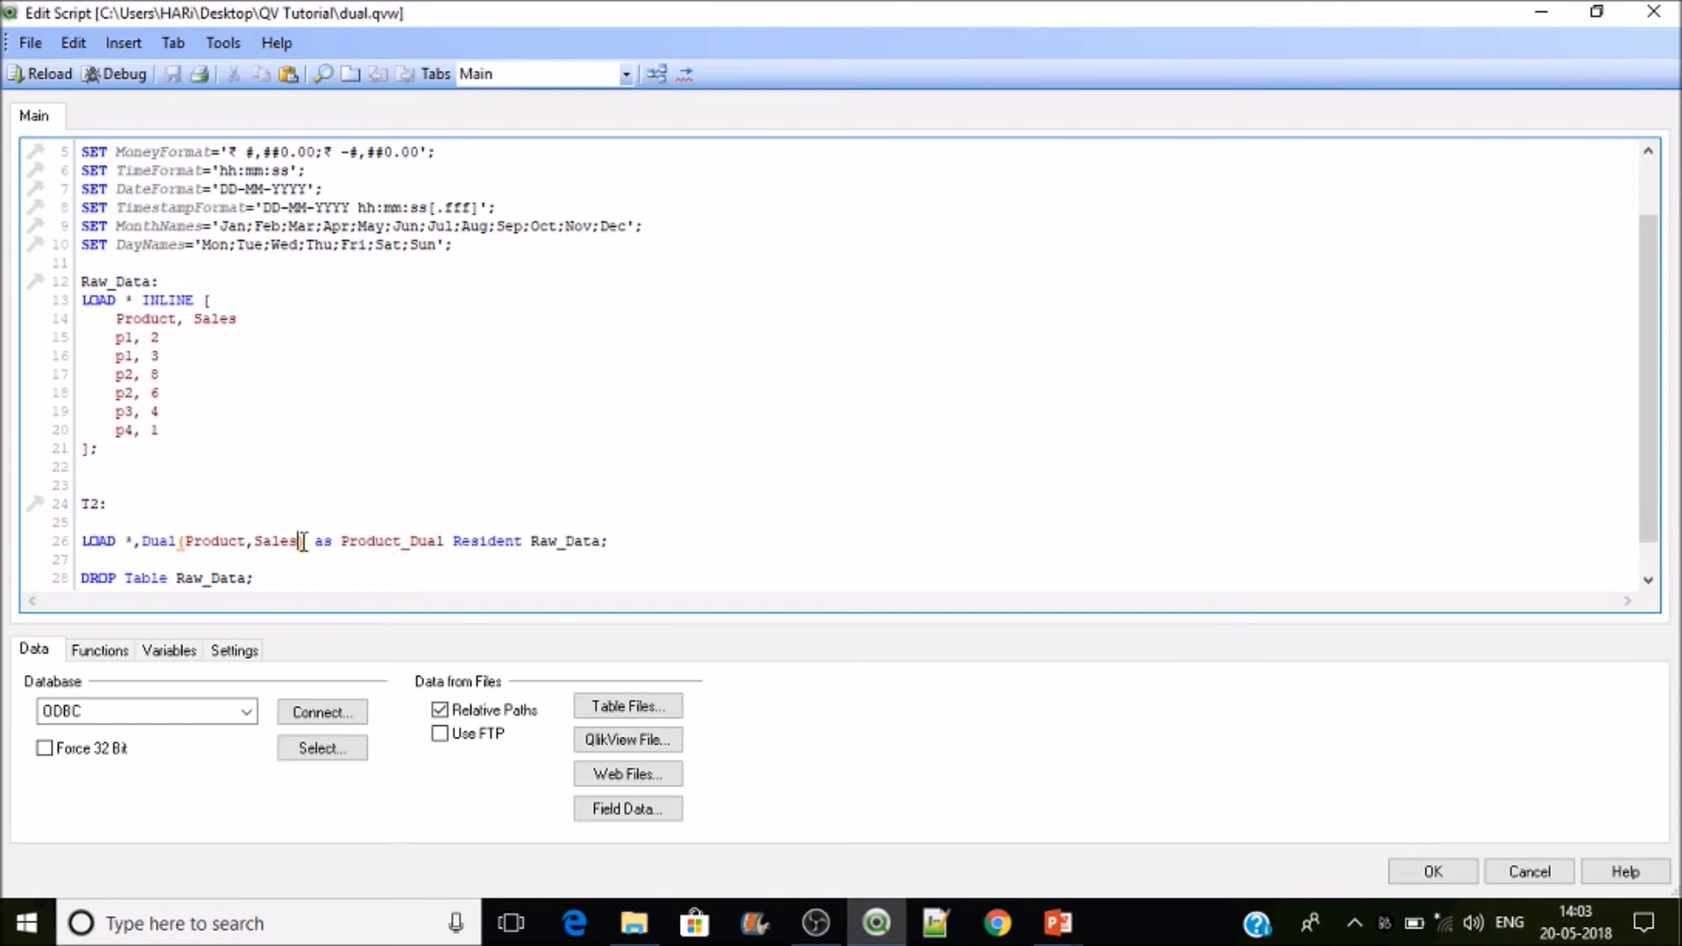
left_click(242, 541)
left_click(283, 541)
left_click(55, 81)
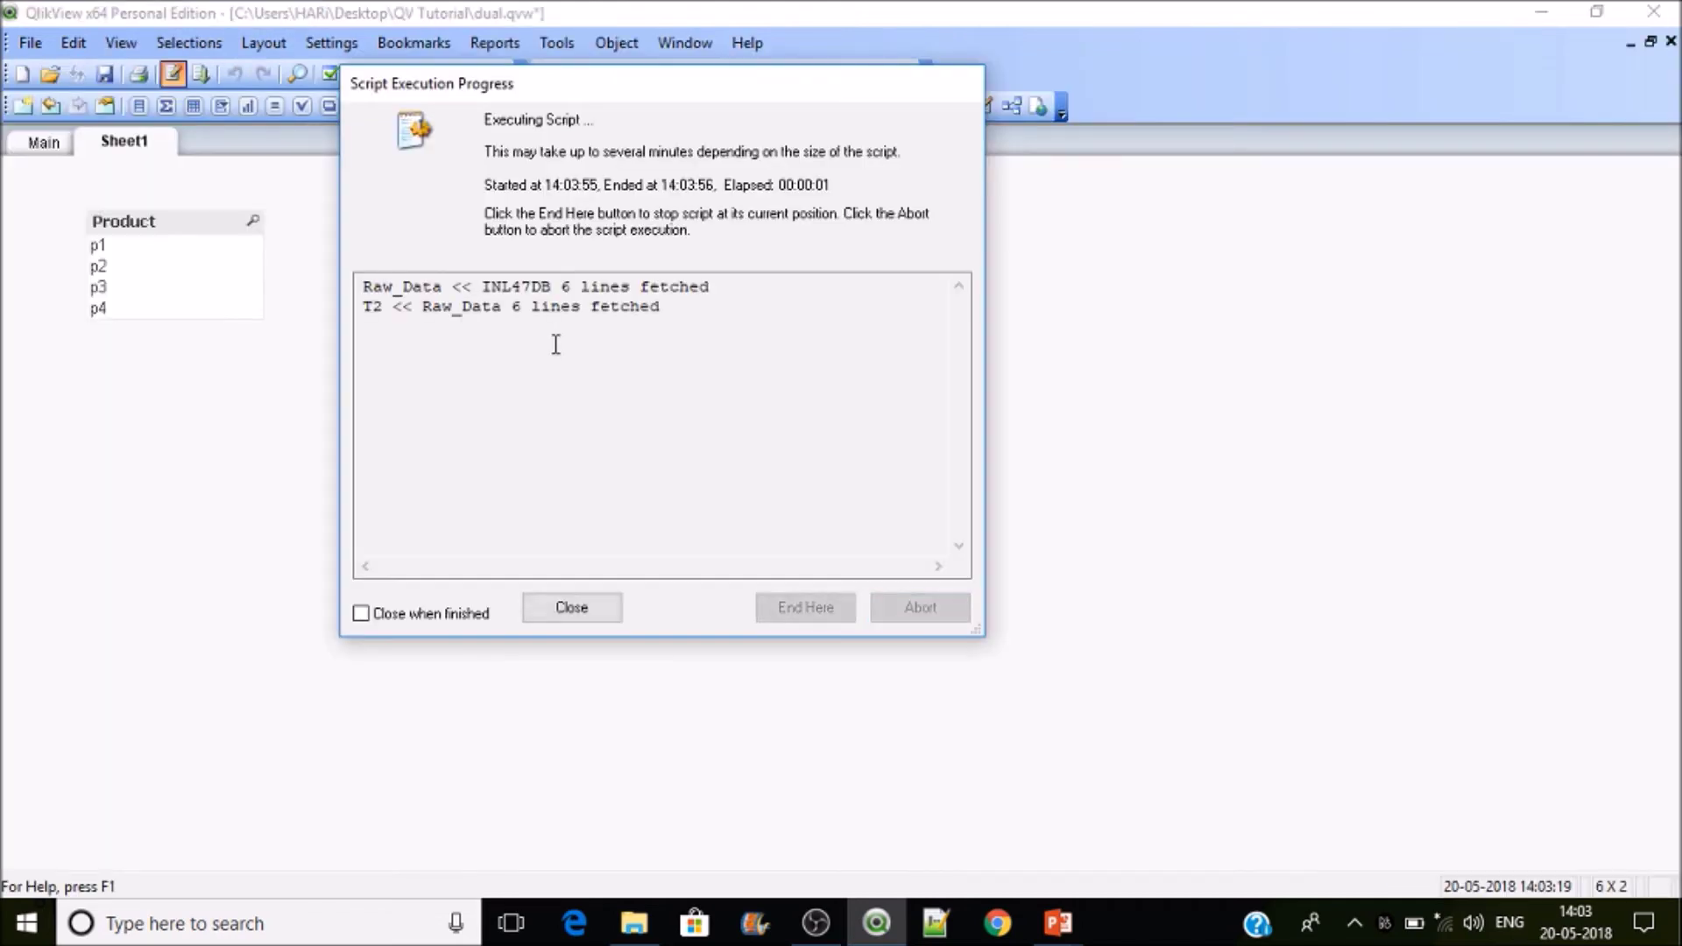
left_click(602, 611)
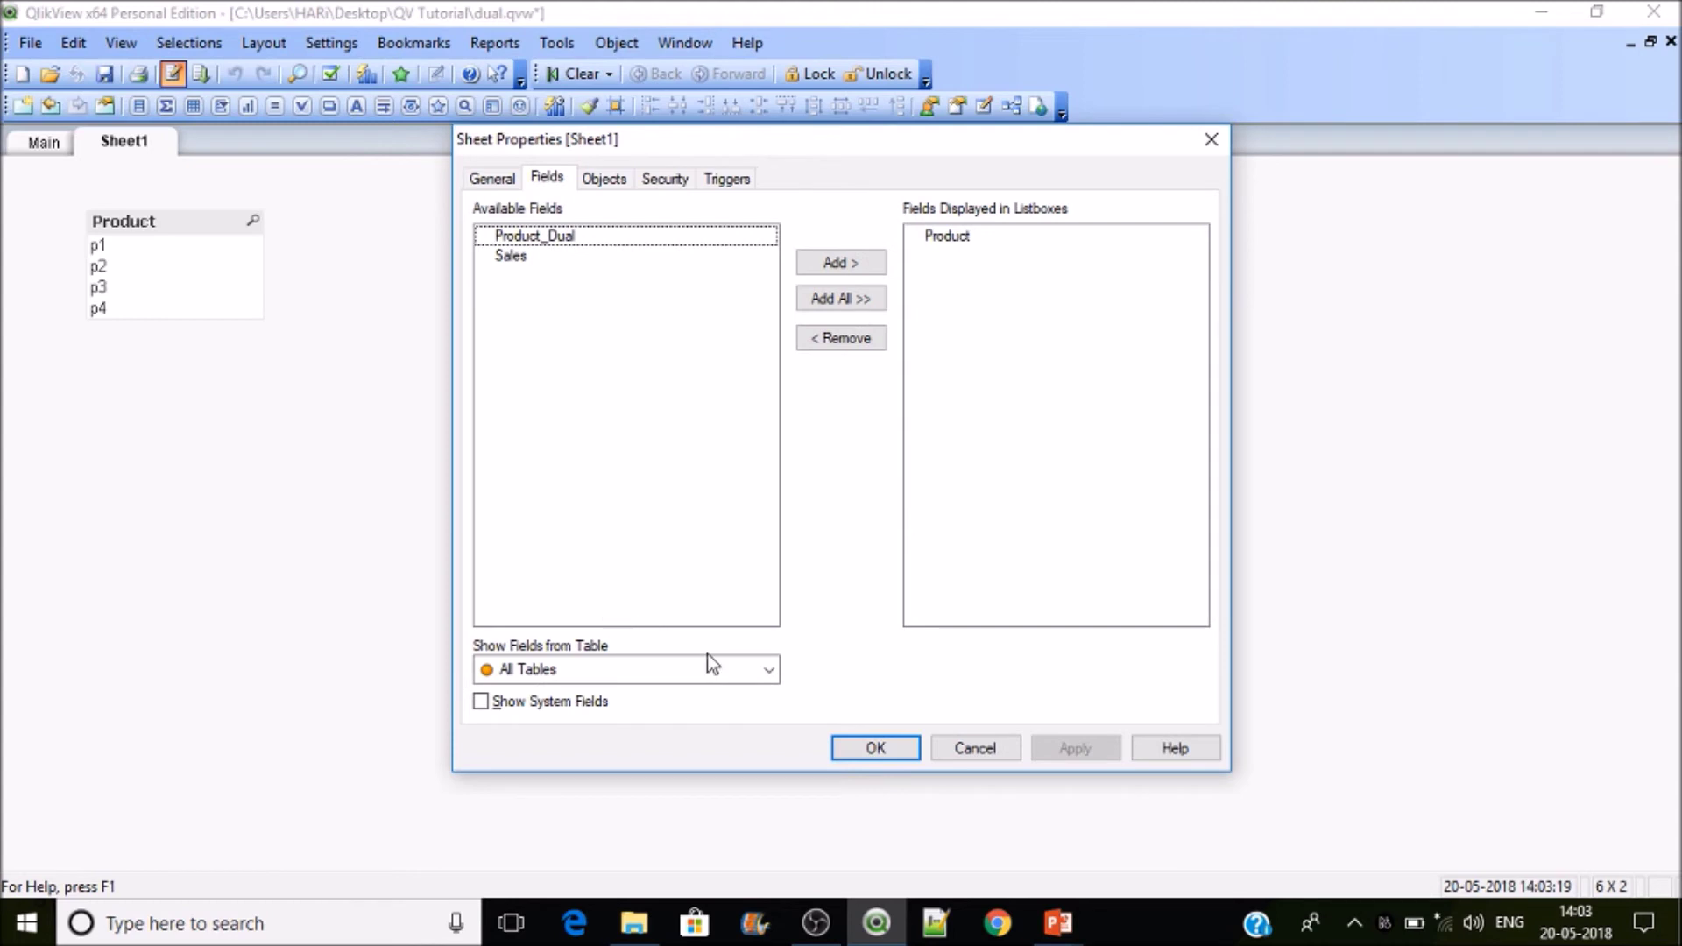
left_click(871, 747)
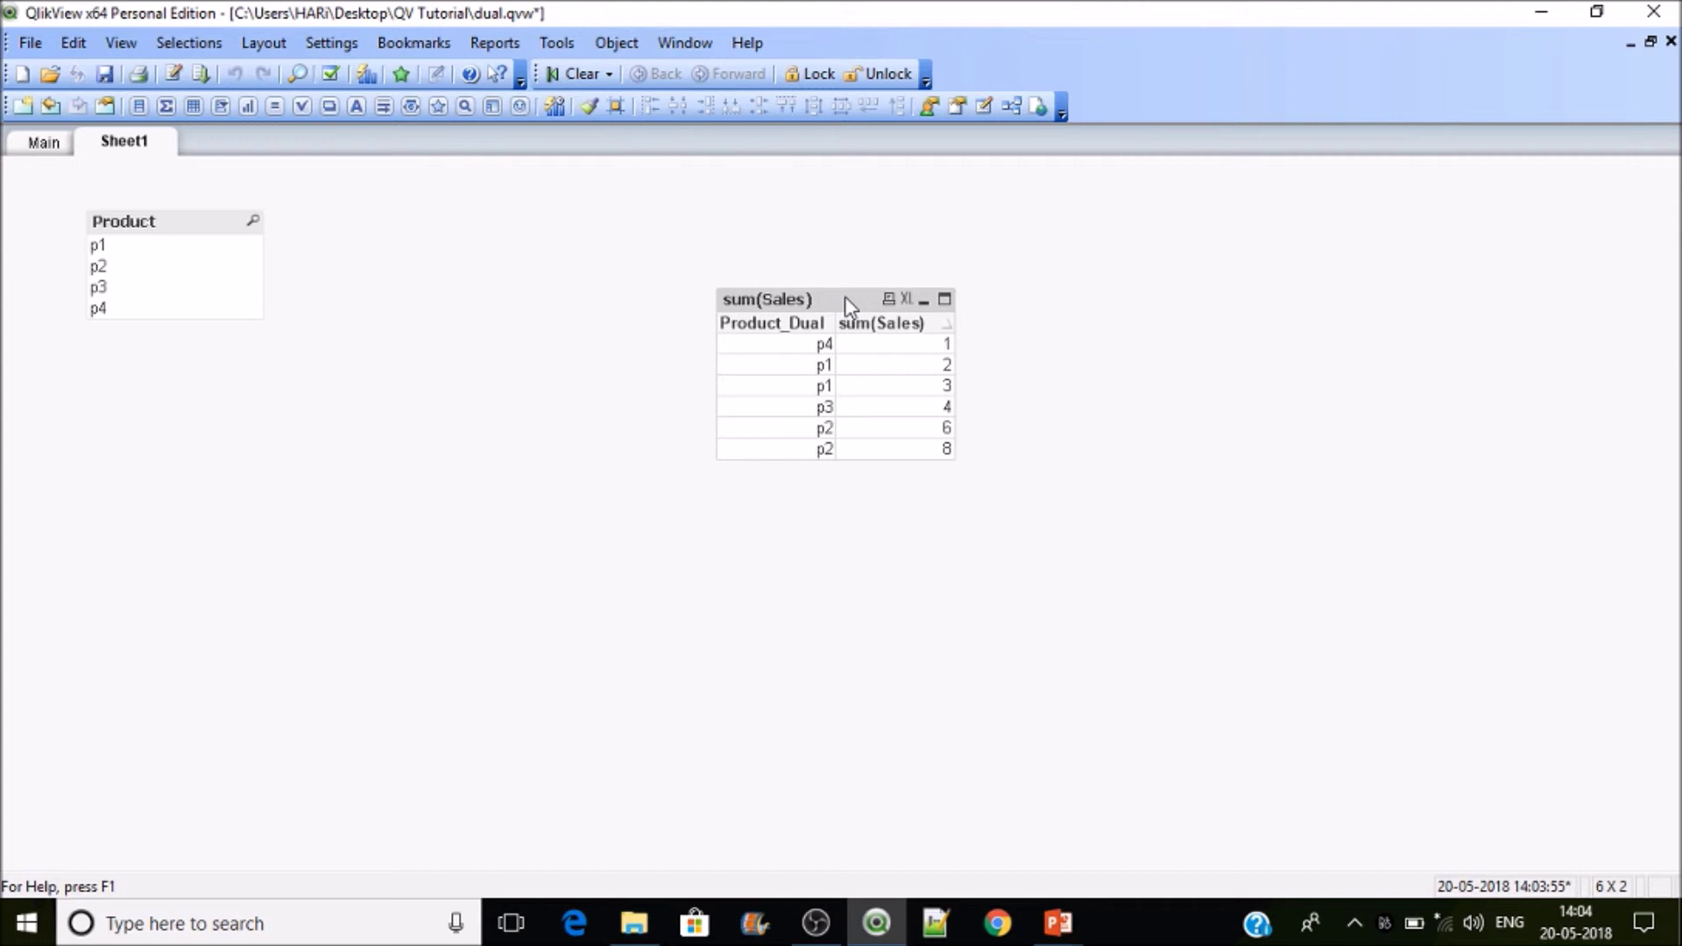
Add a text object to Sheet1 with the expression =Product_Dual.
right_click(332, 419)
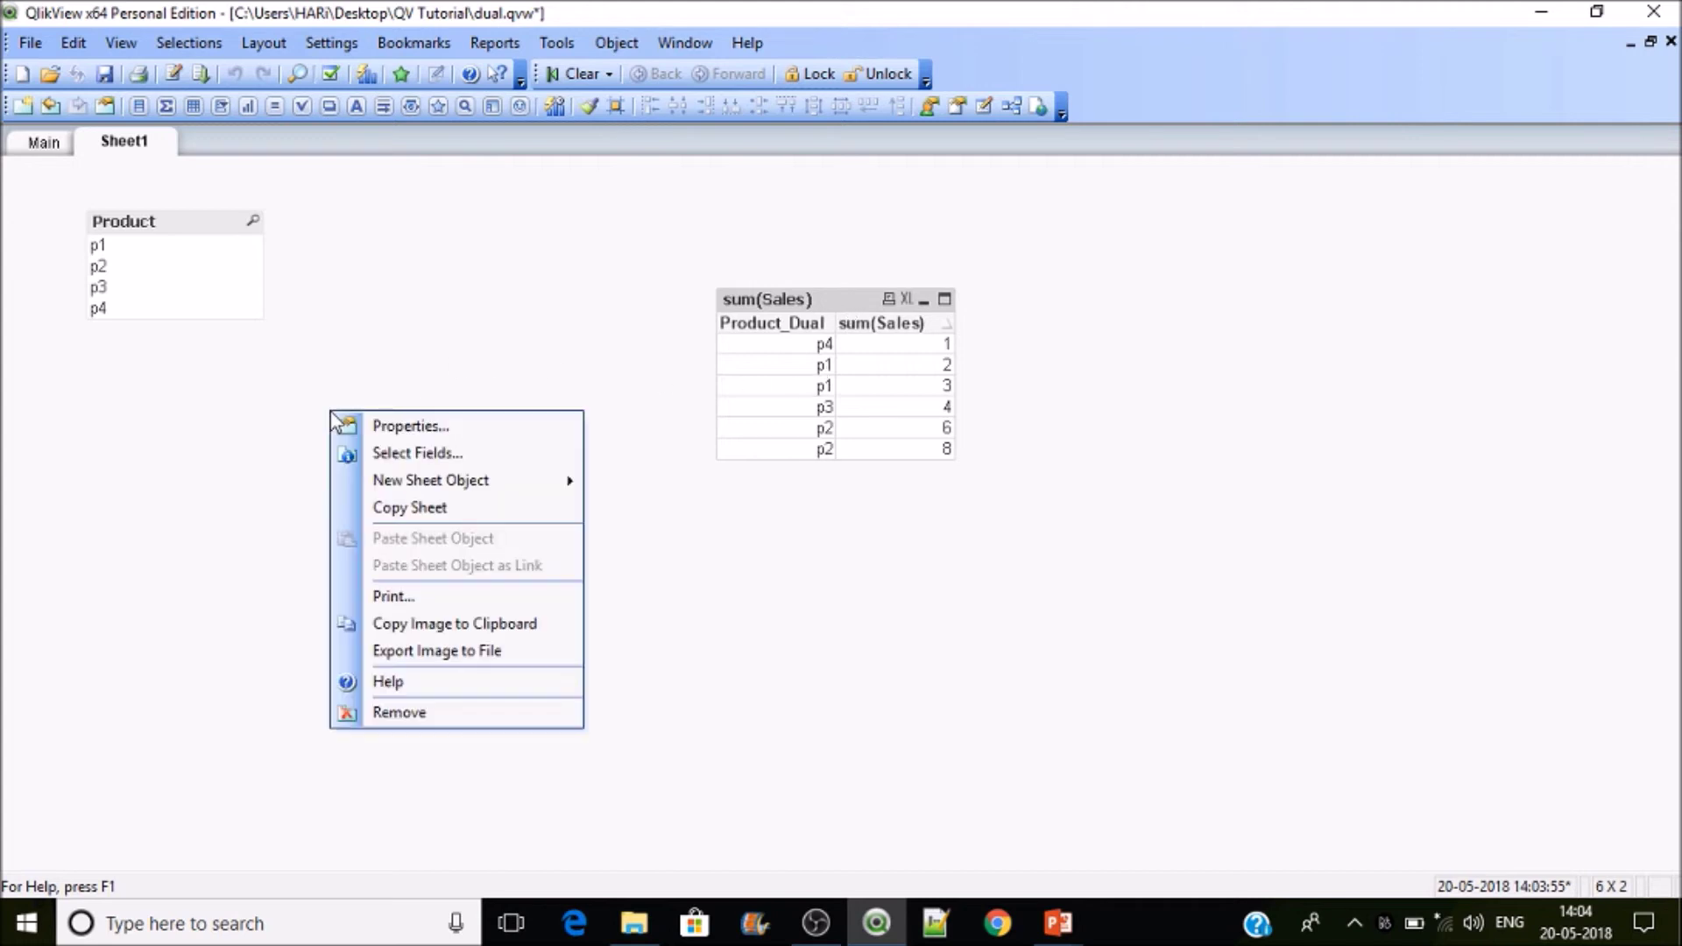
mouse_move(481, 478)
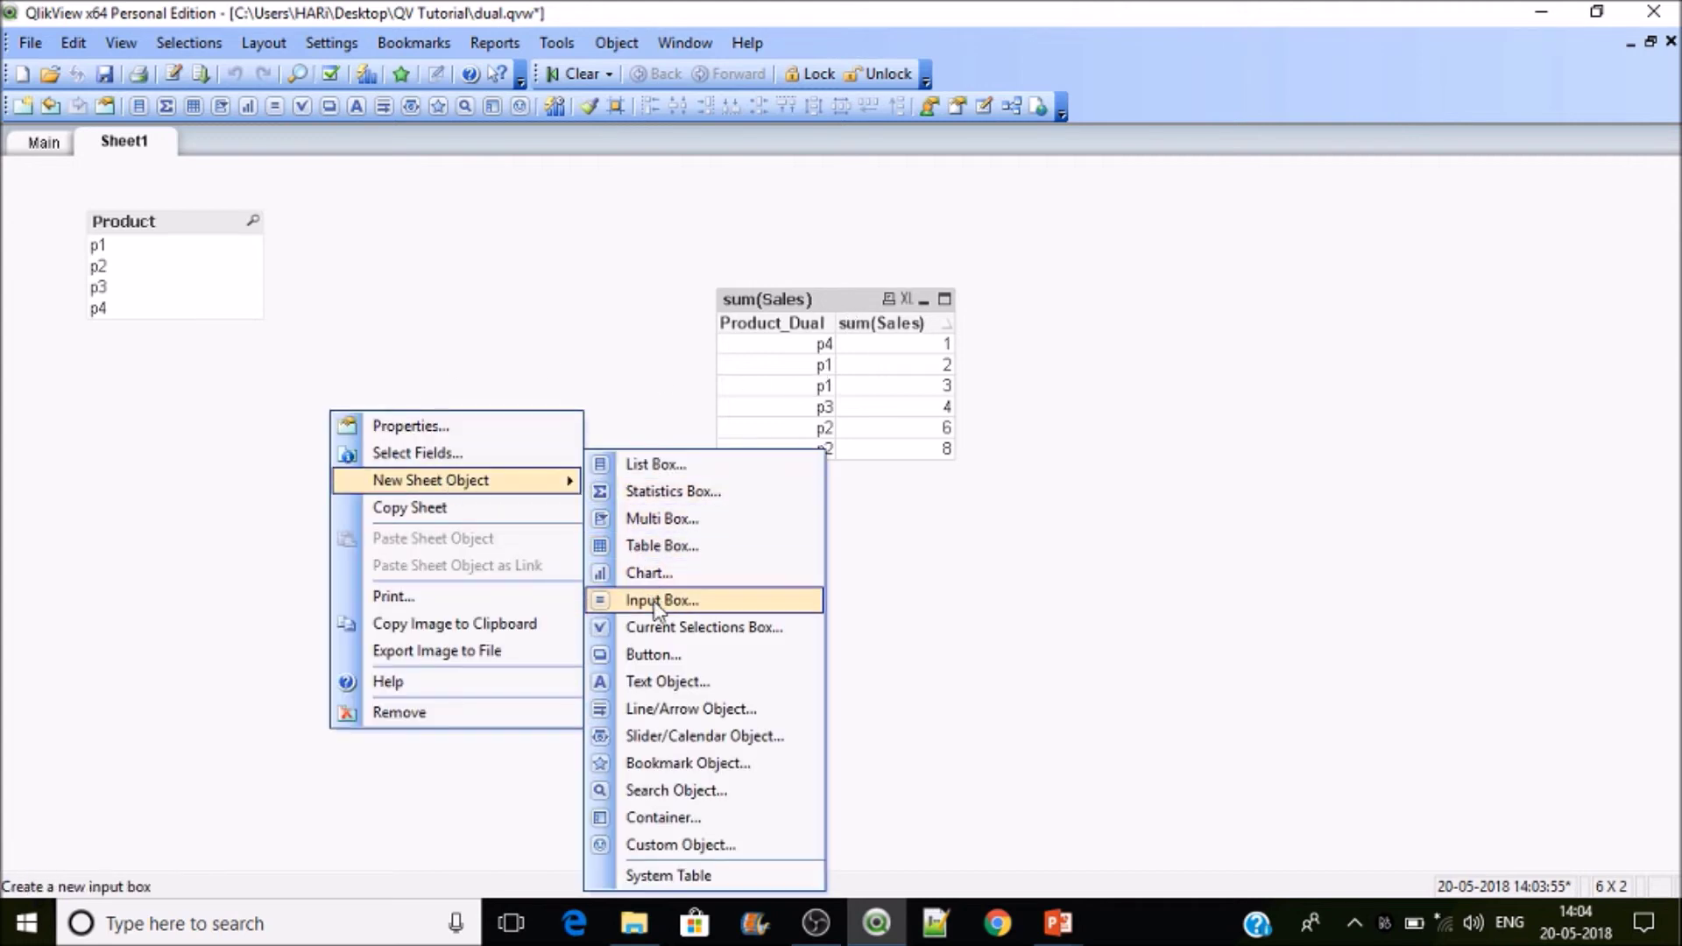
left_click(650, 681)
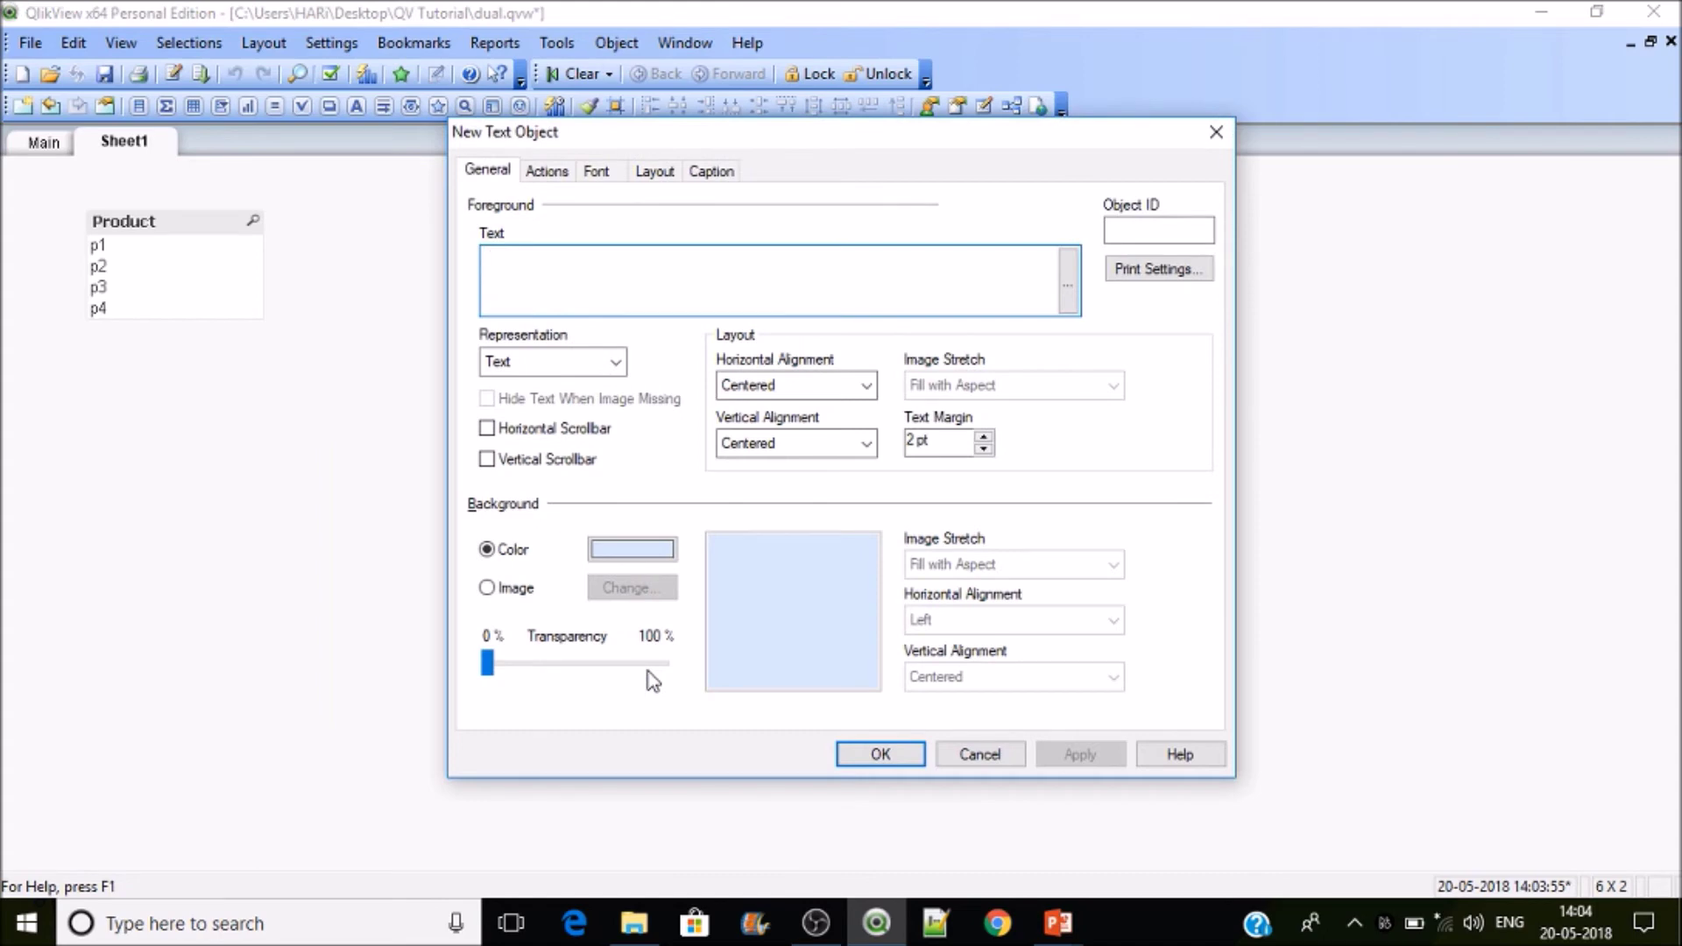
type("=")
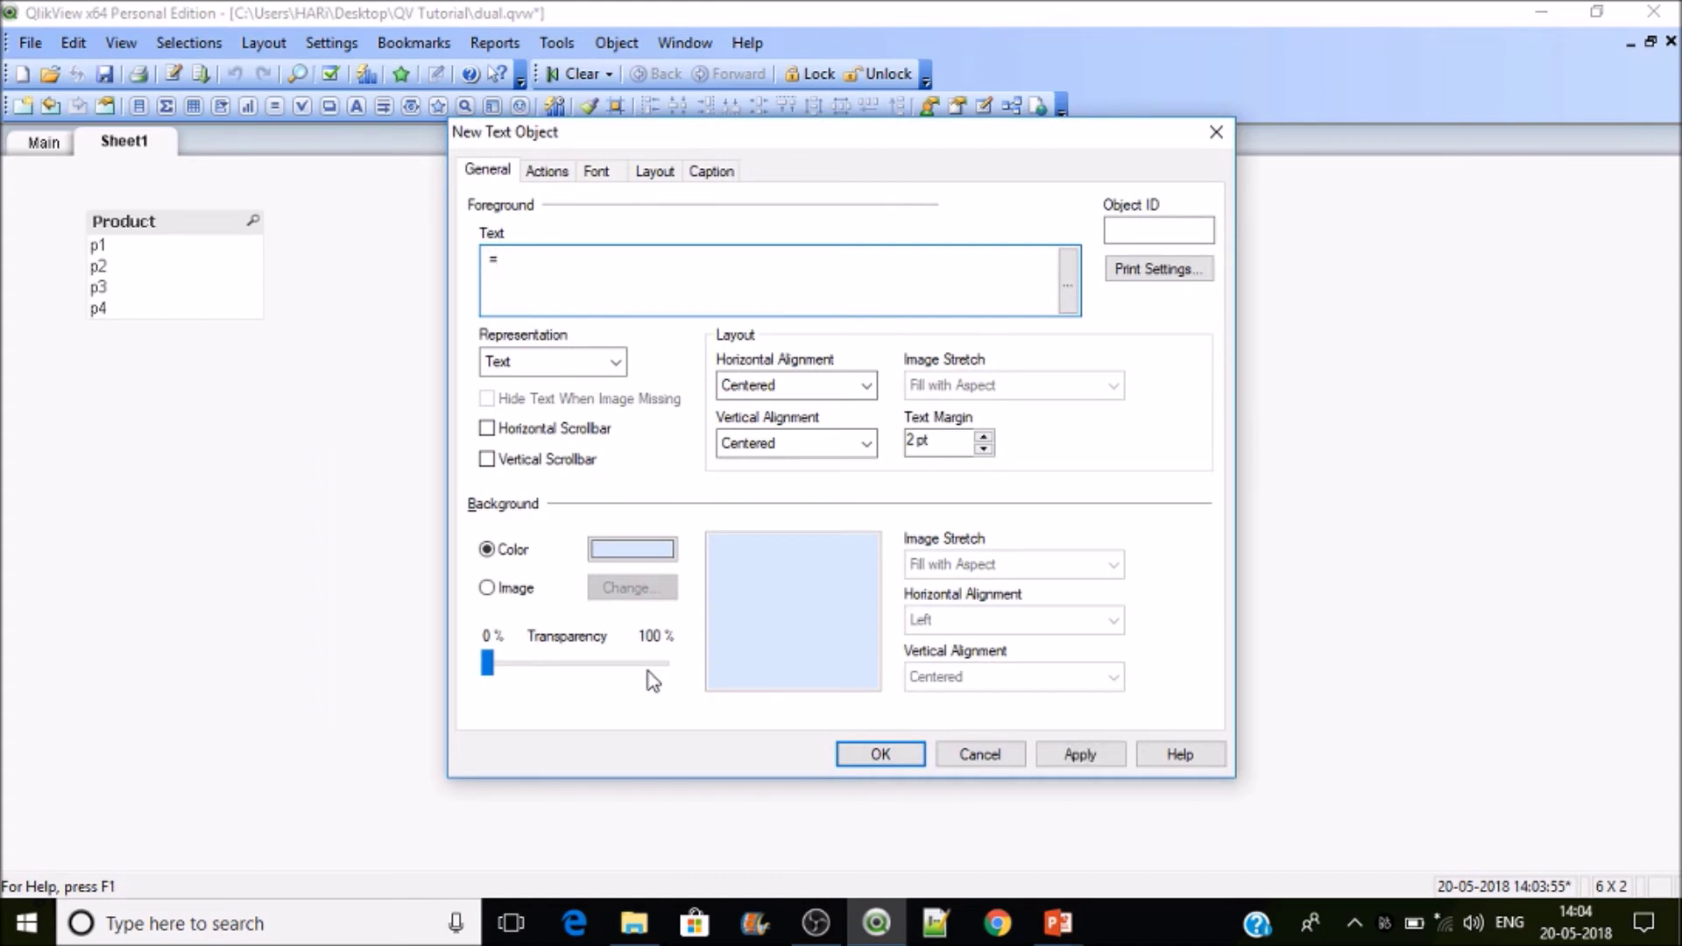
type("prod")
key("Down")
key("Return")
left_click(912, 761)
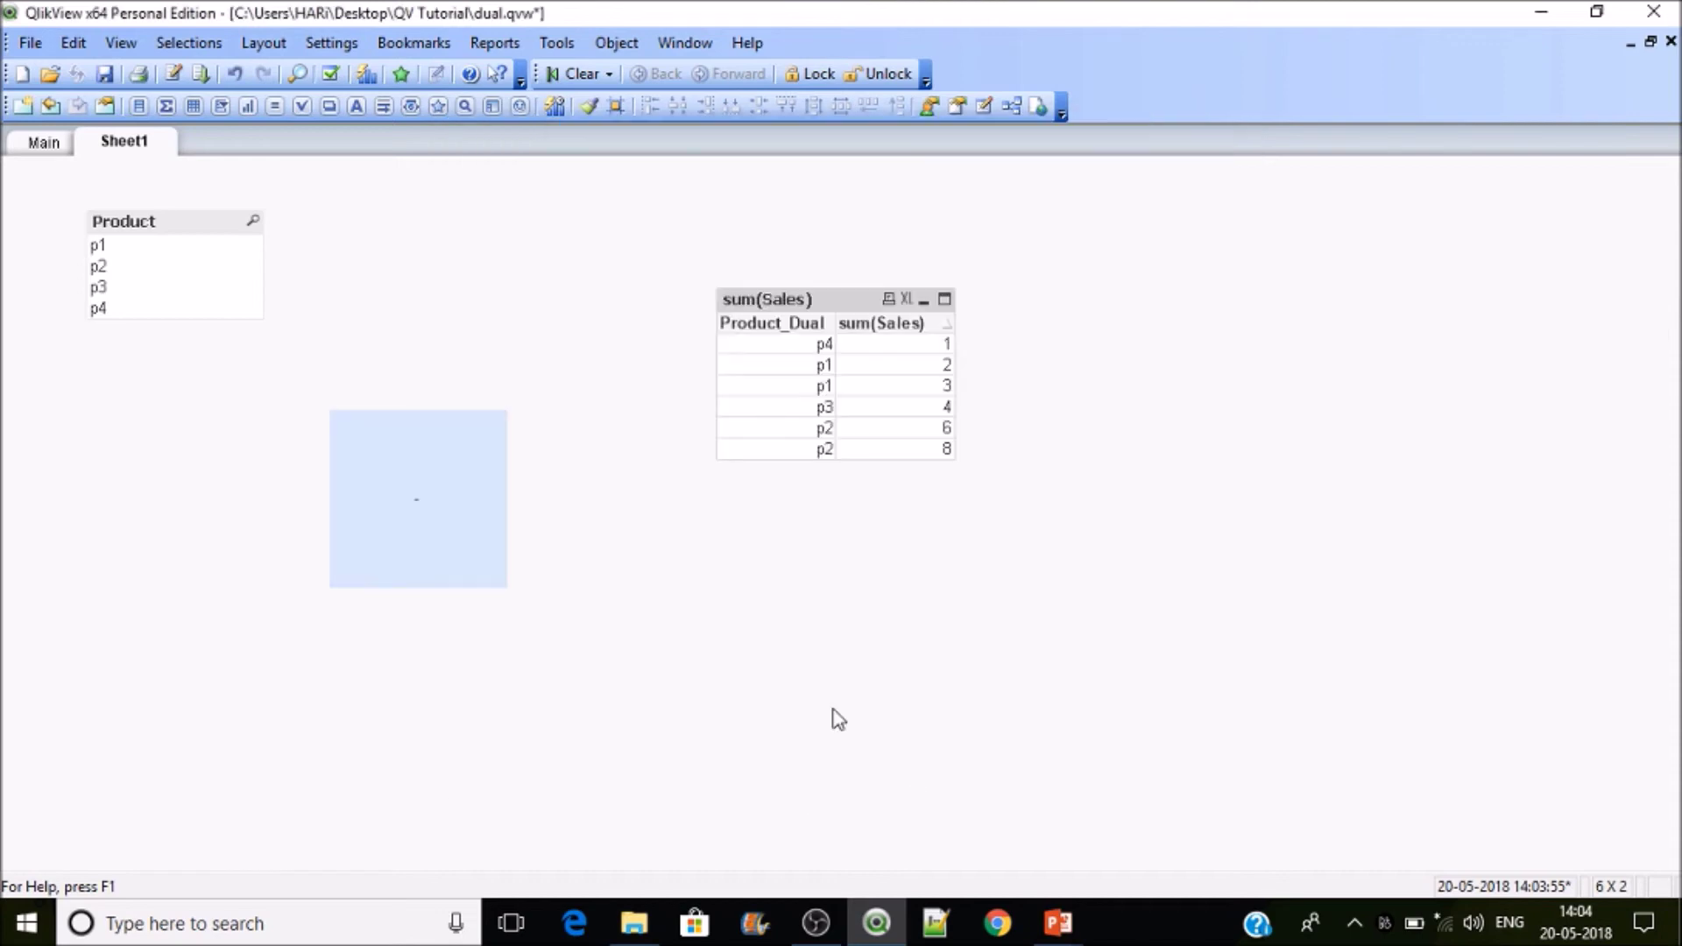
Select each p1 row (sales 2 and 3) to check the text object, then open its properties.
left_click(822, 373)
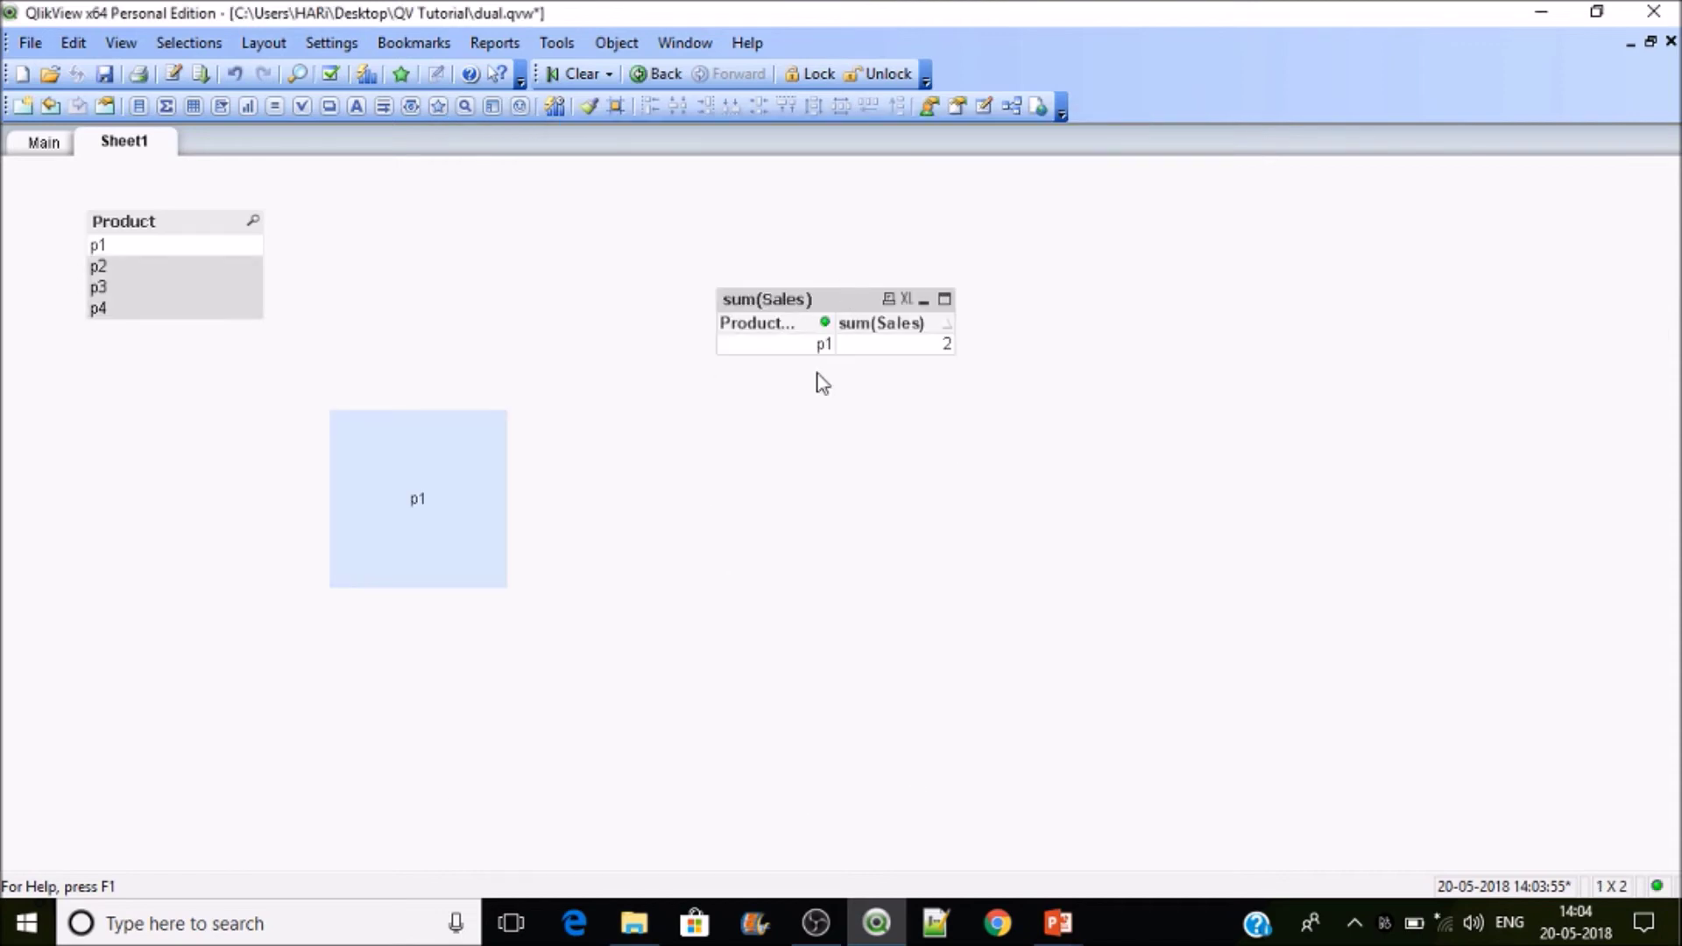
left_click(822, 347)
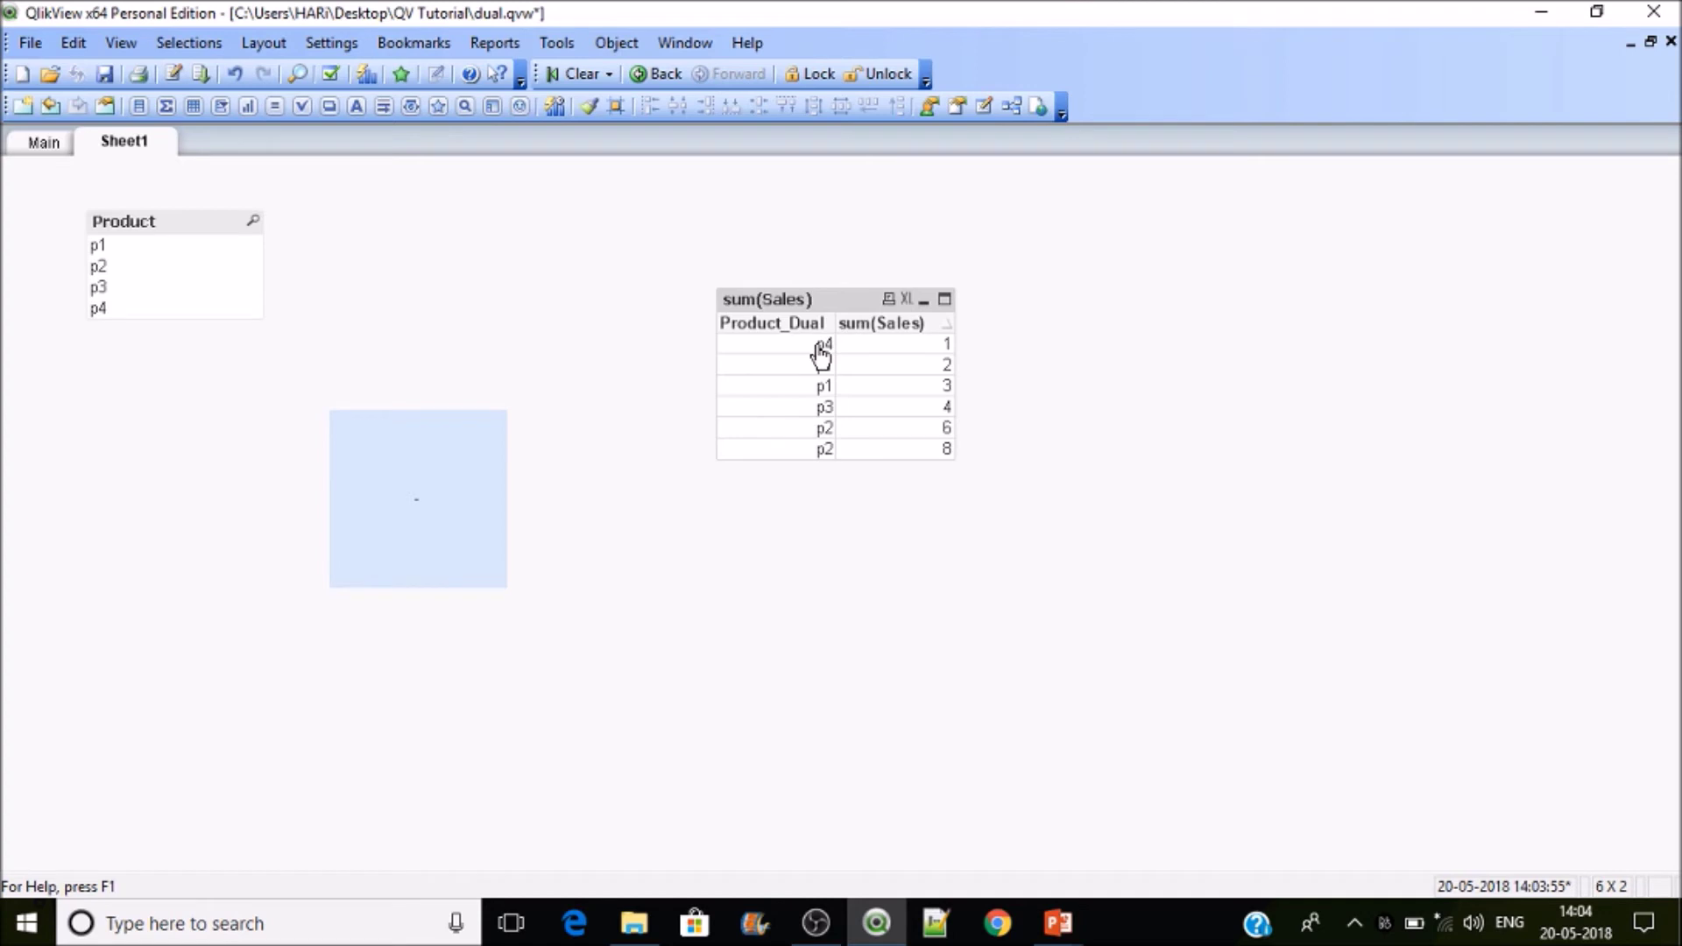
left_click(824, 388)
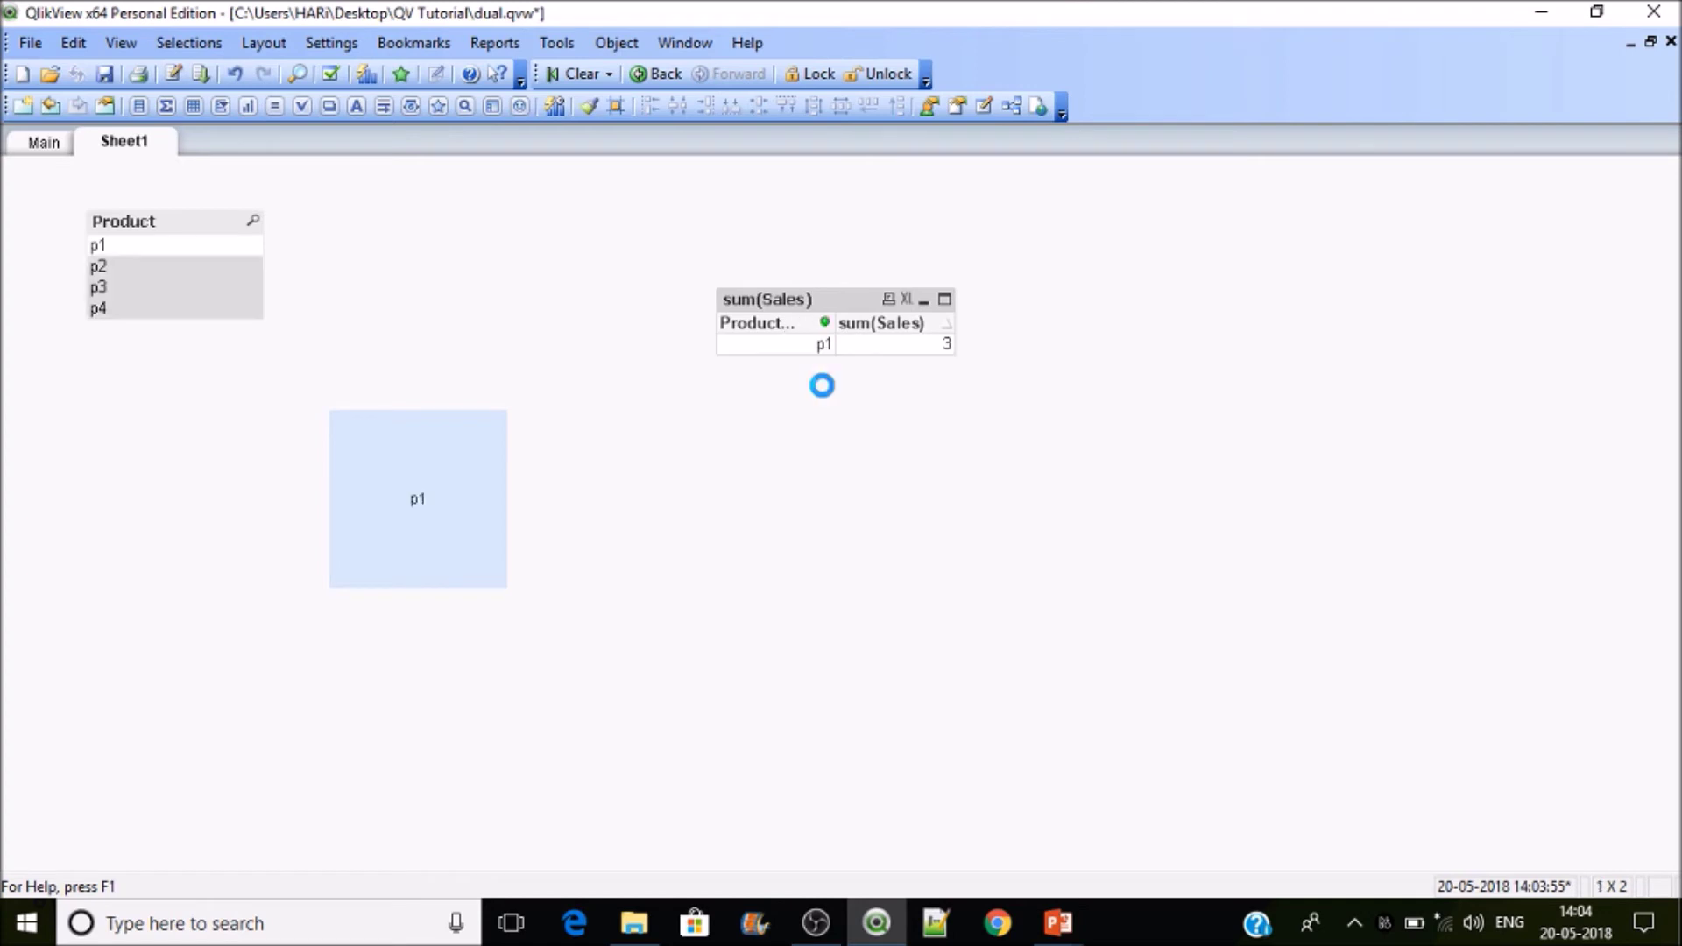
left_click(821, 347)
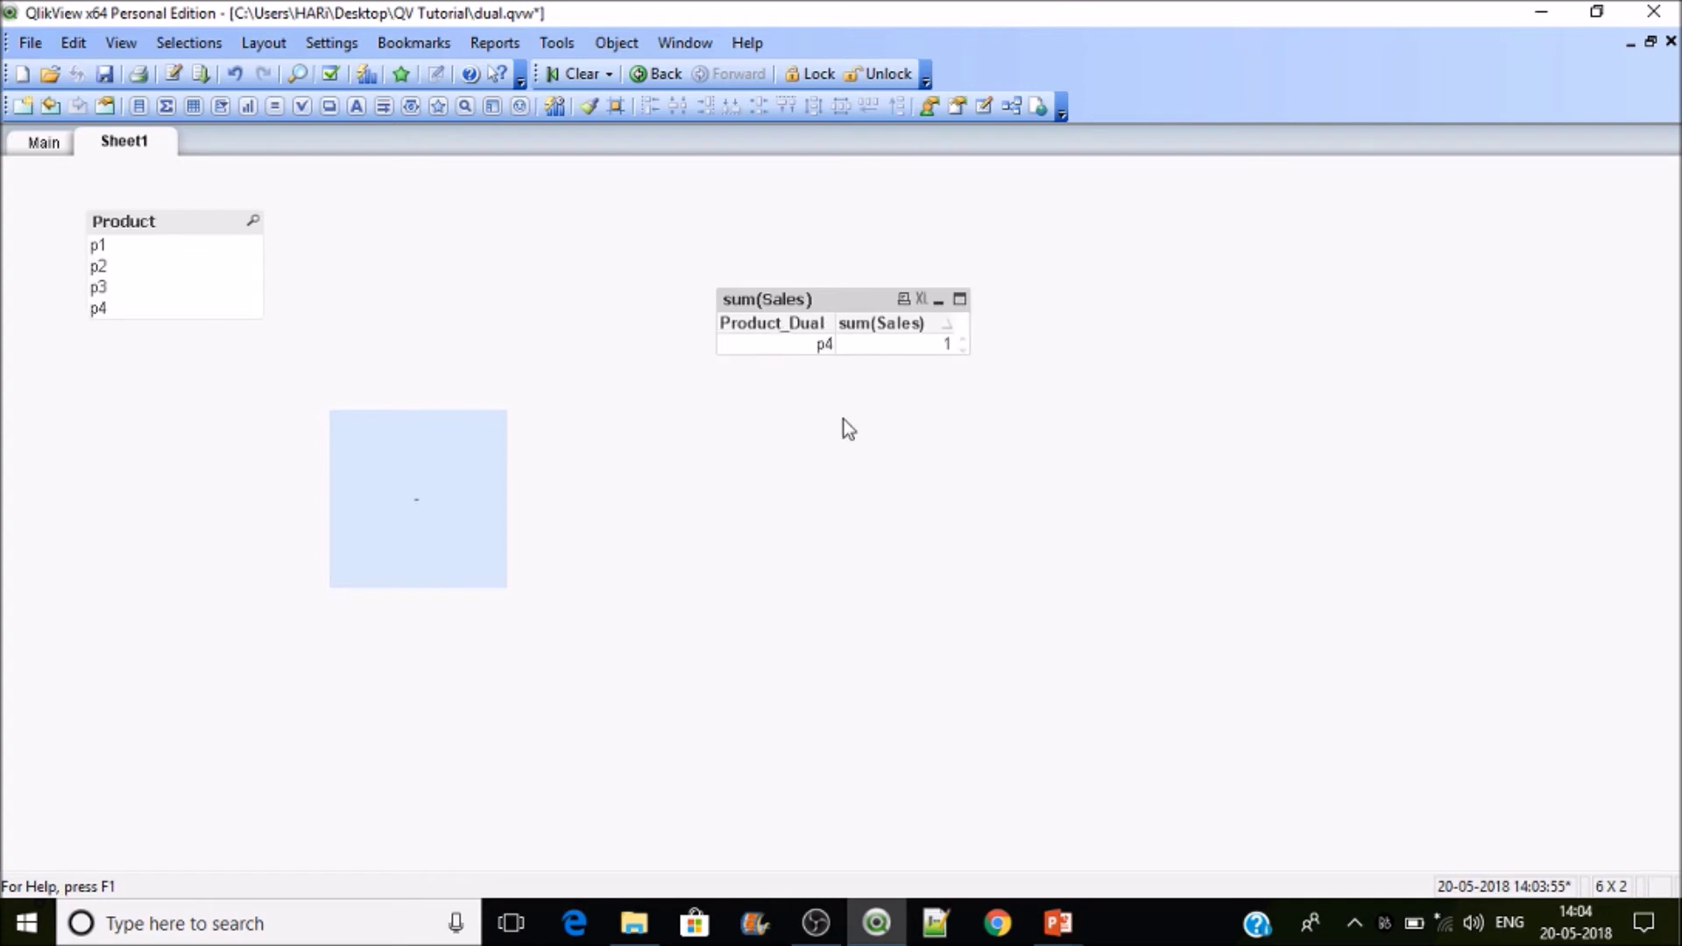
right_click(372, 494)
left_click(410, 503)
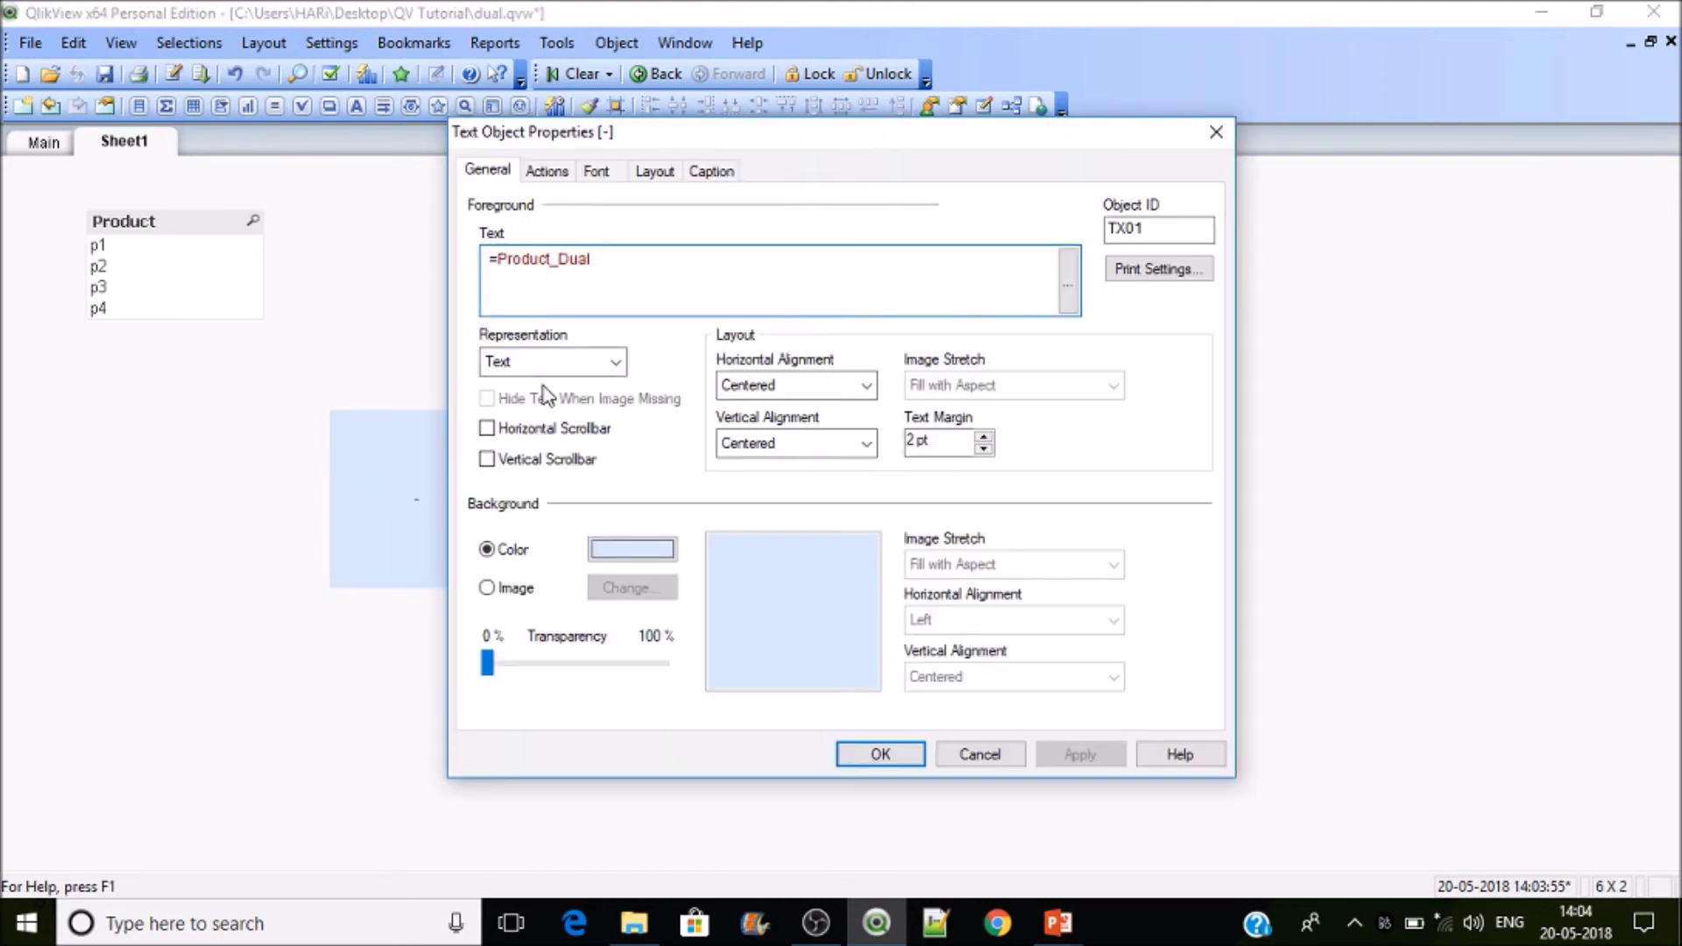
Change the text object's expression to =num(Product_Dual).
type("num(")
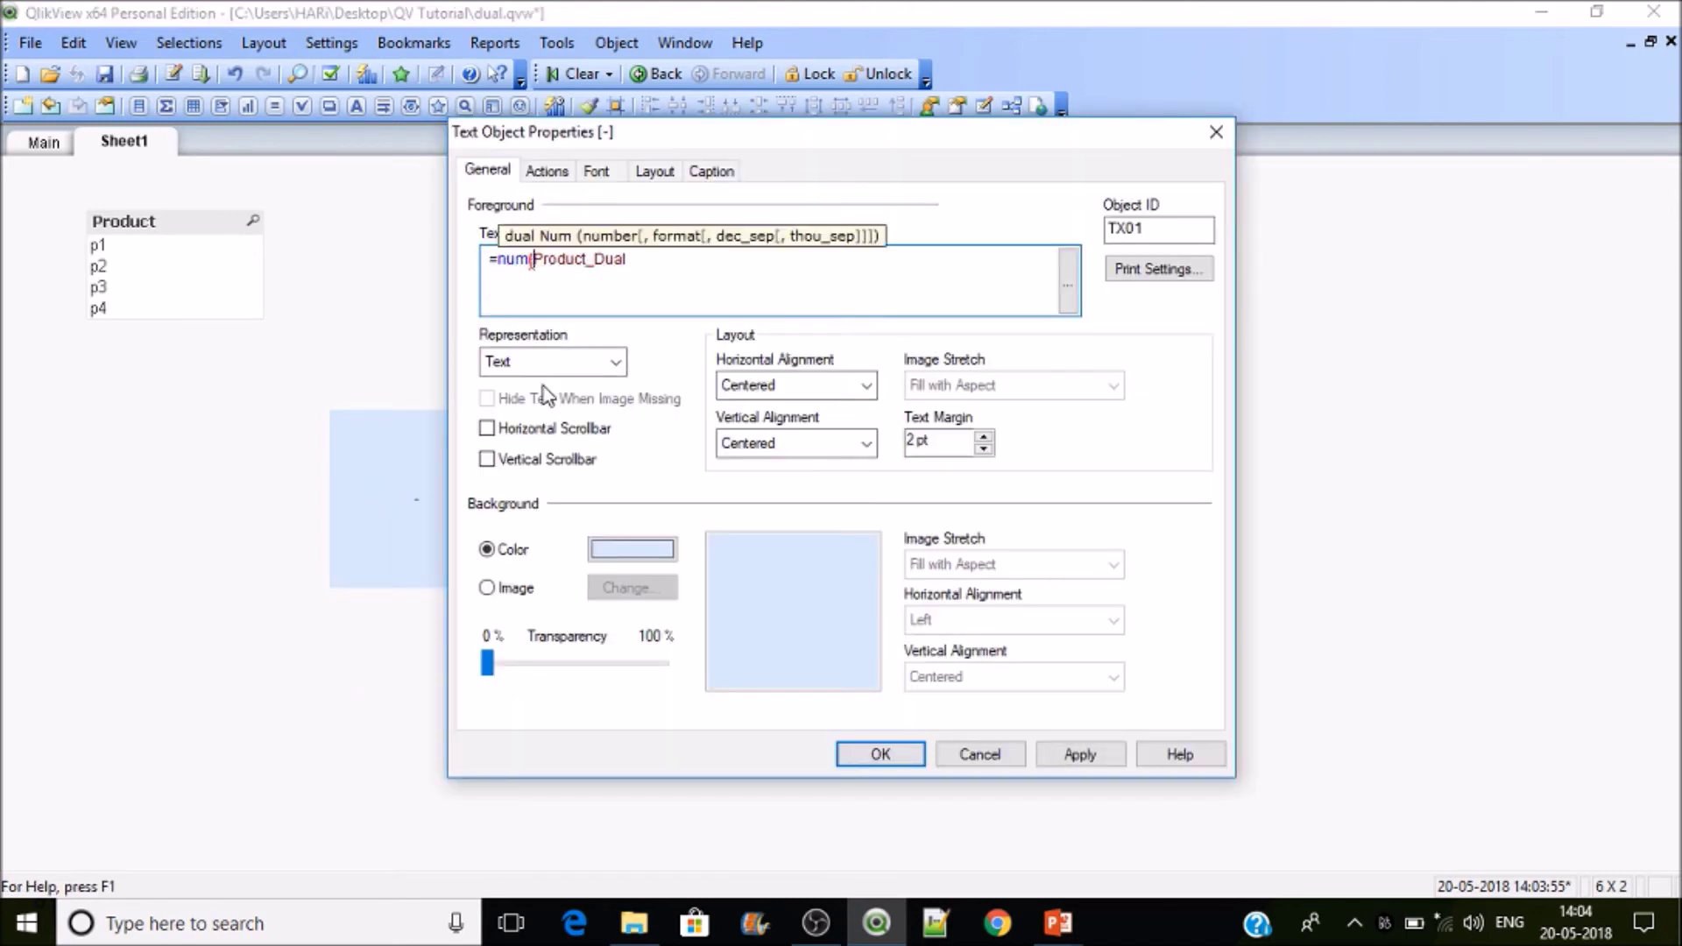
key("Right")
key("Right")
key("Right")
key("Right")
key("Right")
key("Right")
key("Right")
key("Right")
key("Right")
key("Right")
key("Right")
key("Right")
left_click(867, 753)
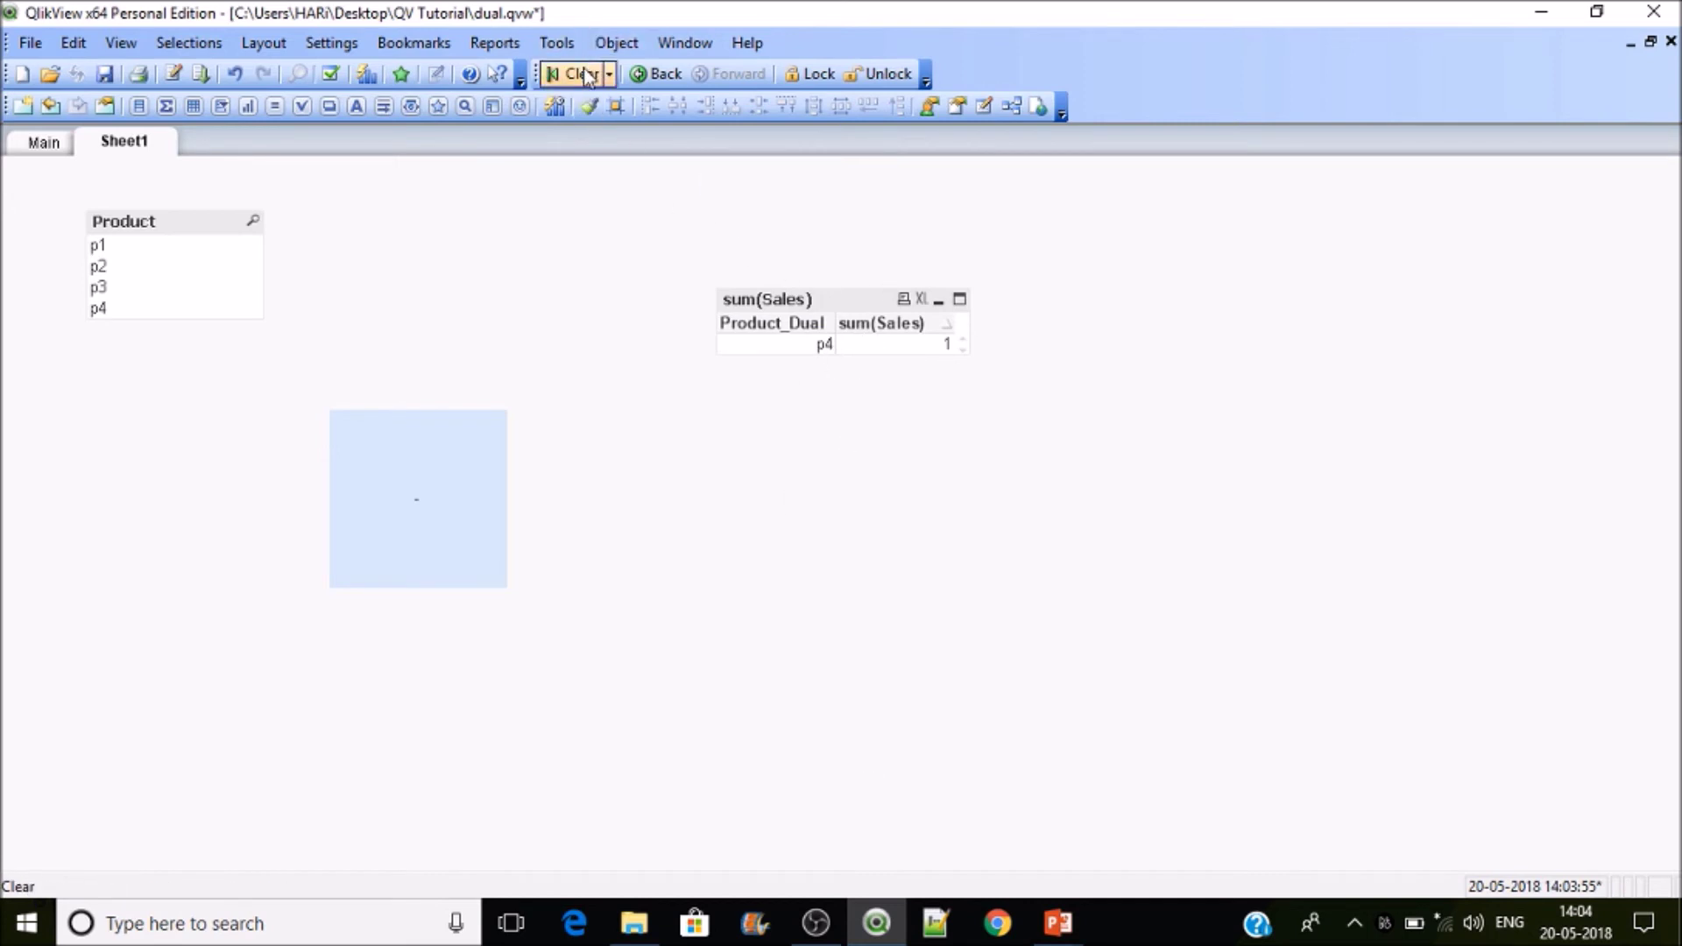
Step back through the selection history, clear all selections and reload the script.
left_click(666, 78)
left_click(663, 79)
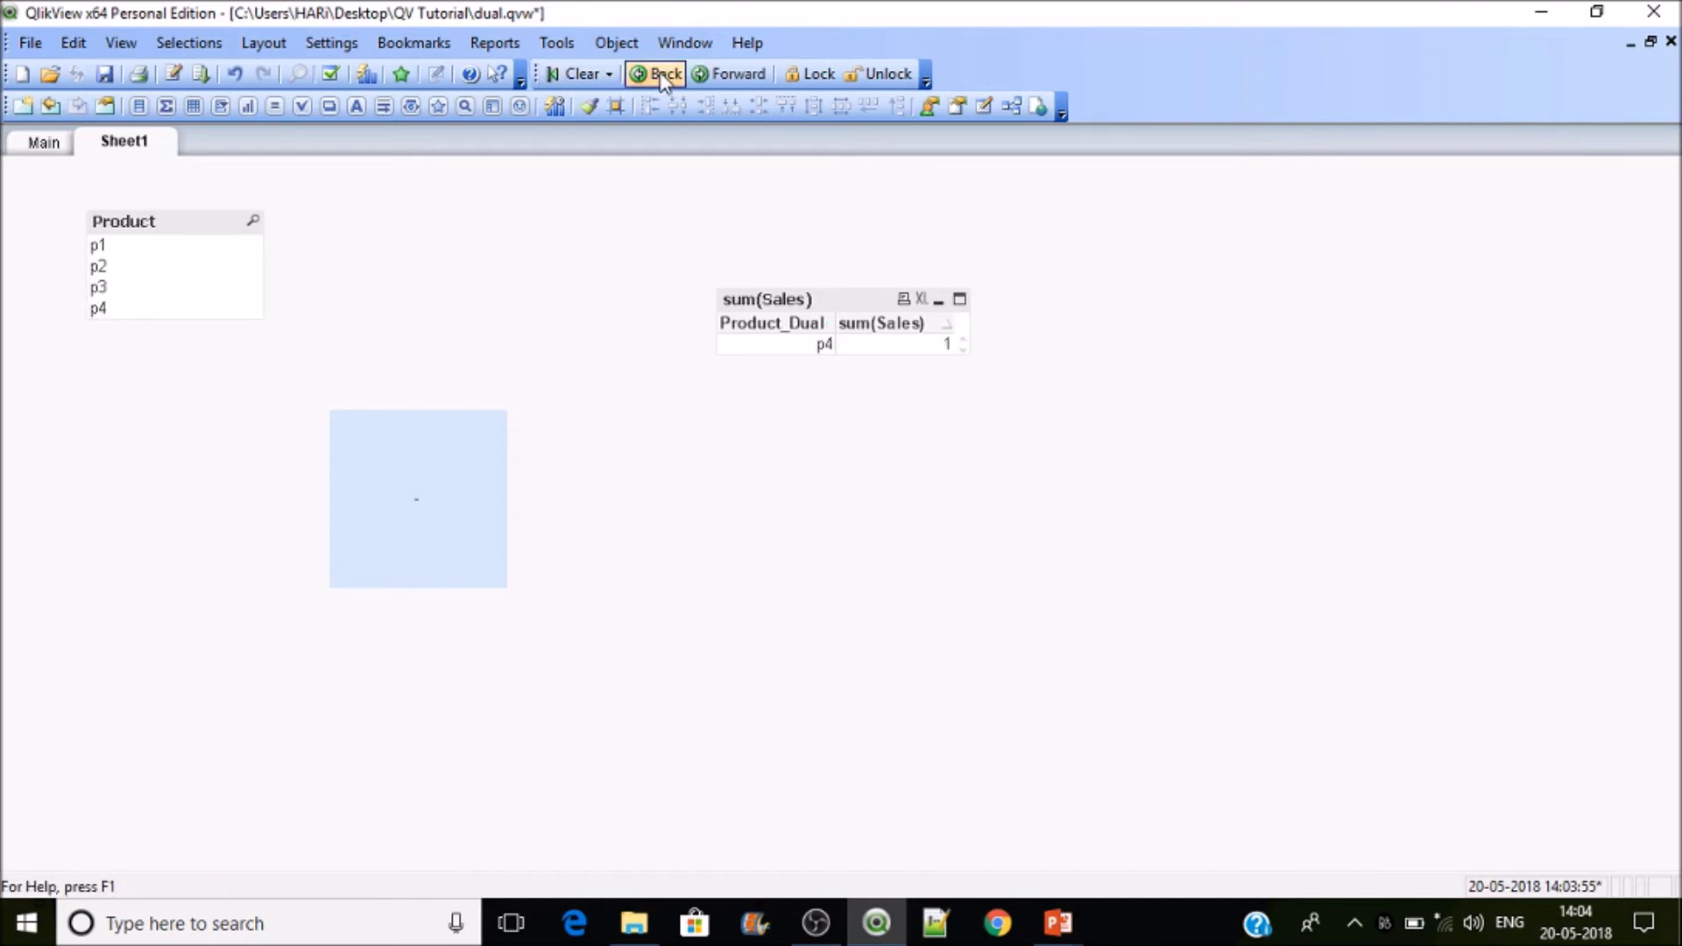
left_click(663, 79)
left_click(580, 76)
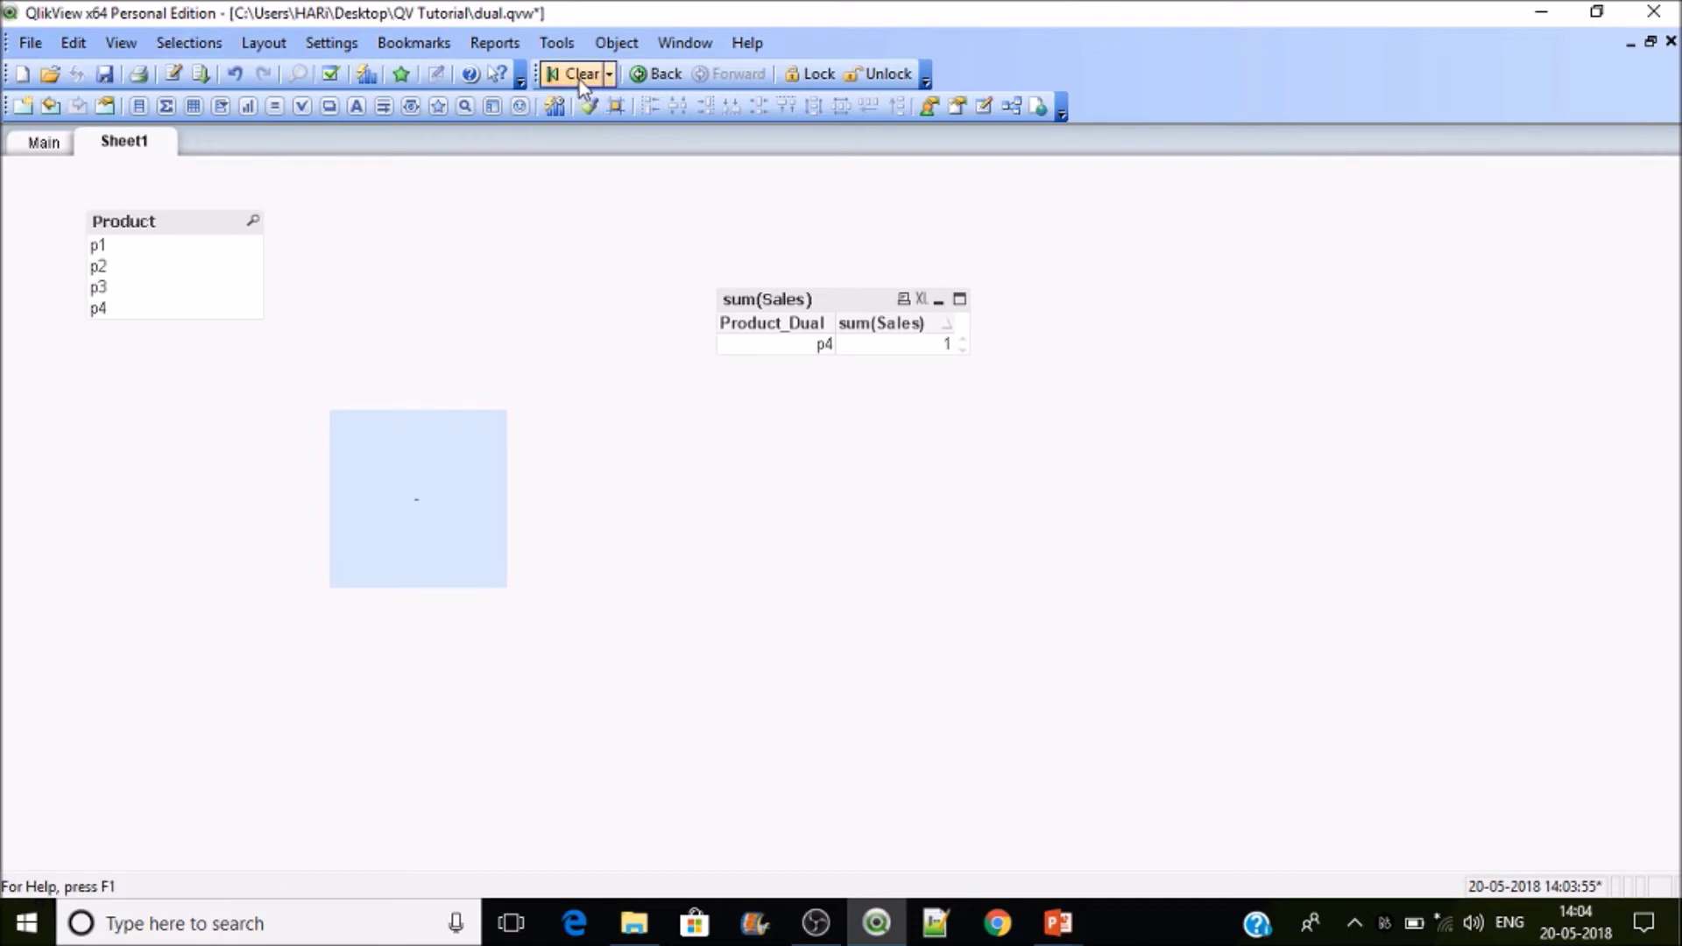
left_click(200, 75)
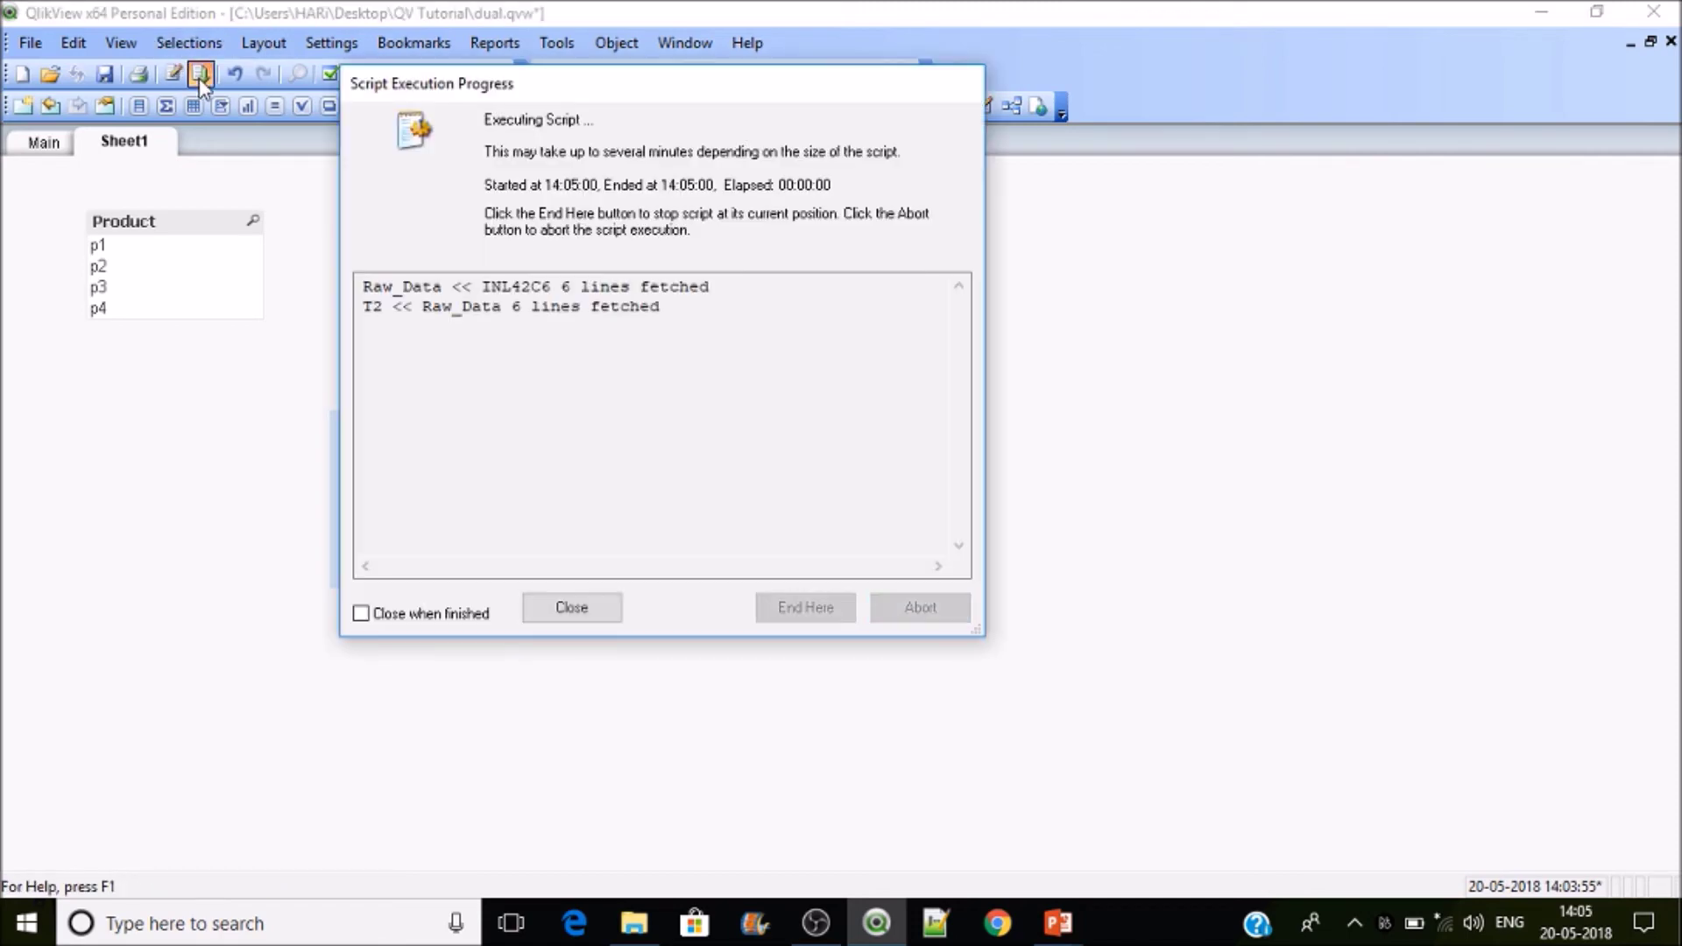
Select the p1 rows with sales 3 and 2 to see 3 and 2 in the text object, then clear selections.
left_click(571, 609)
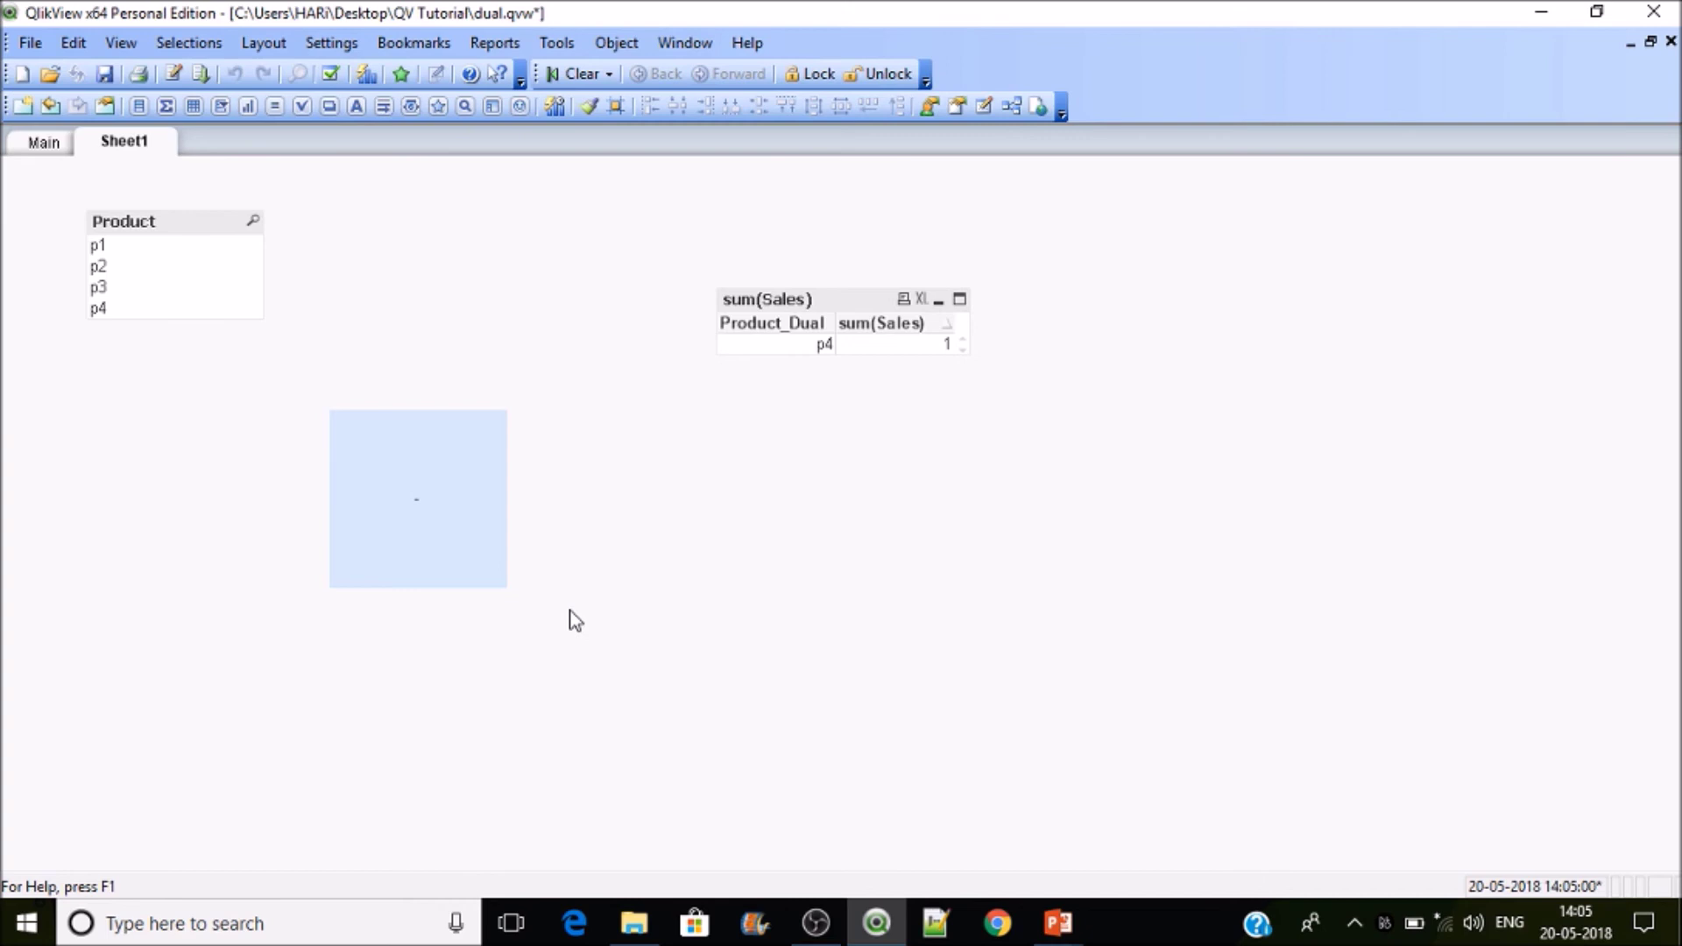
left_click(902, 349)
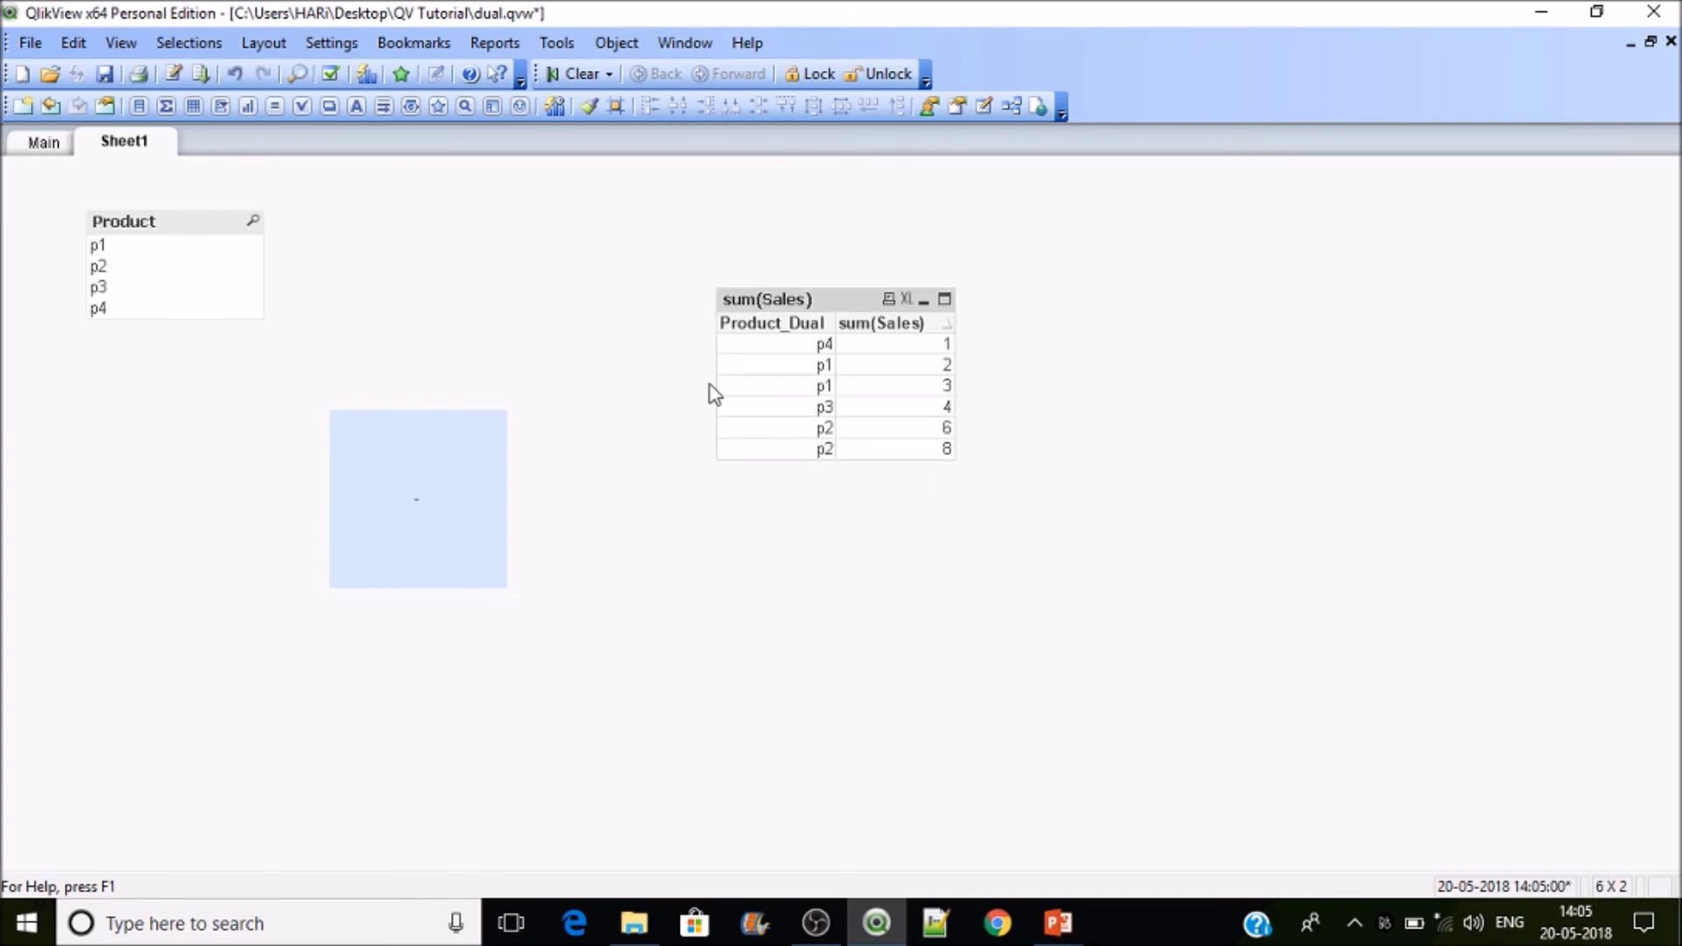
left_click(812, 388)
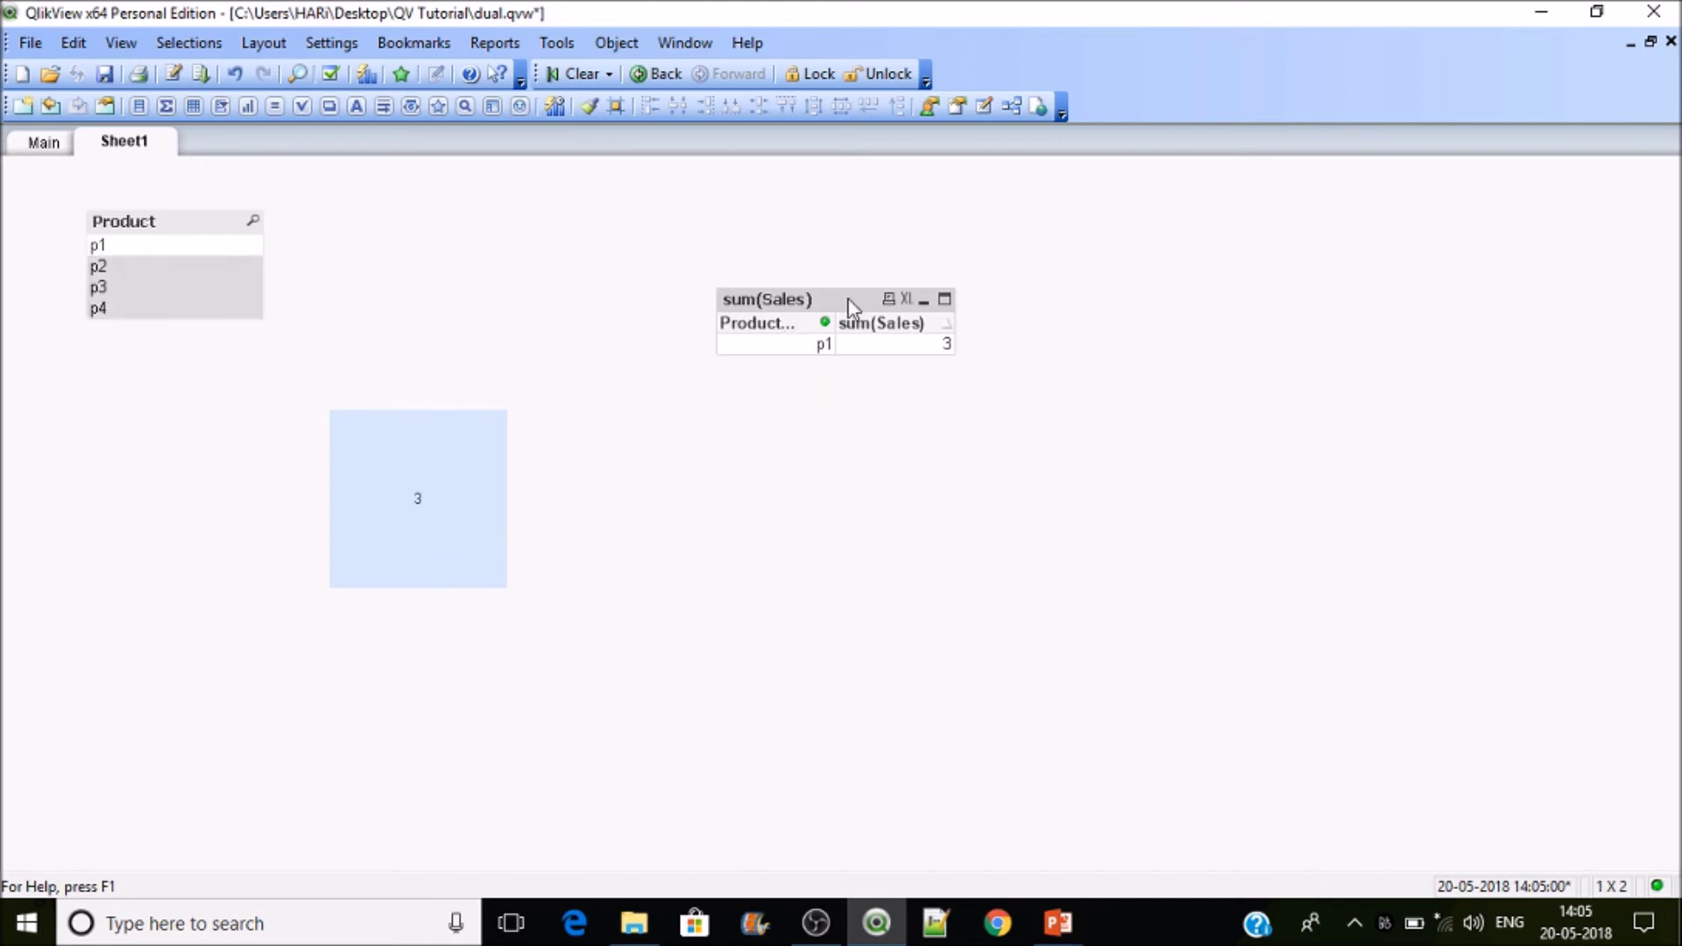
left_click(822, 347)
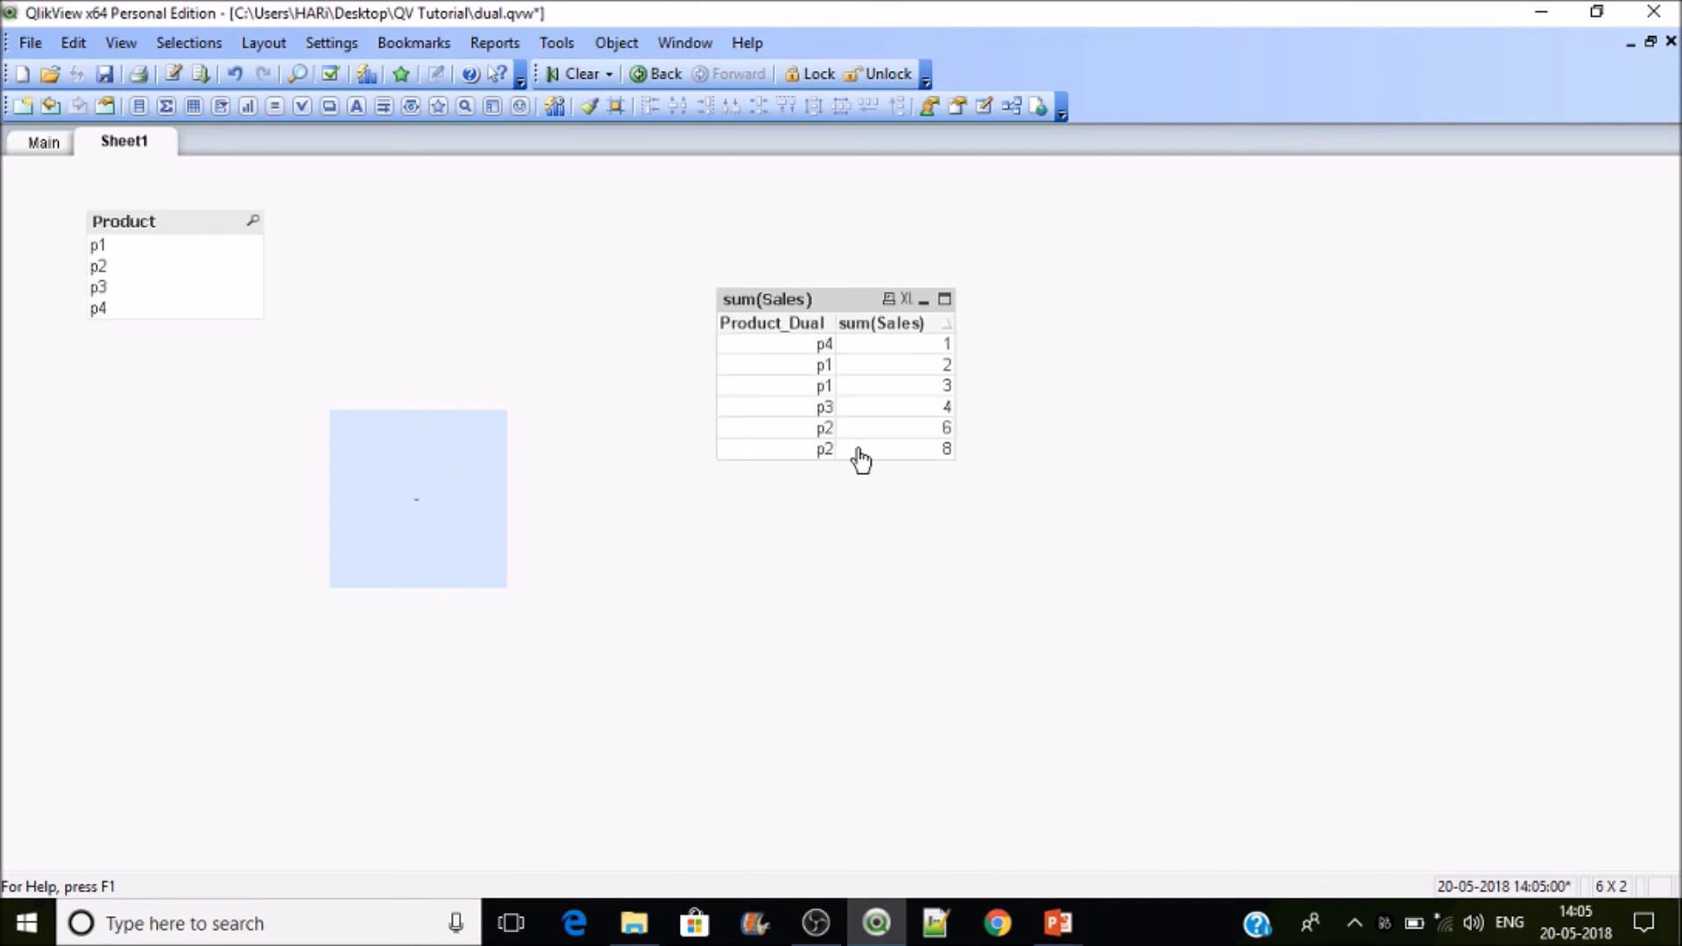
left_click(815, 365)
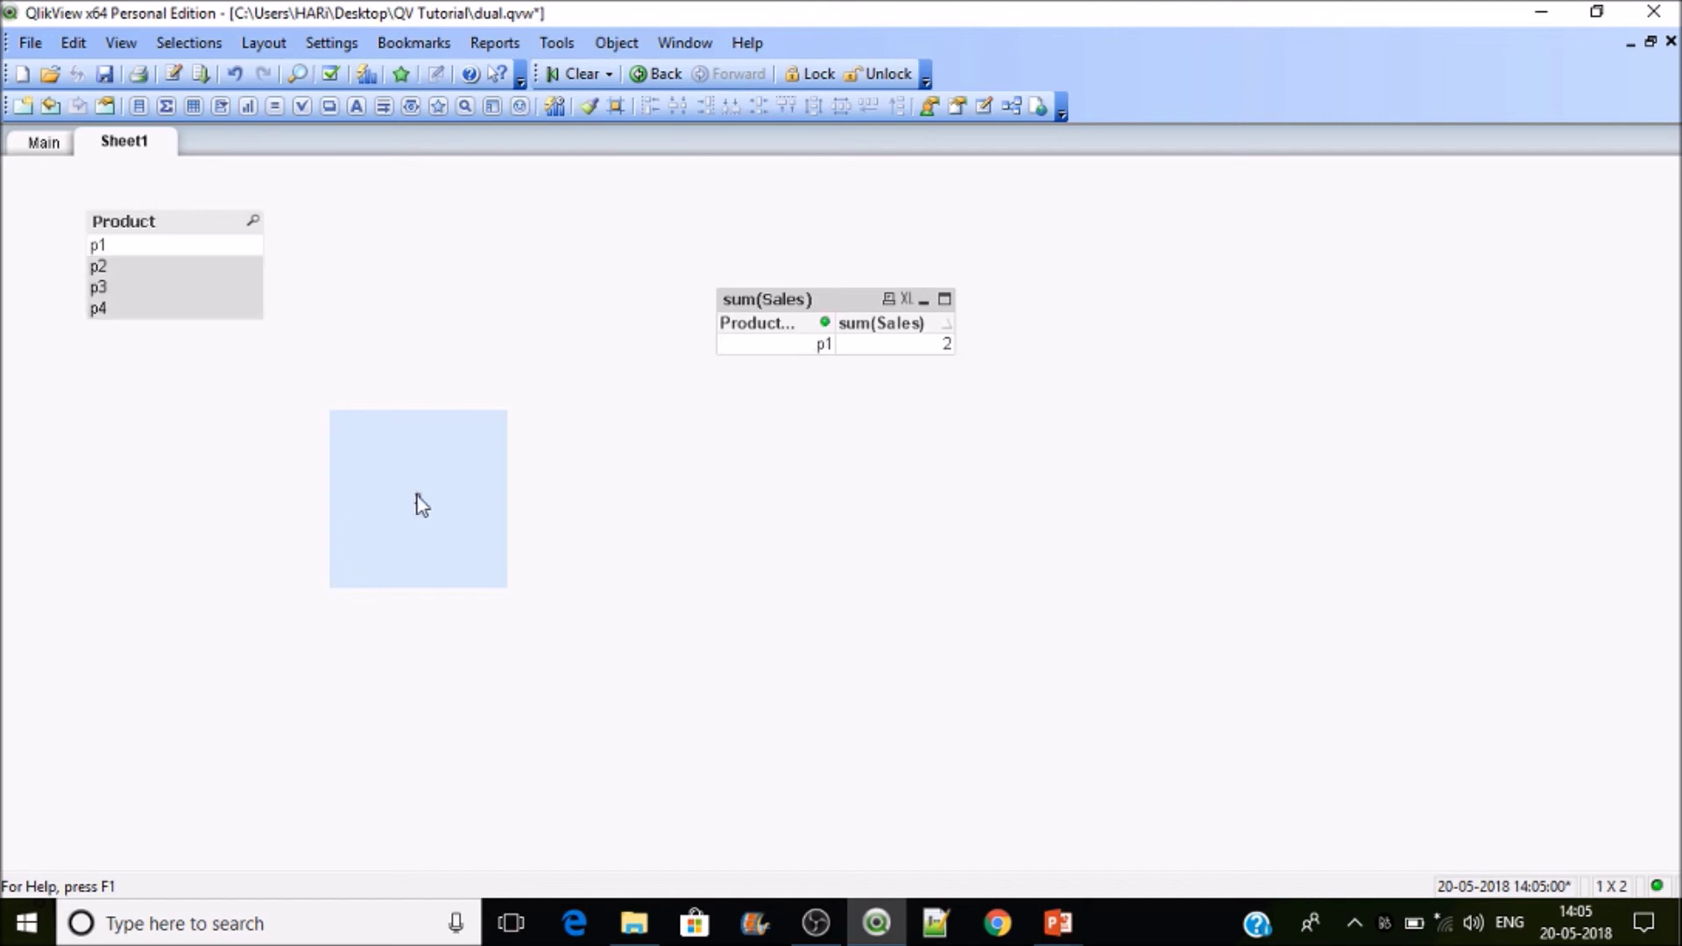
left_click(580, 77)
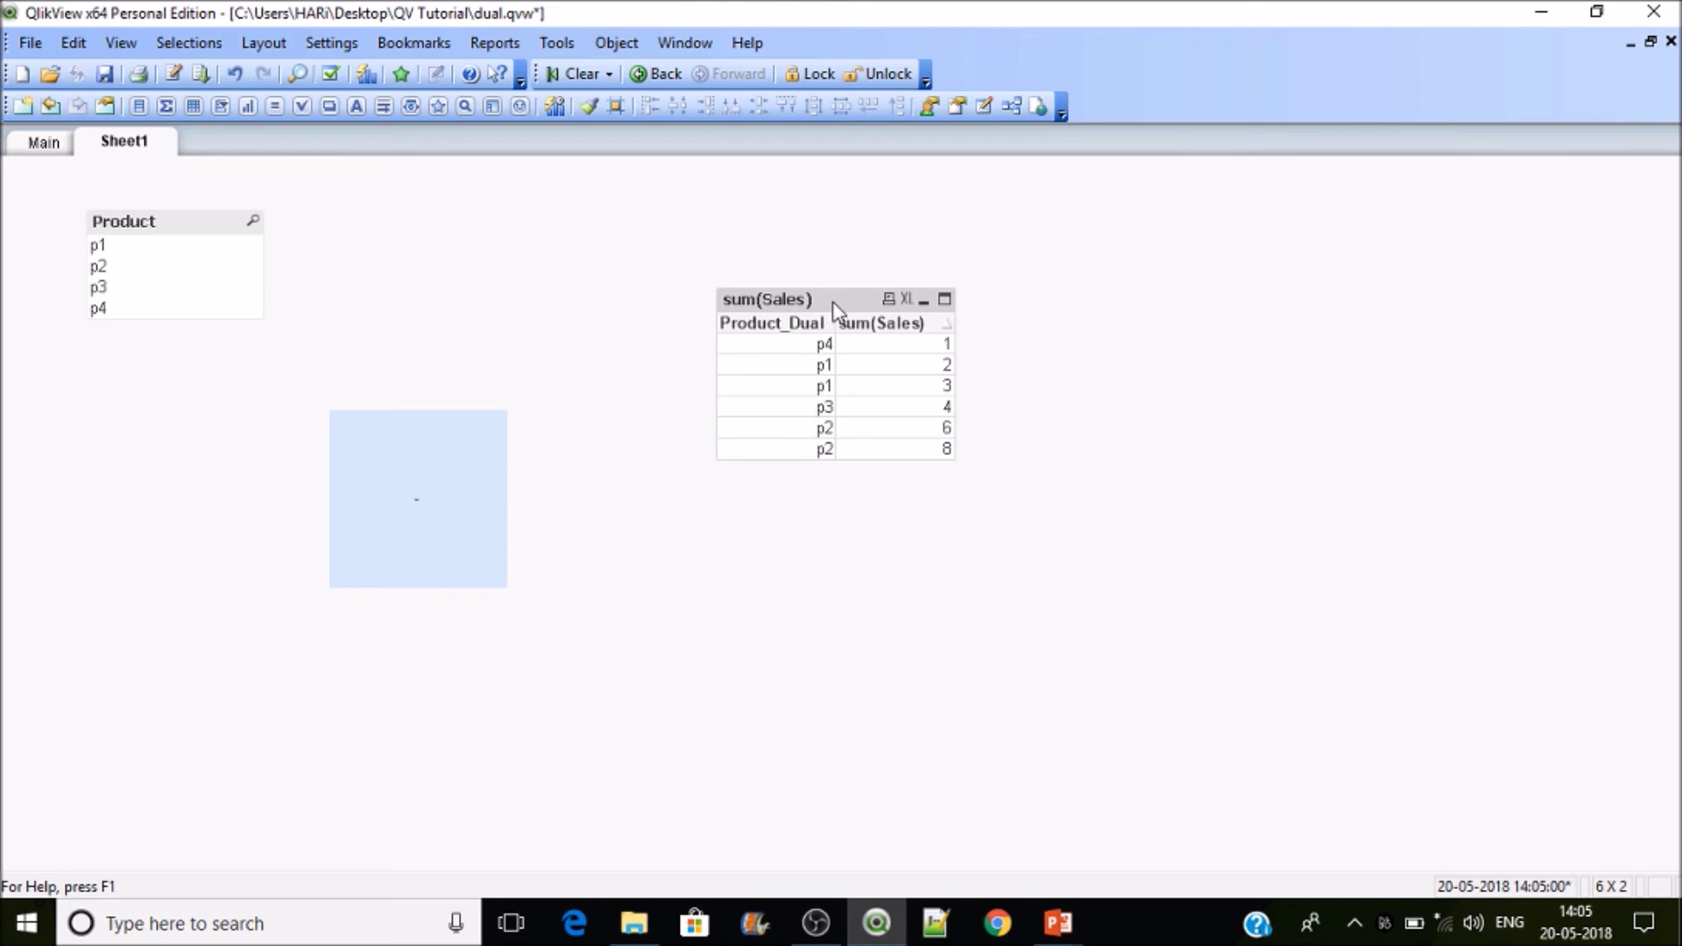
Move the sum(Sales) table higher on Sheet1 and save the dual document.
left_click_drag(830, 300, 833, 234)
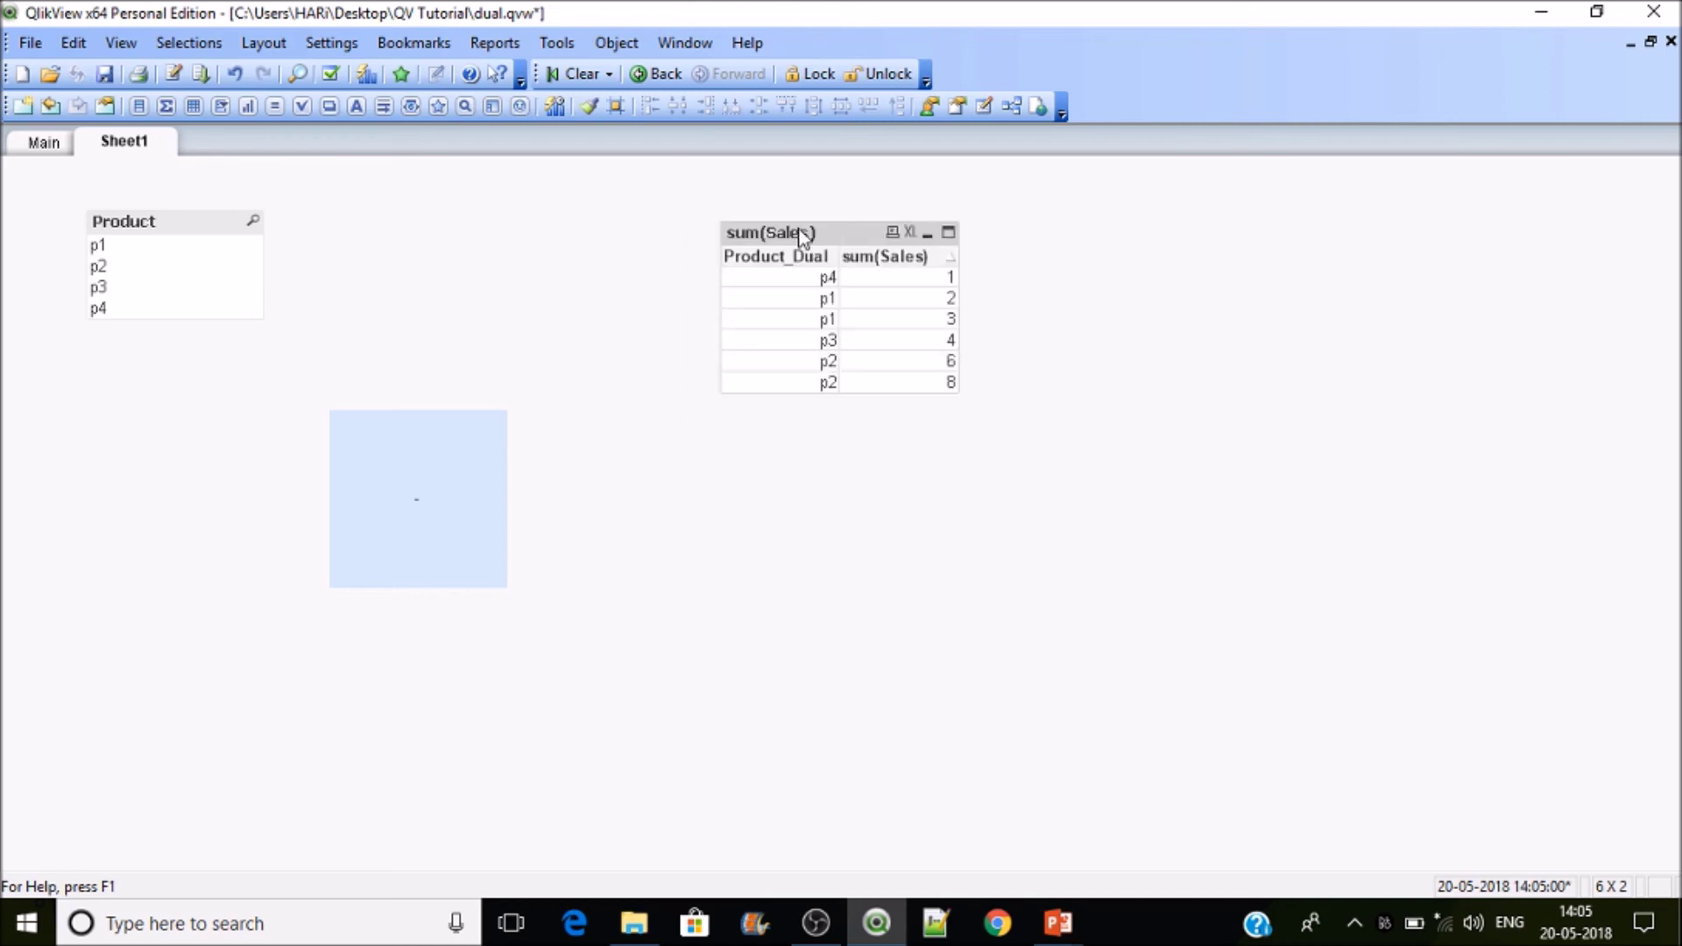
left_click(103, 74)
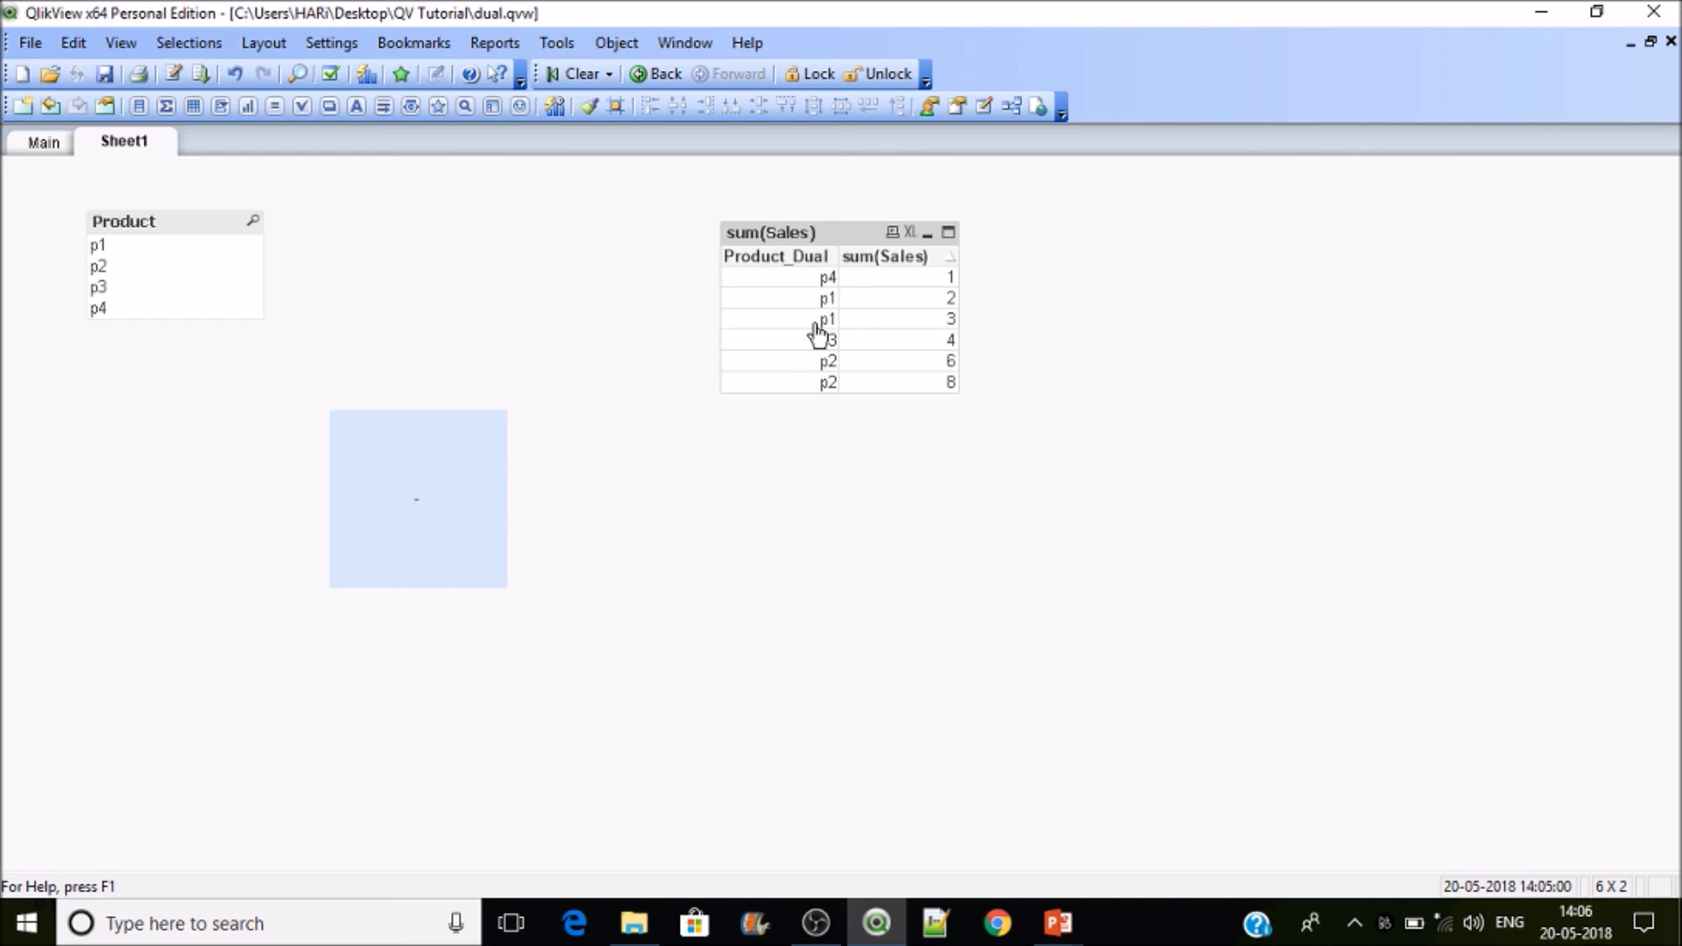
left_click(105, 75)
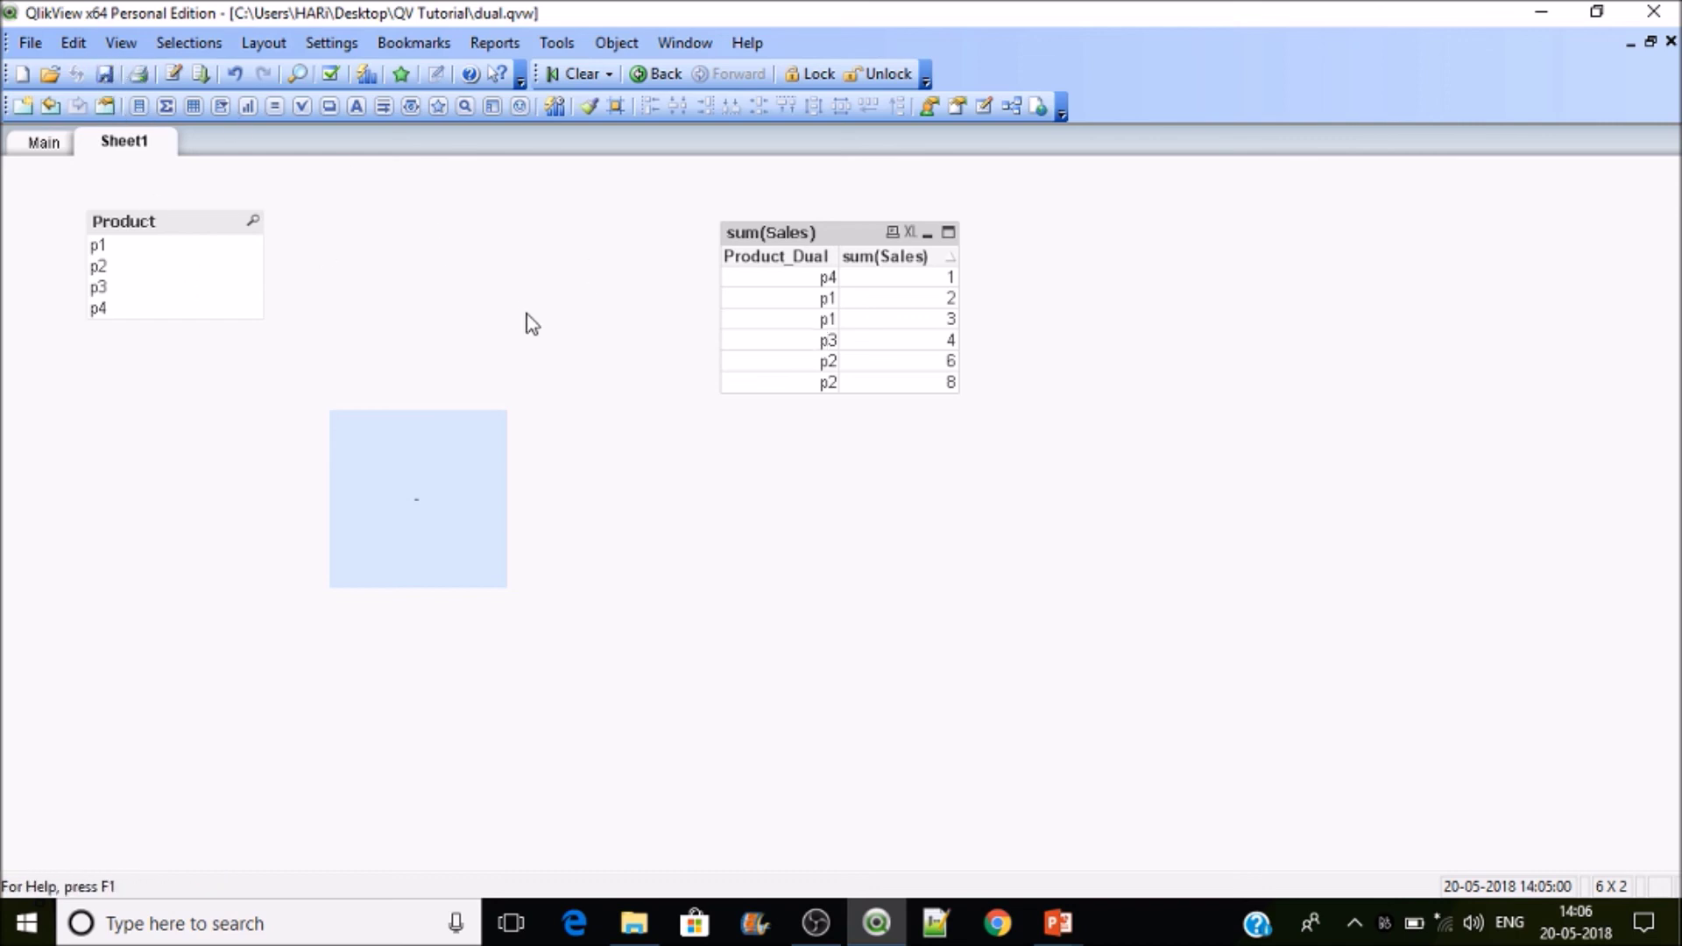